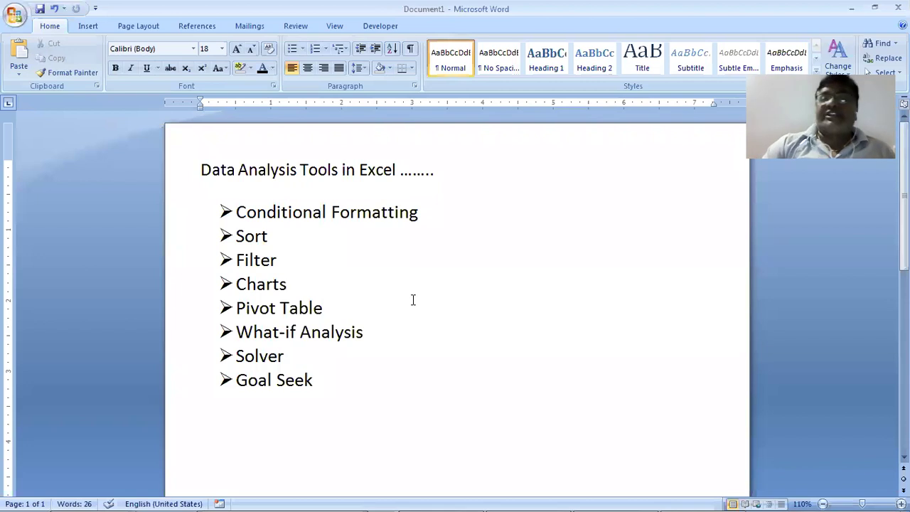
{"action": "left_click", "coordinate": [313, 243]}
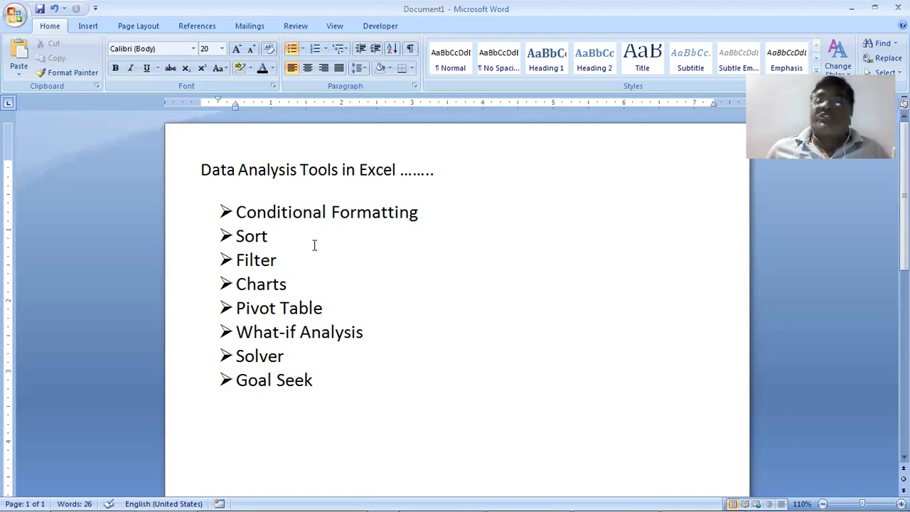
{"action": "left_click", "coordinate": [315, 245]}
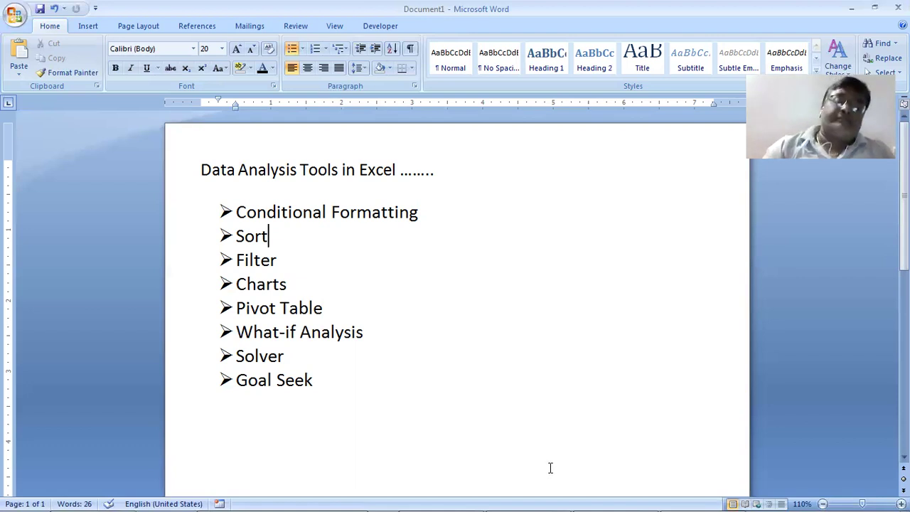
{"action": "scroll", "coordinate": [548, 467], "scroll_direction": "down", "scroll_amount": 1}
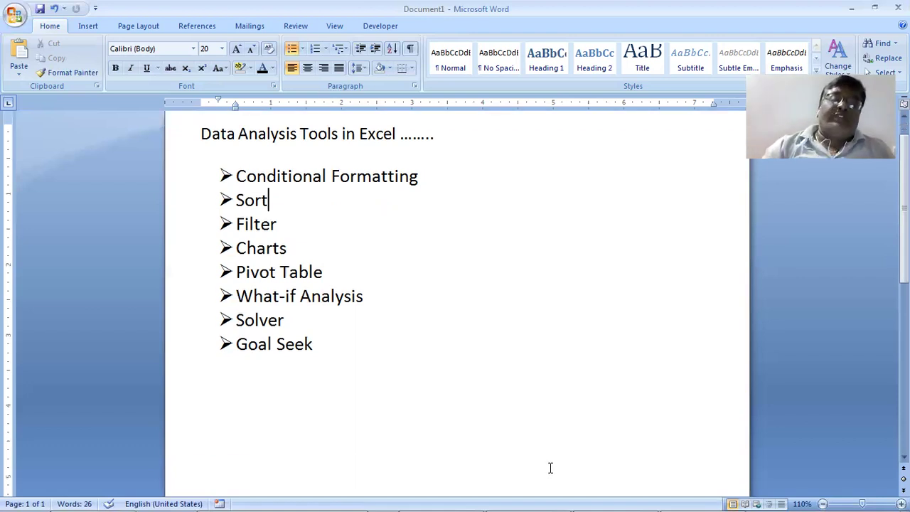
{"action": "left_click", "coordinate": [409, 272]}
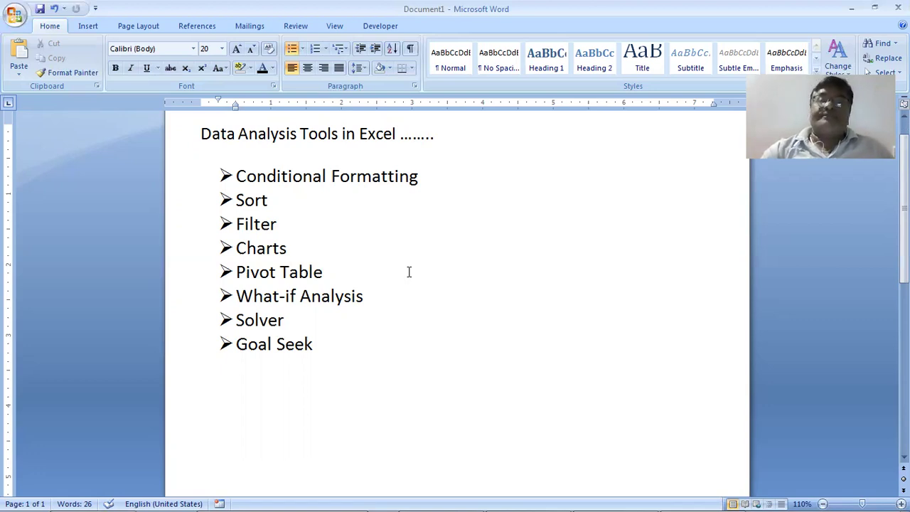
{"action": "left_click", "coordinate": [377, 300]}
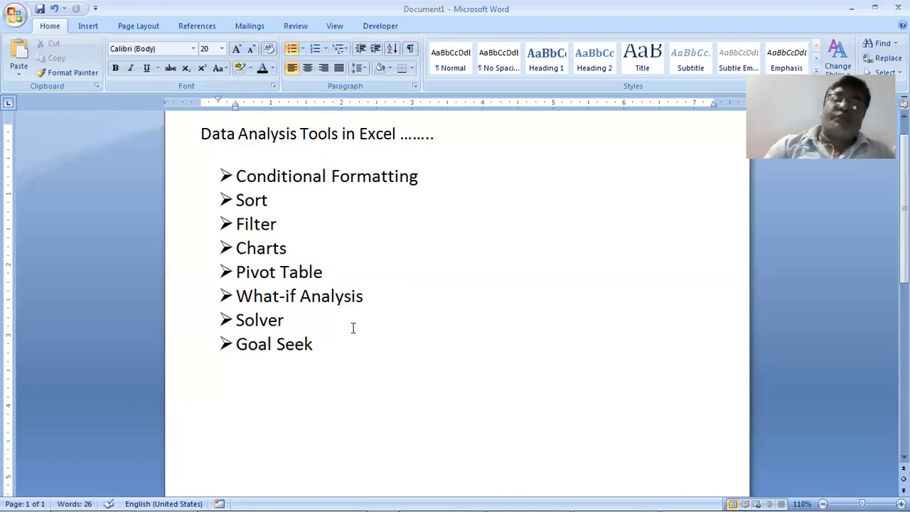
{"action": "left_click", "coordinate": [286, 330]}
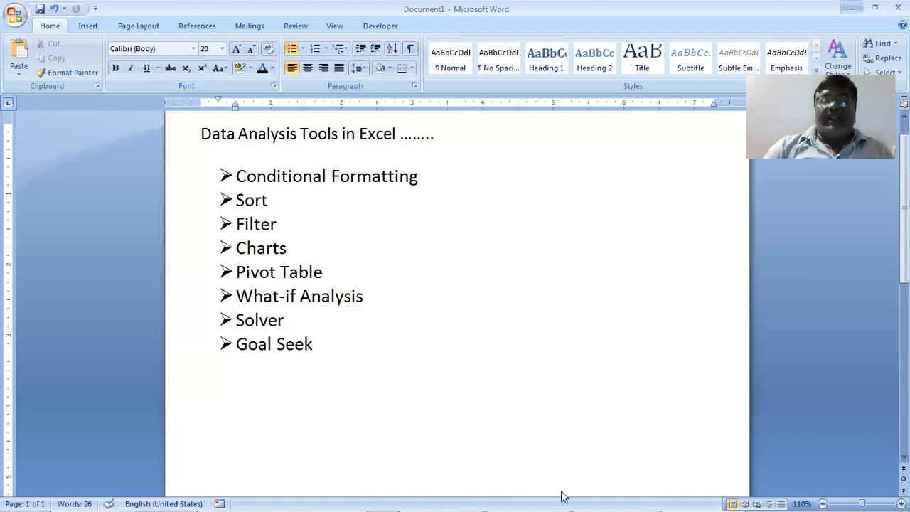
- Switch to the MyCalculation.xlsx workbook in Excel and highlight cell D5 when greater than 100 using Yellow Fill with Dark Yellow Text
{"action": "left_click", "coordinate": [700, 499]}
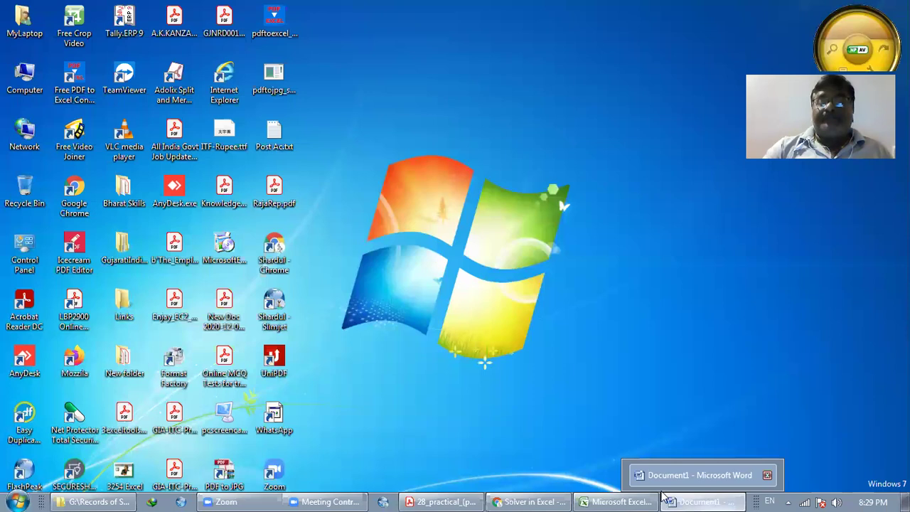
{"action": "left_click", "coordinate": [620, 500]}
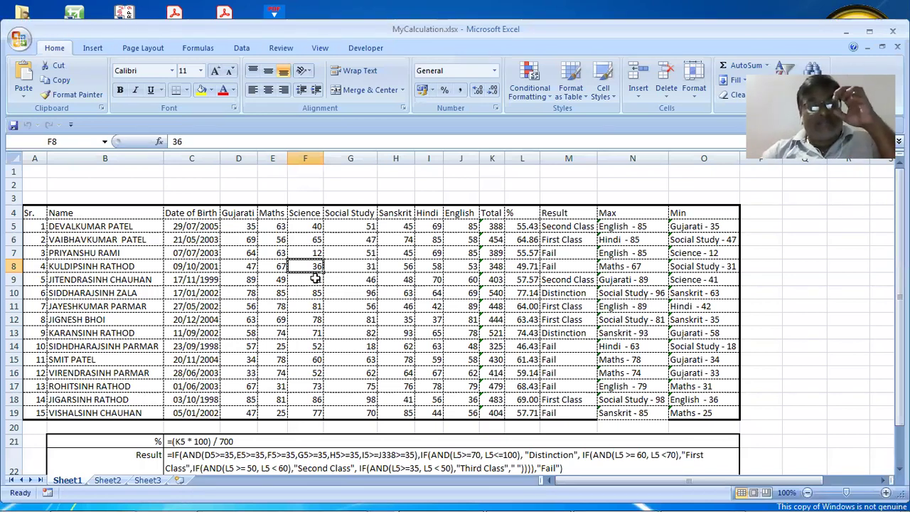
{"action": "left_click", "coordinate": [244, 228]}
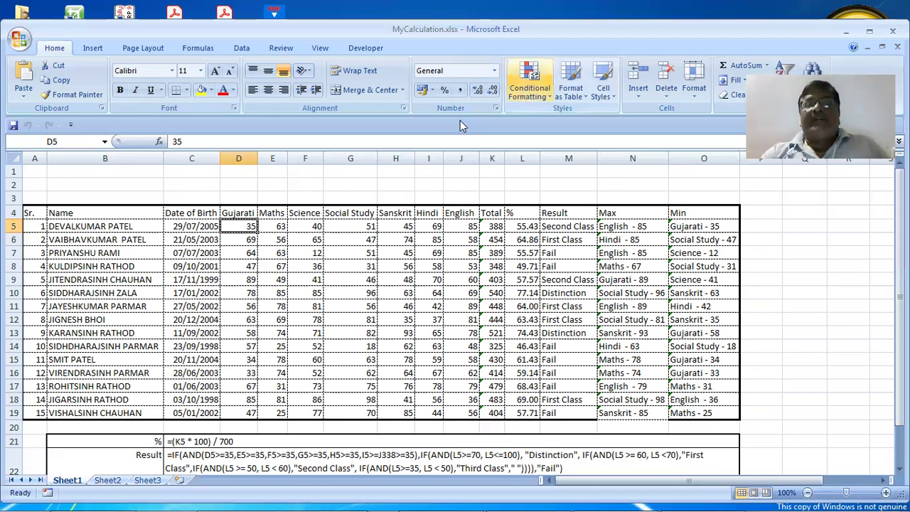
{"action": "left_click", "coordinate": [526, 96]}
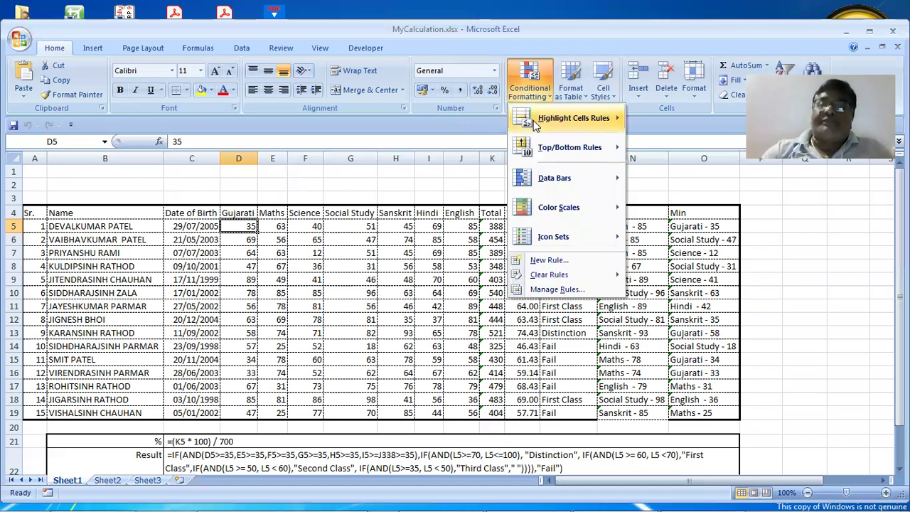
{"action": "mouse_move", "coordinate": [534, 120]}
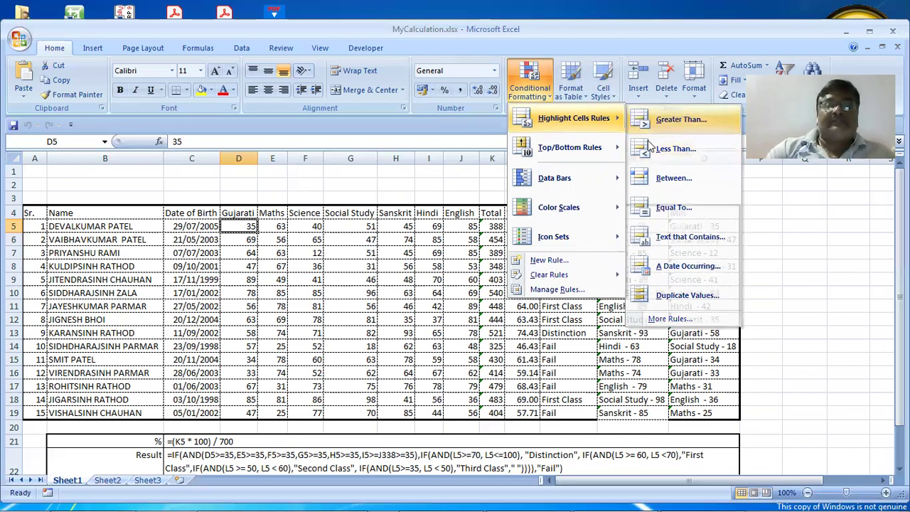
{"action": "left_click", "coordinate": [666, 121]}
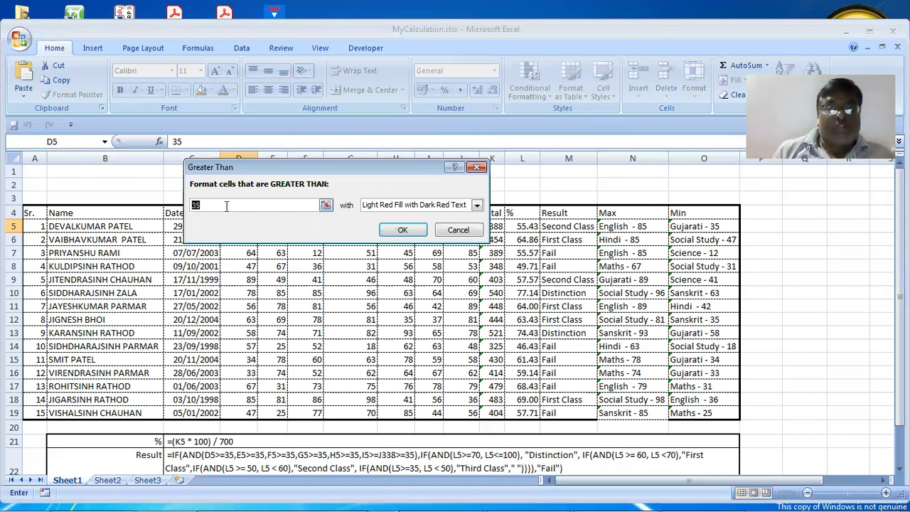
{"action": "type", "text": "100"}
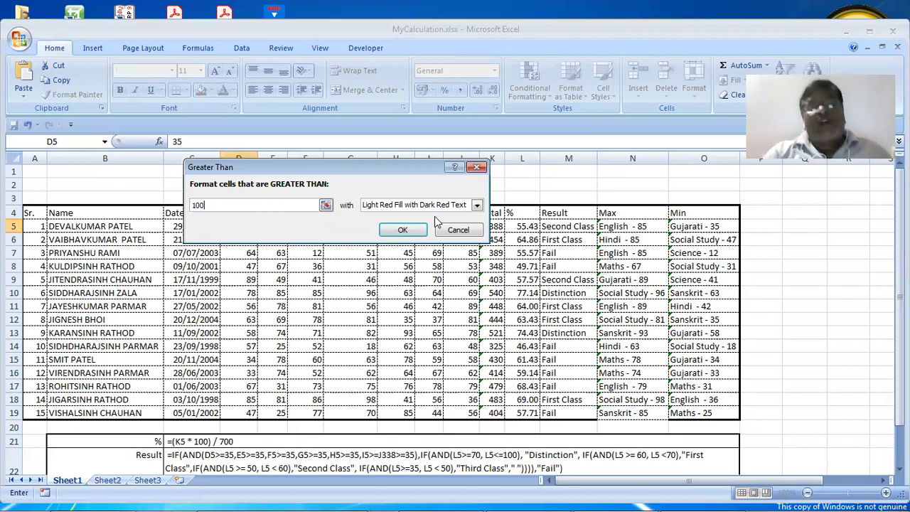
{"action": "left_click", "coordinate": [478, 206]}
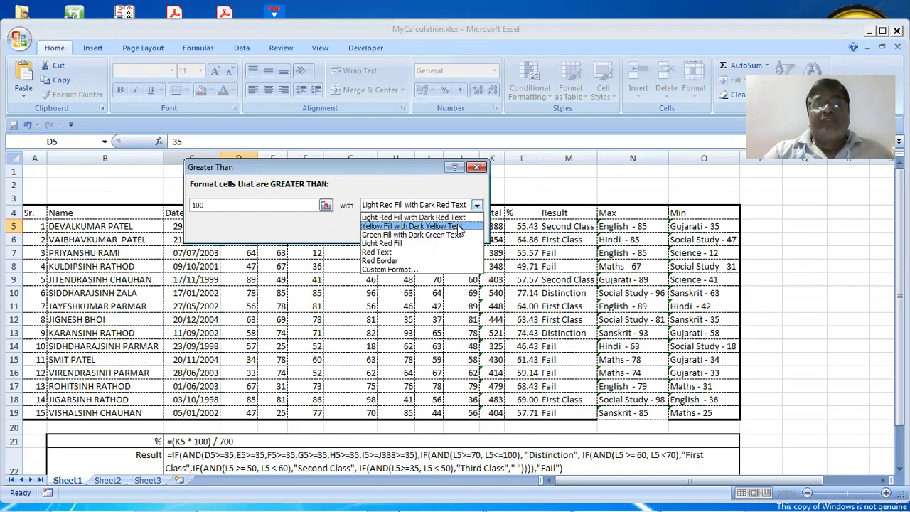
{"action": "left_click", "coordinate": [458, 226]}
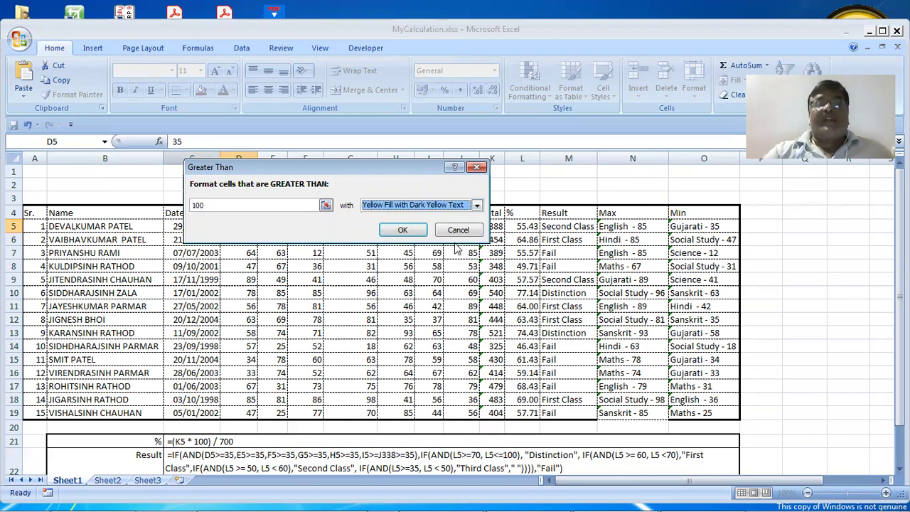
{"action": "left_click", "coordinate": [397, 232]}
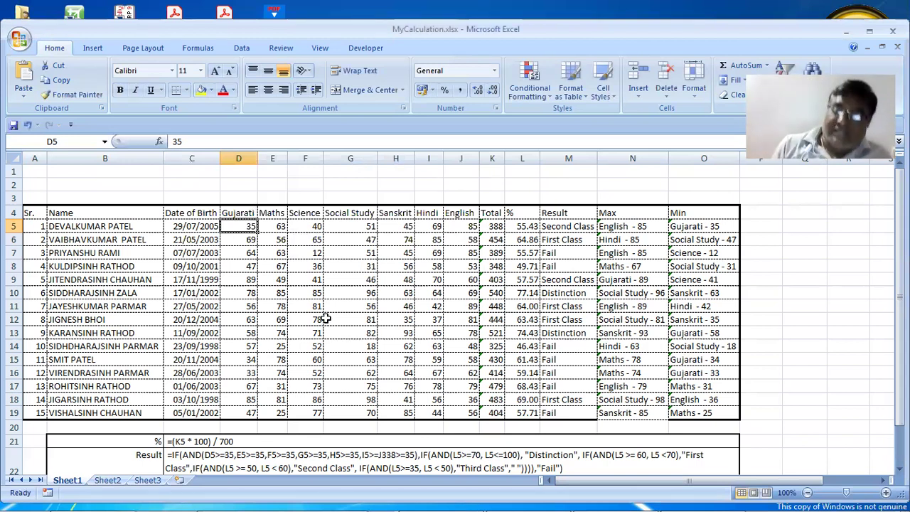
- Set the first student's Gujarati mark in D5 to 102 and Maths mark in E5 to 600
{"action": "type", "text": "102"}
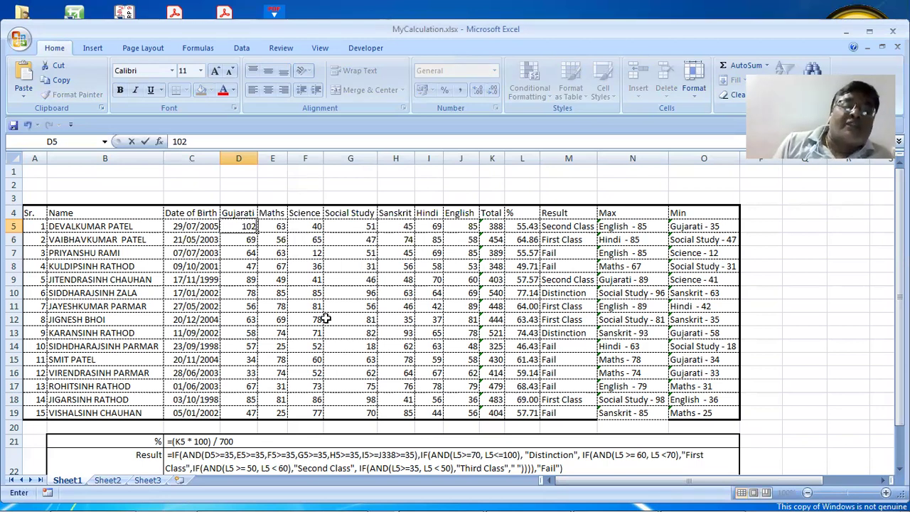
{"action": "key", "text": "Tab"}
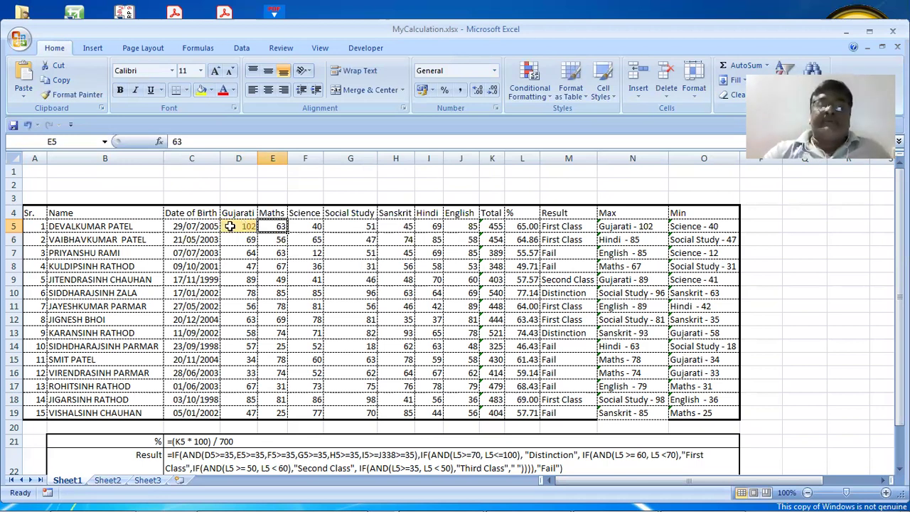
{"action": "type", "text": "6"}
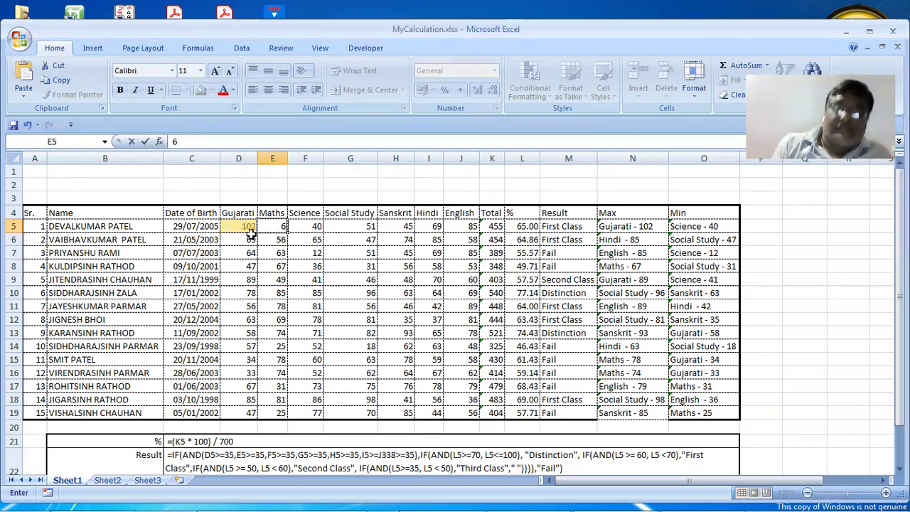
{"action": "type", "text": "00"}
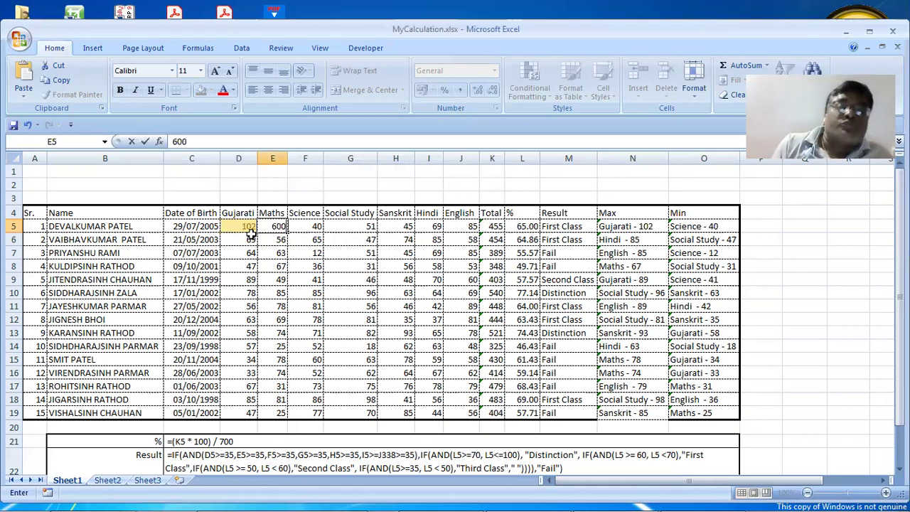
{"action": "key", "text": "Tab"}
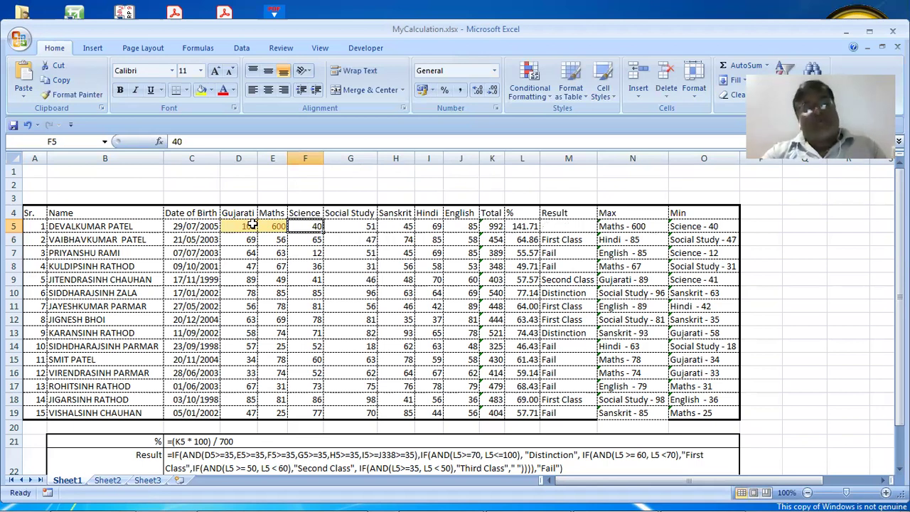
- Apply a Greater Than 100 highlight rule with Red Border to all subject marks in D5:J19
{"action": "left_click", "coordinate": [252, 224]}
{"action": "key", "text": "ctrl+c"}
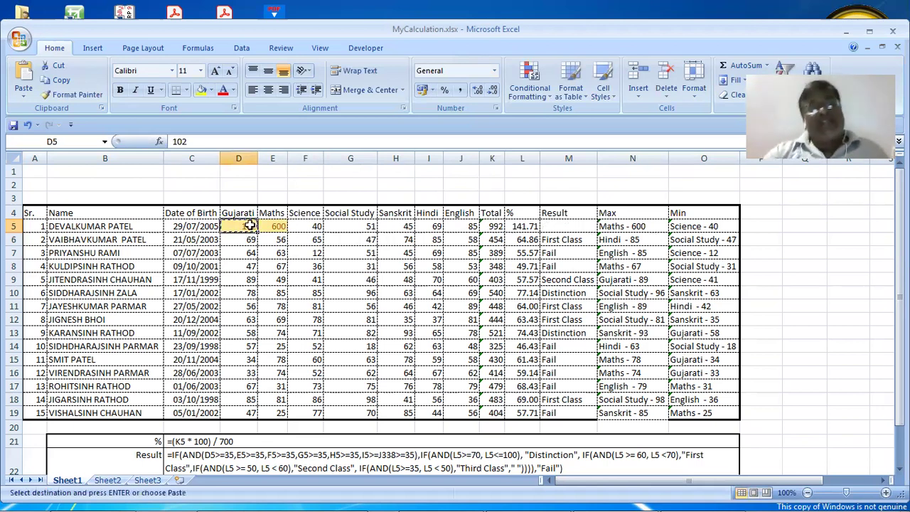
{"action": "left_click", "coordinate": [445, 252], "text": "shift"}
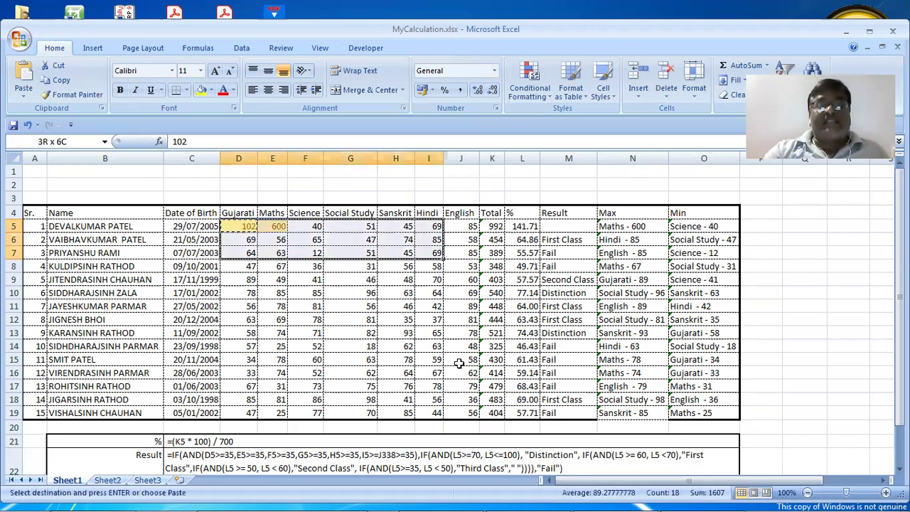
{"action": "left_click", "coordinate": [460, 411], "text": "shift"}
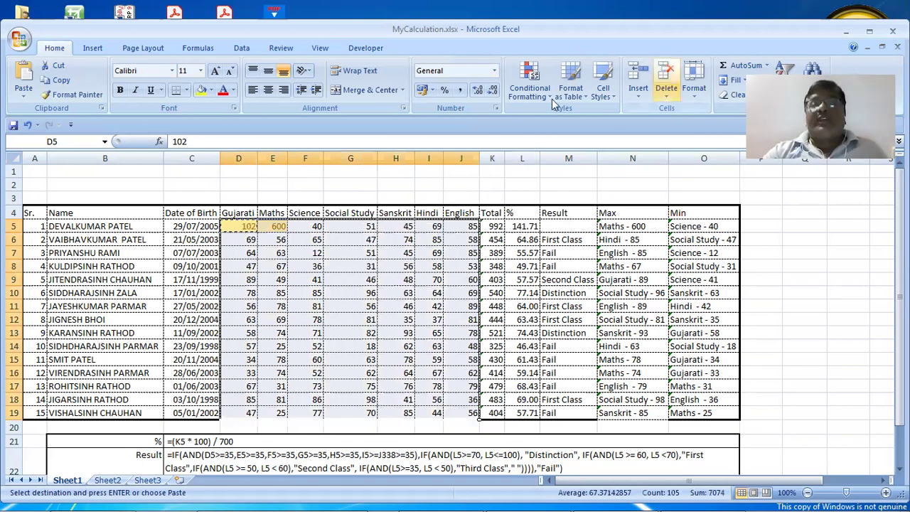
{"action": "right_click", "coordinate": [246, 227]}
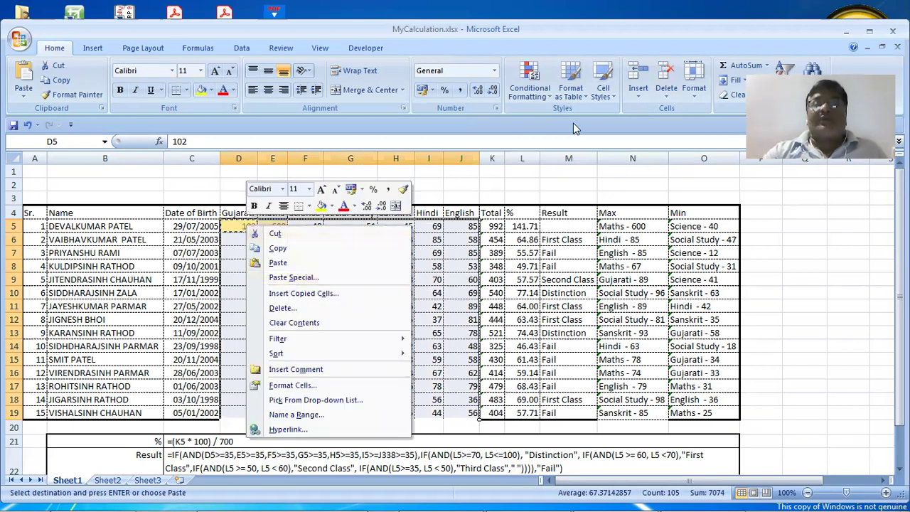
{"action": "key", "text": "alt+h"}
{"action": "key", "text": "l"}
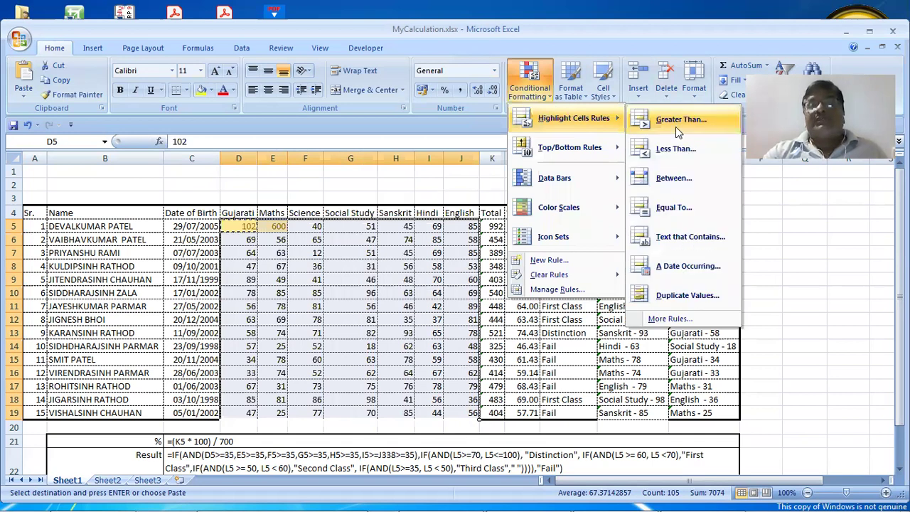
{"action": "left_click", "coordinate": [676, 121]}
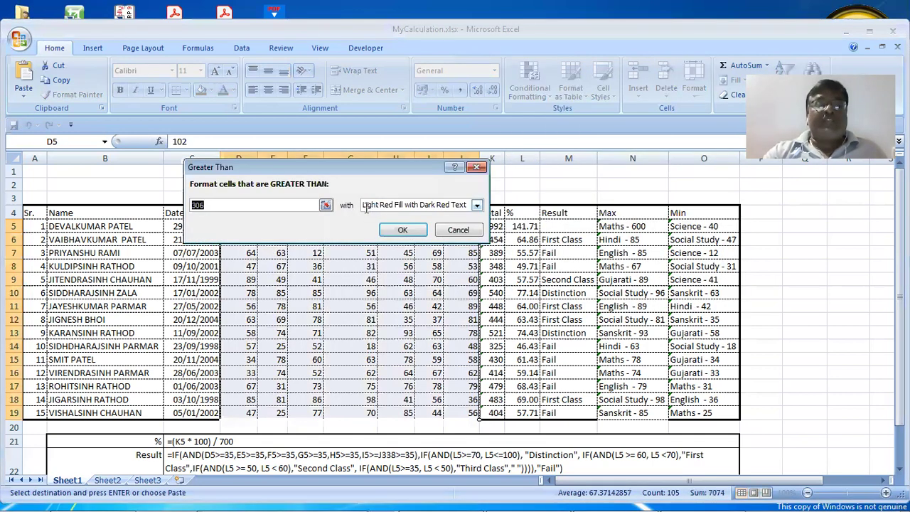
{"action": "left_click", "coordinate": [325, 206]}
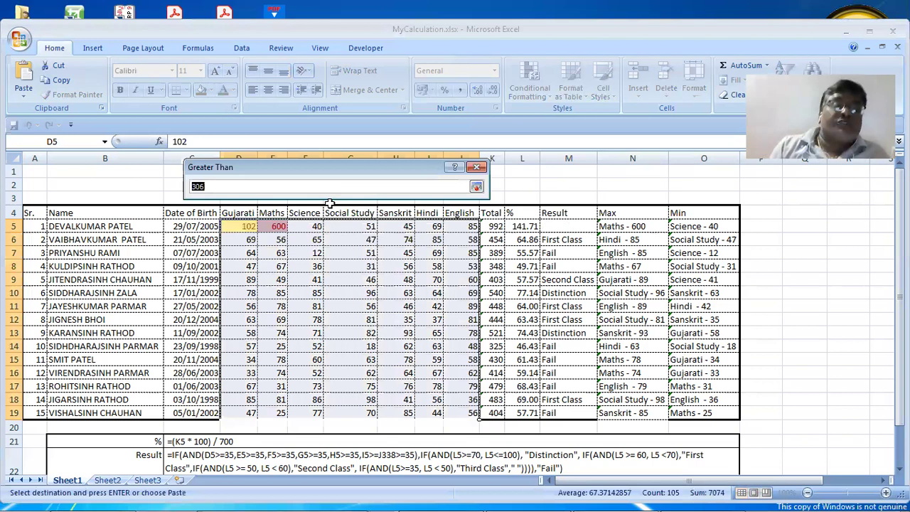
{"action": "type", "text": "100"}
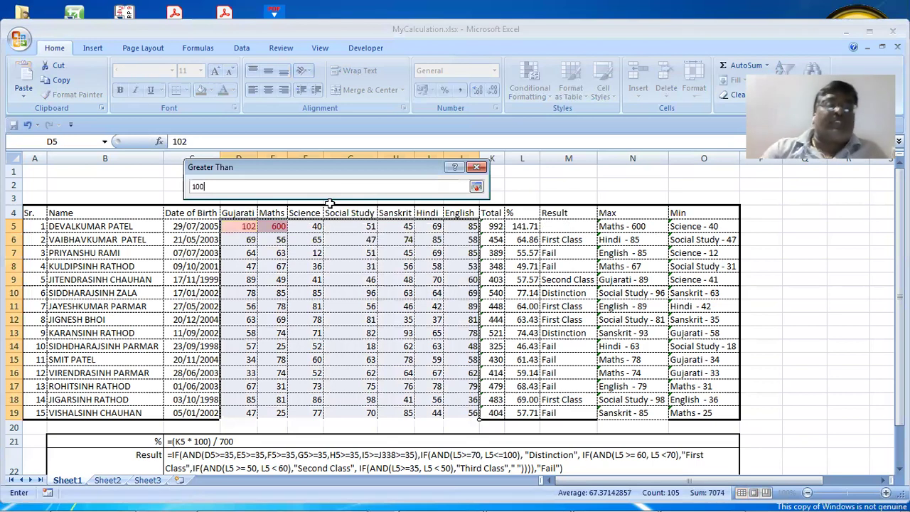
{"action": "left_click", "coordinate": [477, 186]}
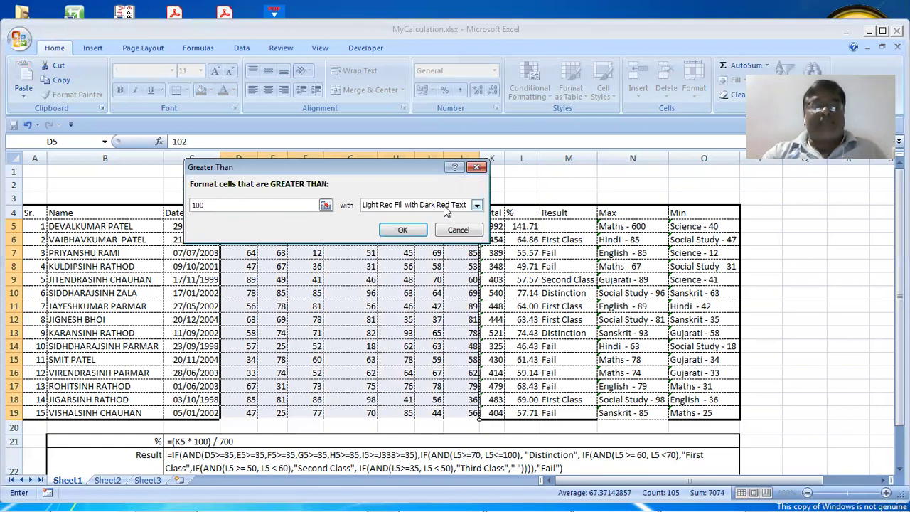
{"action": "left_click", "coordinate": [446, 206]}
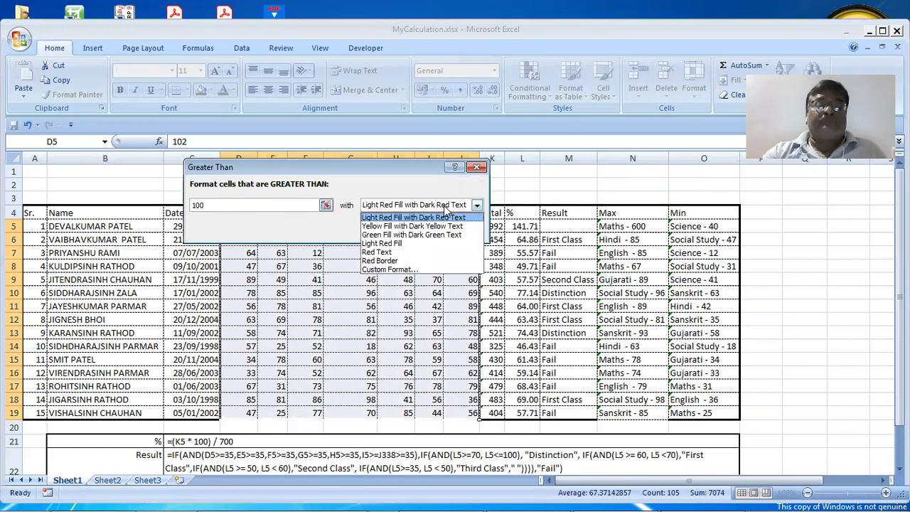
{"action": "left_click", "coordinate": [441, 261]}
{"action": "left_click", "coordinate": [402, 230]}
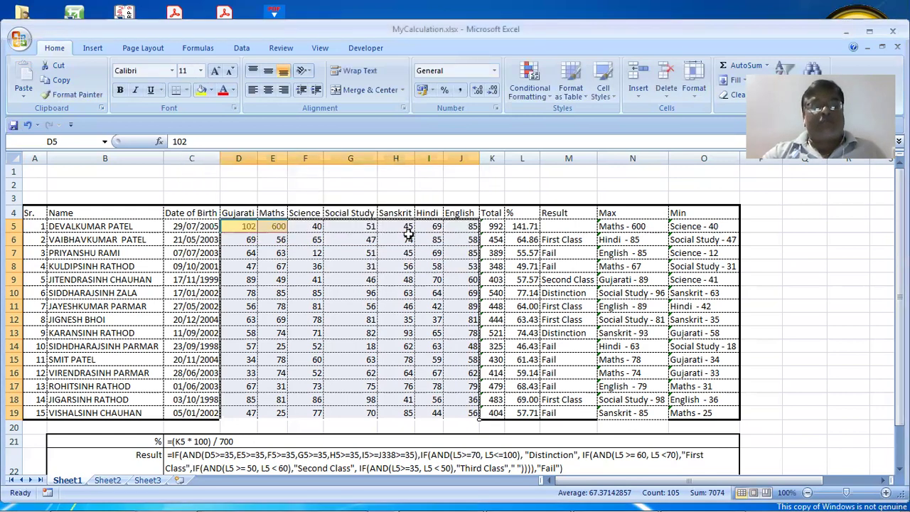
- Set the Social Study mark in cell G11 to 506
{"action": "left_click", "coordinate": [403, 266]}
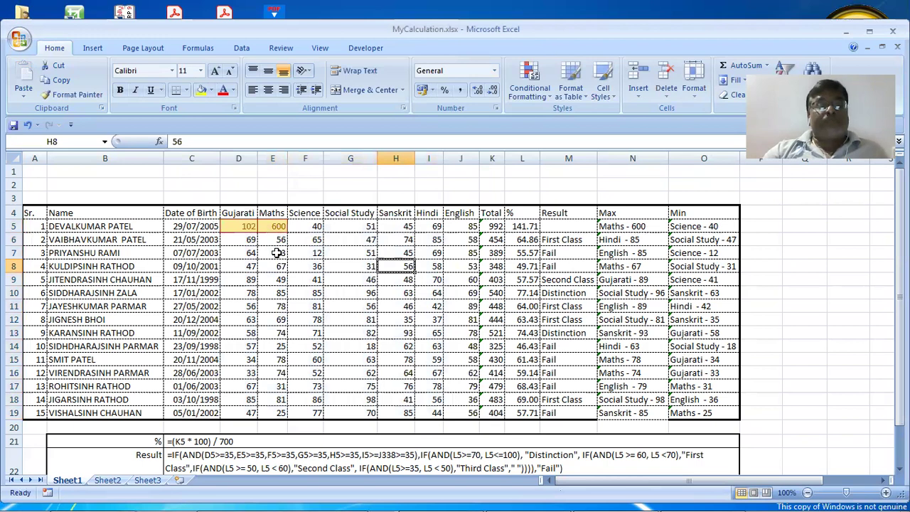
{"action": "left_click", "coordinate": [358, 308]}
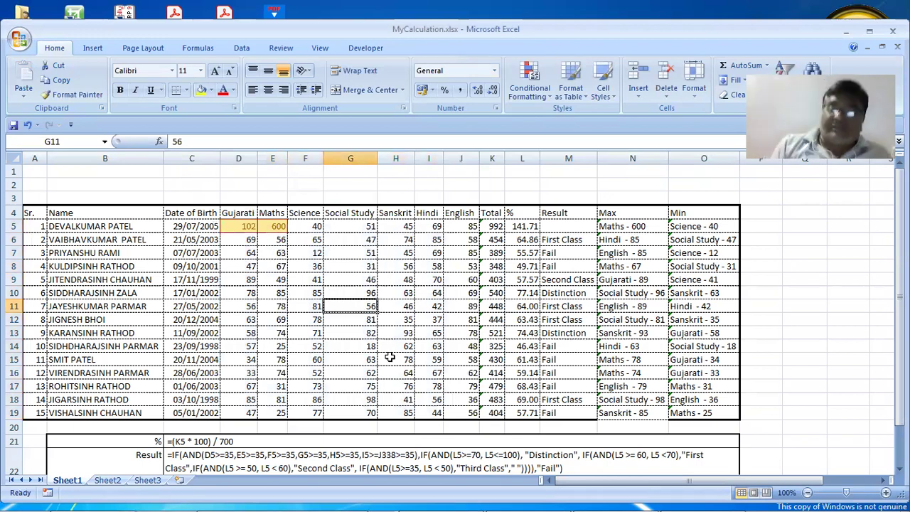
{"action": "type", "text": "506"}
{"action": "key", "text": "Tab"}
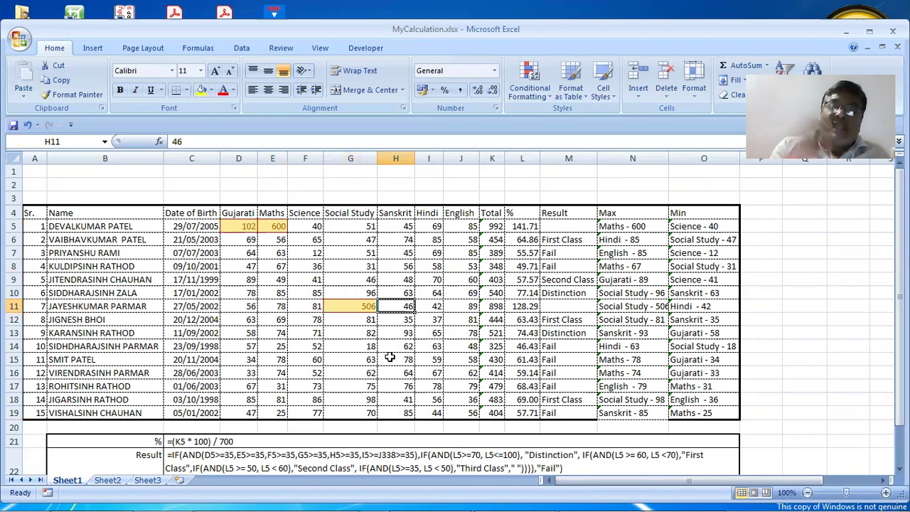
- Set the Social Study mark in cell G11 back to 56
{"action": "key", "text": "Left"}
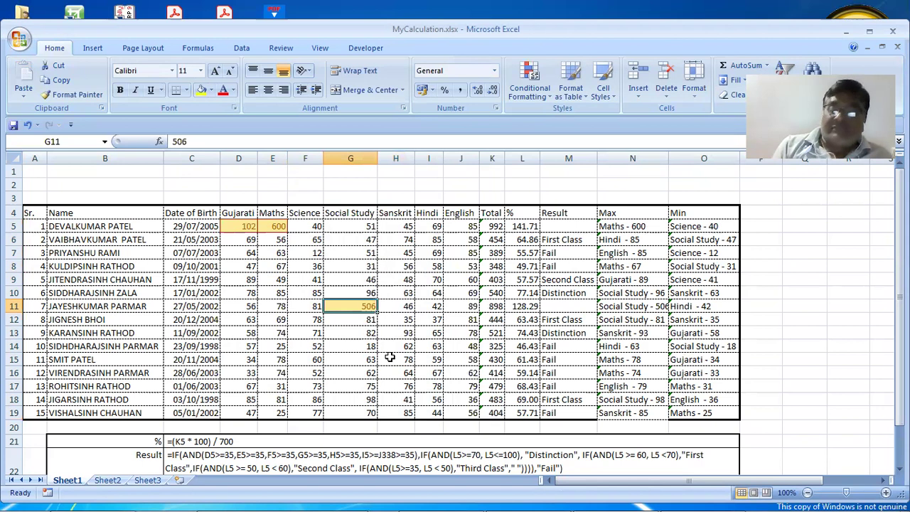
{"action": "type", "text": "56"}
{"action": "key", "text": "Tab"}
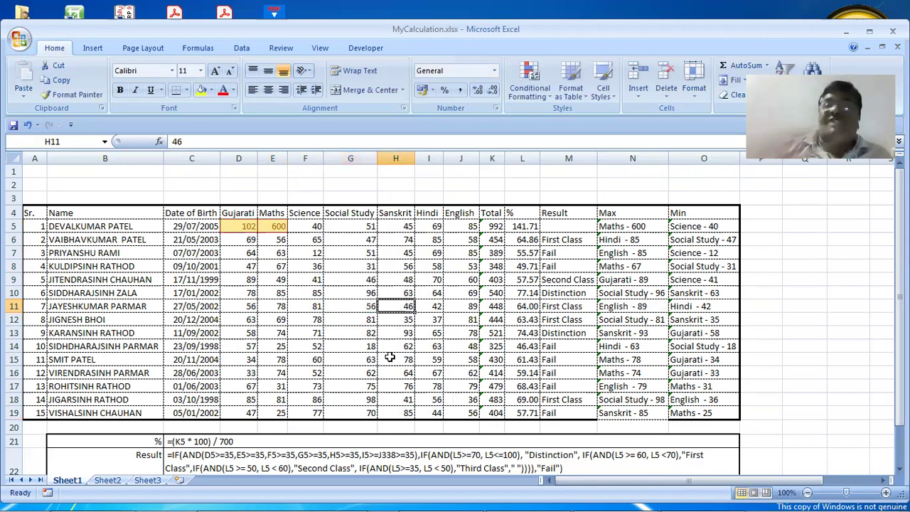
- Edit D5's red-border conditional formatting rule so it matches cell values not between 1 and 100
{"action": "left_click", "coordinate": [241, 225]}
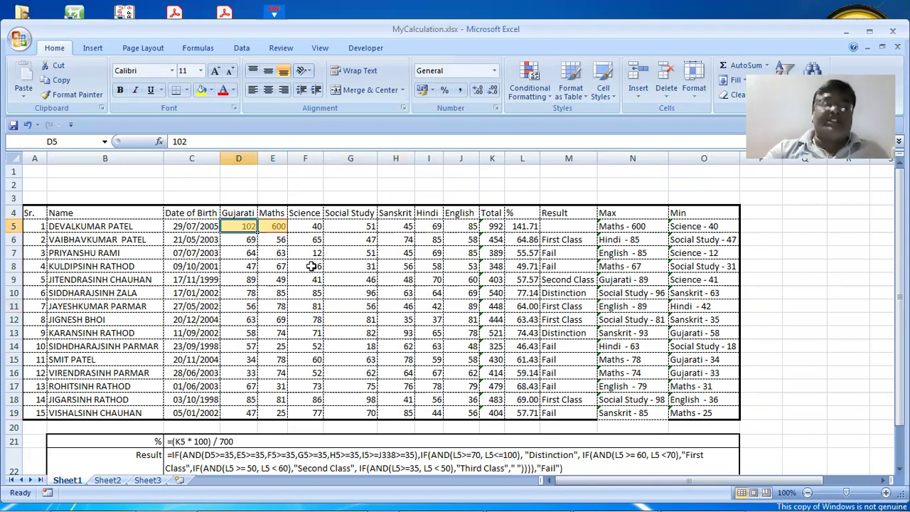
{"action": "left_click", "coordinate": [532, 98]}
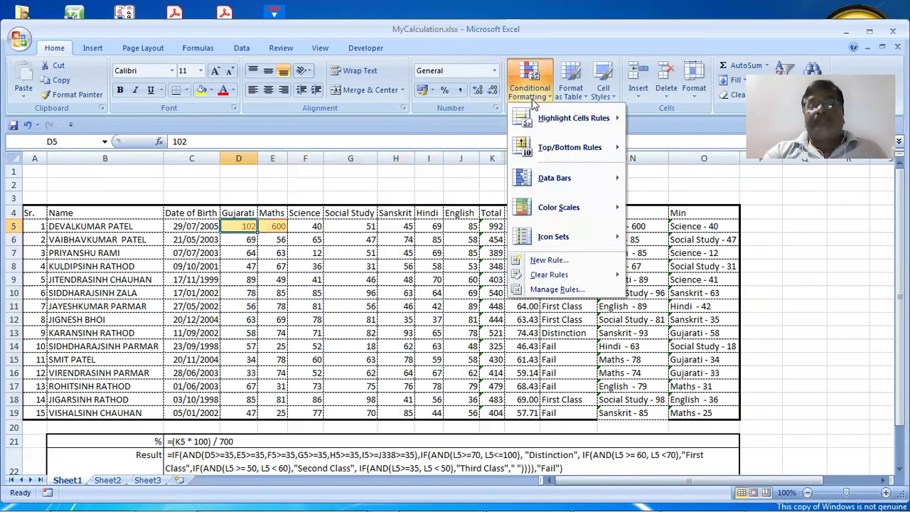
{"action": "left_click", "coordinate": [555, 290]}
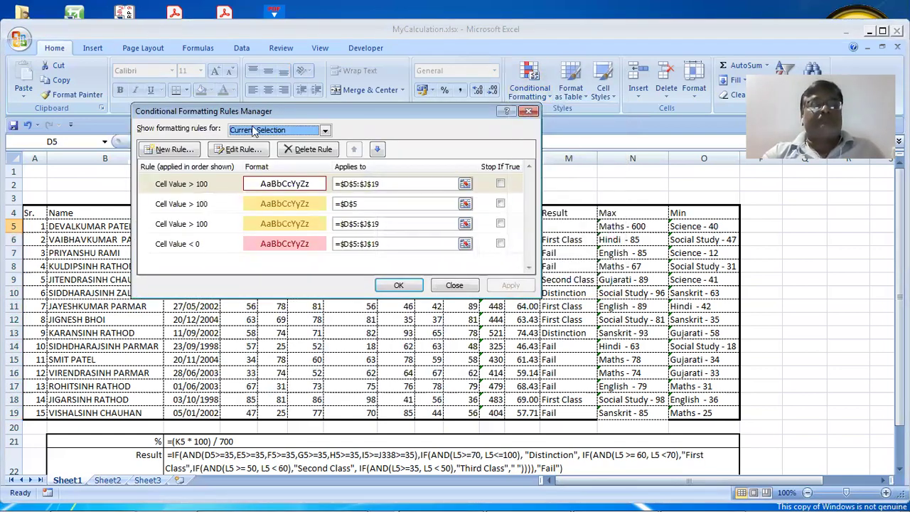
{"action": "left_click", "coordinate": [242, 149]}
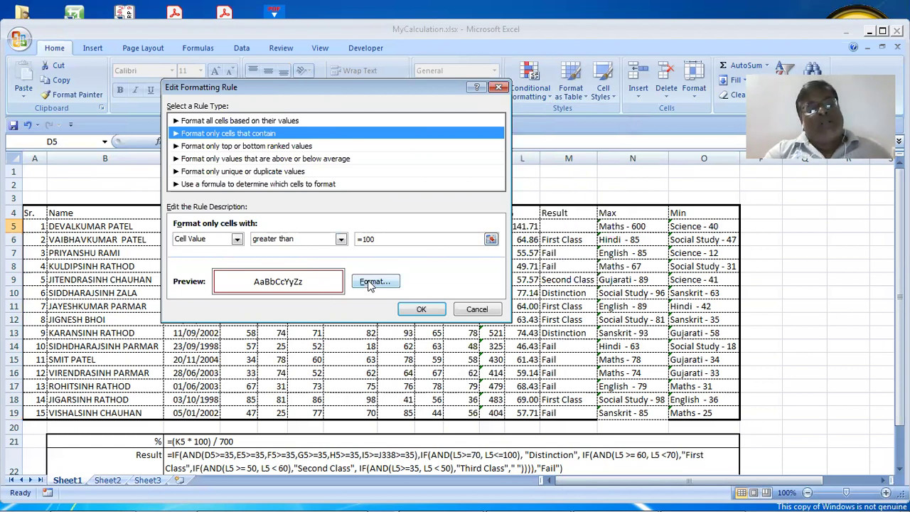
{"action": "left_click", "coordinate": [341, 240]}
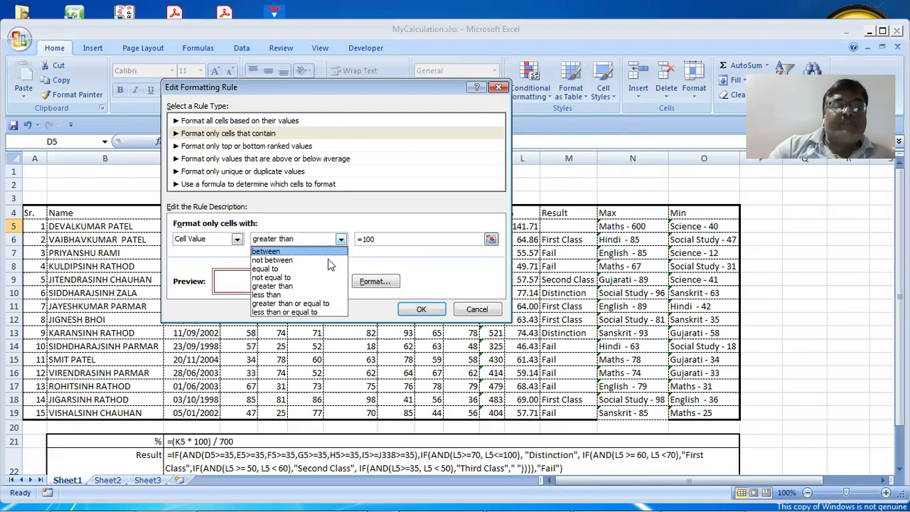
{"action": "left_click", "coordinate": [329, 261]}
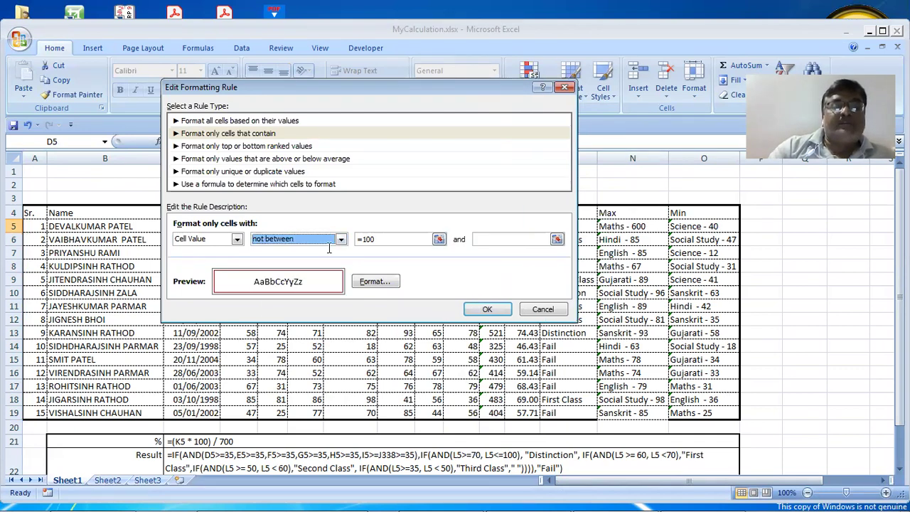
{"action": "key", "text": "Tab"}
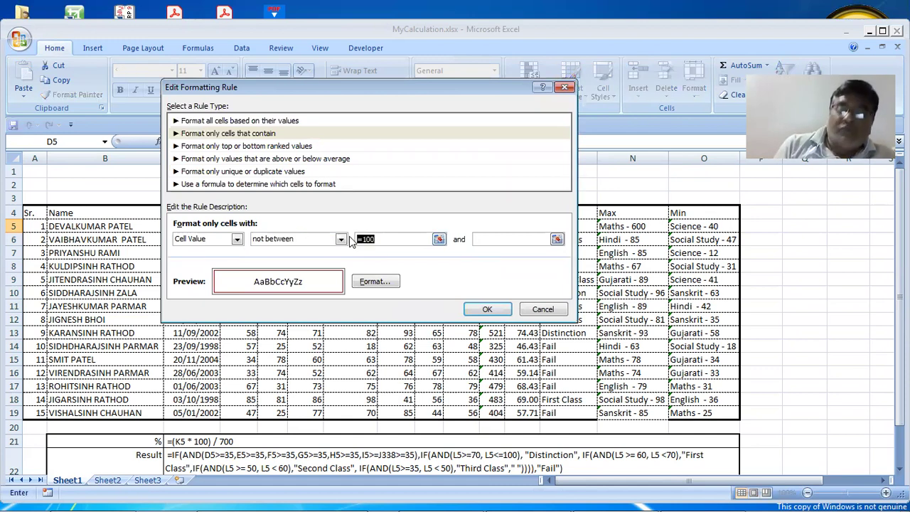
{"action": "type", "text": "1"}
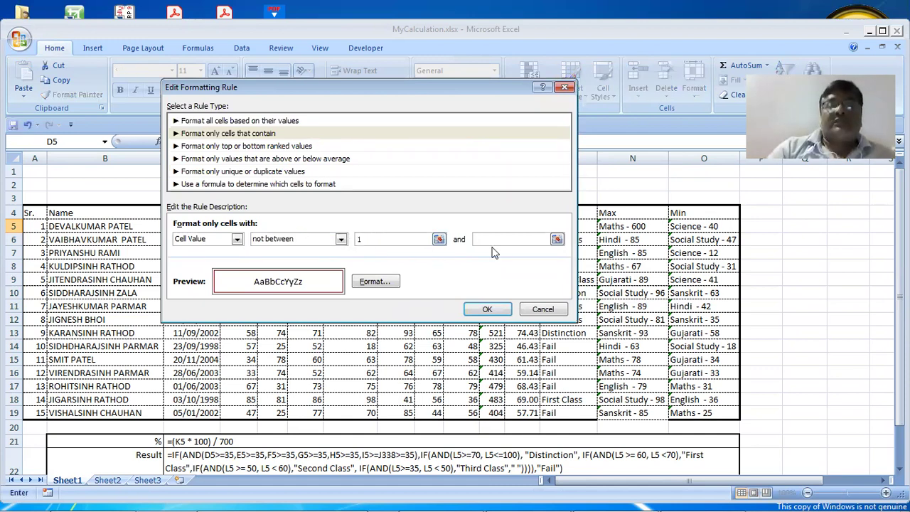
{"action": "type", "text": "100"}
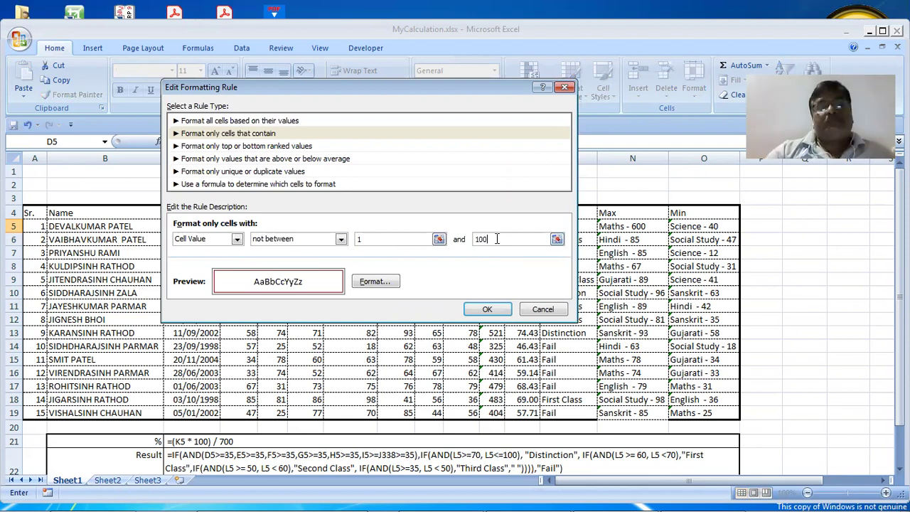
- Change the rule's not-between limits to 0 and 101
{"action": "key", "text": "BackSpace"}
{"action": "type", "text": "1"}
{"action": "left_click", "coordinate": [383, 240]}
{"action": "double_click", "coordinate": [383, 239]}
{"action": "type", "text": "0"}
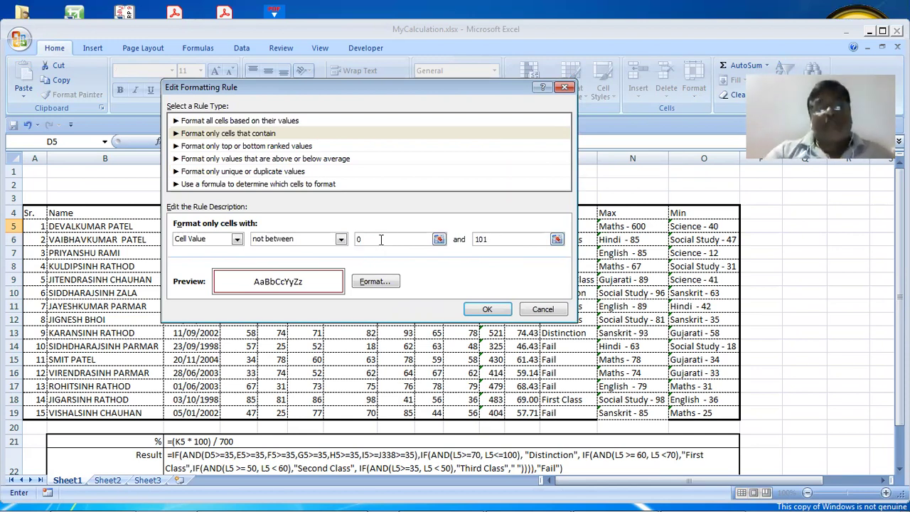
- Give the not-between rule a strikethrough, dark red font and apply the rule changes to the sheet
{"action": "left_click", "coordinate": [377, 283]}
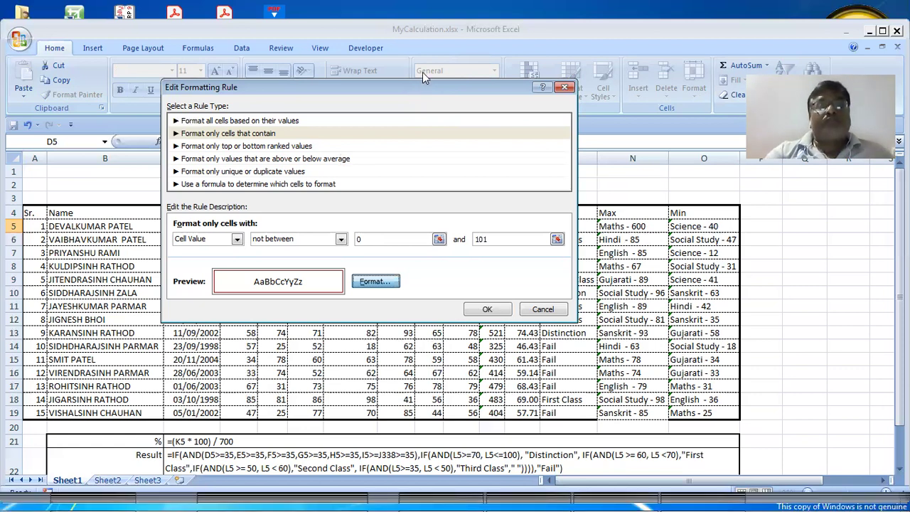
{"action": "left_click", "coordinate": [366, 283]}
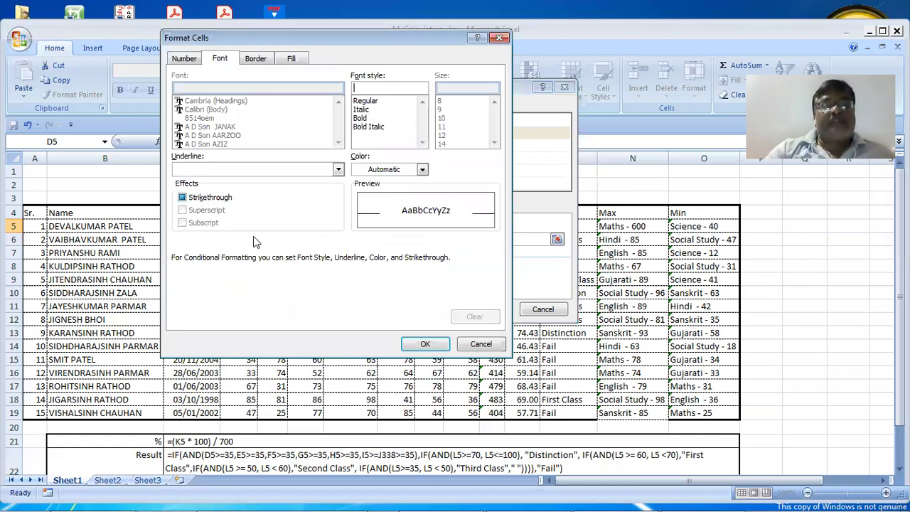
{"action": "left_click", "coordinate": [395, 172]}
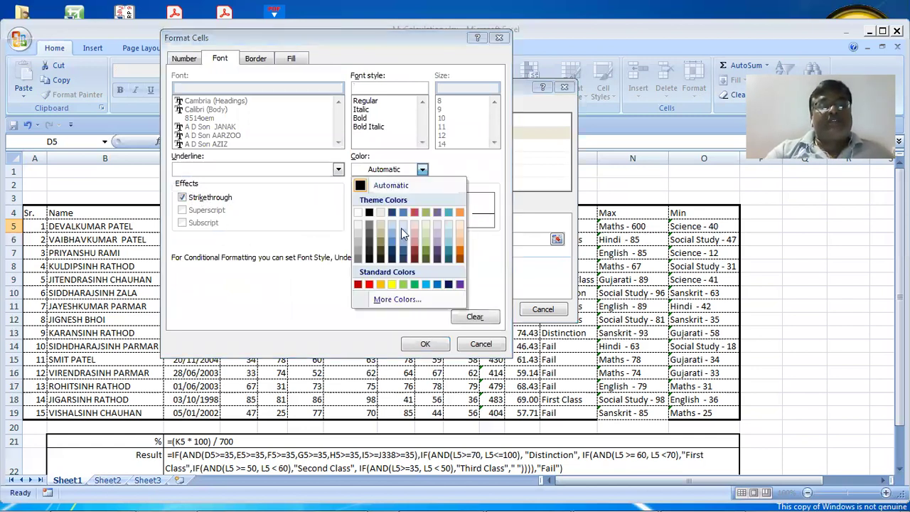
{"action": "left_click", "coordinate": [358, 284]}
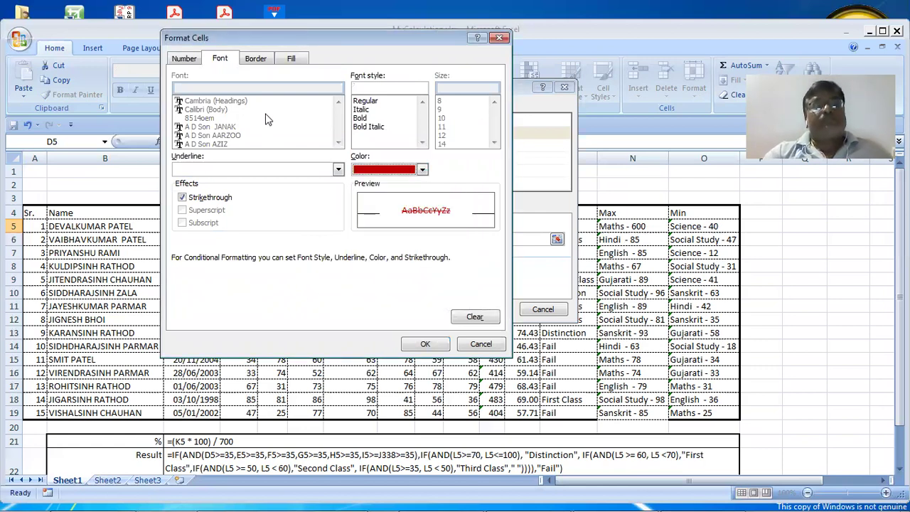
{"action": "left_click", "coordinate": [427, 344]}
{"action": "left_click", "coordinate": [499, 314]}
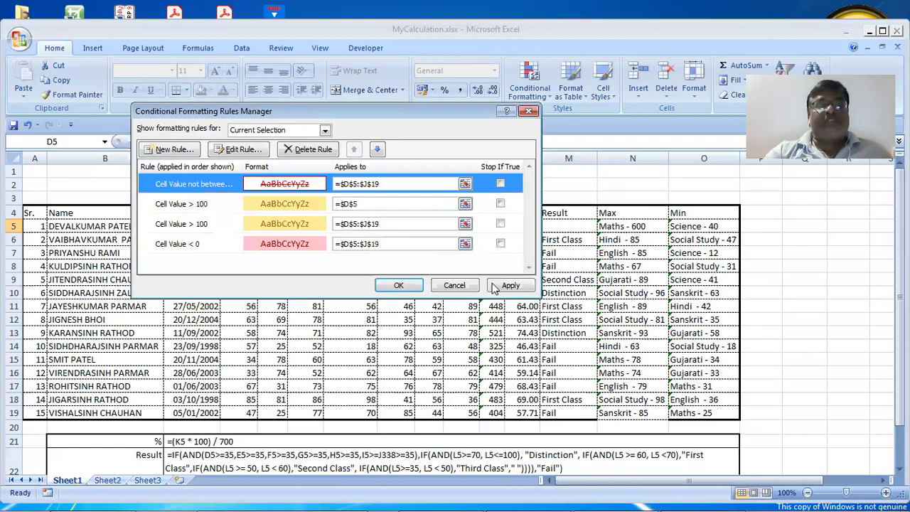
{"action": "left_click", "coordinate": [403, 285]}
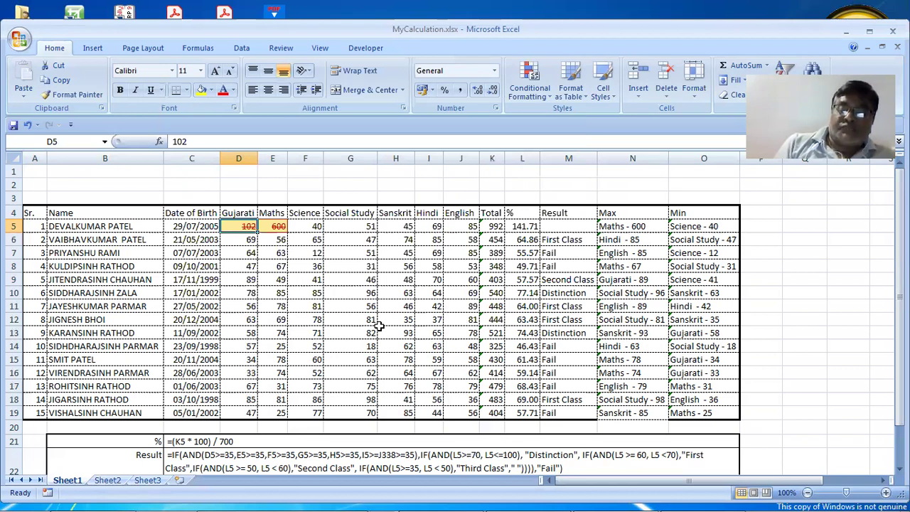
- Test the first student's Gujarati mark in D5 with -6, and replace it with 100
{"action": "type", "text": "-6"}
{"action": "key", "text": "Tab"}
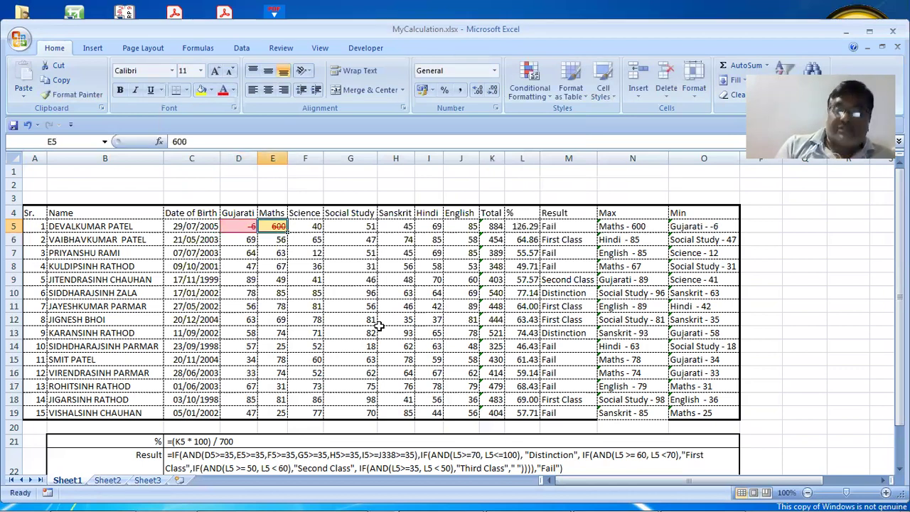
{"action": "key", "text": "Left"}
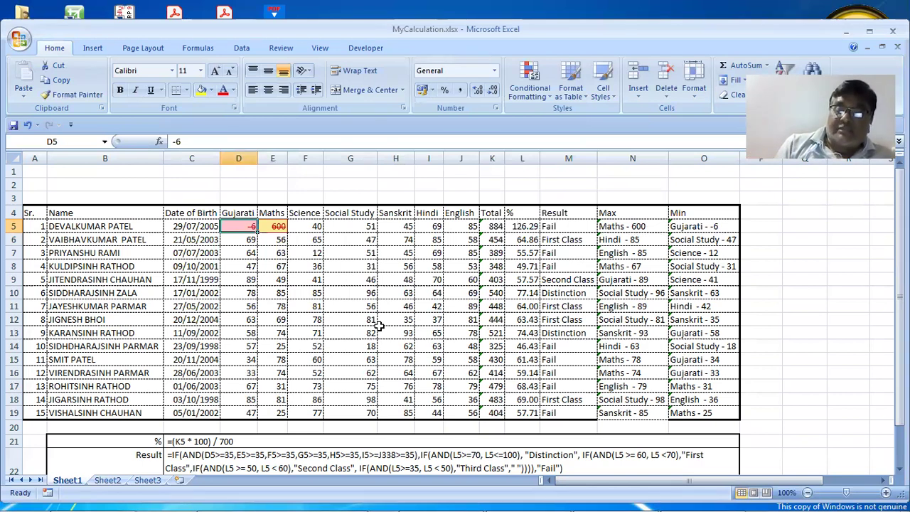
{"action": "type", "text": "10"}
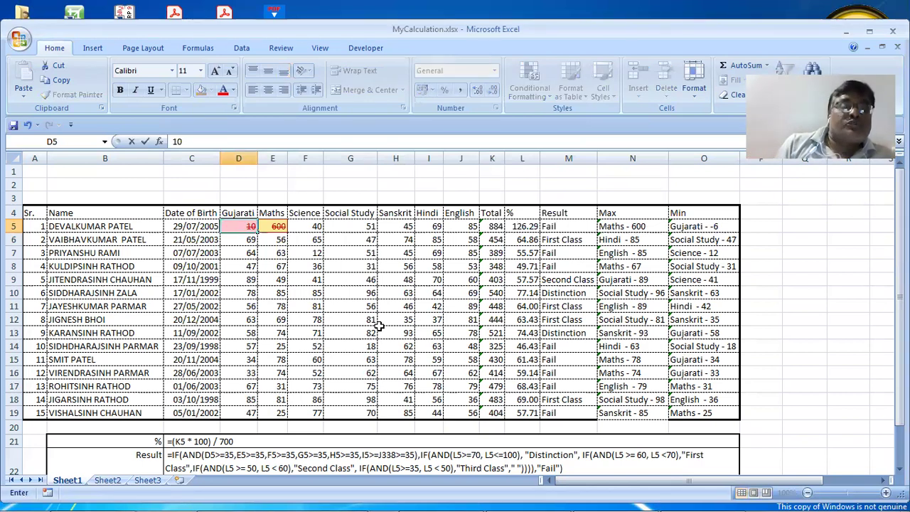
{"action": "type", "text": "0"}
{"action": "key", "text": "Tab"}
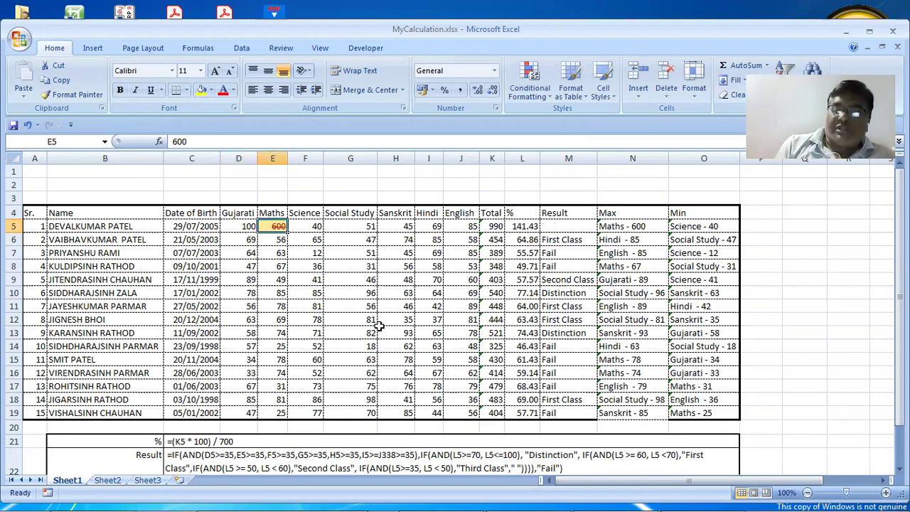
- Set the first student's Maths mark in E5 to 105 and Science mark in F5 to 545
{"action": "type", "text": "105"}
{"action": "key", "text": "Tab"}
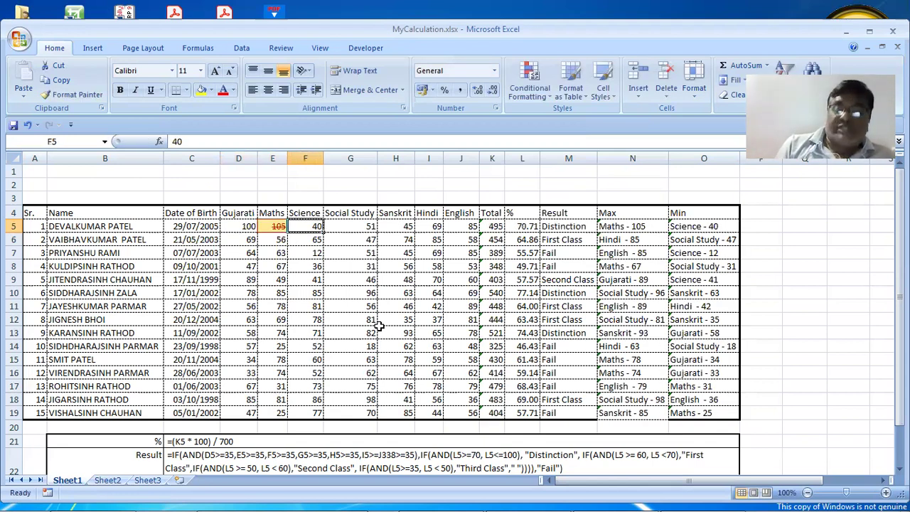
{"action": "type", "text": "54"}
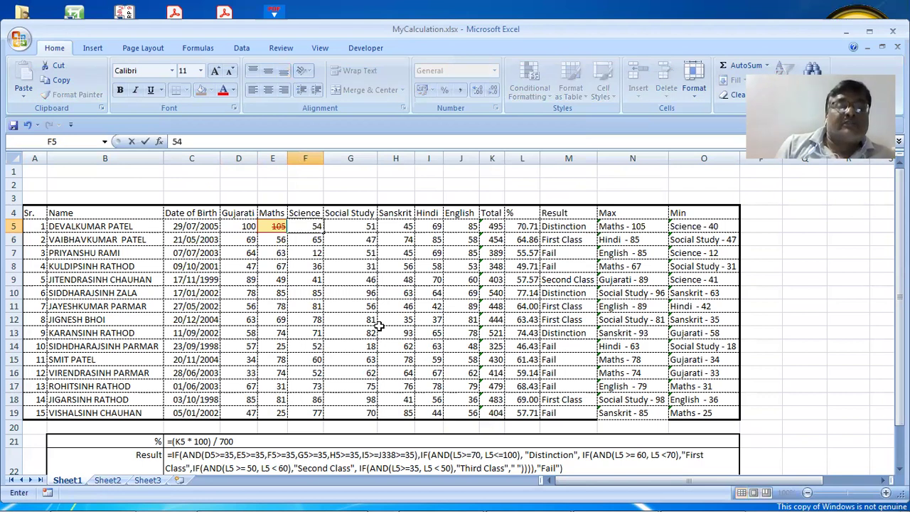
{"action": "type", "text": "5"}
{"action": "key", "text": "Tab"}
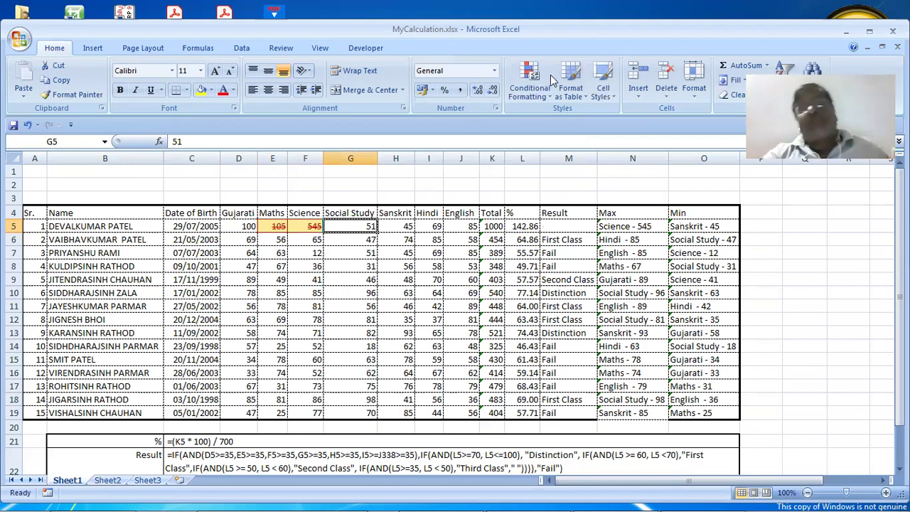
- Clear the conditional formatting rules from all subject marks in D5:J19
{"action": "left_click", "coordinate": [529, 94]}
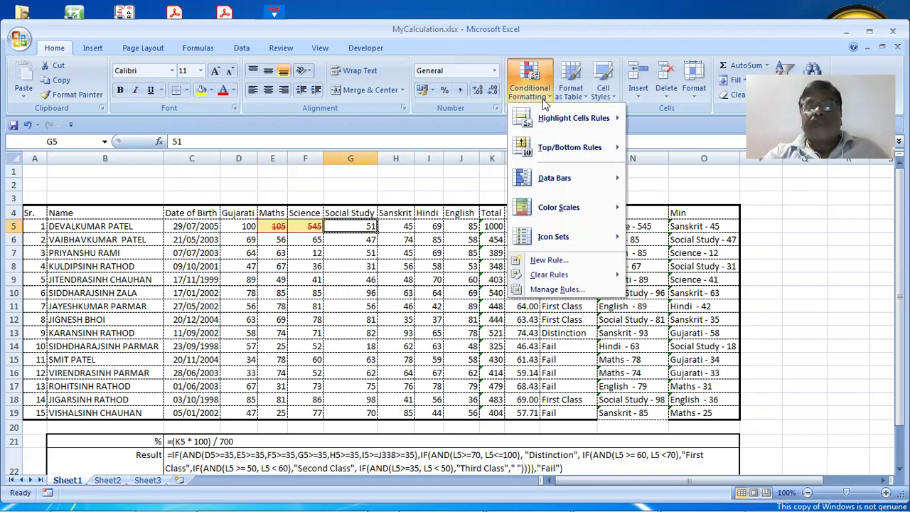
{"action": "left_click", "coordinate": [260, 268]}
{"action": "left_click_drag", "start_coordinate": [242, 226], "coordinate": [463, 413]}
{"action": "left_click", "coordinate": [547, 93]}
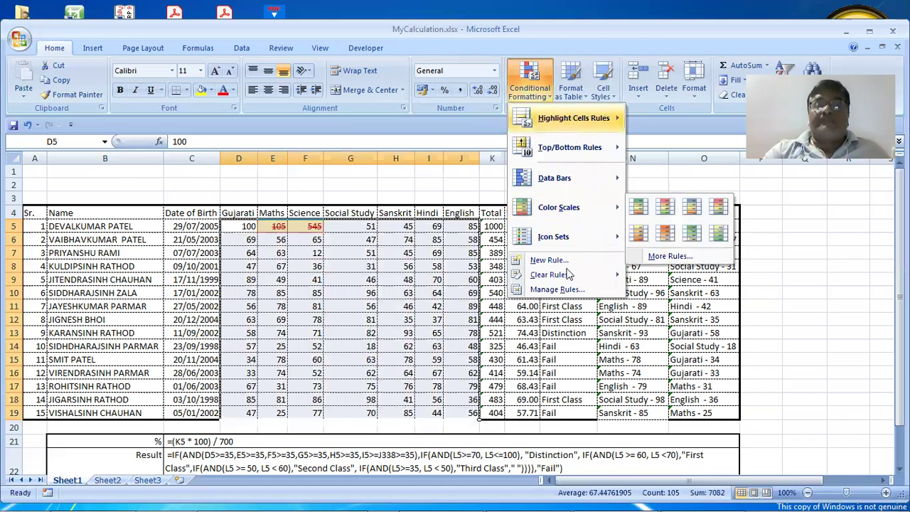
{"action": "mouse_move", "coordinate": [569, 275]}
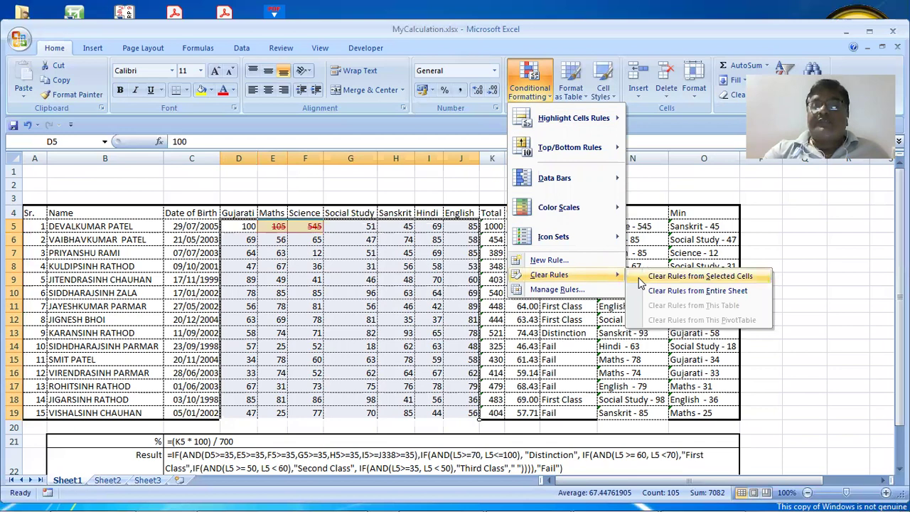
{"action": "left_click", "coordinate": [641, 283]}
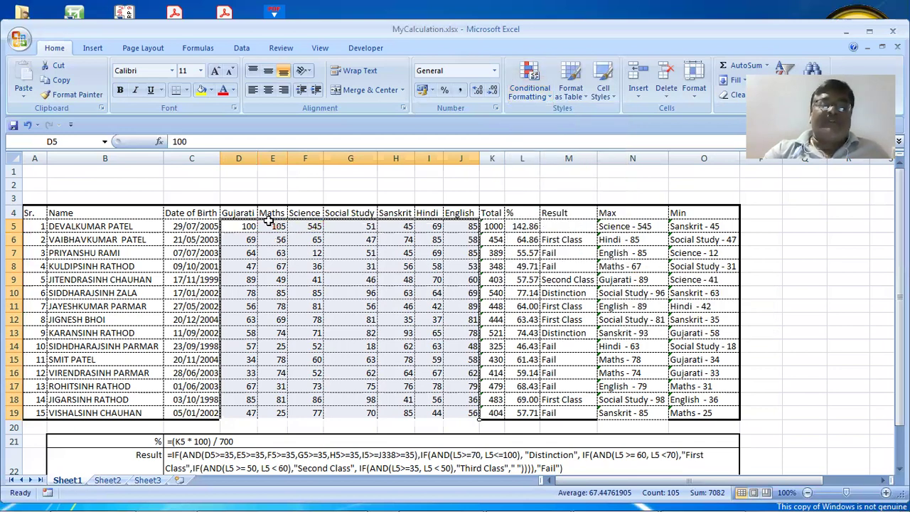
- Set the first student's Maths mark in E5 and Science mark in F5 to 100 each
{"action": "left_click", "coordinate": [266, 222]}
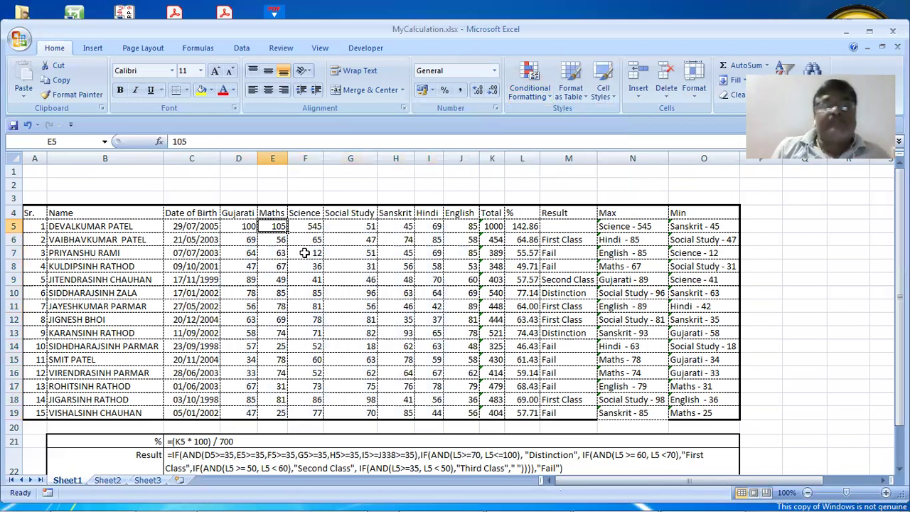
{"action": "type", "text": "100"}
{"action": "key", "text": "Tab"}
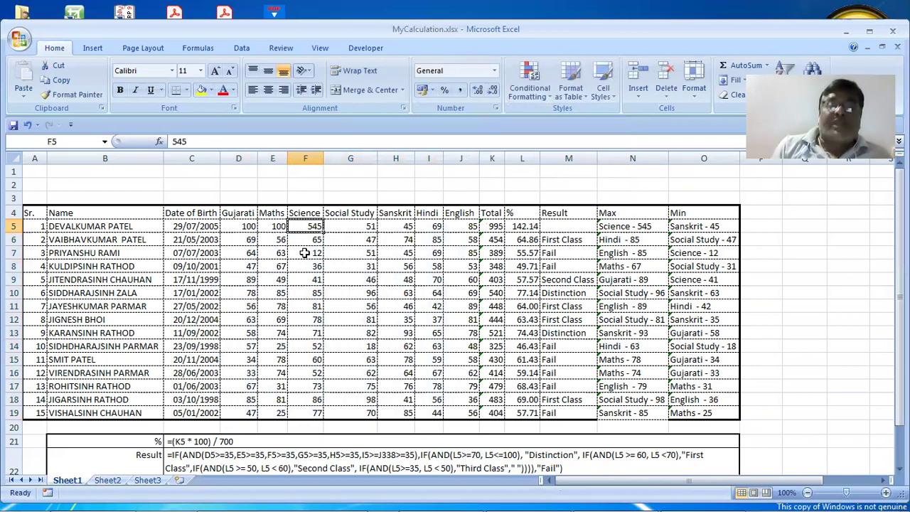
{"action": "type", "text": "100"}
{"action": "key", "text": "Tab"}
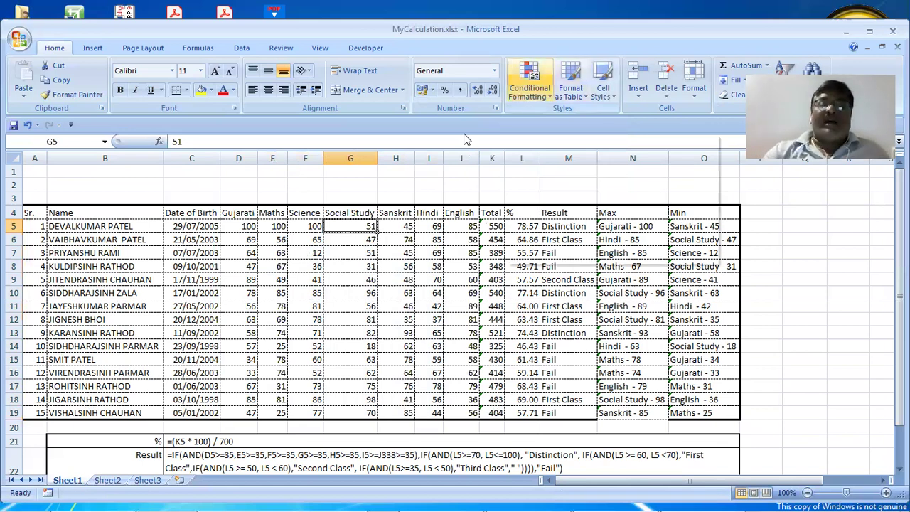
{"action": "left_click", "coordinate": [546, 96]}
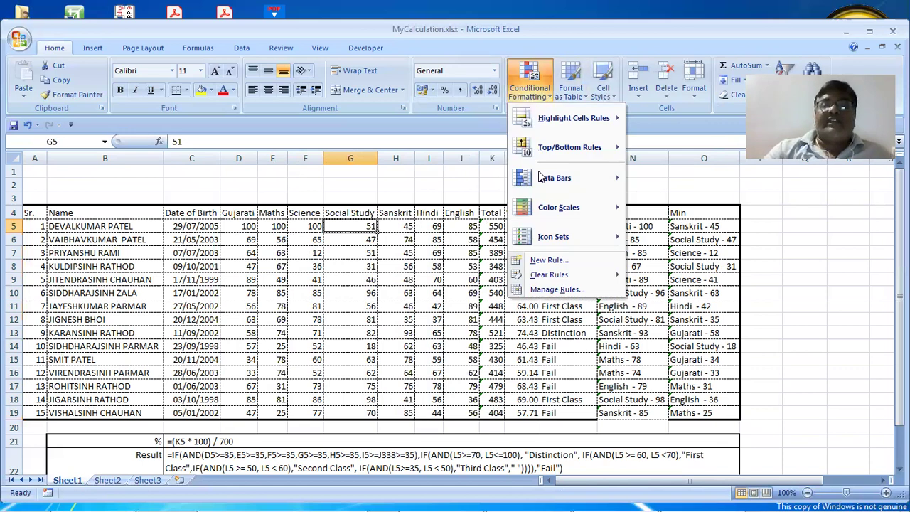
{"action": "mouse_move", "coordinate": [552, 182]}
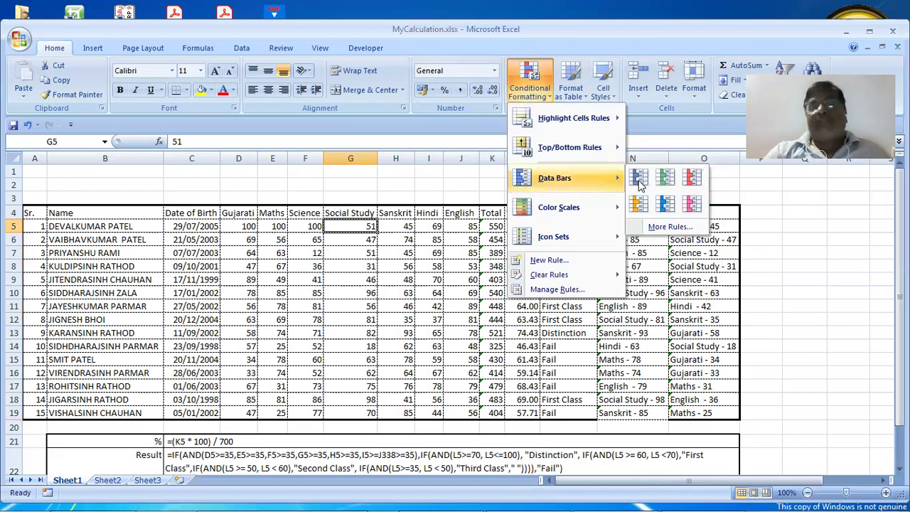
{"action": "left_click", "coordinate": [359, 282]}
- Apply the blue-yellow-red color scale to all subject marks in D5:J19
{"action": "left_click_drag", "start_coordinate": [238, 226], "coordinate": [467, 415]}
{"action": "left_click", "coordinate": [529, 81]}
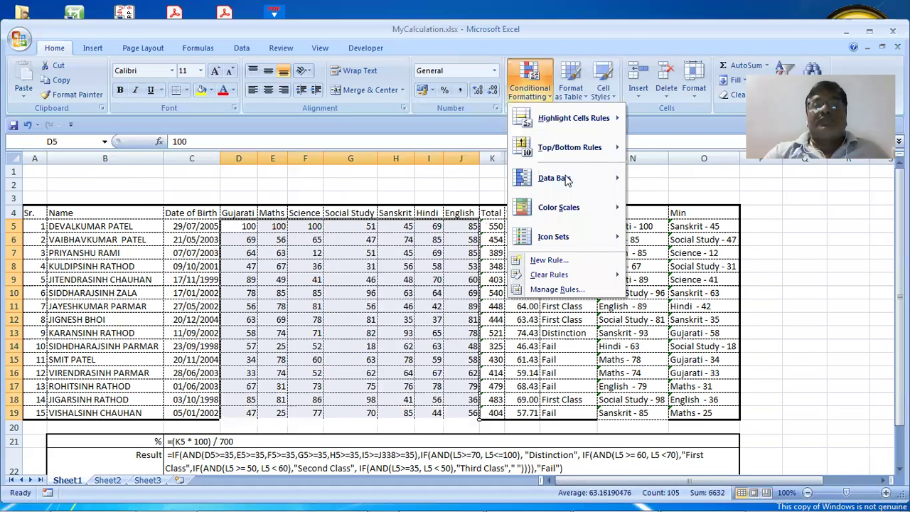
{"action": "mouse_move", "coordinate": [567, 179]}
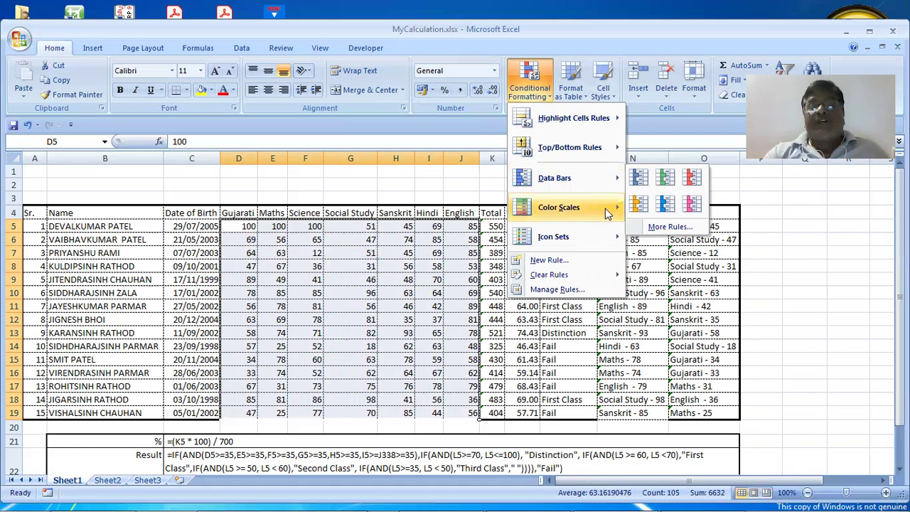
{"action": "mouse_move", "coordinate": [608, 213]}
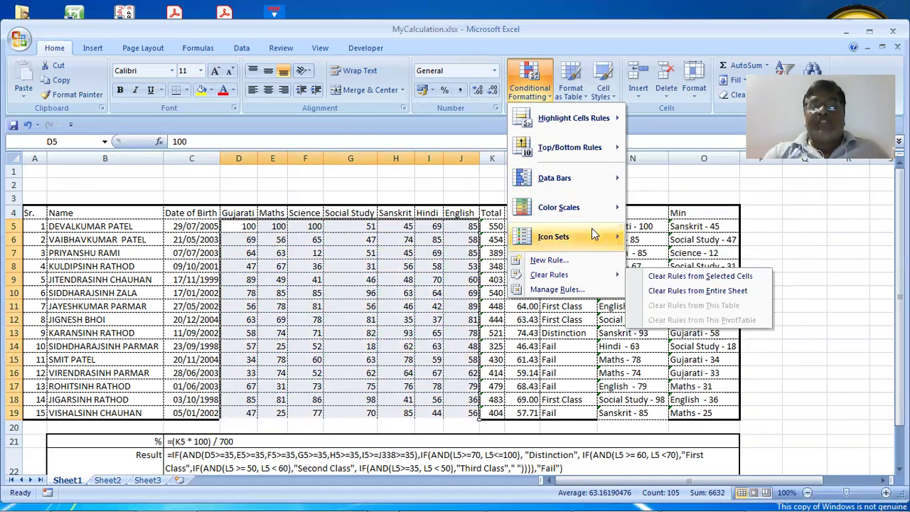
{"action": "mouse_move", "coordinate": [592, 229]}
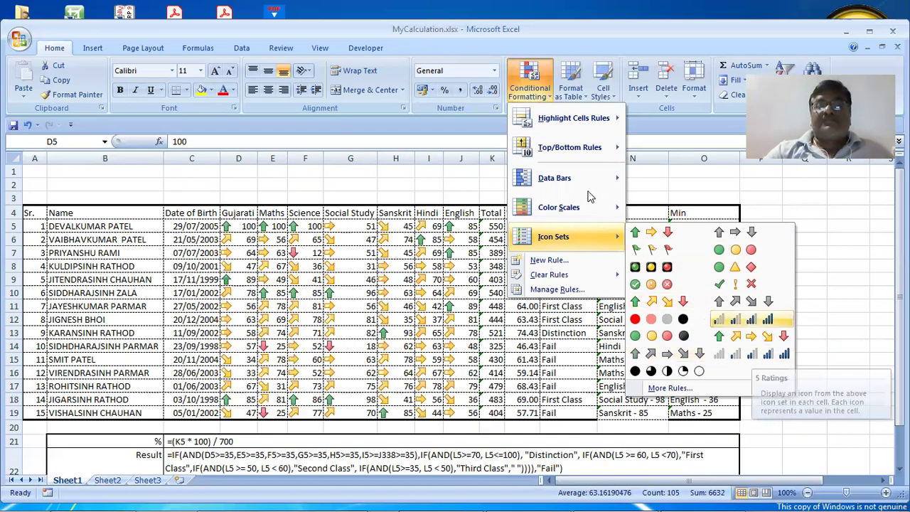
{"action": "mouse_move", "coordinate": [587, 190]}
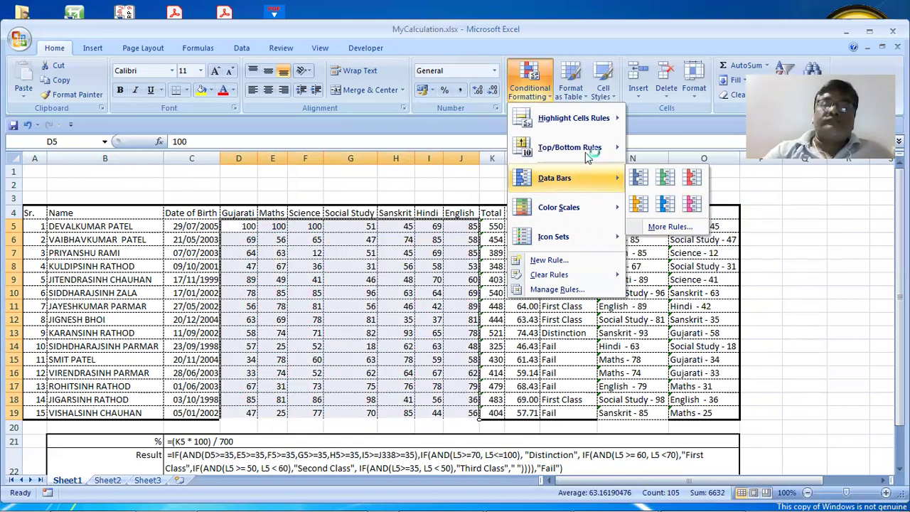
{"action": "mouse_move", "coordinate": [585, 153]}
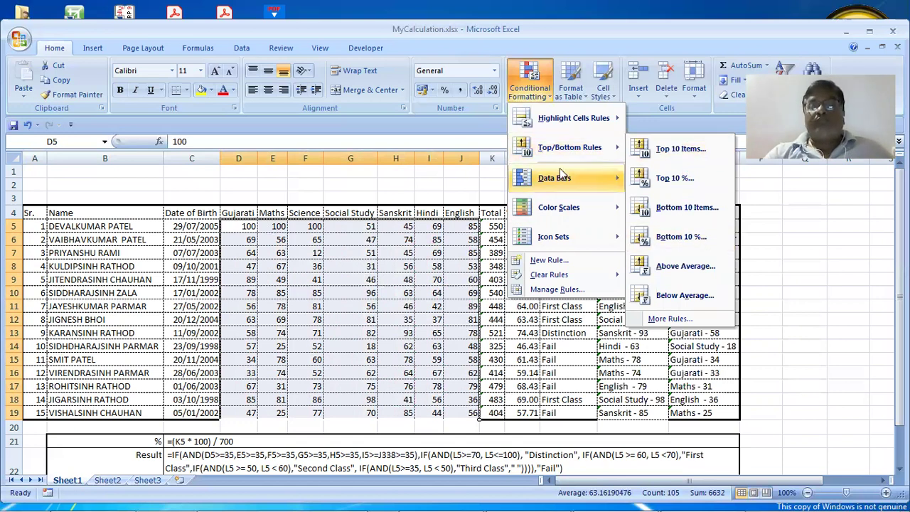
{"action": "mouse_move", "coordinate": [562, 179]}
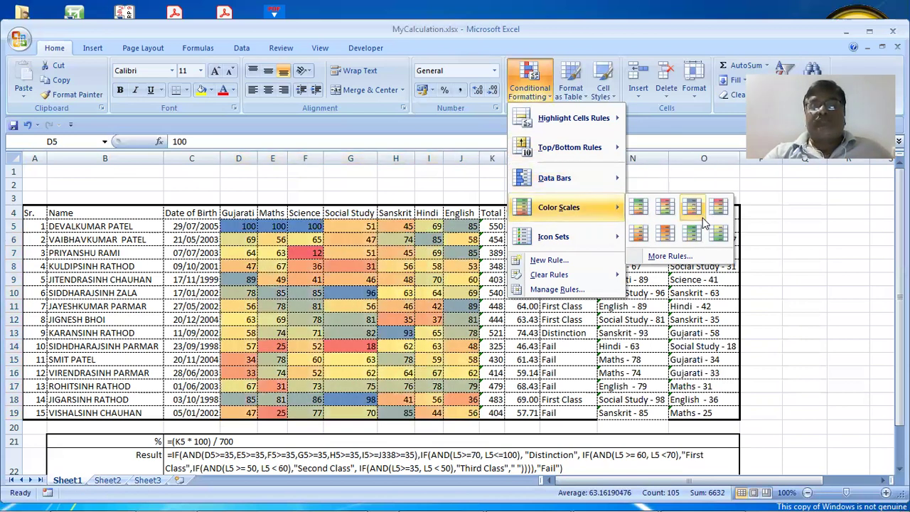
{"action": "left_click", "coordinate": [644, 303]}
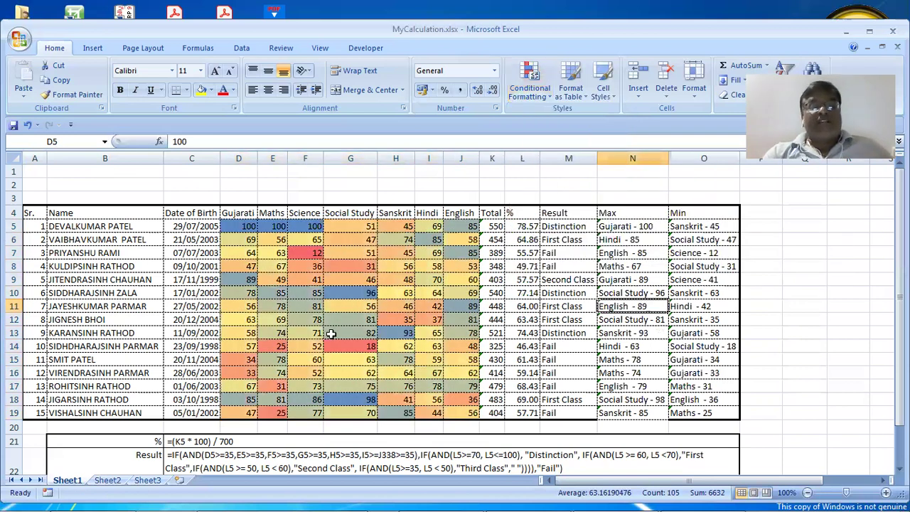
- Examine the color scale shading on high and low marks, including F7, G14, D5 and D9, and on the first Gujarati marks
{"action": "left_click", "coordinate": [306, 255]}
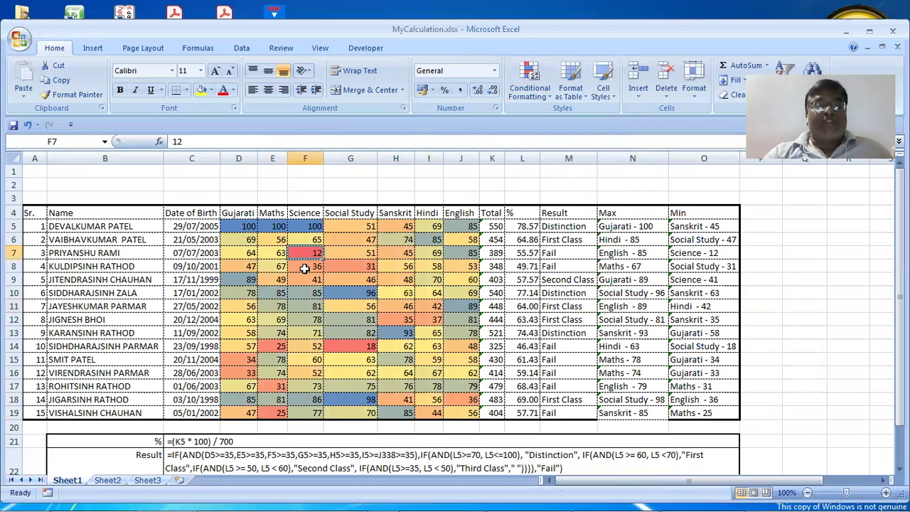
{"action": "left_click", "coordinate": [334, 346]}
{"action": "left_click", "coordinate": [306, 256]}
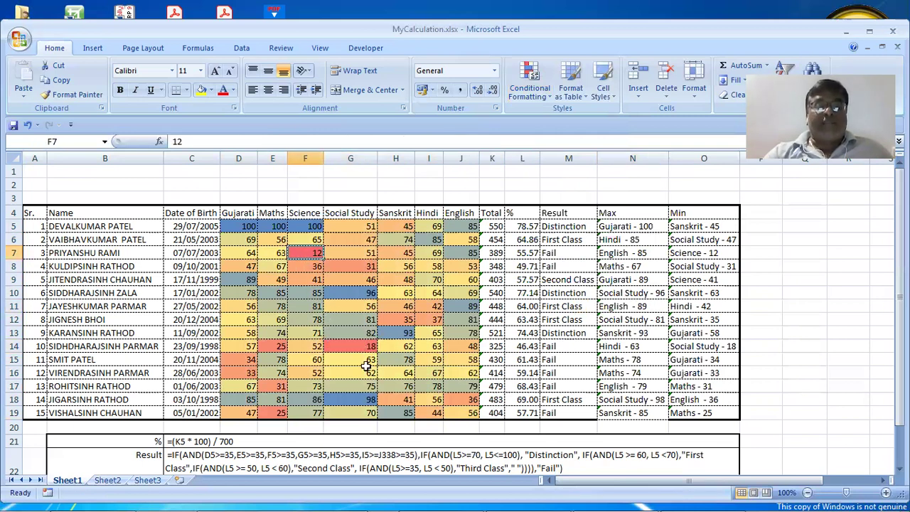
{"action": "left_click", "coordinate": [250, 226]}
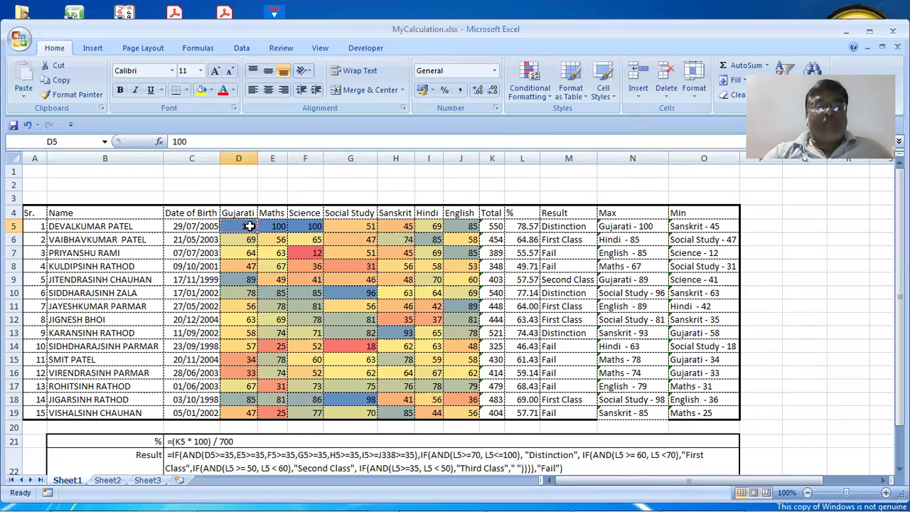
{"action": "left_click", "coordinate": [246, 280]}
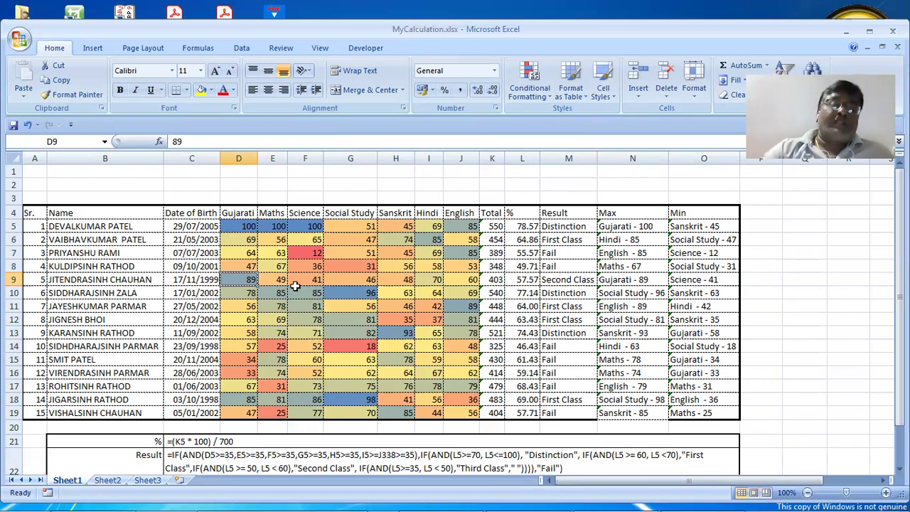
{"action": "left_click", "coordinate": [242, 213]}
{"action": "key", "text": "Down"}
{"action": "key", "text": "Down"}
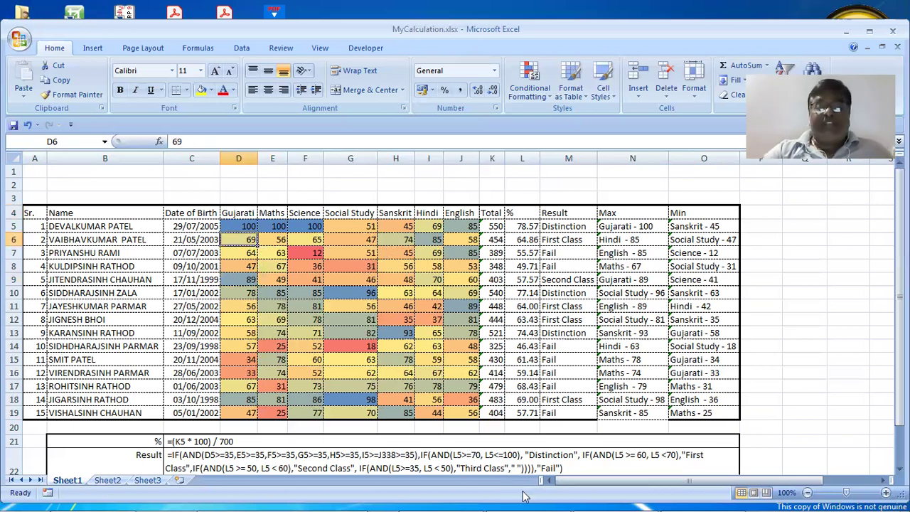
- Switch to Document1 in Word to review the list of Data Analysis Tools in Excel, and return to the marks workbook
{"action": "mouse_move", "coordinate": [455, 494]}
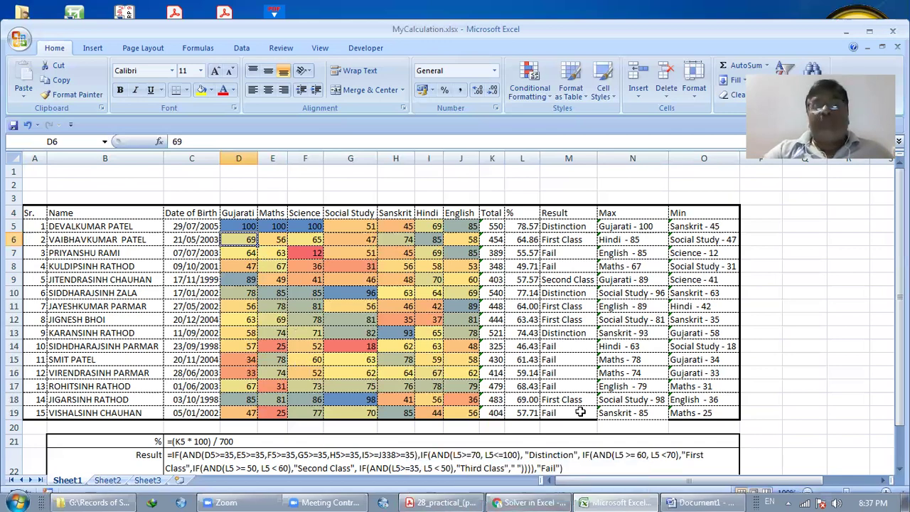
{"action": "left_click", "coordinate": [698, 502]}
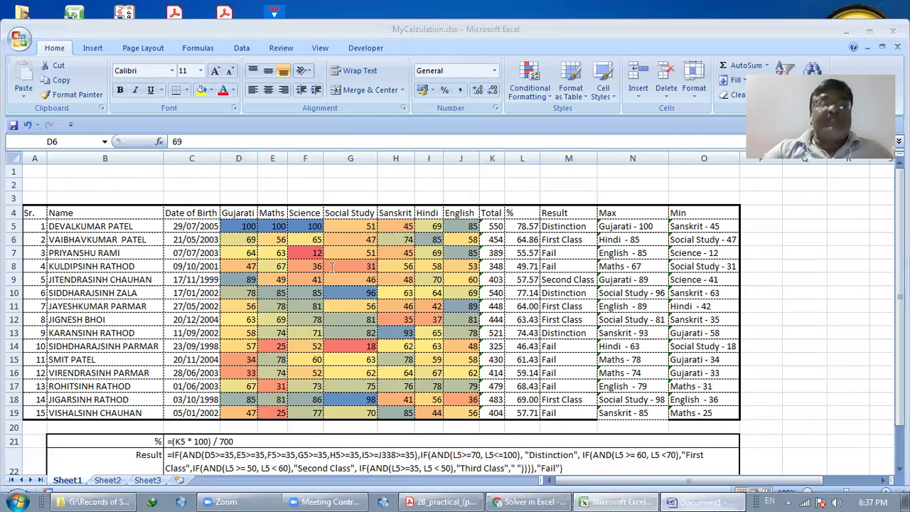
{"action": "left_click", "coordinate": [293, 229]}
{"action": "left_click", "coordinate": [305, 248]}
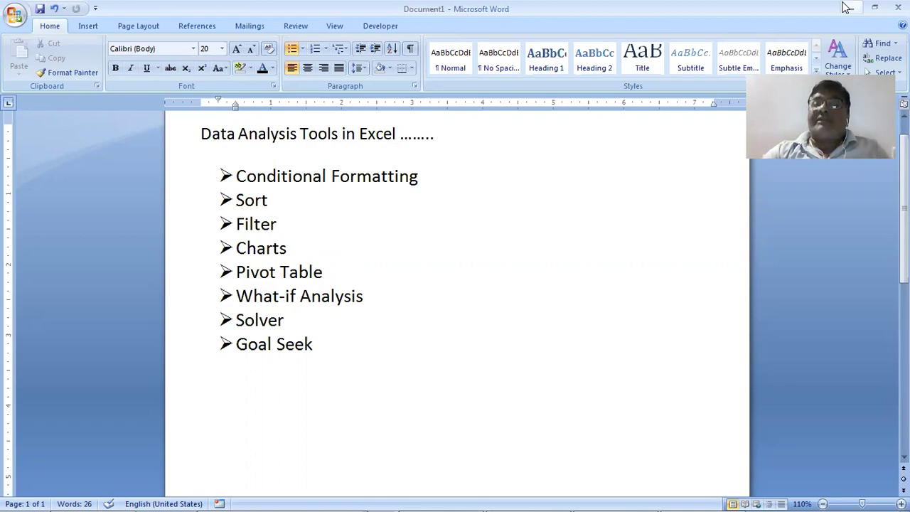
{"action": "key", "text": "alt+Tab"}
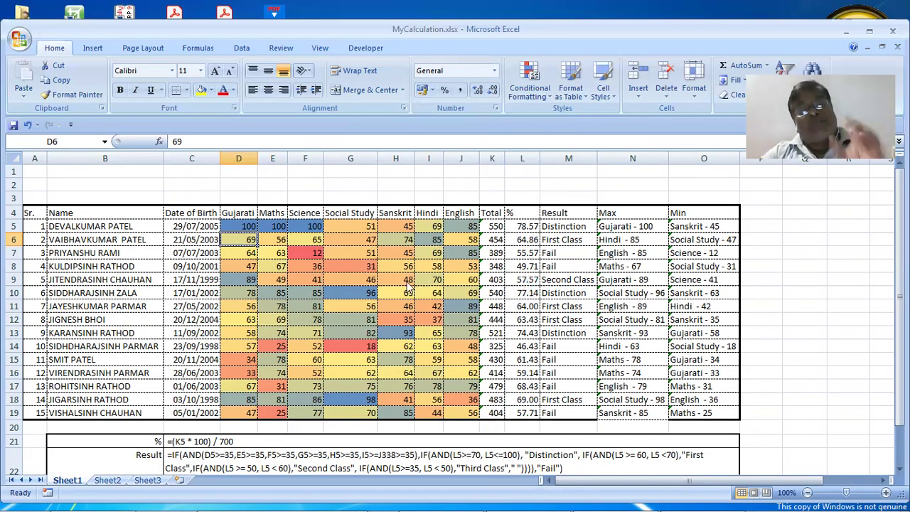
- Close the MyCalculation.xlsx workbook and show the desktop
{"action": "key", "text": "alt+F4"}
{"action": "left_click", "coordinate": [405, 296]}
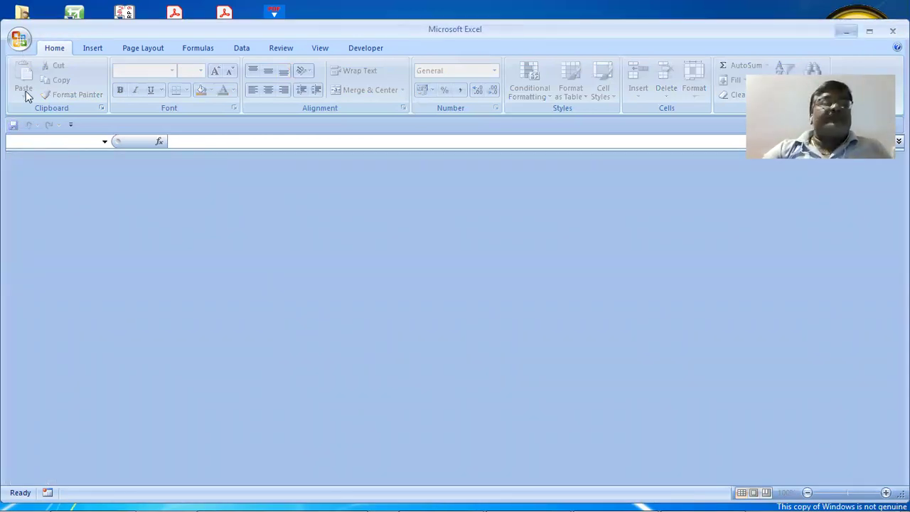
{"action": "key", "text": "super+d"}
- In Windows Explorer, open the folder iti > Admission 2020 - Server > Fourth Round > After Admissin -IV Round on drive H
{"action": "key", "text": "super+e"}
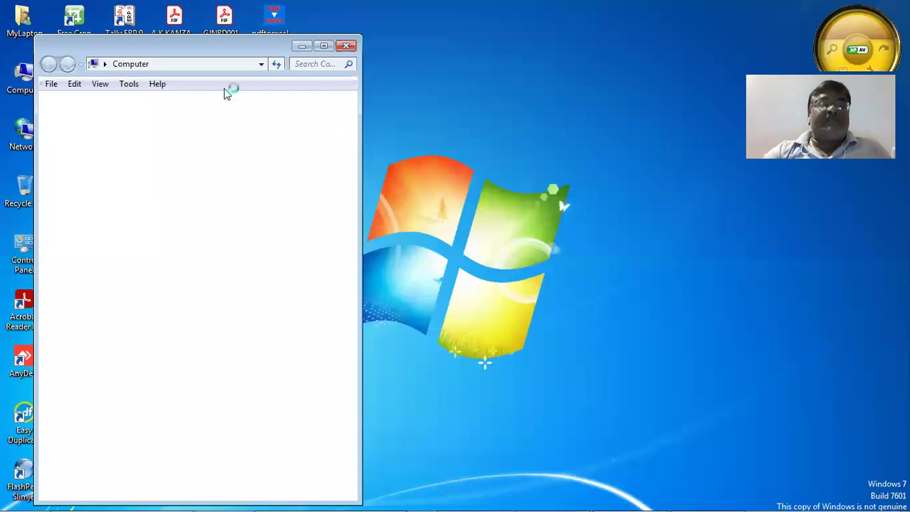
{"action": "left_click", "coordinate": [325, 46]}
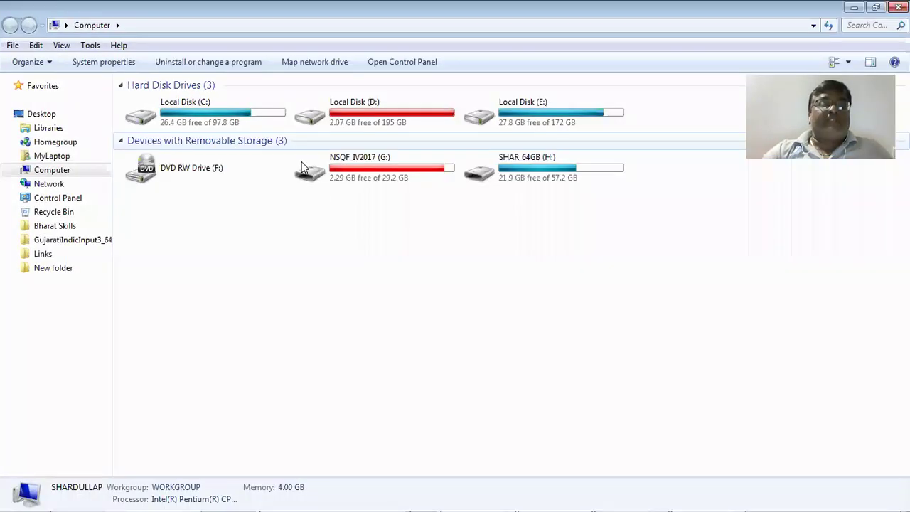
{"action": "left_click", "coordinate": [562, 169]}
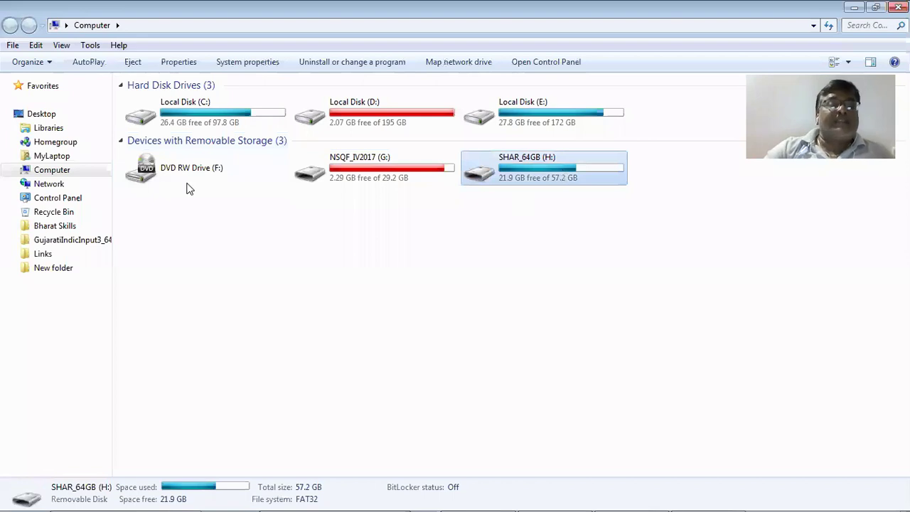
{"action": "key", "text": "Return"}
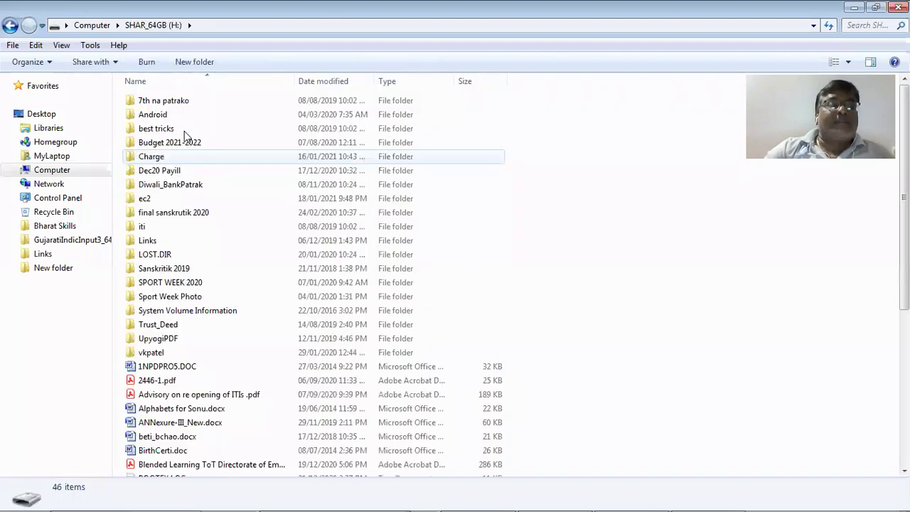
{"action": "double_click", "coordinate": [171, 228]}
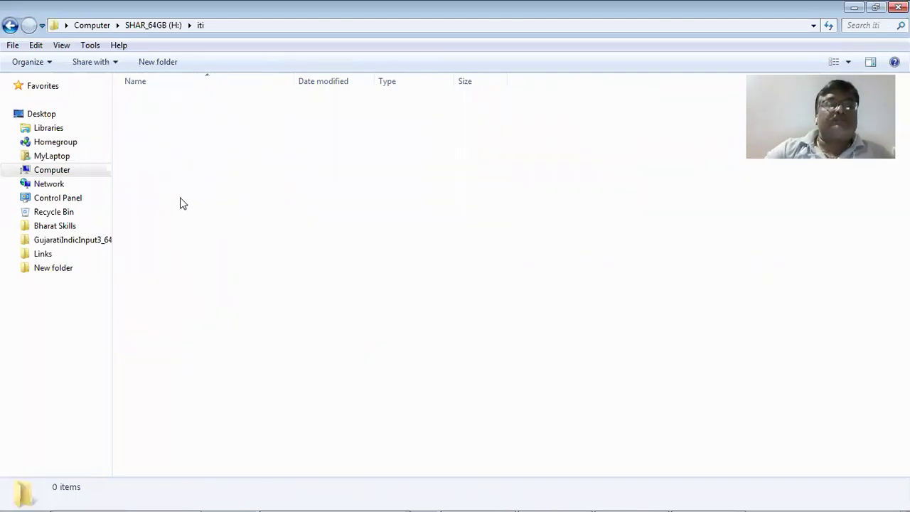
{"action": "double_click", "coordinate": [192, 158]}
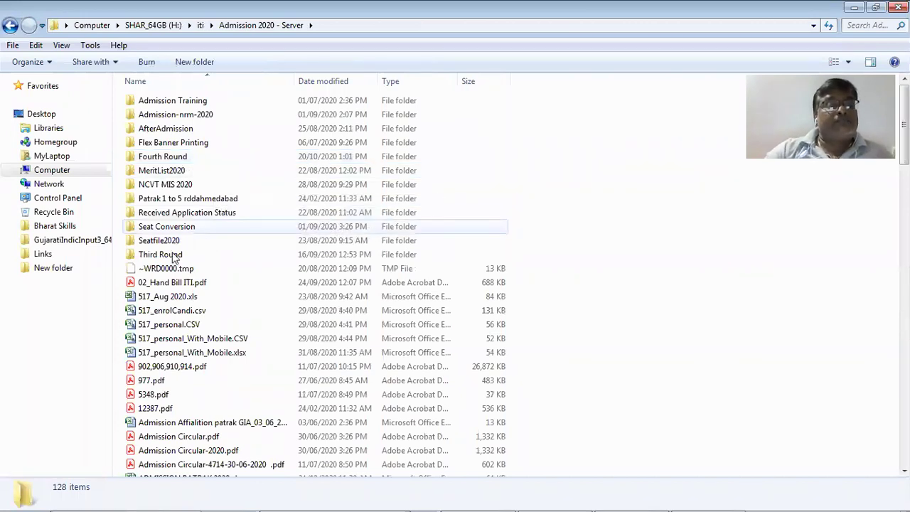
{"action": "left_click", "coordinate": [200, 130]}
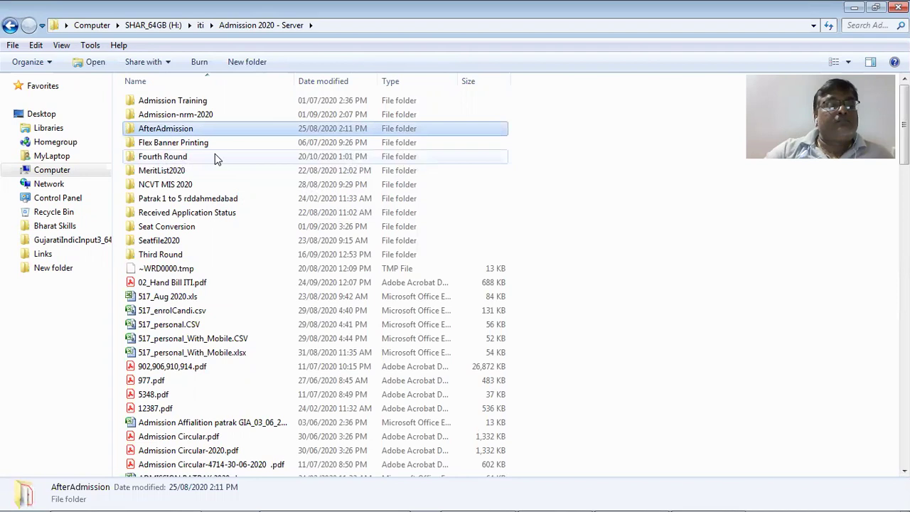
{"action": "double_click", "coordinate": [215, 155]}
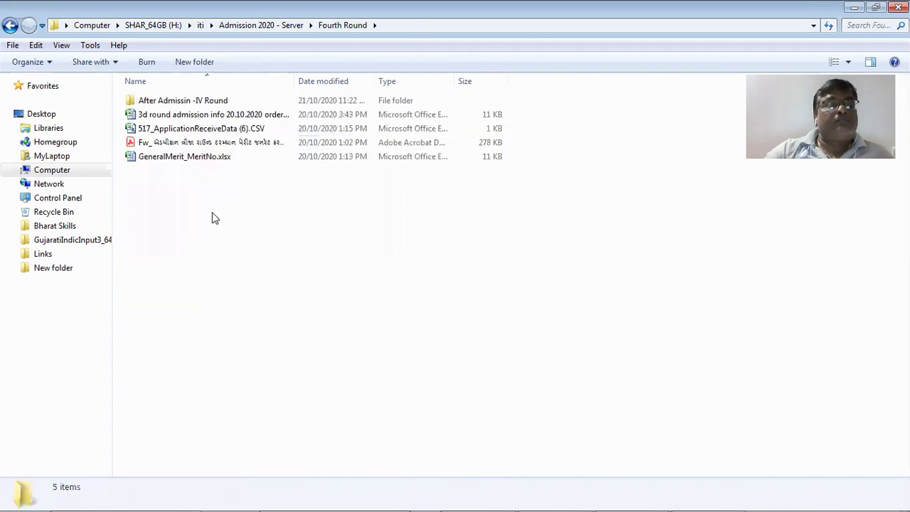
{"action": "double_click", "coordinate": [183, 101]}
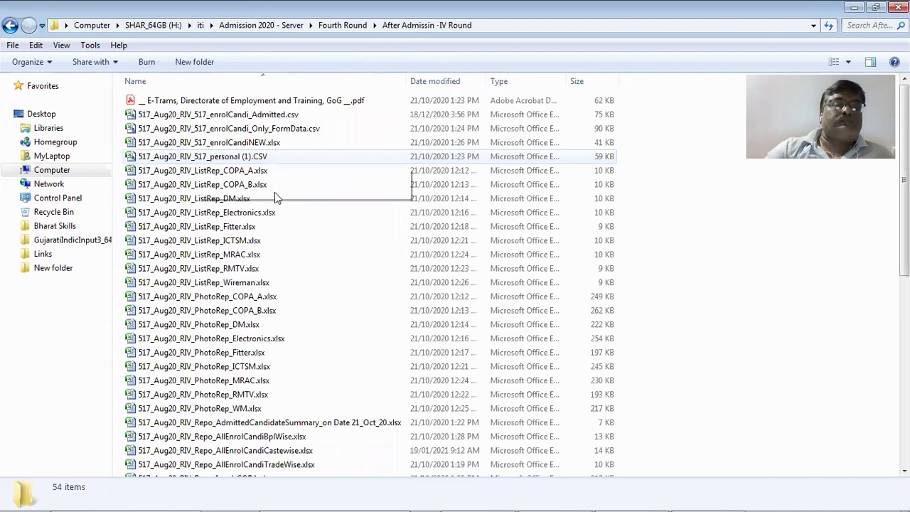
- Copy the file 517_Aug20_RIV_517_enrolCandi_Admitted.csv to the desktop
{"action": "left_click", "coordinate": [274, 119]}
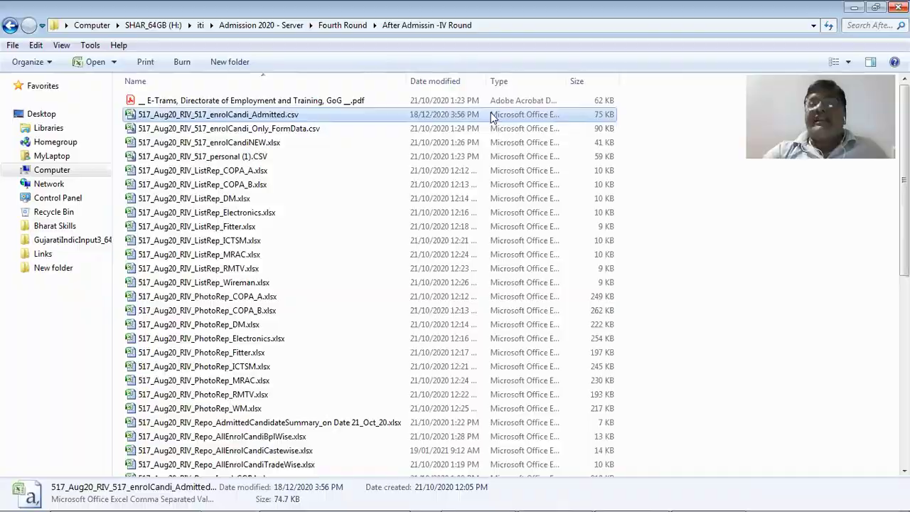
{"action": "key", "text": "super+d"}
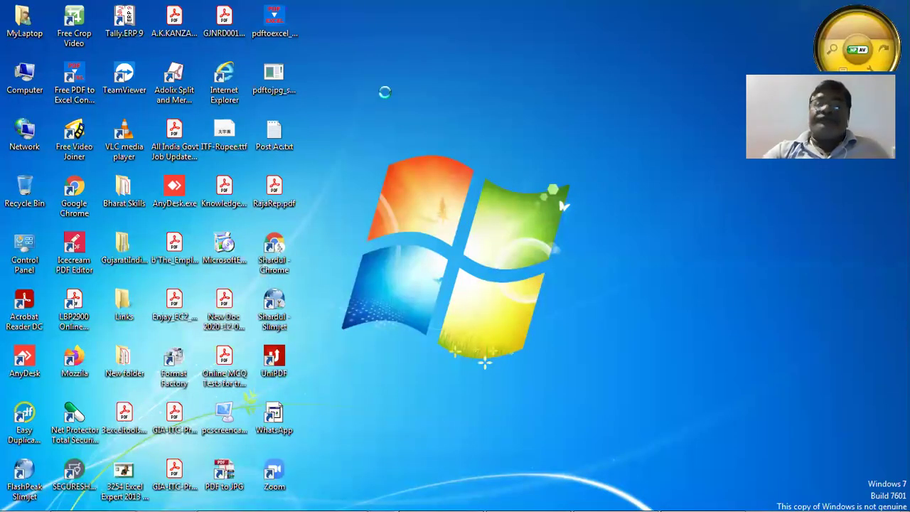
{"action": "right_click", "coordinate": [385, 94]}
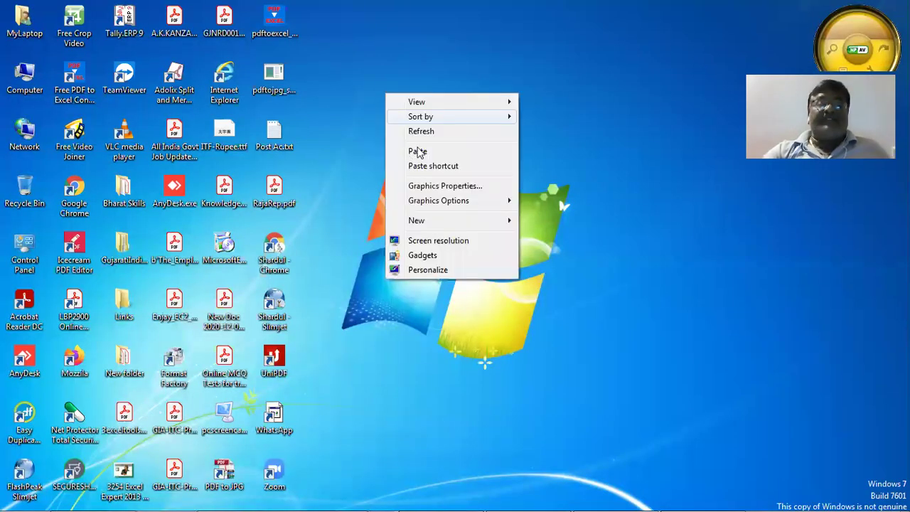
{"action": "left_click", "coordinate": [417, 149]}
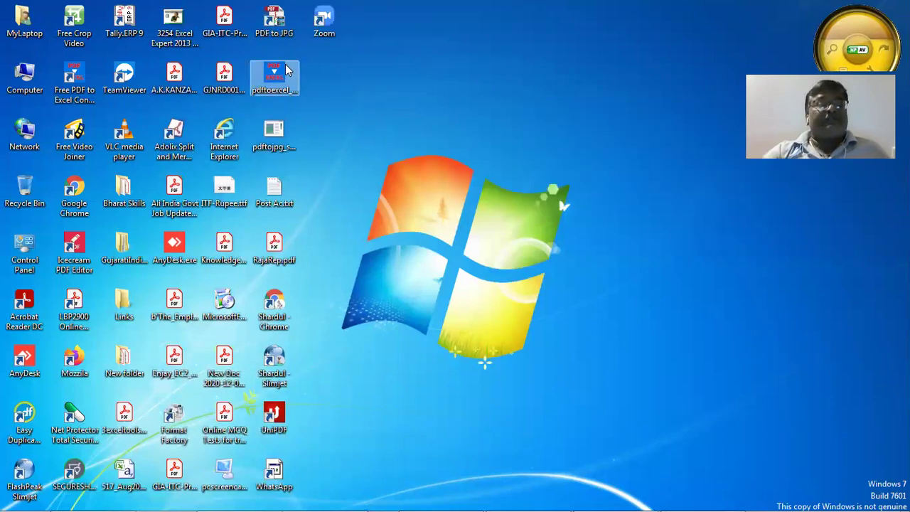
- Paste the copied admissions CSV file onto the desktop, overwriting the existing copy
{"action": "left_click", "coordinate": [124, 77]}
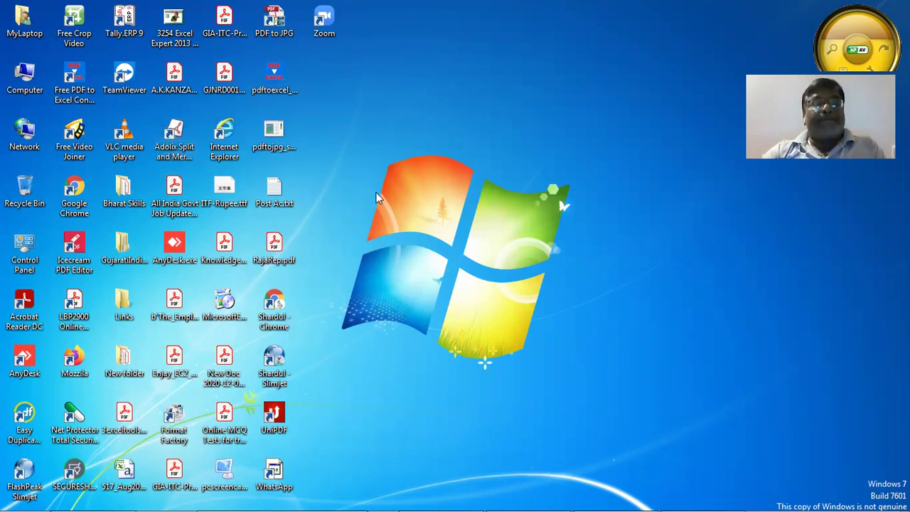
{"action": "right_click", "coordinate": [337, 111]}
{"action": "left_click", "coordinate": [369, 168]}
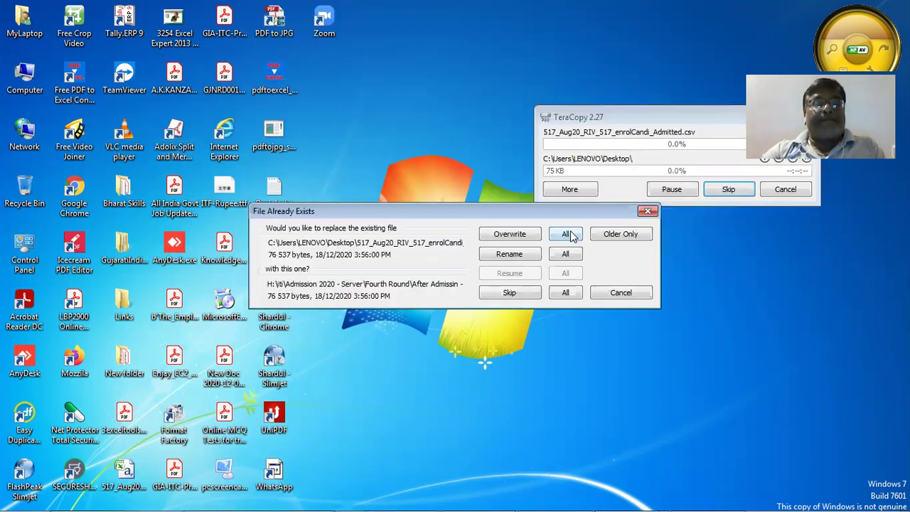
{"action": "left_click", "coordinate": [572, 236]}
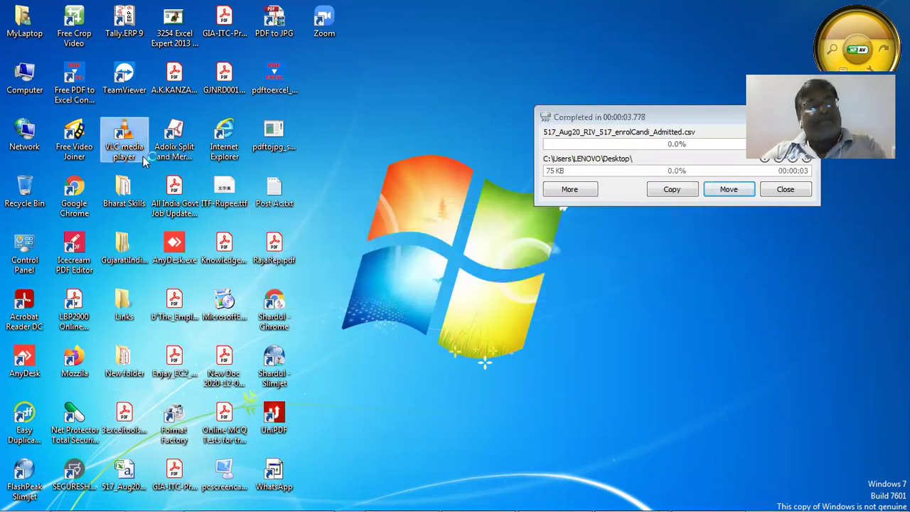
- Open 517_Aug20_RIV_517_enrolCandi_Admitted.csv from the desktop in Excel and auto-fit the width of all its columns
{"action": "left_click", "coordinate": [124, 473]}
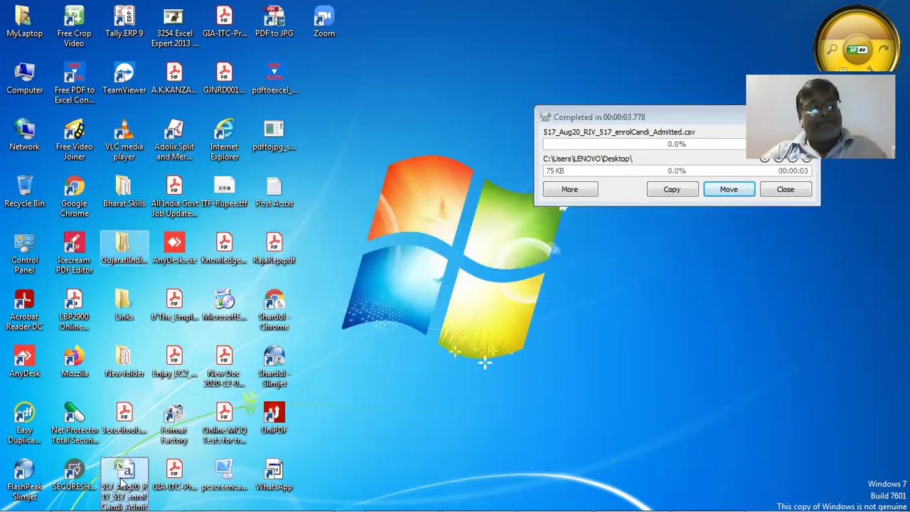
{"action": "key", "text": "Return"}
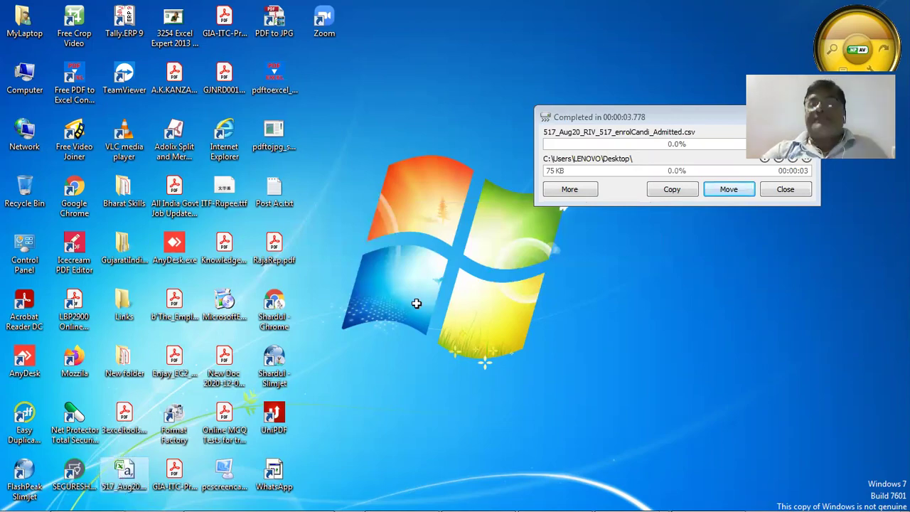
{"action": "left_click", "coordinate": [11, 155]}
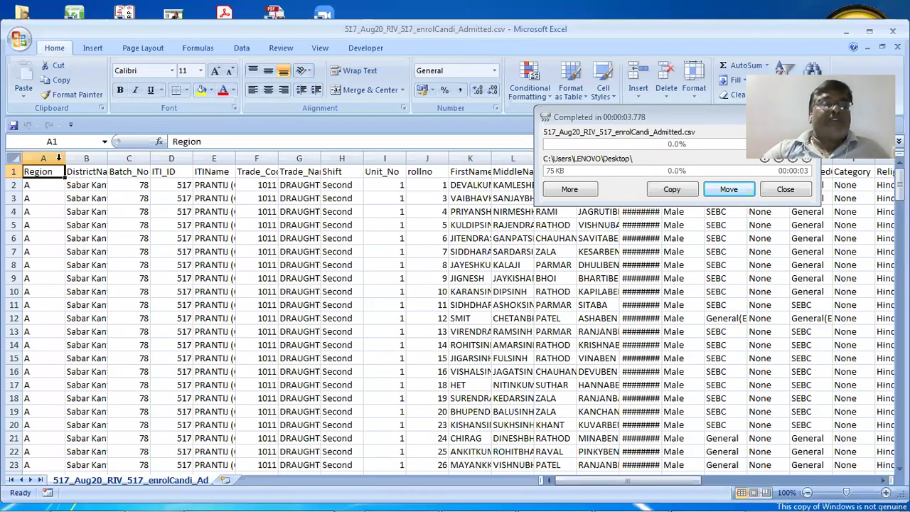
{"action": "double_click", "coordinate": [65, 158]}
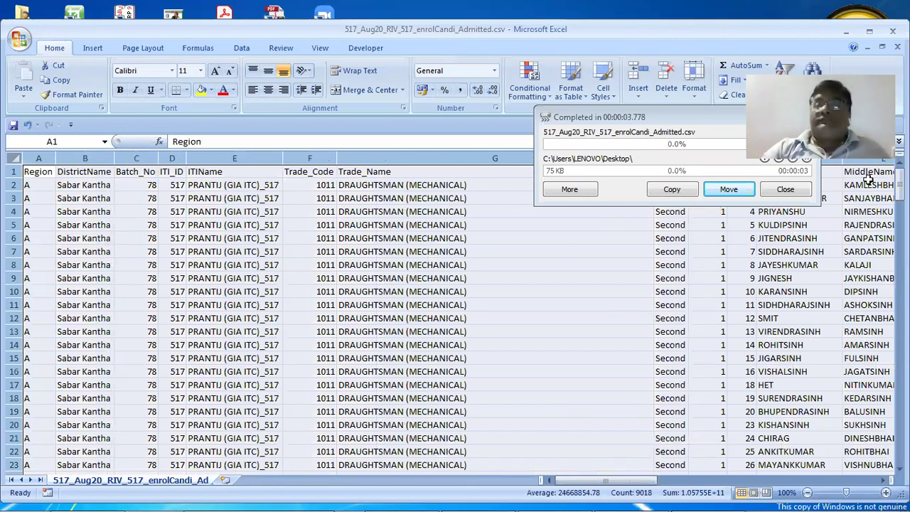
{"action": "left_click", "coordinate": [786, 189]}
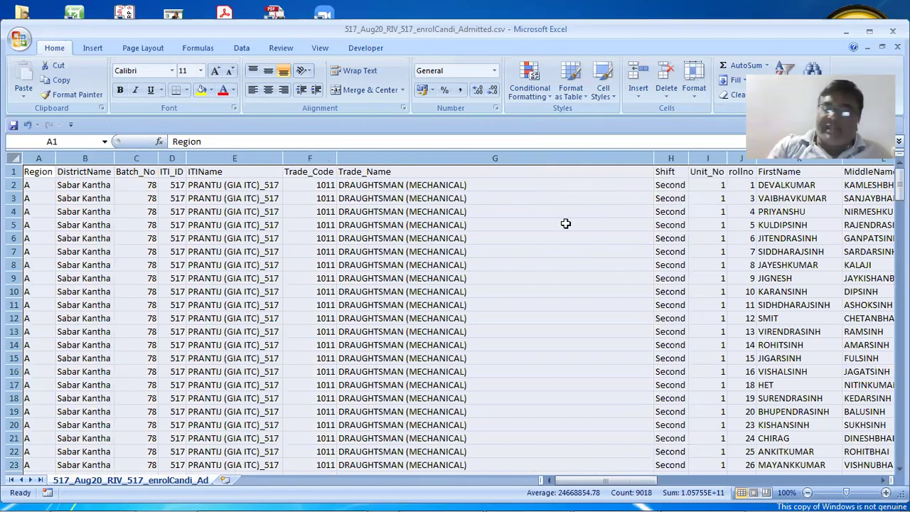
- Look through the admission records down to the last data row, and return to cell A1
{"action": "key", "text": "Page_Down"}
{"action": "key", "text": "Page_Down"}
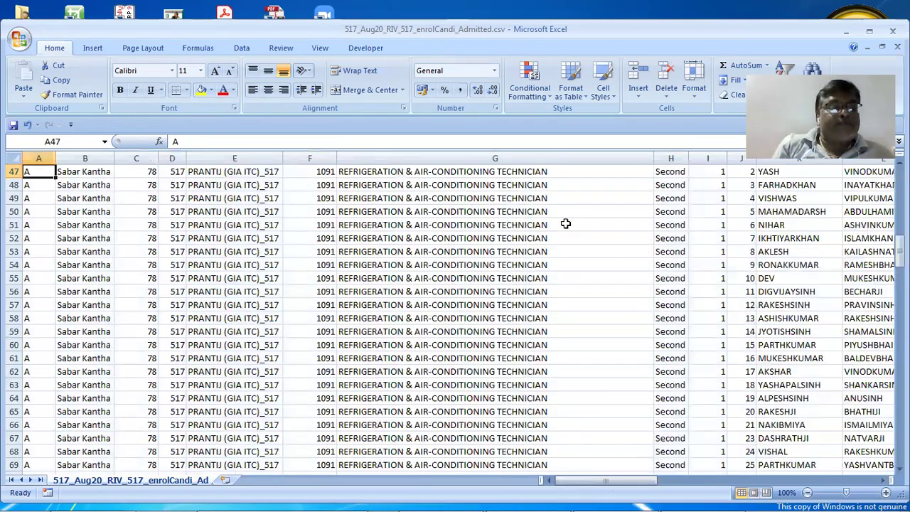
{"action": "key", "text": "Page_Down"}
{"action": "key", "text": "Page_Down"}
{"action": "key", "text": "Page_Down"}
{"action": "key", "text": "Page_Down"}
{"action": "key", "text": "Page_Down"}
{"action": "key", "text": "Page_Down"}
{"action": "key", "text": "Page_Down"}
{"action": "key", "text": "Page_Down"}
{"action": "key", "text": "Page_Down"}
{"action": "key", "text": "Page_Down"}
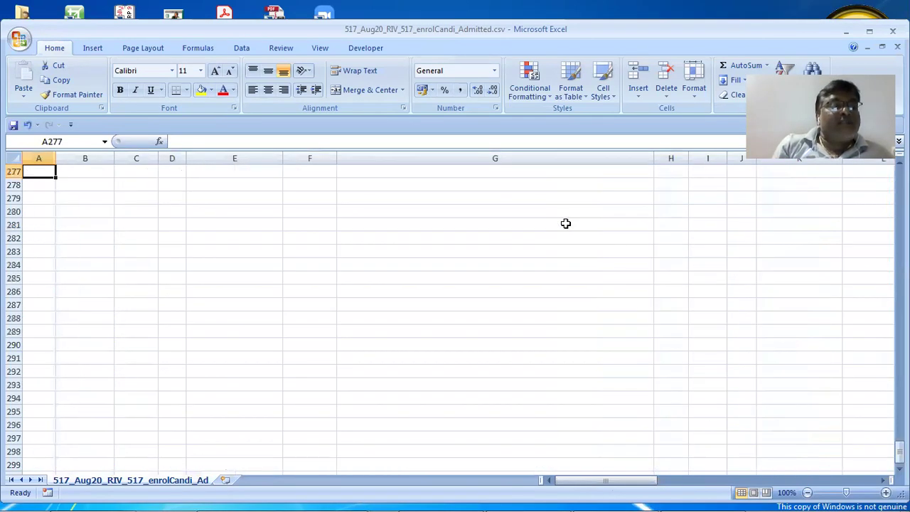
{"action": "key", "text": "Page_Up"}
{"action": "key", "text": "Page_Up"}
{"action": "key", "text": "Page_Up"}
{"action": "key", "text": "Page_Up"}
{"action": "key", "text": "Page_Up"}
{"action": "key", "text": "Page_Down"}
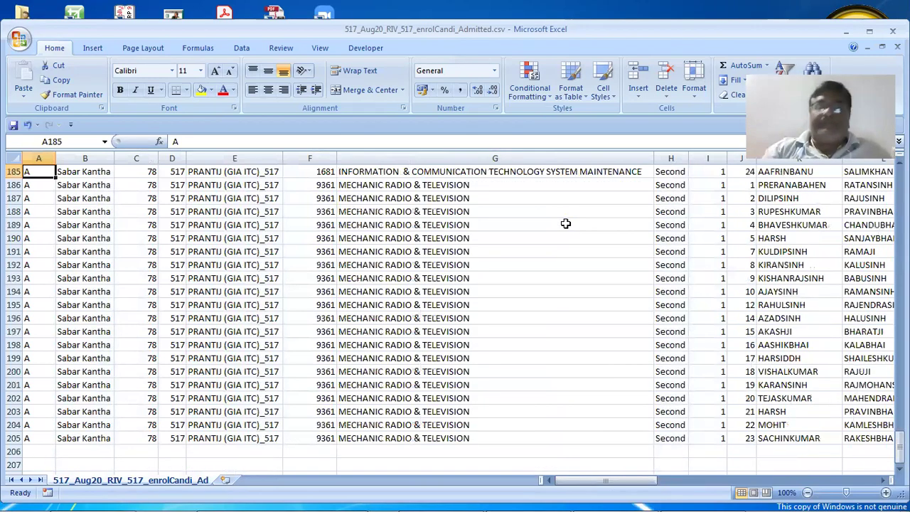
{"action": "key", "text": "ctrl+Home"}
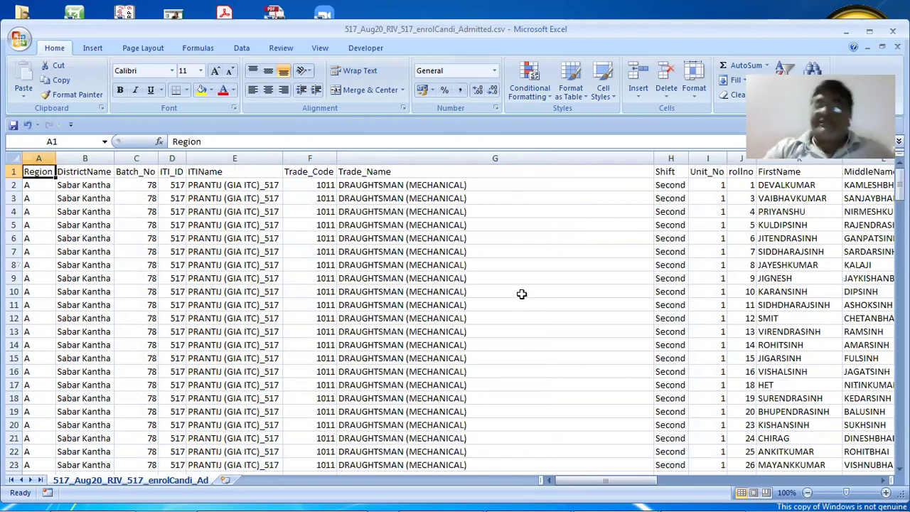
- Review the remaining columns of the admissions sheet through SscYear, and examine the values in the AdmissionRound column
{"action": "left_click_drag", "start_coordinate": [664, 484], "coordinate": [833, 493]}
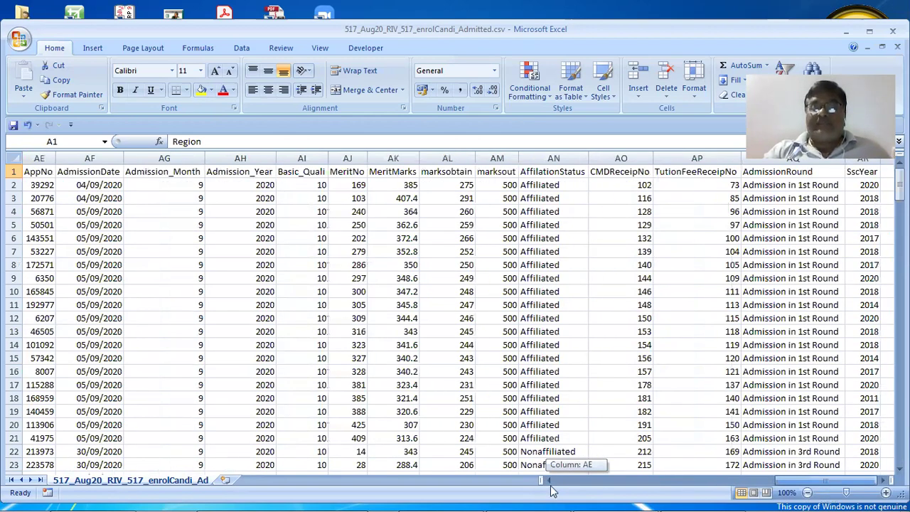
{"action": "left_click_drag", "start_coordinate": [552, 491], "coordinate": [512, 488]}
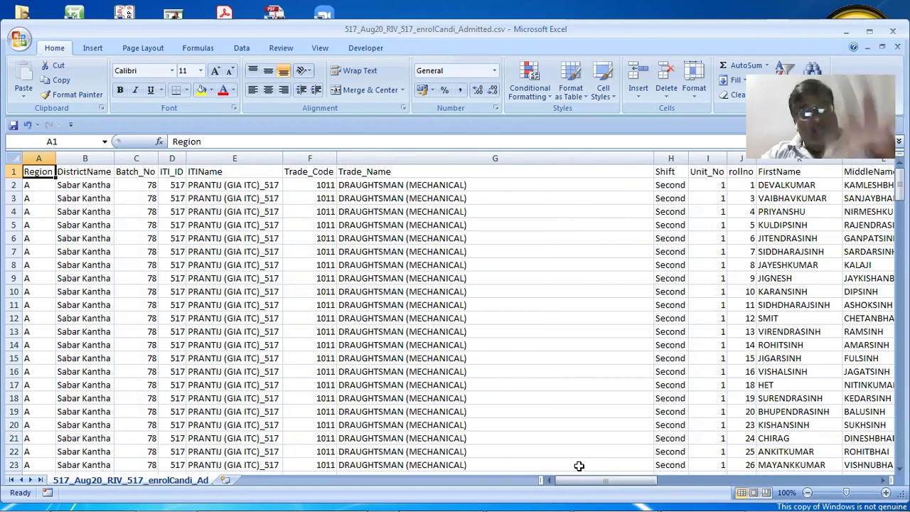
{"action": "left_click_drag", "start_coordinate": [594, 483], "coordinate": [862, 491]}
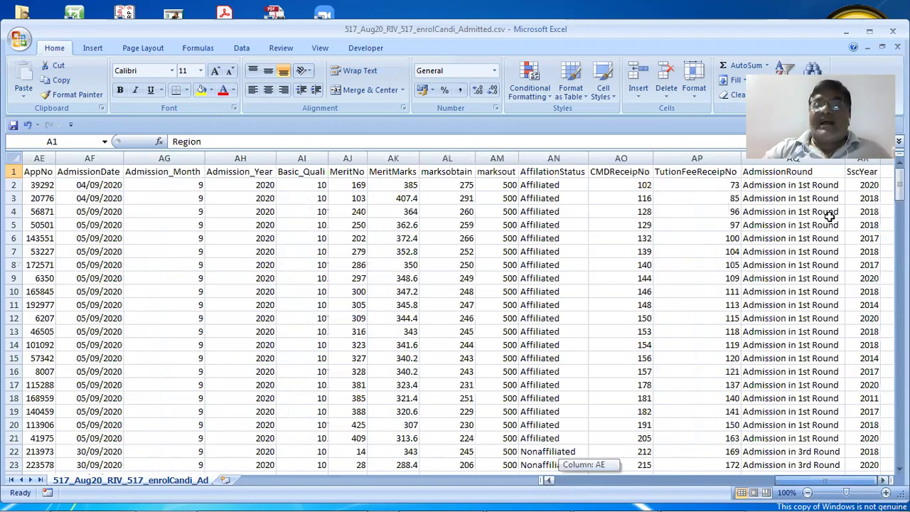
{"action": "left_click", "coordinate": [782, 216]}
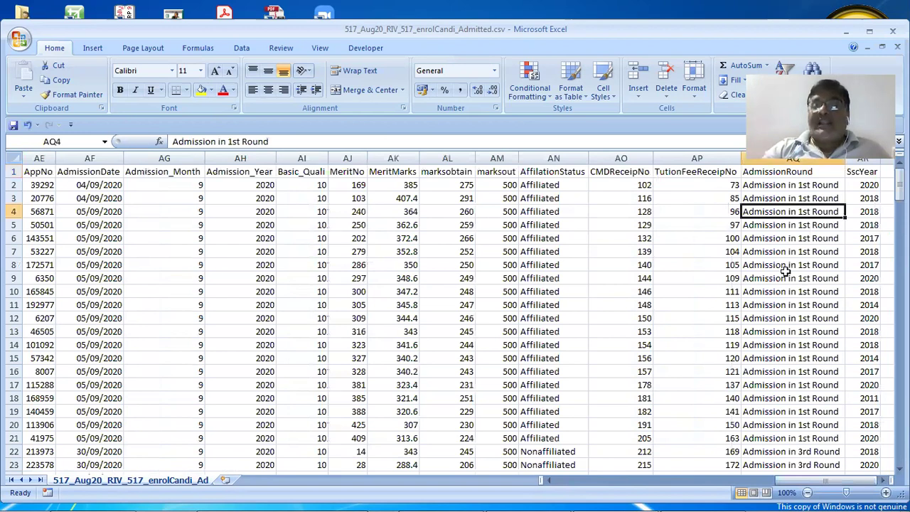
{"action": "scroll", "coordinate": [785, 271], "scroll_direction": "down", "scroll_amount": 7}
{"action": "scroll", "coordinate": [785, 271], "scroll_direction": "up", "scroll_amount": 4}
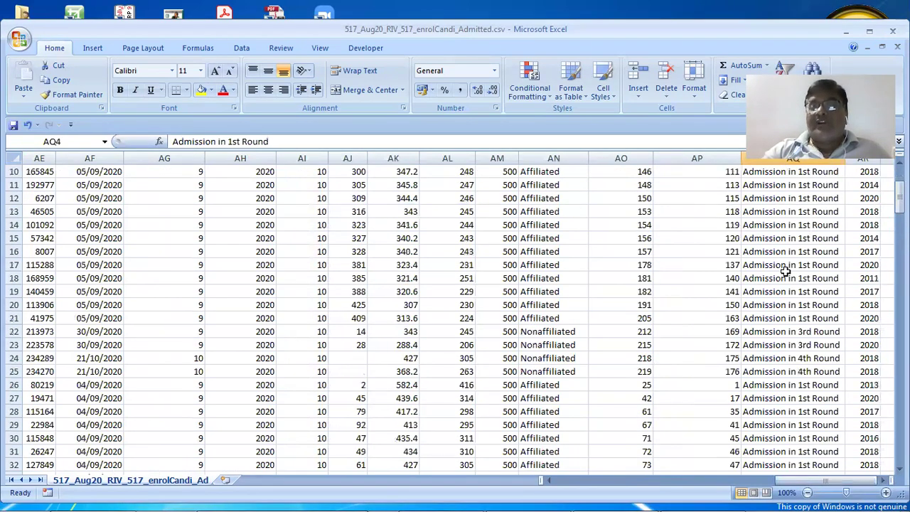
{"action": "scroll", "coordinate": [785, 271], "scroll_direction": "down", "scroll_amount": 1}
{"action": "scroll", "coordinate": [785, 271], "scroll_direction": "up", "scroll_amount": 3}
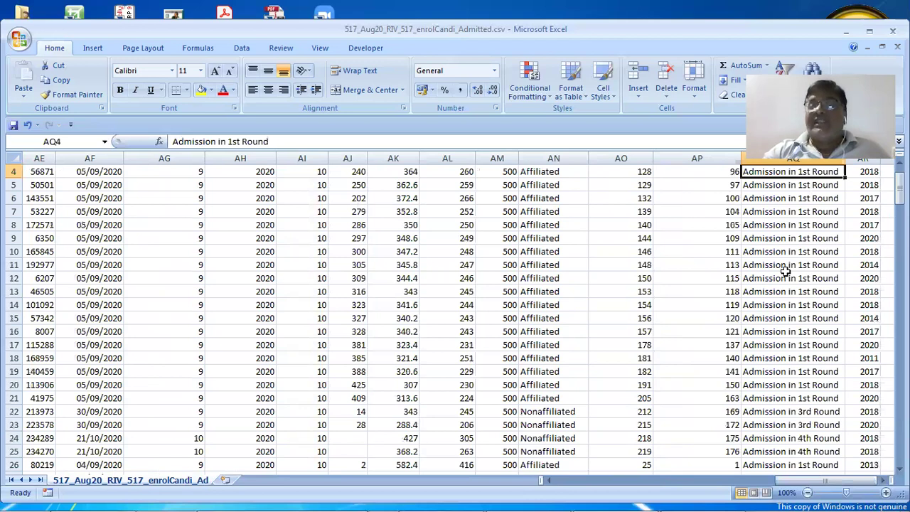
{"action": "scroll", "coordinate": [785, 271], "scroll_direction": "up", "scroll_amount": 1}
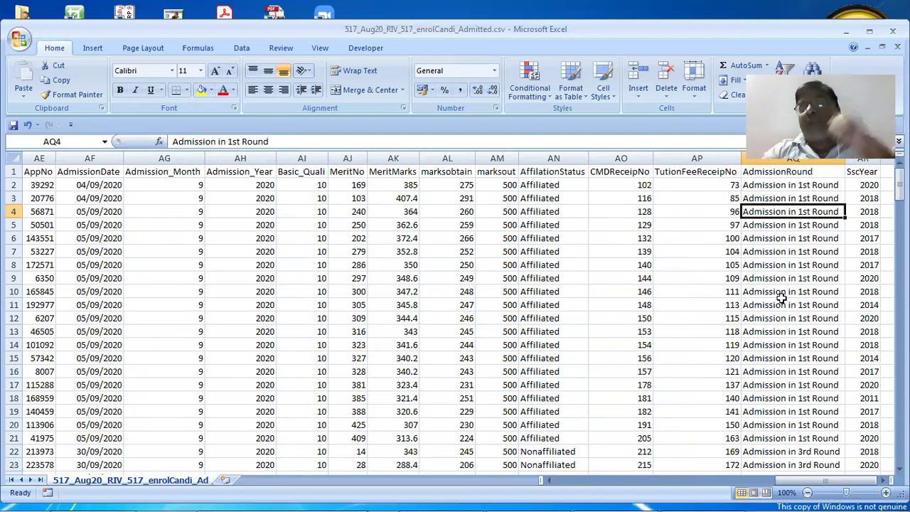
{"action": "scroll", "coordinate": [781, 298], "scroll_direction": "down", "scroll_amount": 3}
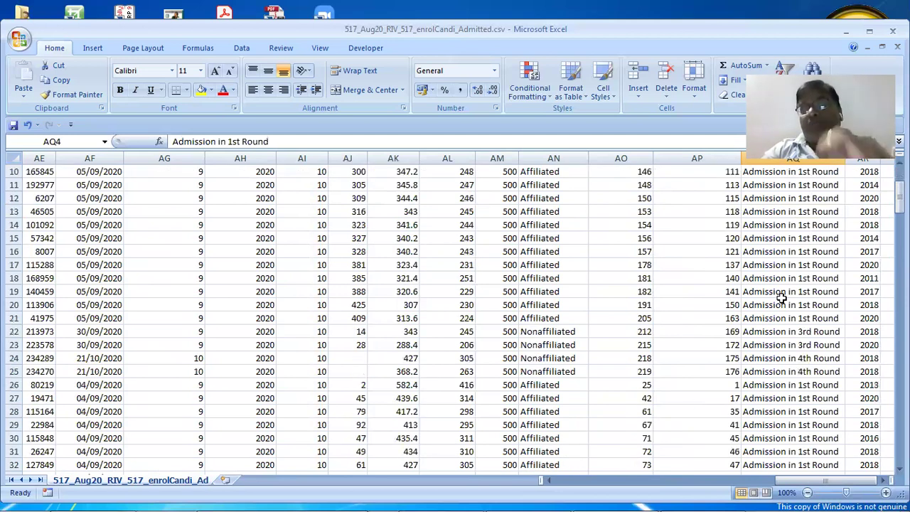
{"action": "scroll", "coordinate": [781, 298], "scroll_direction": "down", "scroll_amount": 1}
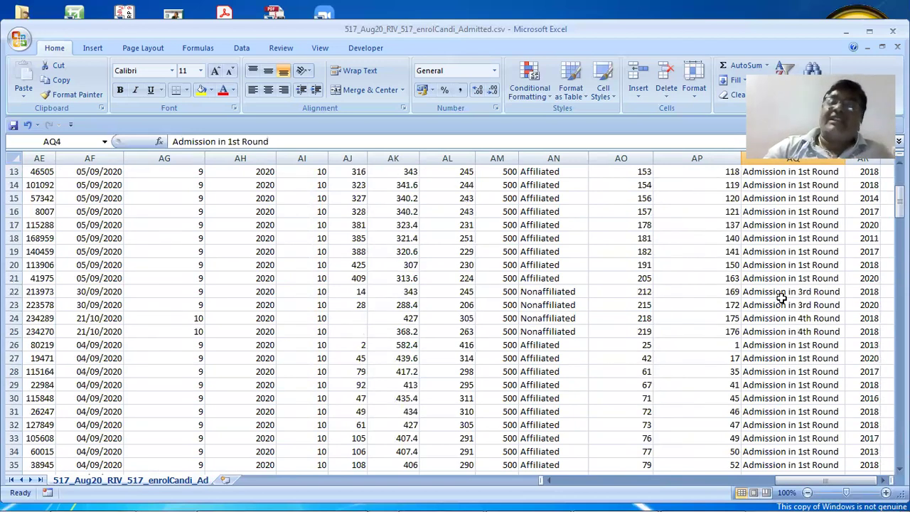
{"action": "scroll", "coordinate": [782, 298], "scroll_direction": "up", "scroll_amount": 4}
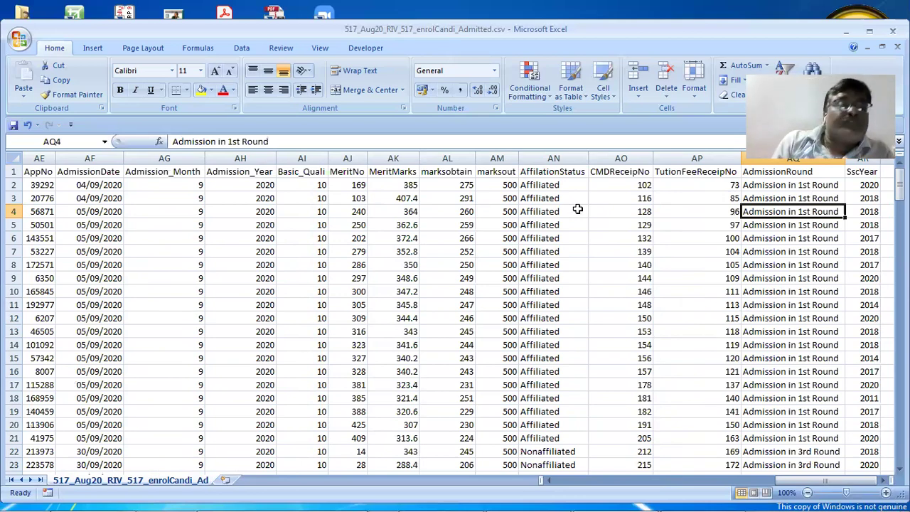
- Return to cell A1 and start inserting a PivotTable based on the admissions data
{"action": "key", "text": "Home"}
{"action": "key", "text": "Up"}
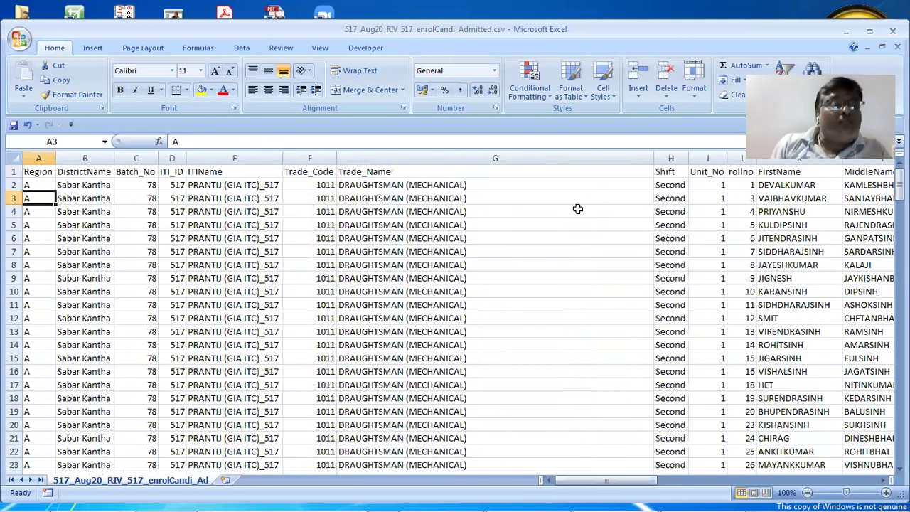
{"action": "key", "text": "Up"}
{"action": "key", "text": "Up"}
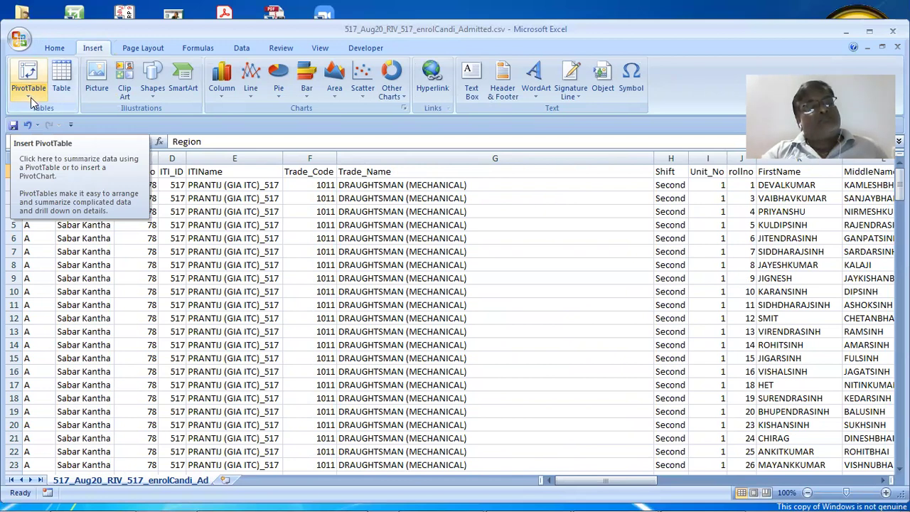
{"action": "left_click", "coordinate": [30, 100]}
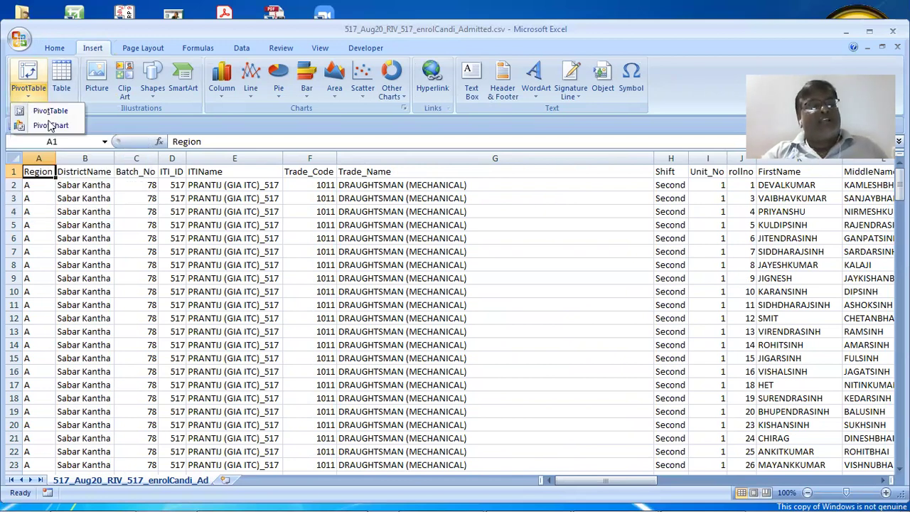
{"action": "left_click", "coordinate": [51, 114]}
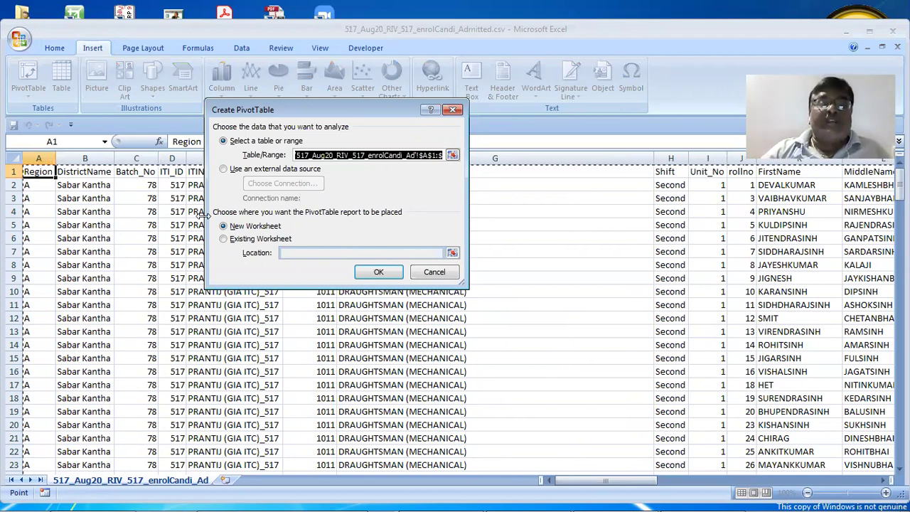
{"action": "key", "text": "Right"}
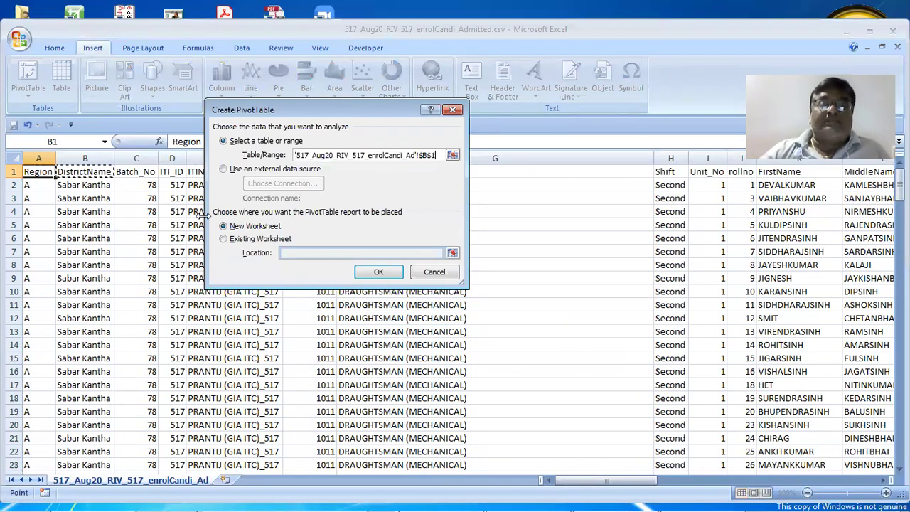
{"action": "key", "text": "Right"}
{"action": "key", "text": "Right"}
{"action": "key", "text": "Right"}
{"action": "key", "text": "Right"}
{"action": "key", "text": "Right"}
{"action": "key", "text": "Right"}
{"action": "key", "text": "Right"}
{"action": "key", "text": "Right"}
{"action": "key", "text": "Right"}
{"action": "key", "text": "Right"}
{"action": "key", "text": "Right"}
{"action": "key", "text": "Right"}
{"action": "key", "text": "Right"}
{"action": "key", "text": "Right"}
{"action": "key", "text": "Right"}
{"action": "key", "text": "Right"}
{"action": "key", "text": "Right"}
{"action": "key", "text": "Right"}
{"action": "key", "text": "Right"}
{"action": "key", "text": "Right"}
{"action": "key", "text": "Right"}
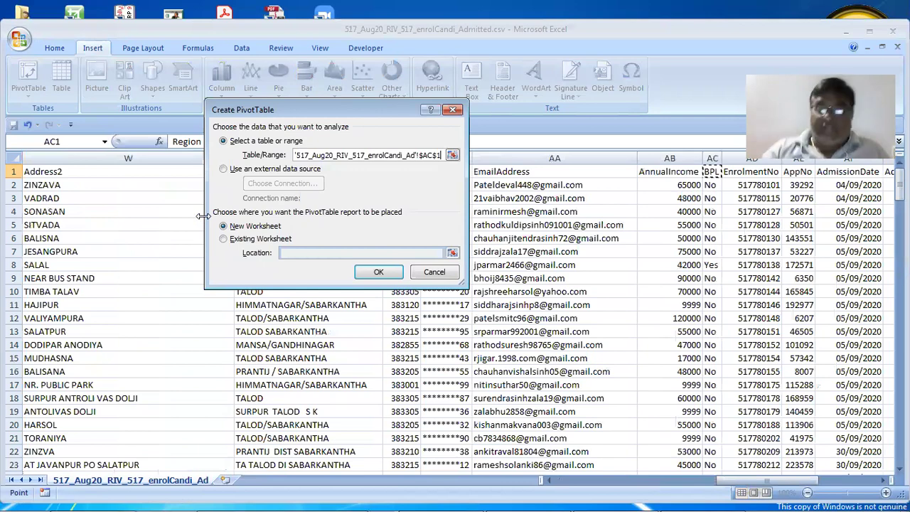
{"action": "key", "text": "Left"}
{"action": "key", "text": "Left"}
{"action": "key", "text": "Left"}
{"action": "key", "text": "Left"}
{"action": "key", "text": "Left"}
{"action": "key", "text": "Left"}
{"action": "key", "text": "Left"}
{"action": "key", "text": "Left"}
{"action": "key", "text": "Left"}
{"action": "key", "text": "Left"}
{"action": "key", "text": "Left"}
{"action": "key", "text": "Left"}
{"action": "key", "text": "Left"}
{"action": "key", "text": "Left"}
{"action": "key", "text": "Left"}
{"action": "key", "text": "Left"}
{"action": "key", "text": "Left"}
{"action": "key", "text": "Left"}
{"action": "key", "text": "Left"}
{"action": "key", "text": "Left"}
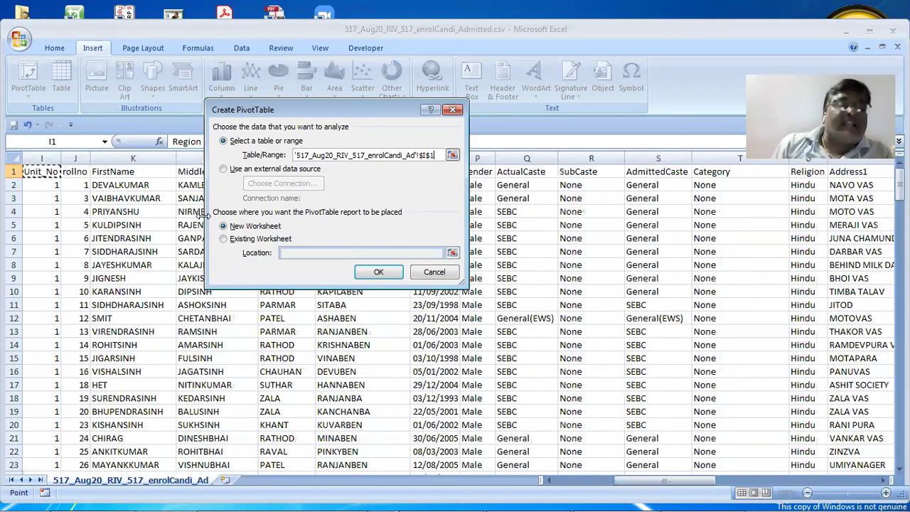
{"action": "key", "text": "Left"}
{"action": "key", "text": "Left"}
{"action": "key", "text": "Left"}
{"action": "key", "text": "Left"}
{"action": "key", "text": "Left"}
{"action": "key", "text": "Left"}
{"action": "key", "text": "Left"}
{"action": "key", "text": "Left"}
- Extend the PivotTable source range from A1 across the header row to the SscYear column, giving $A$1:$AR$1
{"action": "key", "text": "shift+Right"}
{"action": "key", "text": "shift+Right"}
{"action": "key", "text": "shift+Right"}
{"action": "key", "text": "shift+Right"}
{"action": "key", "text": "shift+Right"}
{"action": "key", "text": "shift+Right"}
{"action": "key", "text": "shift+Right"}
{"action": "key", "text": "shift+Right"}
{"action": "key", "text": "shift+Right"}
{"action": "key", "text": "shift+Right"}
{"action": "key", "text": "ctrl+shift+Right"}
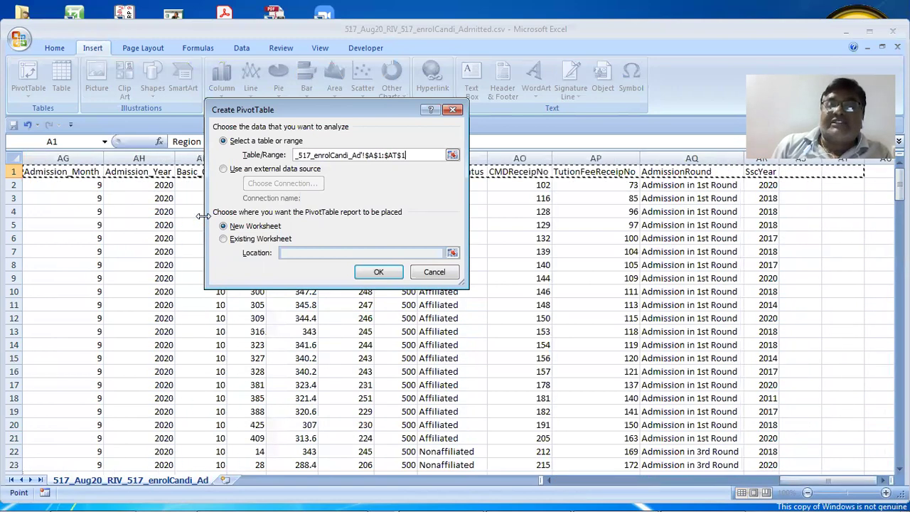
{"action": "key", "text": "shift+Right"}
{"action": "key", "text": "shift+Right"}
{"action": "key", "text": "shift+Right"}
{"action": "key", "text": "shift+Right"}
{"action": "key", "text": "shift+Right"}
{"action": "key", "text": "shift+Right"}
{"action": "key", "text": "shift+Right"}
{"action": "key", "text": "shift+Right"}
{"action": "key", "text": "shift+Right"}
{"action": "key", "text": "shift+Right"}
{"action": "key", "text": "shift+Right"}
{"action": "key", "text": "shift+Left"}
{"action": "key", "text": "shift+Left"}
{"action": "key", "text": "shift+Left"}
{"action": "key", "text": "shift+Left"}
{"action": "key", "text": "shift+Left"}
{"action": "key", "text": "shift+Left"}
{"action": "key", "text": "shift+Left"}
{"action": "key", "text": "shift+Left"}
{"action": "key", "text": "shift+Left"}
{"action": "key", "text": "shift+Left"}
{"action": "key", "text": "shift+Left"}
{"action": "key", "text": "shift+Left"}
{"action": "key", "text": "shift+Left"}
{"action": "key", "text": "shift+Left"}
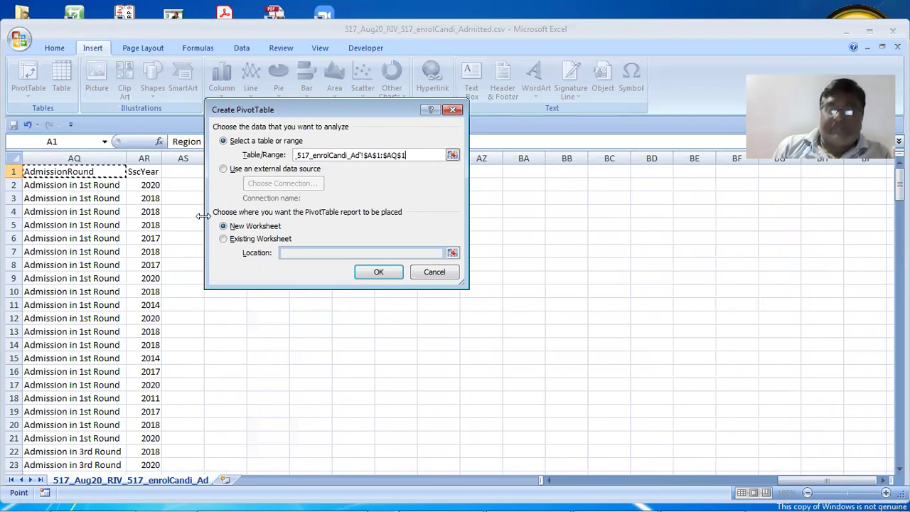
{"action": "key", "text": "shift+Right"}
- Extend the PivotTable source range down to the last data row, giving $A$1:$AR$205
{"action": "key", "text": "shift+Down"}
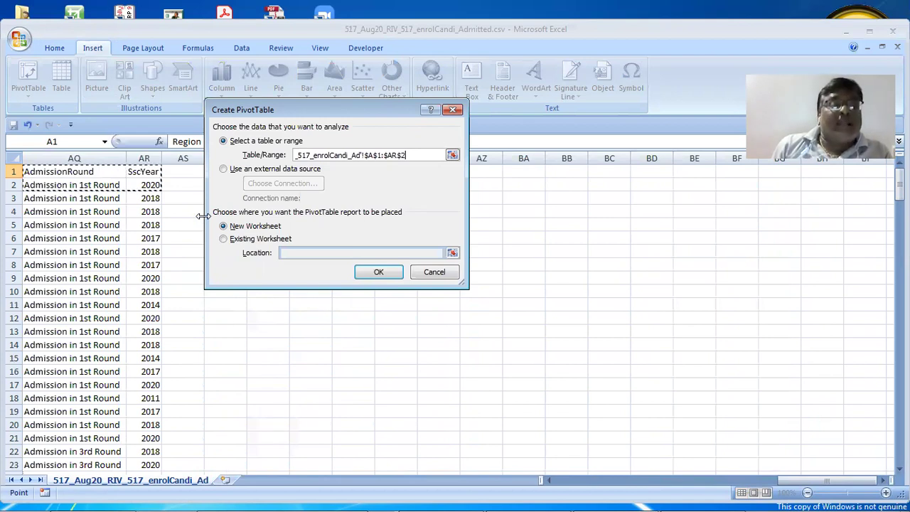
{"action": "key", "text": "shift+Down"}
{"action": "key", "text": "shift+Down"}
{"action": "key", "text": "shift+Down"}
{"action": "key", "text": "shift+Down"}
{"action": "key", "text": "shift+Down"}
{"action": "key", "text": "shift+Down"}
{"action": "key", "text": "shift+Down"}
{"action": "key", "text": "shift+Down"}
{"action": "key", "text": "shift+Down"}
{"action": "key", "text": "shift+Down"}
{"action": "key", "text": "shift+Down"}
{"action": "key", "text": "shift+Down"}
{"action": "key", "text": "shift+Down"}
{"action": "key", "text": "shift+Down"}
{"action": "key", "text": "shift+Down"}
{"action": "key", "text": "shift+Down"}
{"action": "key", "text": "shift+Down"}
{"action": "key", "text": "shift+Down"}
{"action": "key", "text": "shift+Down"}
{"action": "key", "text": "shift+Down"}
{"action": "key", "text": "shift+Page_Down"}
{"action": "key", "text": "shift+Page_Down"}
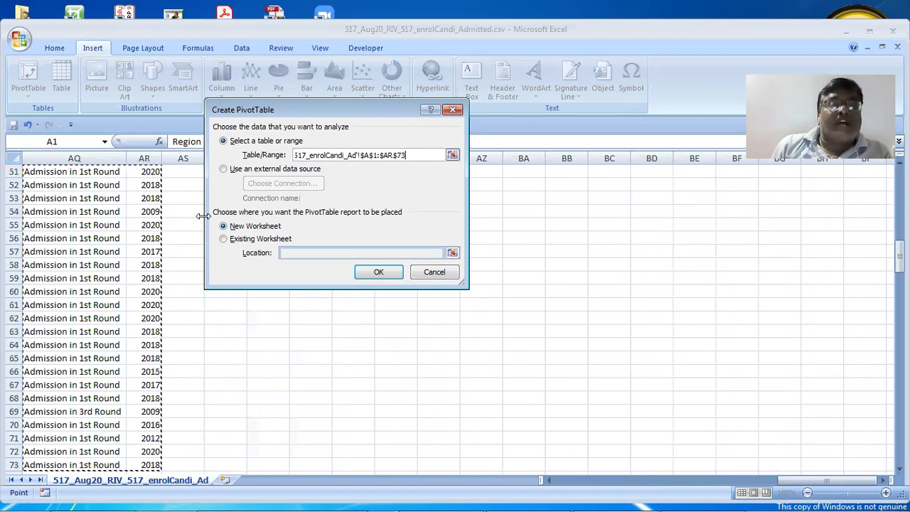
{"action": "key", "text": "shift+Down"}
{"action": "key", "text": "shift+Down"}
{"action": "key", "text": "shift+Down"}
{"action": "key", "text": "shift+Down"}
{"action": "key", "text": "shift+Down"}
{"action": "key", "text": "shift+Down"}
{"action": "key", "text": "shift+Down"}
{"action": "key", "text": "shift+Down"}
{"action": "key", "text": "shift+Down"}
{"action": "key", "text": "shift+Down"}
{"action": "key", "text": "shift+Down"}
{"action": "key", "text": "shift+Down"}
{"action": "key", "text": "shift+Down"}
{"action": "key", "text": "shift+Down"}
{"action": "key", "text": "shift+Down"}
{"action": "key", "text": "shift+Down"}
{"action": "key", "text": "shift+Down"}
{"action": "key", "text": "shift+Down"}
{"action": "key", "text": "shift+Down"}
{"action": "key", "text": "shift+Down"}
{"action": "key", "text": "shift+Down"}
{"action": "key", "text": "shift+Down"}
{"action": "key", "text": "shift+Down"}
{"action": "key", "text": "shift+Down"}
{"action": "key", "text": "shift+Down"}
{"action": "key", "text": "shift+Down"}
{"action": "key", "text": "shift+Down"}
{"action": "key", "text": "shift+Down"}
{"action": "key", "text": "shift+Down"}
{"action": "key", "text": "shift+Down"}
{"action": "key", "text": "shift+Down"}
{"action": "key", "text": "shift+Down"}
{"action": "key", "text": "shift+Down"}
{"action": "key", "text": "shift+Down"}
{"action": "key", "text": "shift+Down"}
{"action": "key", "text": "shift+Down"}
{"action": "key", "text": "shift+Down"}
{"action": "key", "text": "shift+Down"}
{"action": "key", "text": "shift+Down"}
{"action": "key", "text": "shift+Down"}
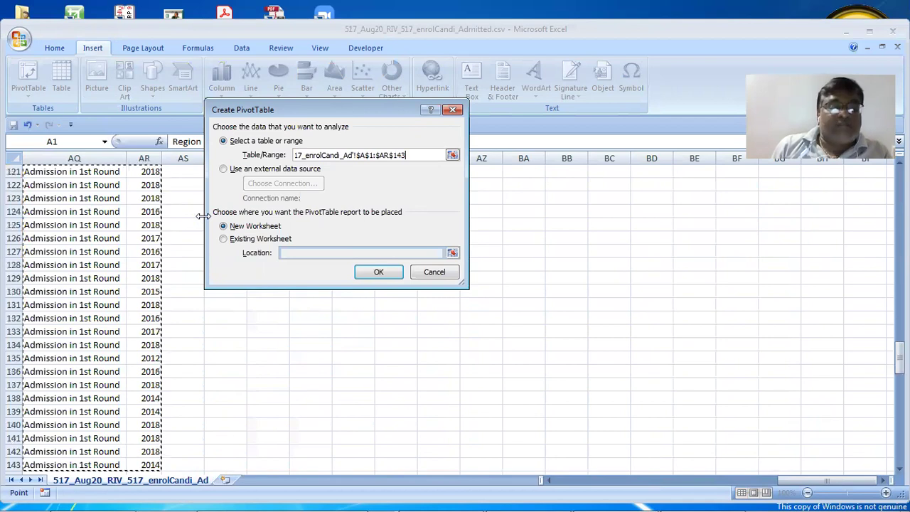
{"action": "key", "text": "shift+Down"}
{"action": "key", "text": "shift+Down"}
{"action": "key", "text": "shift+Down"}
{"action": "key", "text": "shift+Down"}
{"action": "key", "text": "shift+Down"}
{"action": "key", "text": "shift+Down"}
{"action": "key", "text": "shift+Down"}
{"action": "key", "text": "shift+Down"}
{"action": "key", "text": "shift+Down"}
{"action": "key", "text": "shift+Down"}
{"action": "key", "text": "shift+Down"}
{"action": "key", "text": "shift+Down"}
{"action": "key", "text": "shift+Down"}
{"action": "key", "text": "shift+Down"}
{"action": "key", "text": "shift+Down"}
{"action": "key", "text": "shift+Down"}
{"action": "key", "text": "shift+Down"}
{"action": "key", "text": "shift+Down"}
{"action": "key", "text": "shift+Down"}
{"action": "key", "text": "shift+Down"}
{"action": "key", "text": "shift+Down"}
{"action": "key", "text": "shift+Down"}
{"action": "key", "text": "shift+Down"}
{"action": "key", "text": "shift+Down"}
{"action": "key", "text": "shift+Down"}
{"action": "key", "text": "shift+Down"}
{"action": "key", "text": "shift+Down"}
{"action": "key", "text": "shift+Down"}
{"action": "key", "text": "shift+Down"}
{"action": "key", "text": "shift+Down"}
{"action": "key", "text": "shift+Down"}
{"action": "key", "text": "shift+Down"}
{"action": "key", "text": "shift+Down"}
{"action": "key", "text": "shift+Down"}
{"action": "key", "text": "shift+Down"}
{"action": "key", "text": "shift+Down"}
{"action": "key", "text": "shift+Down"}
{"action": "key", "text": "shift+Down"}
{"action": "key", "text": "shift+Down"}
{"action": "key", "text": "shift+Down"}
{"action": "key", "text": "shift+Up"}
{"action": "key", "text": "shift+Up"}
{"action": "key", "text": "shift+Up"}
{"action": "key", "text": "shift+Up"}
{"action": "key", "text": "shift+Up"}
{"action": "key", "text": "shift+Up"}
{"action": "key", "text": "shift+Up"}
{"action": "key", "text": "shift+Up"}
{"action": "key", "text": "shift+Up"}
{"action": "key", "text": "shift+Up"}
{"action": "key", "text": "shift+Up"}
{"action": "key", "text": "shift+Up"}
{"action": "key", "text": "shift+Up"}
{"action": "key", "text": "shift+Up"}
{"action": "key", "text": "shift+Up"}
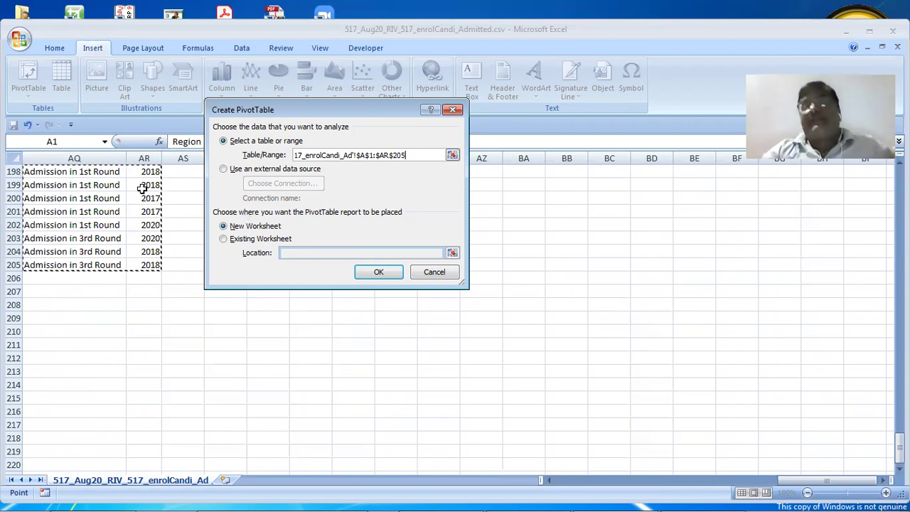
{"action": "left_click", "coordinate": [223, 241]}
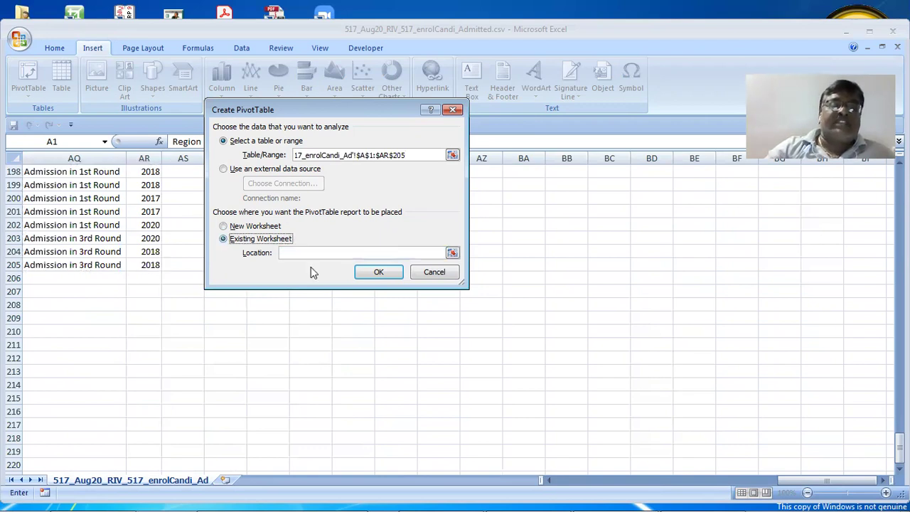
{"action": "left_click", "coordinate": [450, 254]}
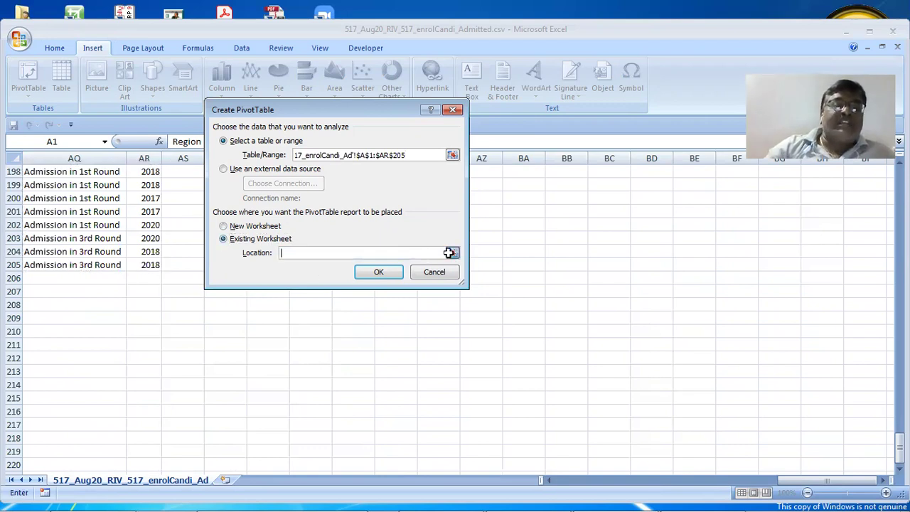
{"action": "left_click", "coordinate": [450, 253]}
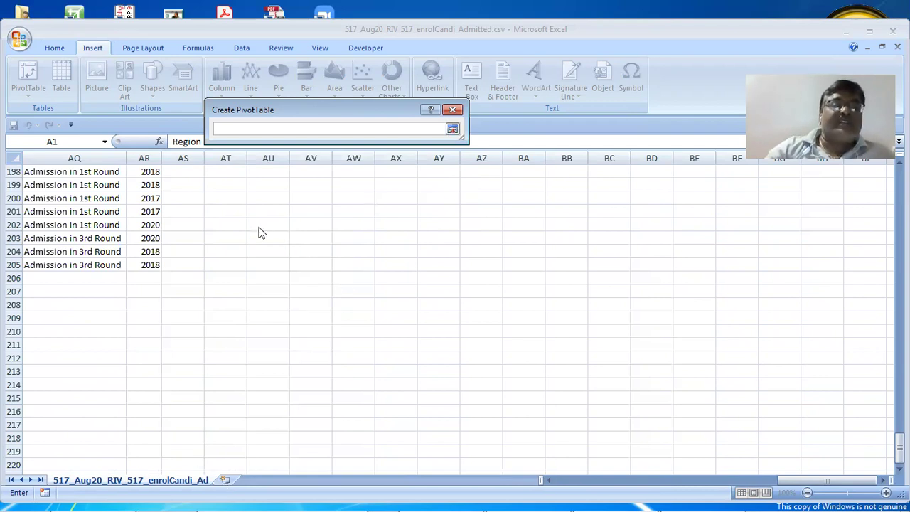
{"action": "key", "text": "Return"}
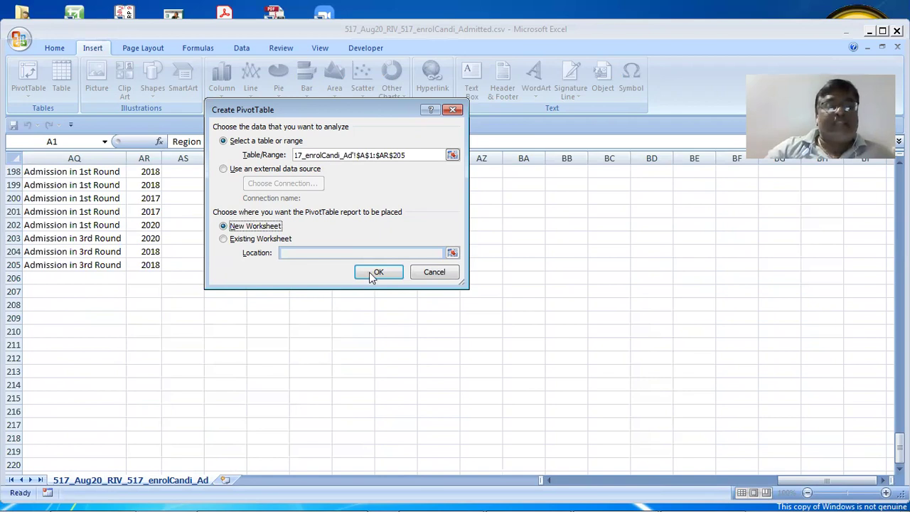
- Create the PivotTable on a new worksheet and widen its field list pane
{"action": "left_click", "coordinate": [378, 272]}
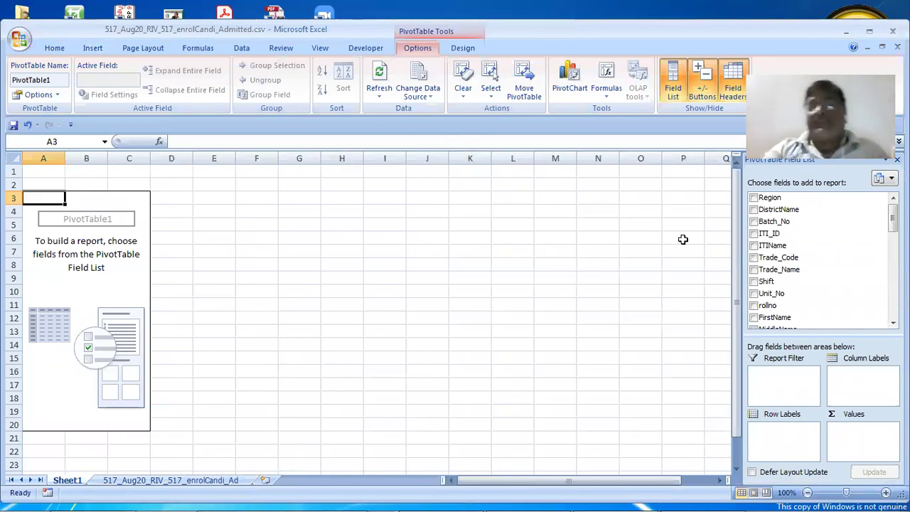
{"action": "left_click_drag", "start_coordinate": [743, 273], "coordinate": [597, 246]}
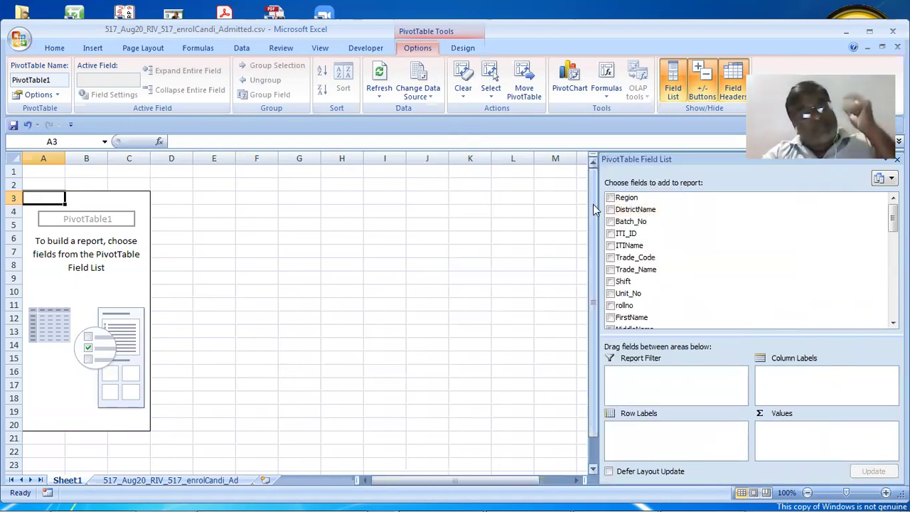
- Review the source columns on the admissions sheet from Region onwards, and return to the PivotTable on Sheet1
{"action": "left_click", "coordinate": [257, 481]}
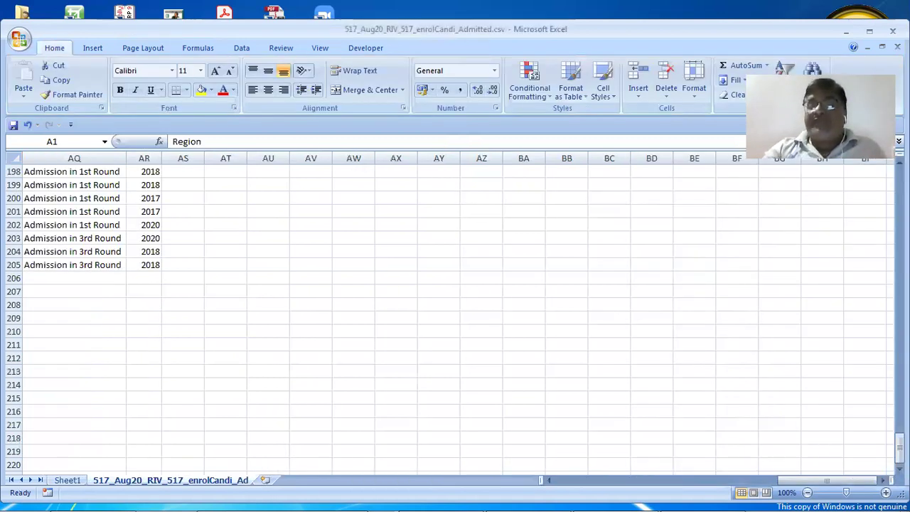
{"action": "left_click_drag", "start_coordinate": [890, 438], "coordinate": [548, 489]}
{"action": "left_click_drag", "start_coordinate": [802, 488], "coordinate": [29, 178]}
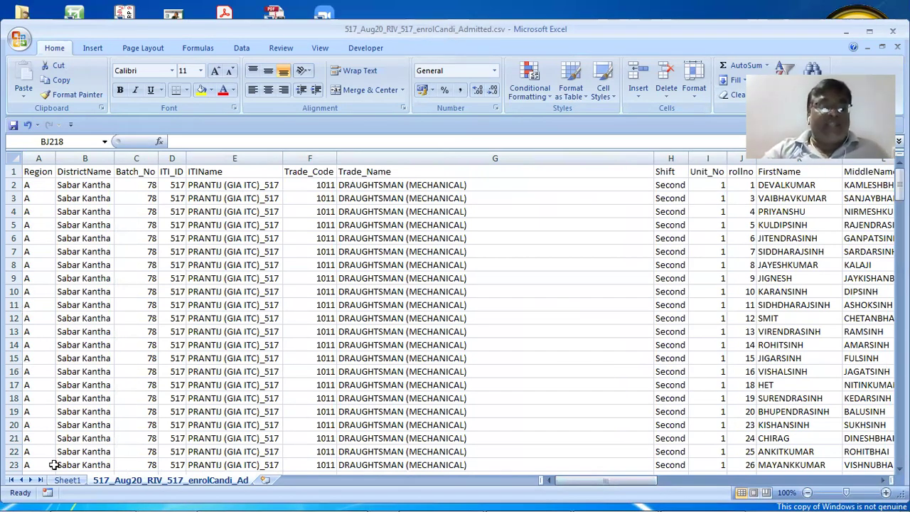
{"action": "key", "text": "ctrl+Page_Up"}
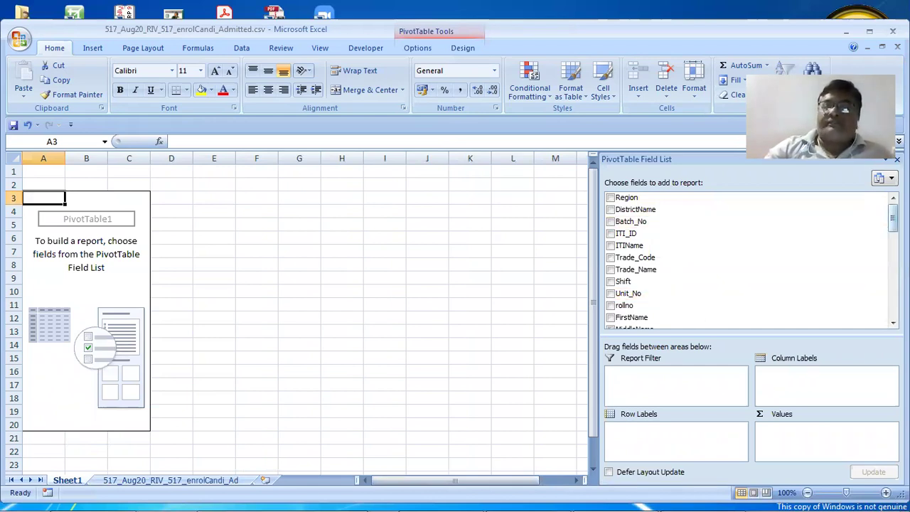
- Add the AdmissionRound field to the row labels of the PivotTable
{"action": "scroll", "coordinate": [747, 259], "scroll_direction": "down", "scroll_amount": 1}
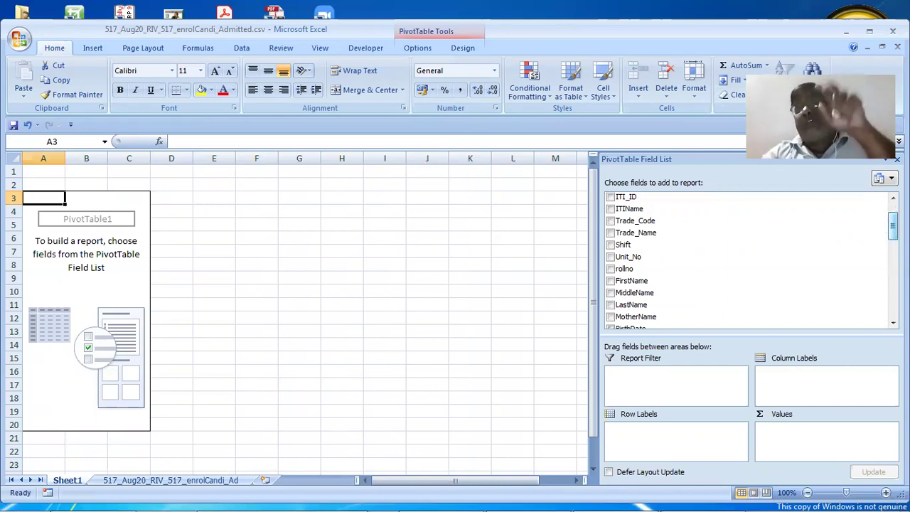
{"action": "scroll", "coordinate": [880, 306], "scroll_direction": "down", "scroll_amount": 5}
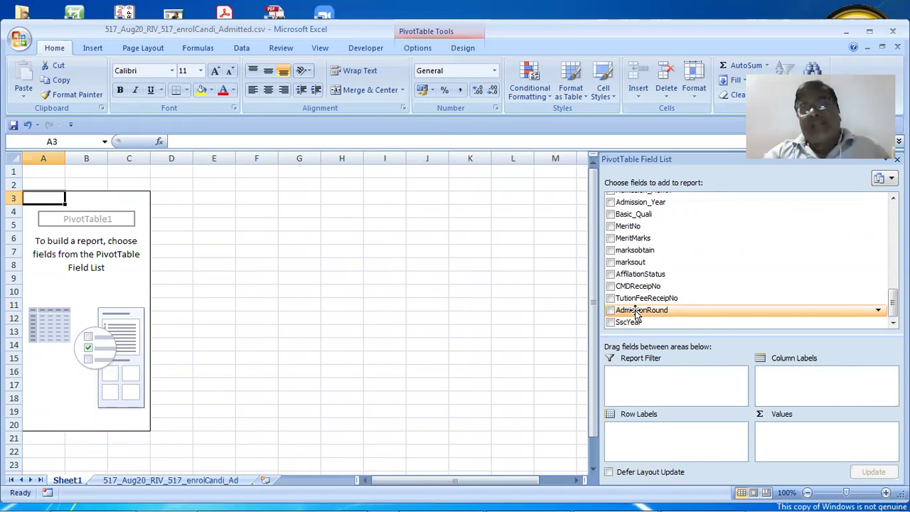
{"action": "left_click_drag", "start_coordinate": [637, 313], "coordinate": [660, 449]}
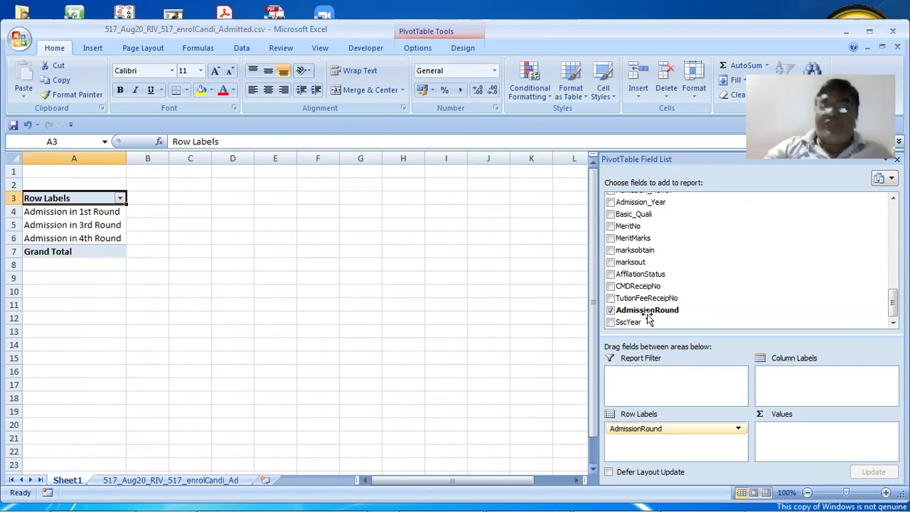
{"action": "left_click_drag", "start_coordinate": [646, 313], "coordinate": [682, 425]}
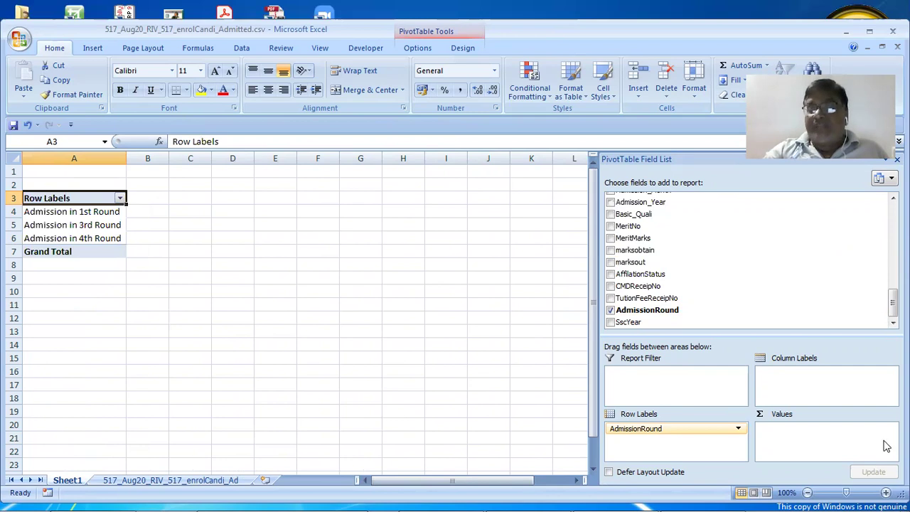
- Move AdmissionRound to the column labels, and return it to the row labels
{"action": "left_click_drag", "start_coordinate": [665, 431], "coordinate": [832, 392]}
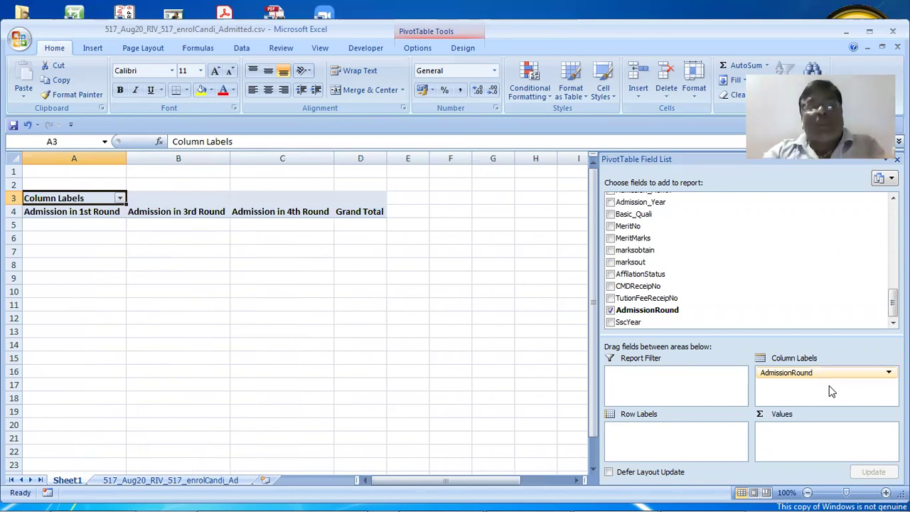
{"action": "left_click_drag", "start_coordinate": [824, 372], "coordinate": [676, 457]}
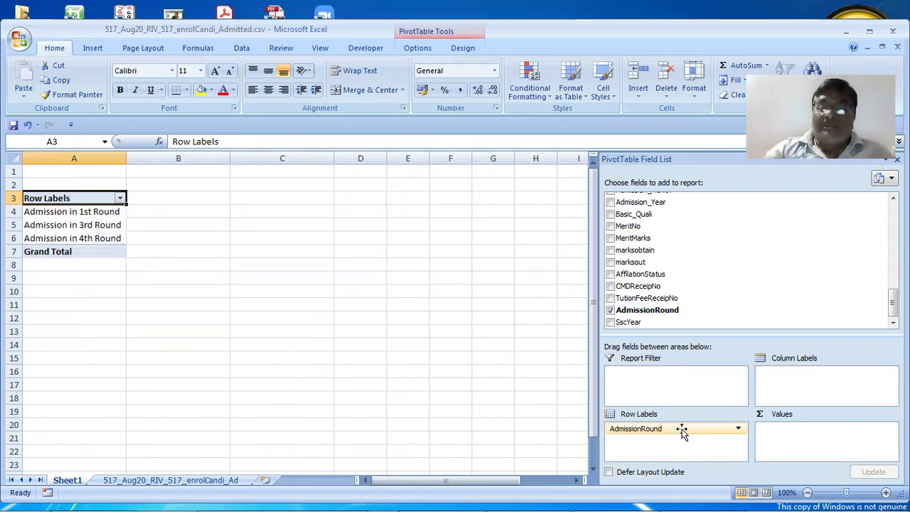
- Add AdmissionRound to the values area as a count, keeping it in the row labels
{"action": "left_click_drag", "start_coordinate": [681, 431], "coordinate": [803, 442]}
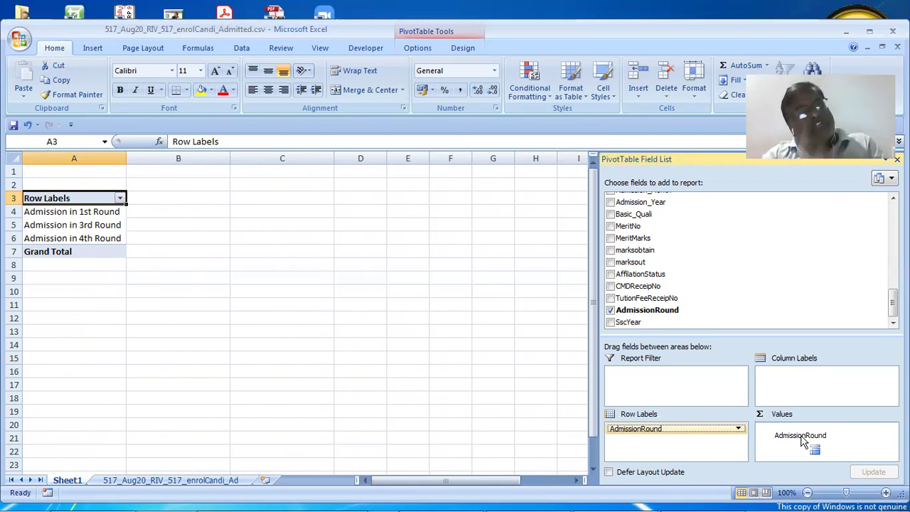
{"action": "left_click_drag", "start_coordinate": [801, 438], "coordinate": [800, 438]}
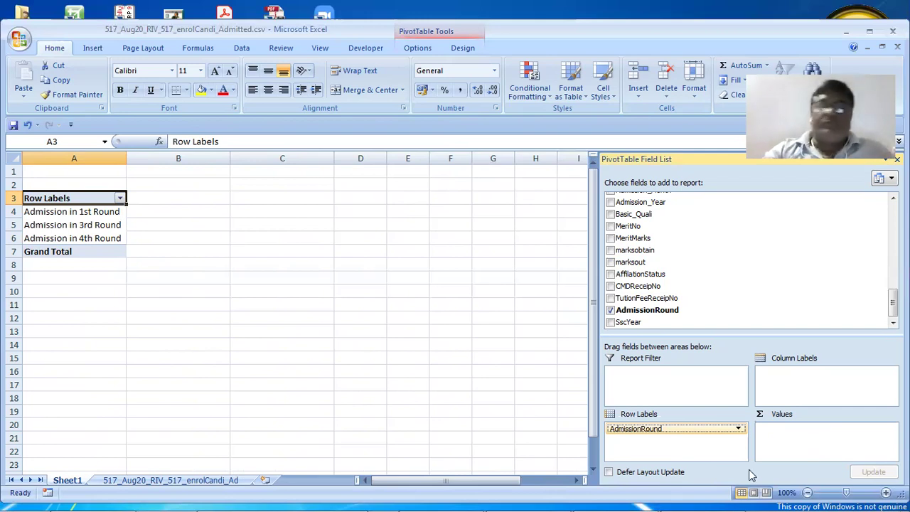
{"action": "left_click_drag", "start_coordinate": [791, 429], "coordinate": [625, 451]}
{"action": "left_click_drag", "start_coordinate": [659, 310], "coordinate": [815, 436]}
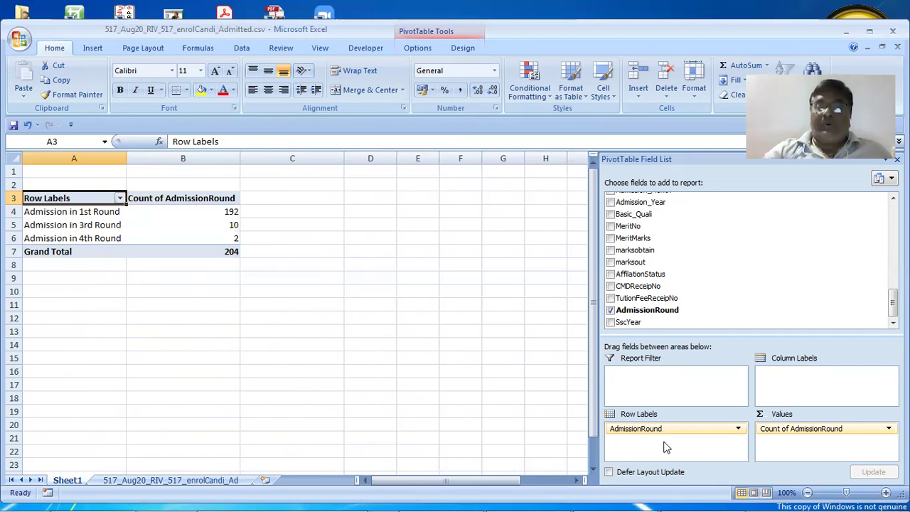
{"action": "left_click", "coordinate": [640, 310]}
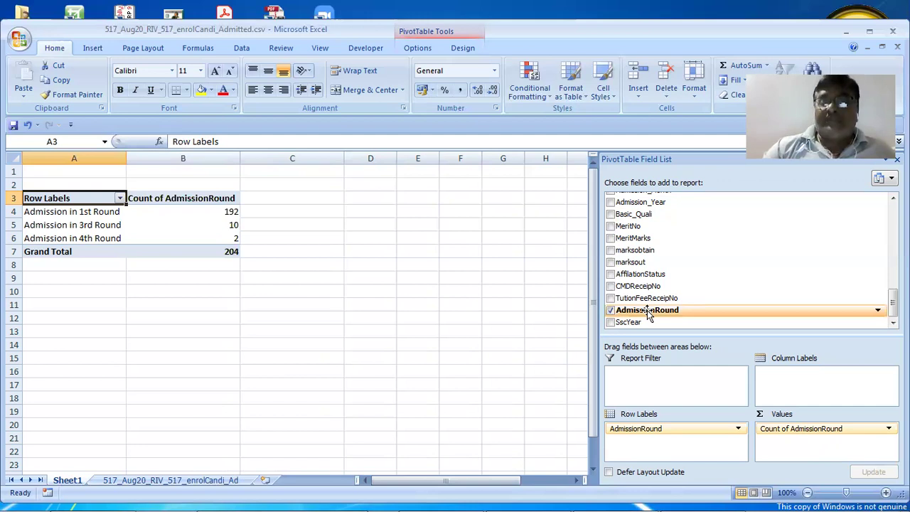
- Replace AdmissionRound with SscYear in both the row labels and the values of the PivotTable
{"action": "left_click_drag", "start_coordinate": [654, 432], "coordinate": [658, 291]}
{"action": "left_click_drag", "start_coordinate": [802, 436], "coordinate": [680, 288]}
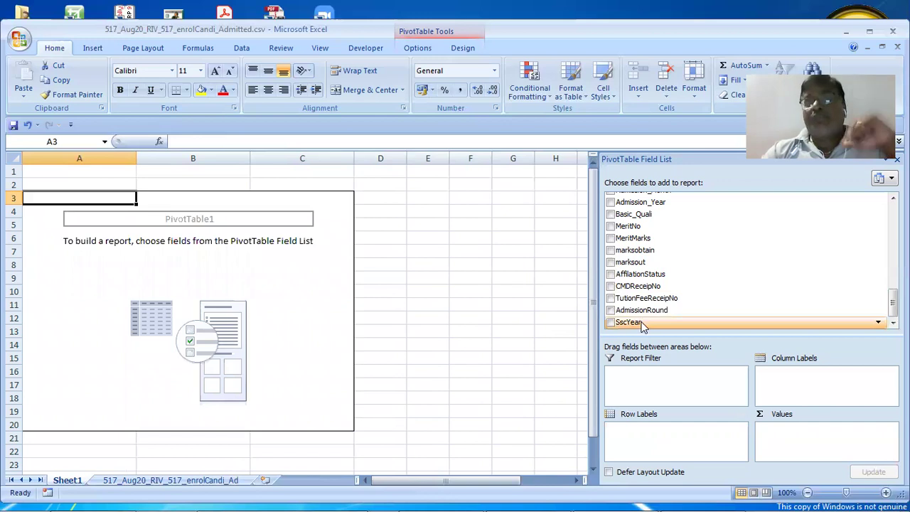
{"action": "left_click_drag", "start_coordinate": [642, 324], "coordinate": [654, 451]}
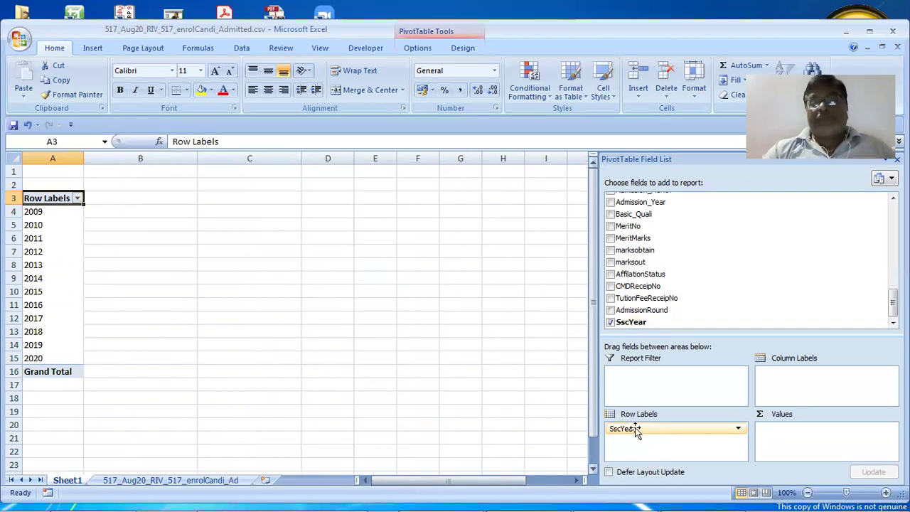
{"action": "left_click_drag", "start_coordinate": [632, 430], "coordinate": [792, 442]}
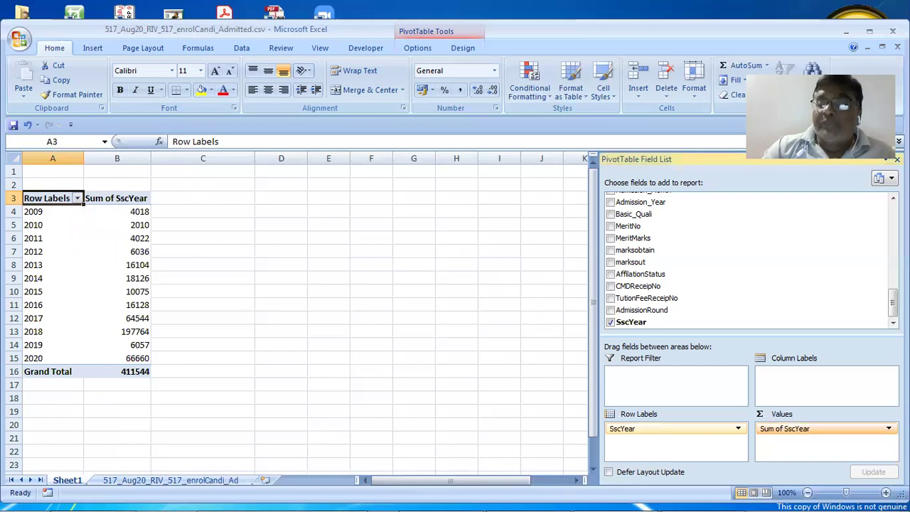
- Change the summary calculation of the SscYear values to Count
{"action": "left_click", "coordinate": [889, 428]}
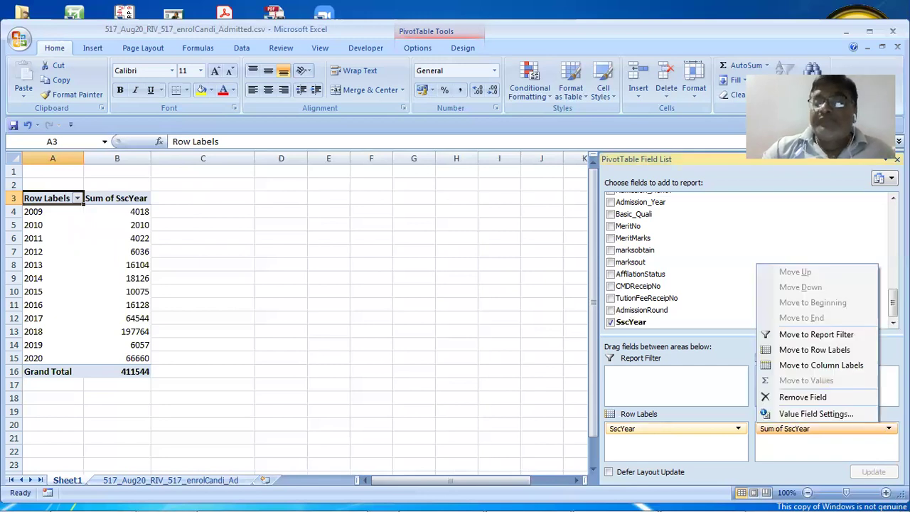
{"action": "left_click", "coordinate": [843, 418]}
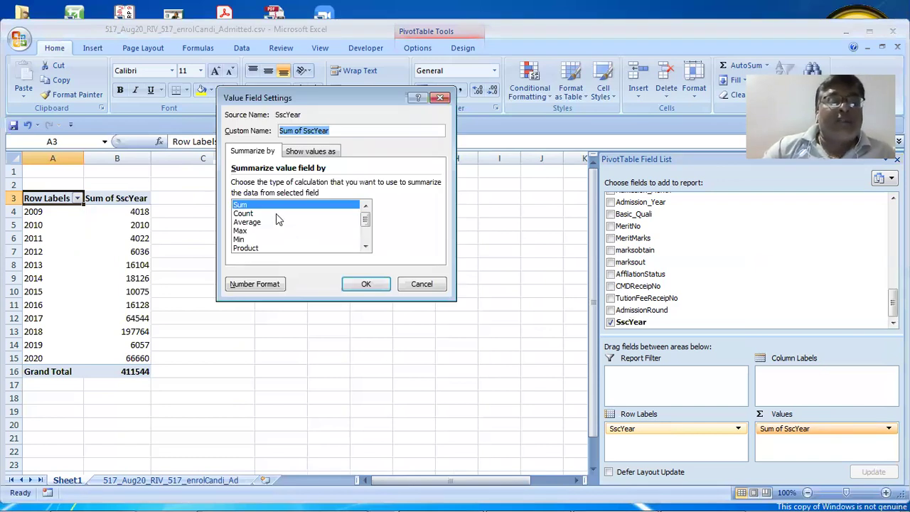
{"action": "left_click", "coordinate": [276, 214]}
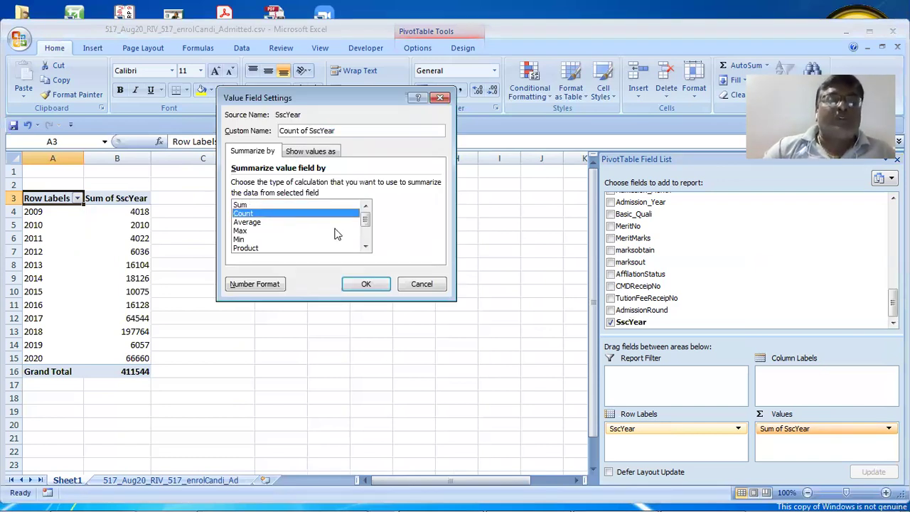
{"action": "left_click", "coordinate": [352, 283]}
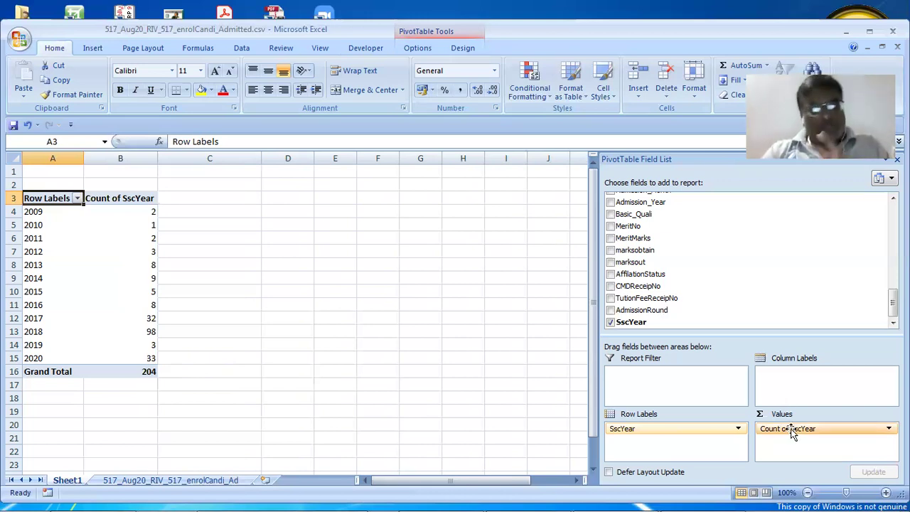
- Move SscYear from the row labels to the column labels, and clear SscYear from the PivotTable layout
{"action": "mouse_move", "coordinate": [702, 428]}
{"action": "left_mouse_down"}
{"action": "mouse_move", "coordinate": [688, 334]}
{"action": "mouse_move", "coordinate": [697, 400]}
{"action": "mouse_move", "coordinate": [690, 432]}
{"action": "left_mouse_up"}
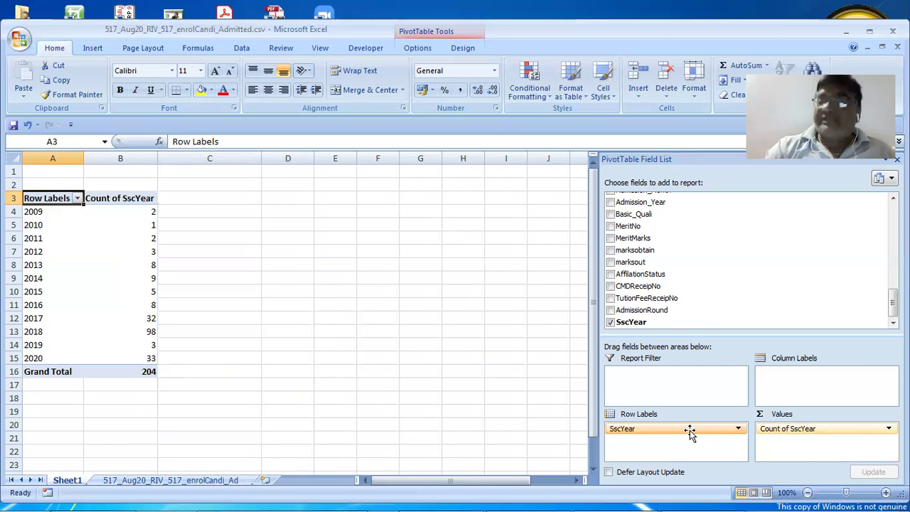
{"action": "left_click_drag", "start_coordinate": [690, 432], "coordinate": [805, 397]}
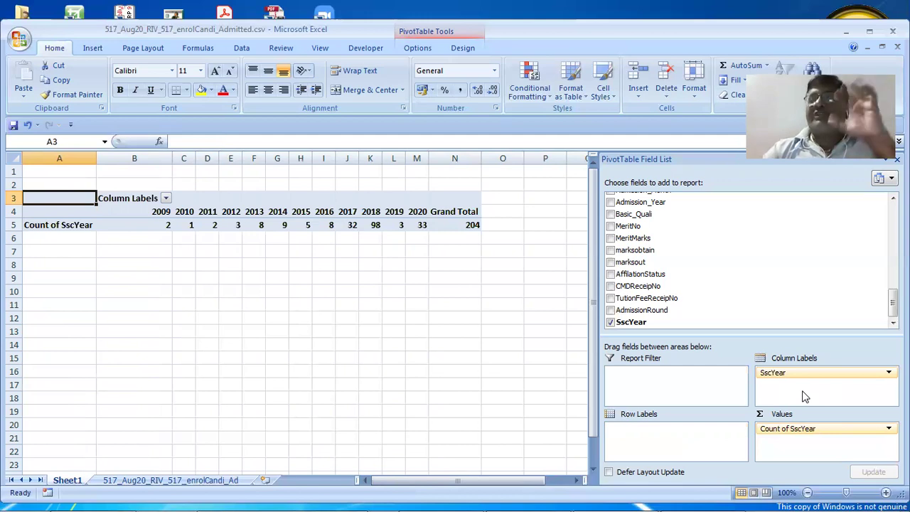
{"action": "left_click_drag", "start_coordinate": [809, 377], "coordinate": [719, 320]}
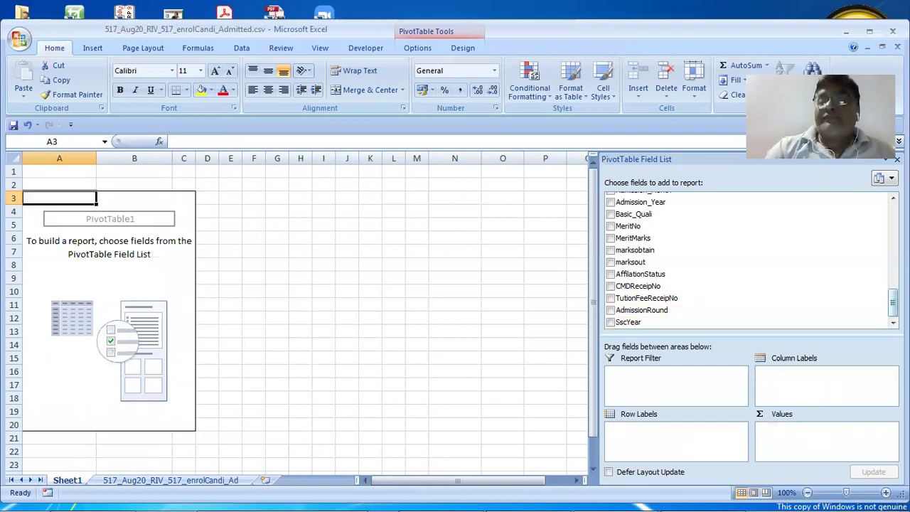
- Add the Gender field to the row labels of the empty PivotTable
{"action": "scroll", "coordinate": [747, 259], "scroll_direction": "up", "scroll_amount": 5}
{"action": "scroll", "coordinate": [747, 259], "scroll_direction": "up", "scroll_amount": 5}
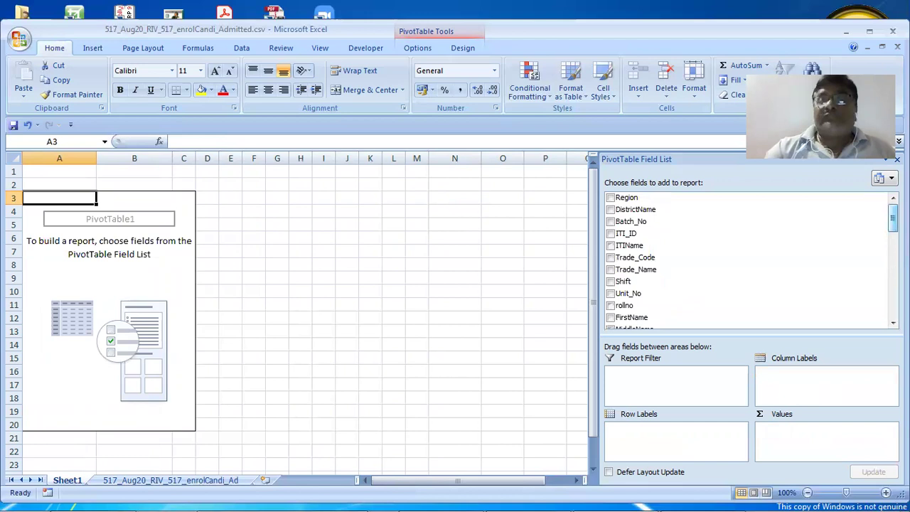
{"action": "scroll", "coordinate": [746, 259], "scroll_direction": "down", "scroll_amount": 1}
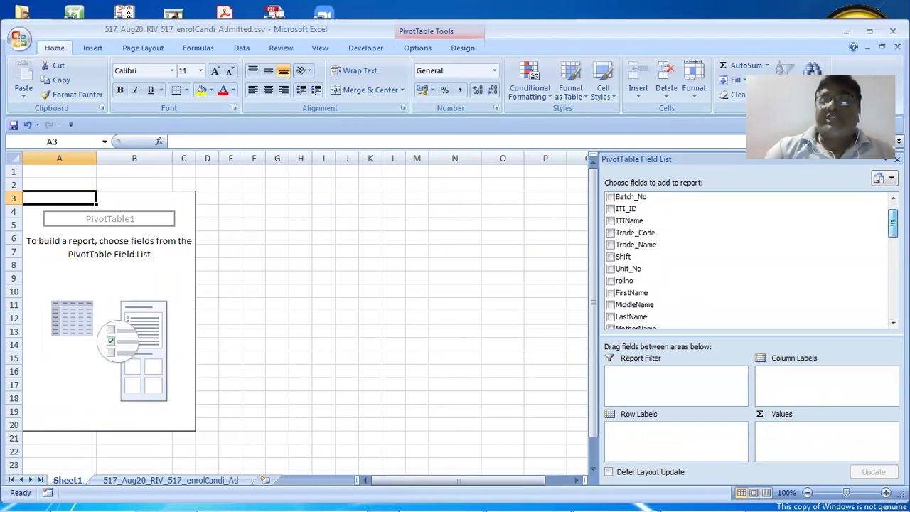
{"action": "scroll", "coordinate": [747, 260], "scroll_direction": "down", "scroll_amount": 1}
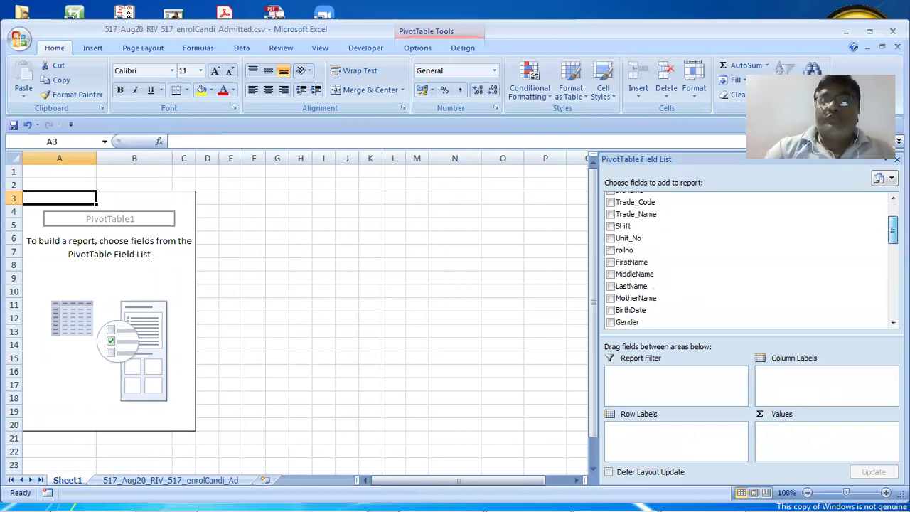
{"action": "scroll", "coordinate": [747, 260], "scroll_direction": "down", "scroll_amount": 1}
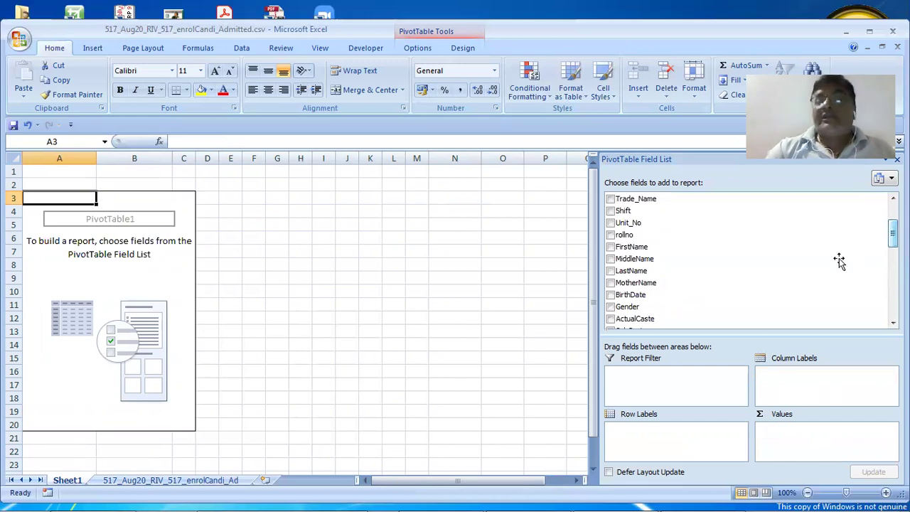
{"action": "left_click_drag", "start_coordinate": [635, 311], "coordinate": [705, 459]}
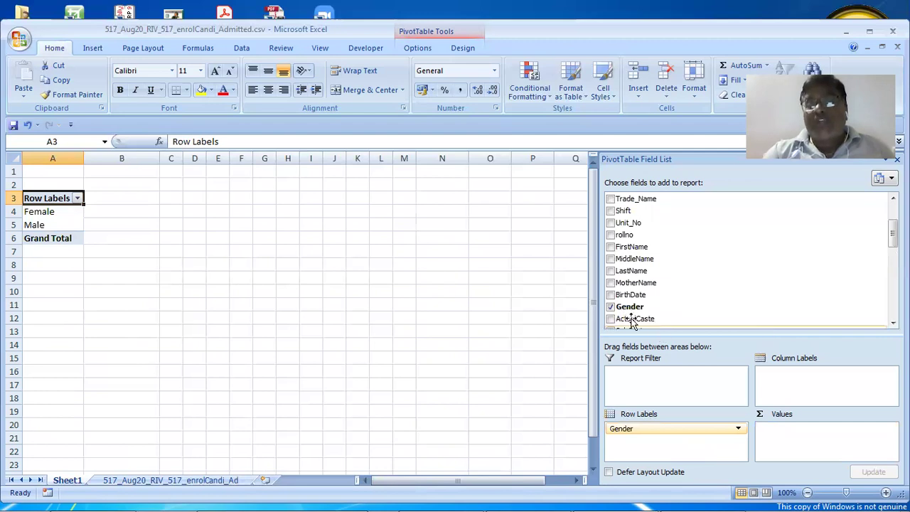
- Place ActualCaste in the column labels and add Gender to the values area as a count
{"action": "left_click_drag", "start_coordinate": [633, 324], "coordinate": [704, 442]}
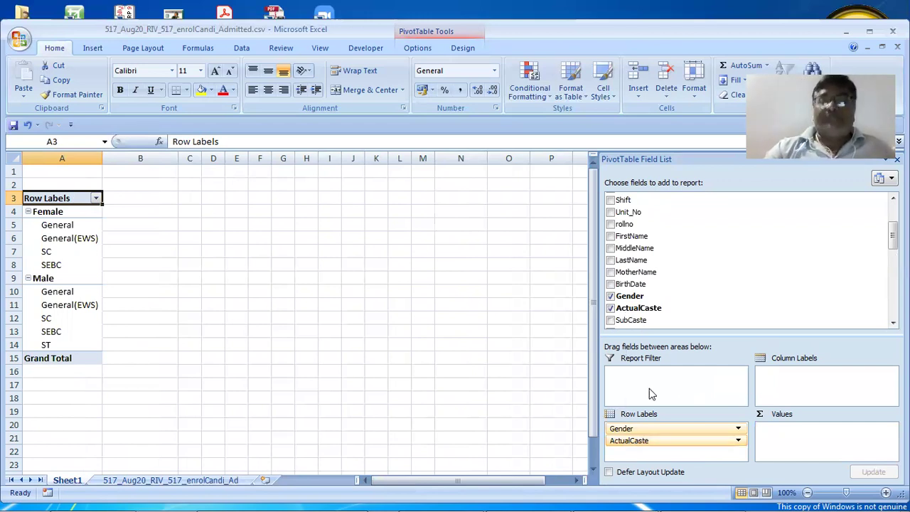
{"action": "left_click_drag", "start_coordinate": [696, 445], "coordinate": [699, 415]}
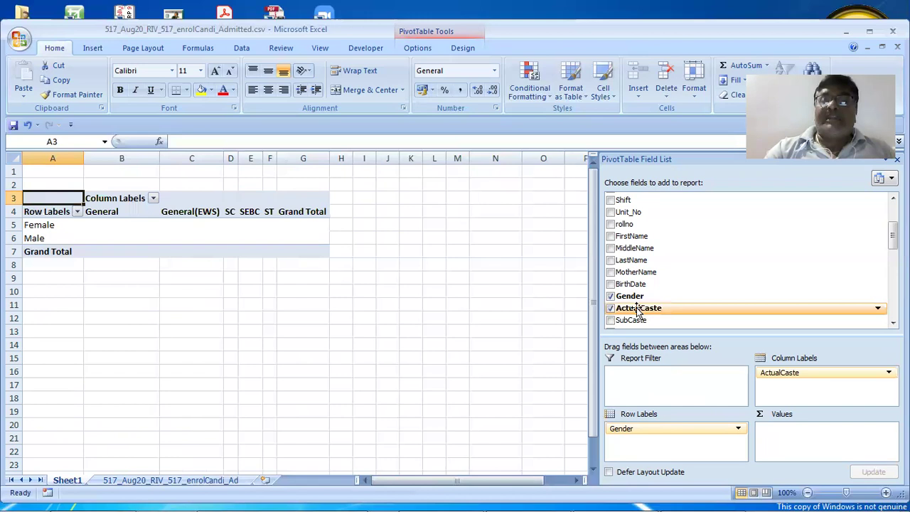
{"action": "left_click_drag", "start_coordinate": [635, 297], "coordinate": [783, 445]}
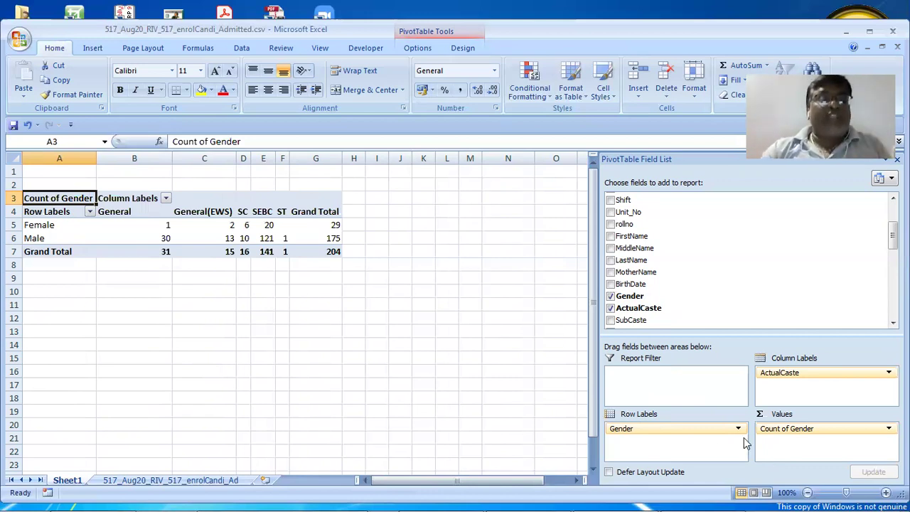
- Examine the Male counts for each caste category and the grand totals in the PivotTable
{"action": "left_click", "coordinate": [226, 239]}
{"action": "key", "text": "Right"}
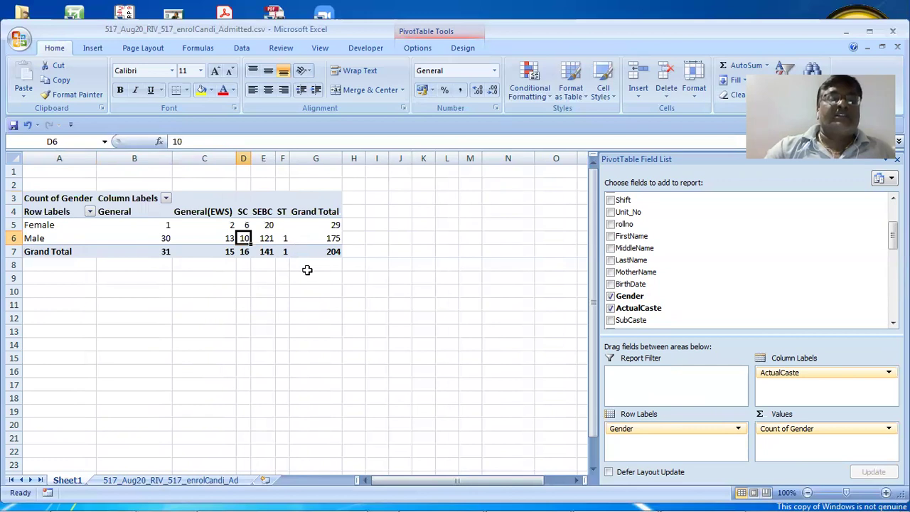
{"action": "key", "text": "Right"}
{"action": "key", "text": "Right"}
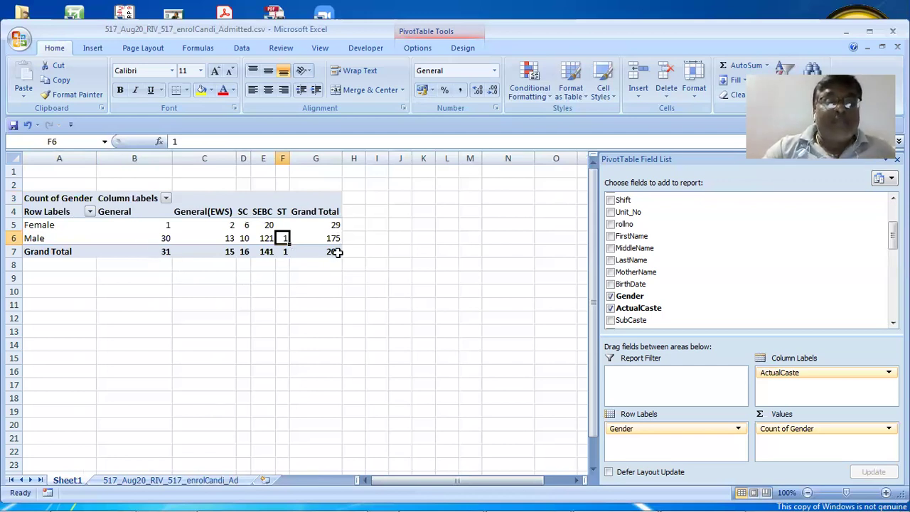
{"action": "mouse_move", "coordinate": [338, 253]}
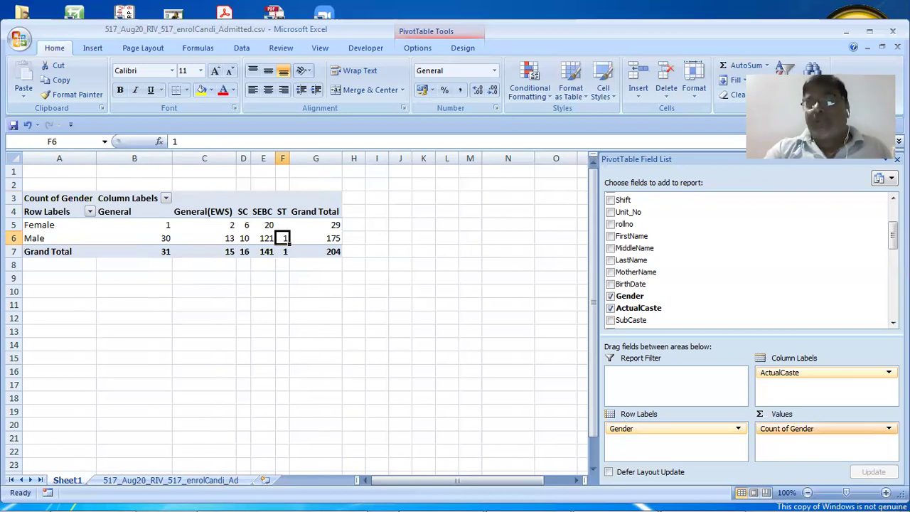
- Review the summary calculations offered in the value field settings for Count of Gender, and open its number format options
{"action": "double_click", "coordinate": [868, 427]}
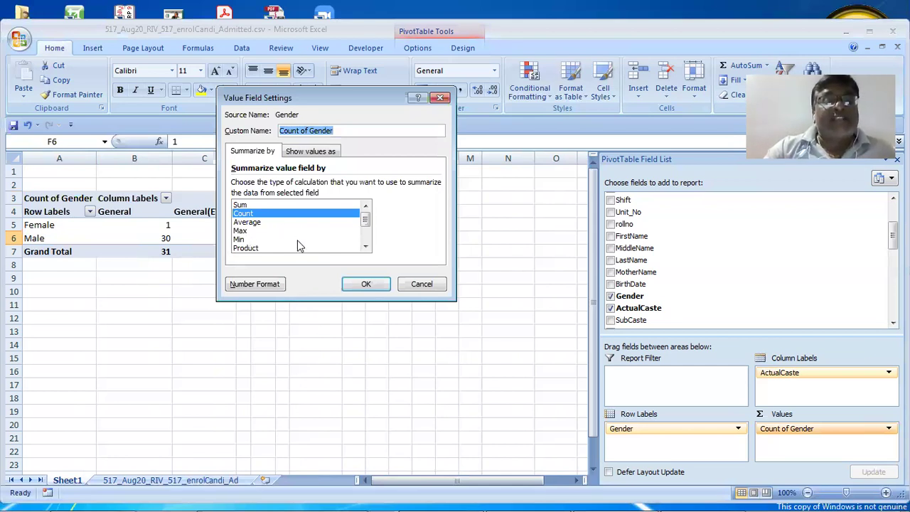
{"action": "left_click", "coordinate": [366, 246]}
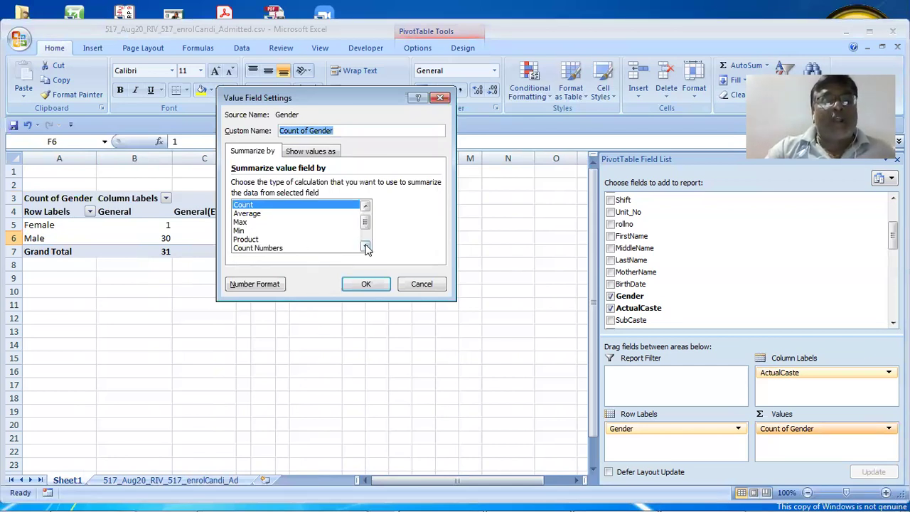
{"action": "left_click", "coordinate": [366, 246]}
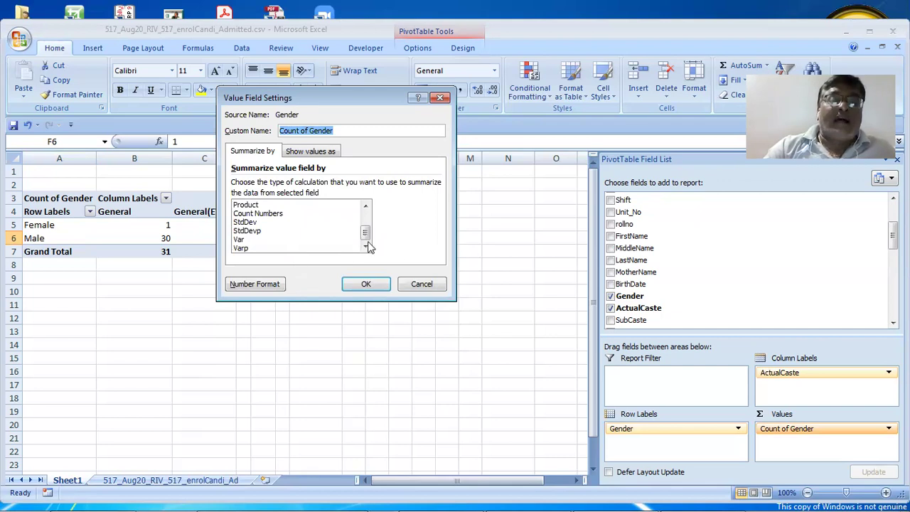
{"action": "left_click_drag", "start_coordinate": [365, 236], "coordinate": [365, 212]}
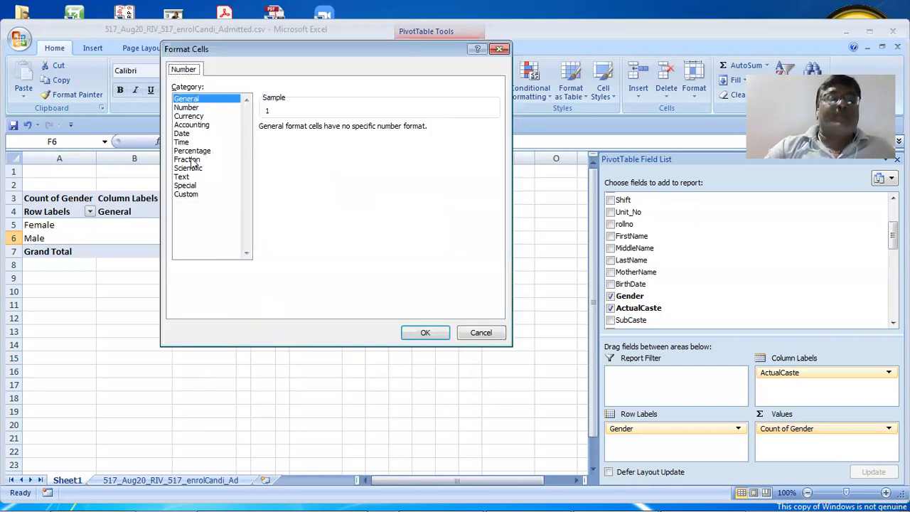
- Try the Currency number format with the ₹ Assamese (India) symbol for Count of Gender, and cancel it
{"action": "left_click", "coordinate": [201, 108]}
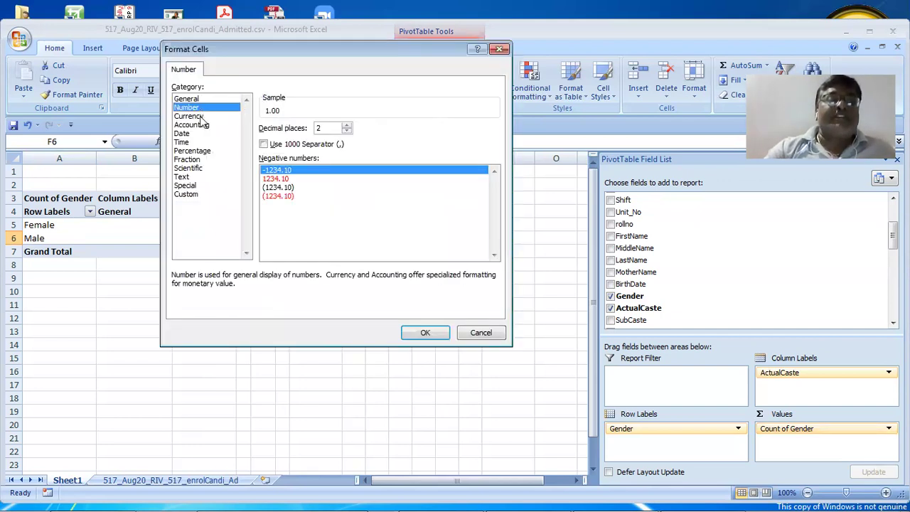
{"action": "key", "text": "Down"}
{"action": "left_click", "coordinate": [205, 126]}
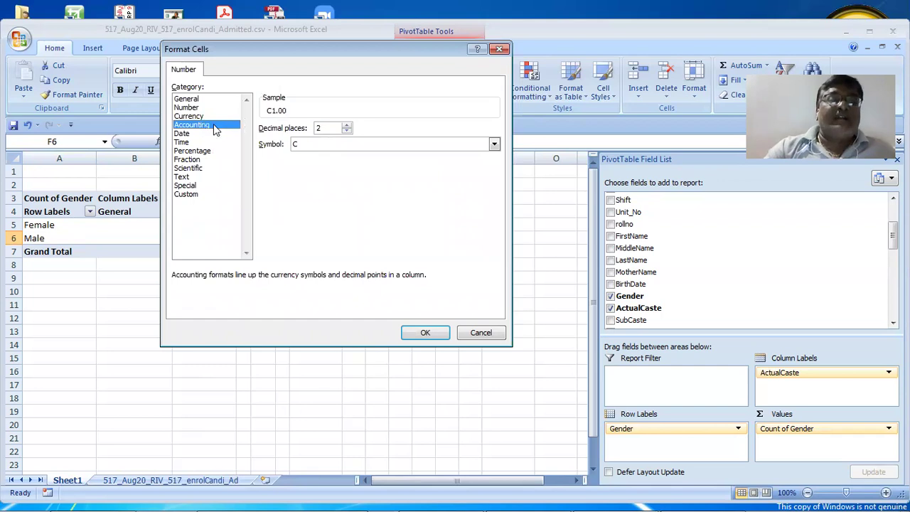
{"action": "key", "text": "Up"}
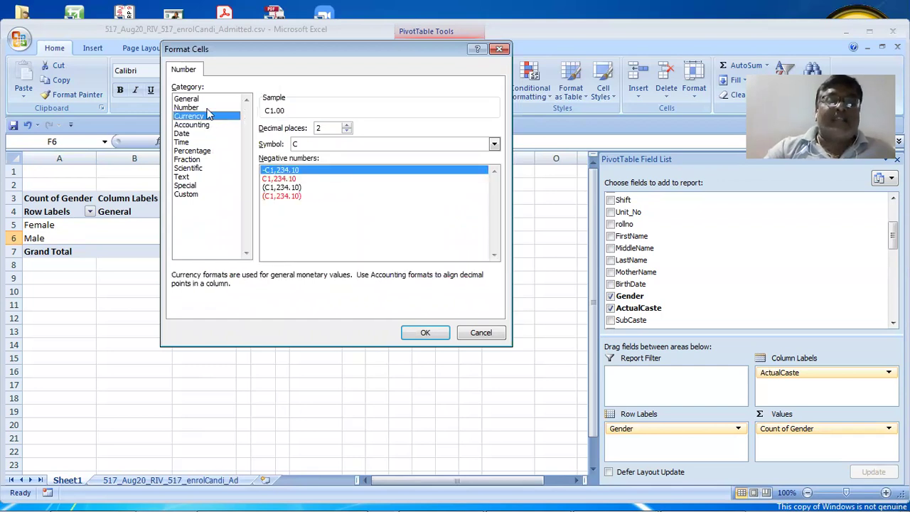
{"action": "left_click", "coordinate": [447, 144]}
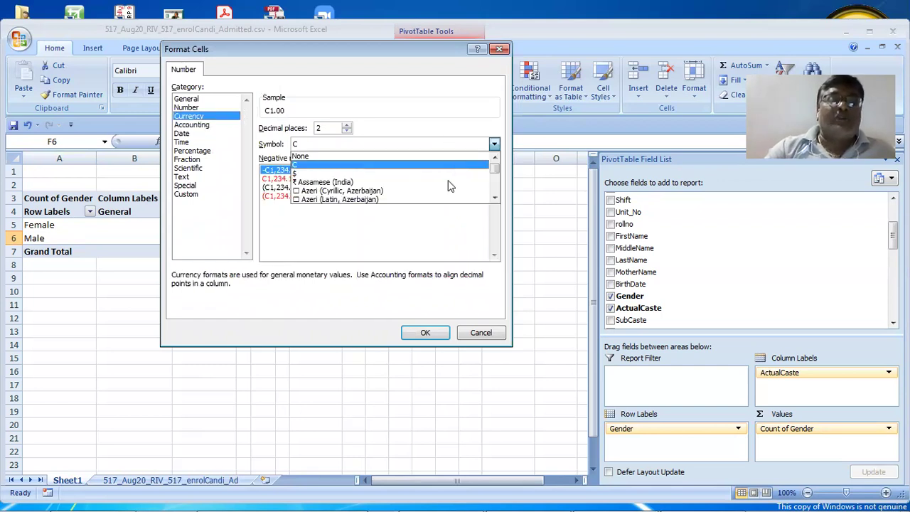
{"action": "left_click", "coordinate": [448, 183]}
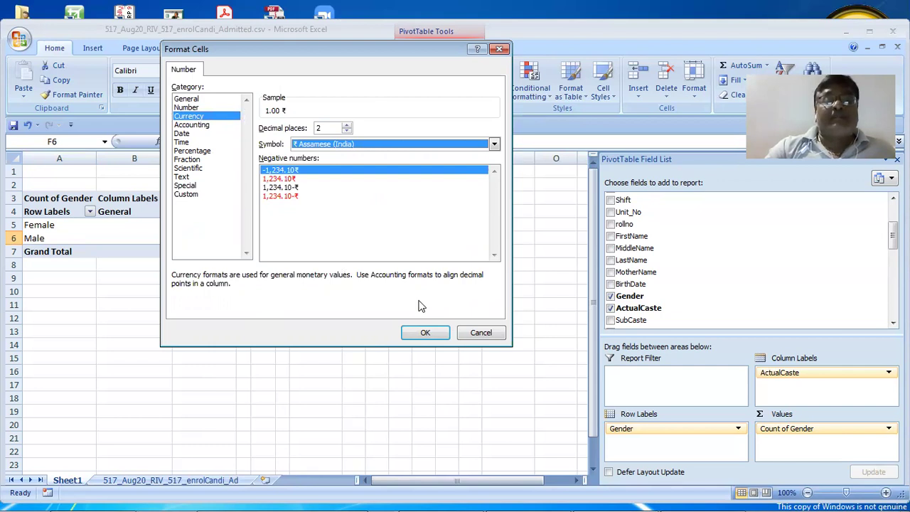
{"action": "left_click", "coordinate": [478, 333]}
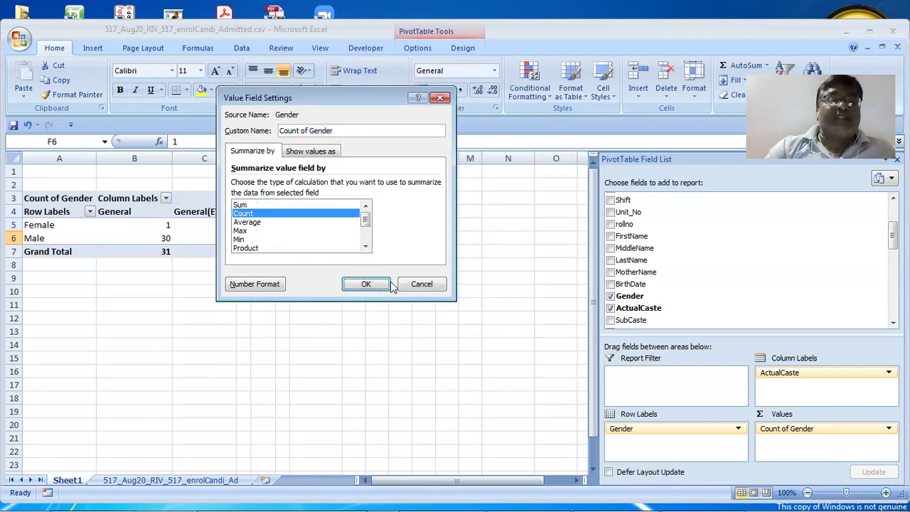
- Review the options for how Count of Gender values are shown, leave Normal selected, and dismiss the settings
{"action": "left_click", "coordinate": [318, 153]}
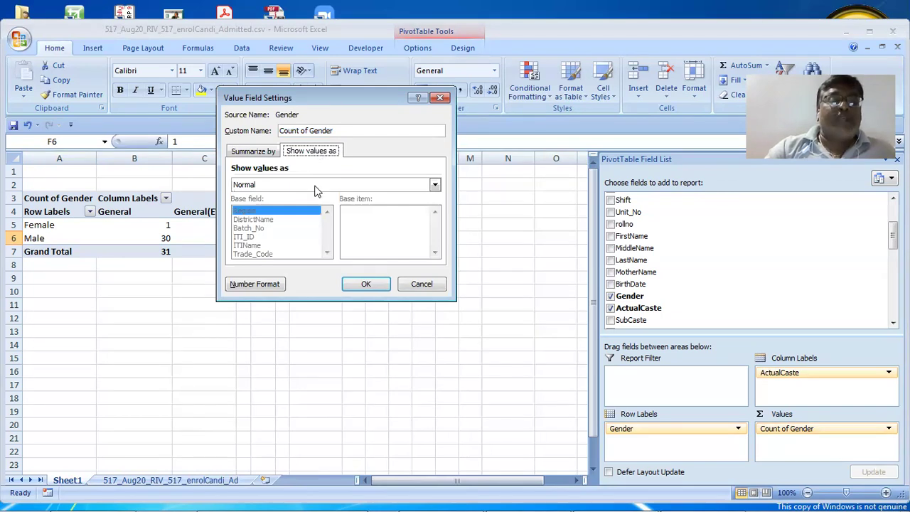
{"action": "left_click", "coordinate": [316, 186]}
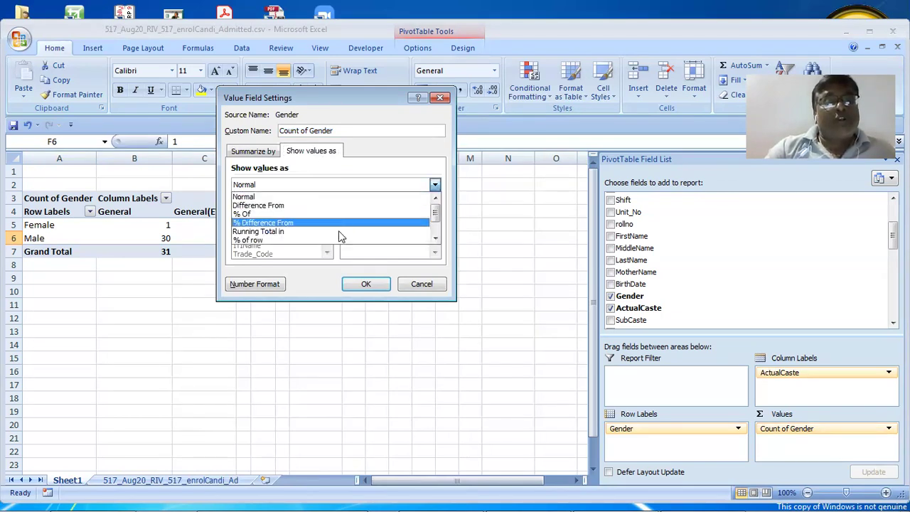
{"action": "left_click", "coordinate": [298, 196]}
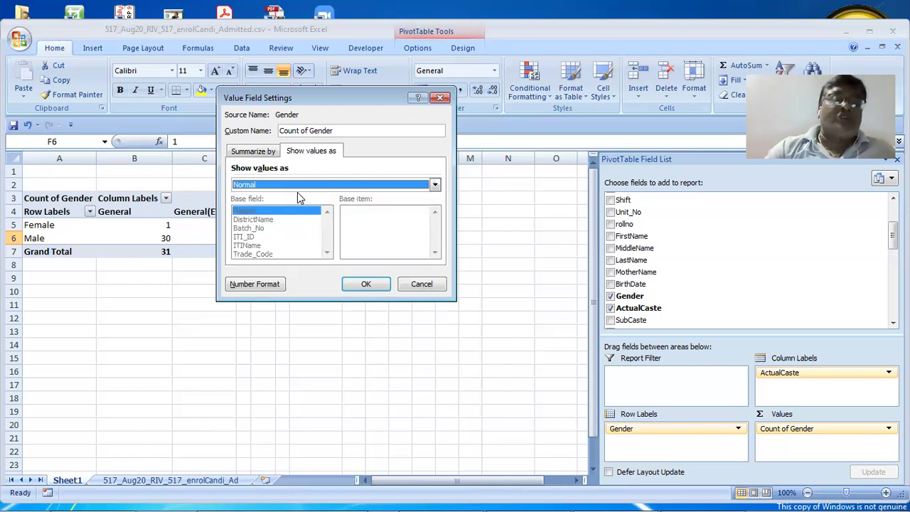
{"action": "left_click", "coordinate": [405, 286]}
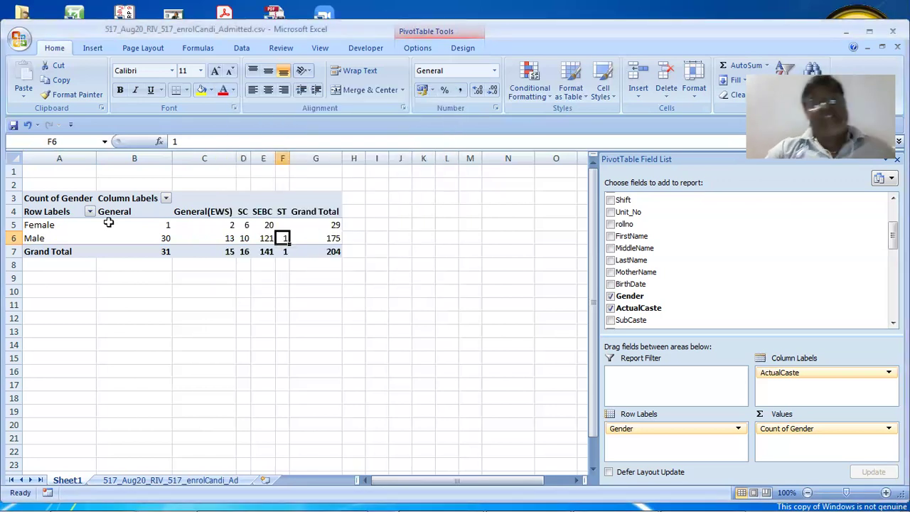
{"action": "mouse_move", "coordinate": [120, 230]}
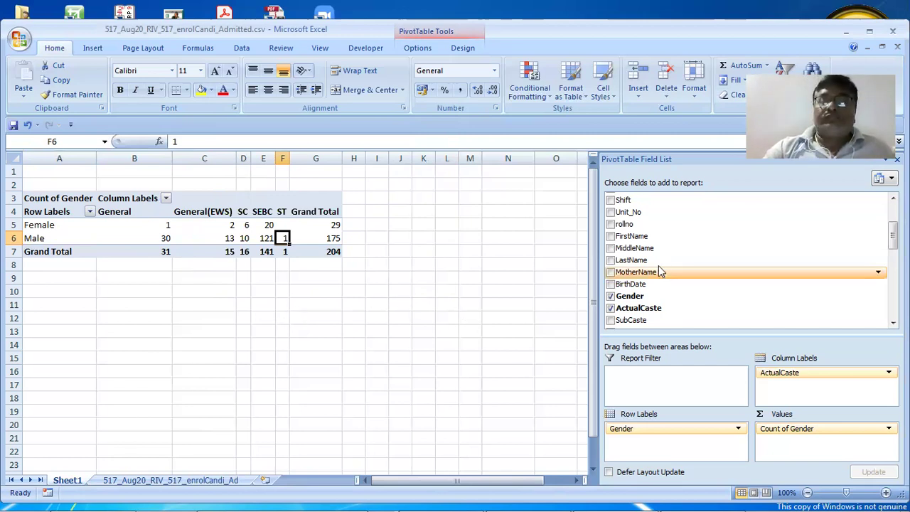
{"action": "scroll", "coordinate": [660, 272], "scroll_direction": "down", "scroll_amount": 1}
{"action": "scroll", "coordinate": [641, 272], "scroll_direction": "up", "scroll_amount": 1}
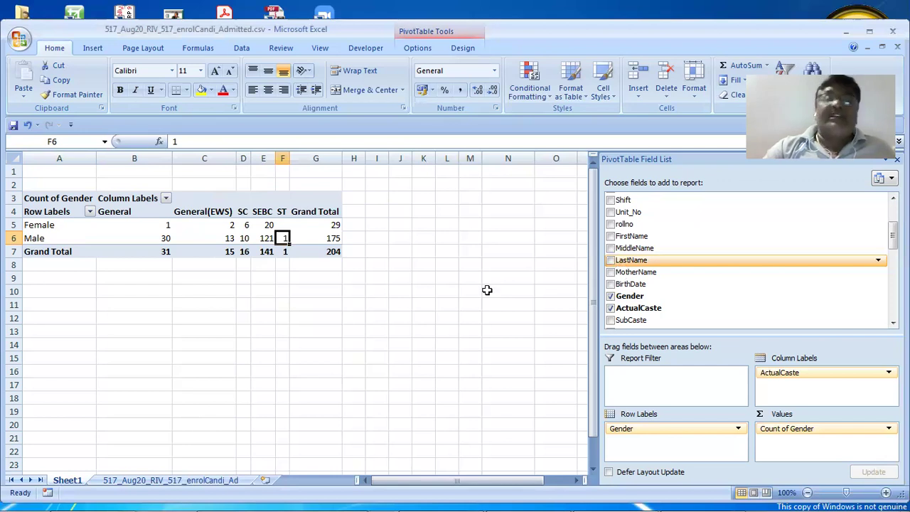
{"action": "left_click", "coordinate": [135, 304]}
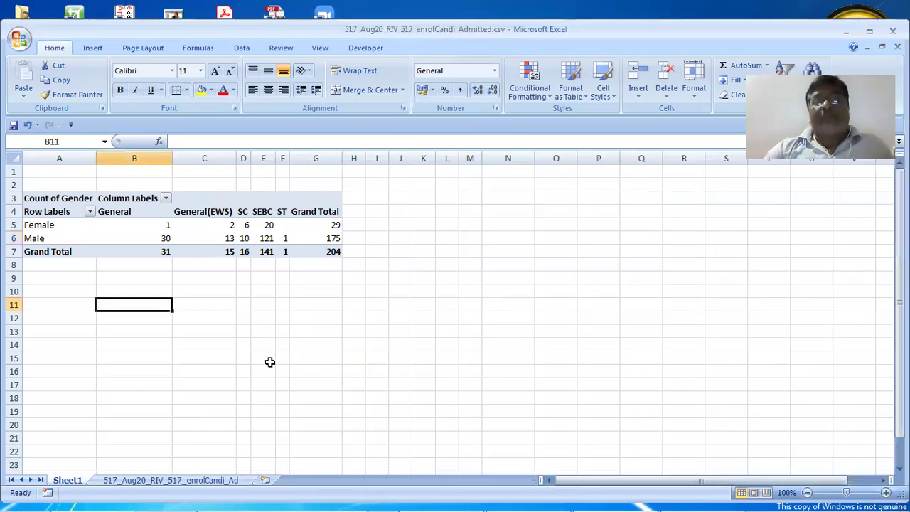
{"action": "left_click", "coordinate": [61, 291]}
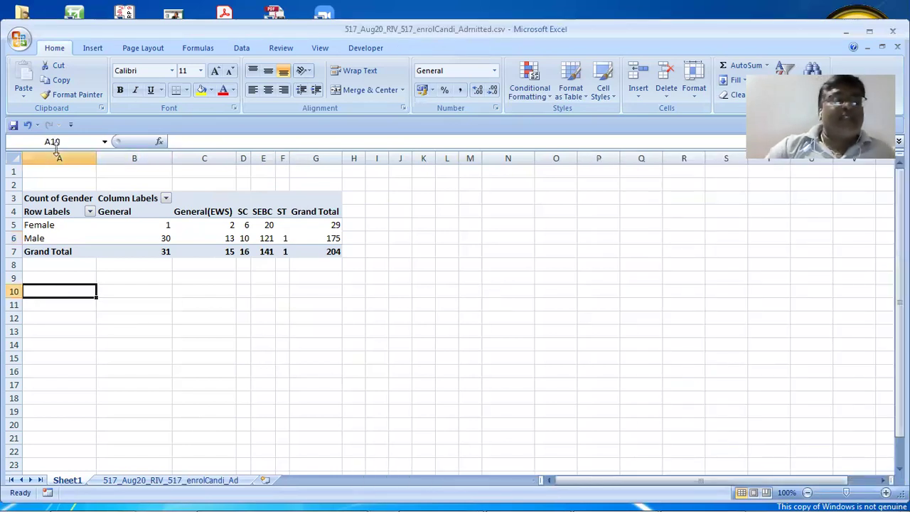
- Switch to the 517_Aug20_RIV_517_enrolCandi_Ad data sheet and start creating a PivotTable with a PivotChart
{"action": "left_click", "coordinate": [91, 48]}
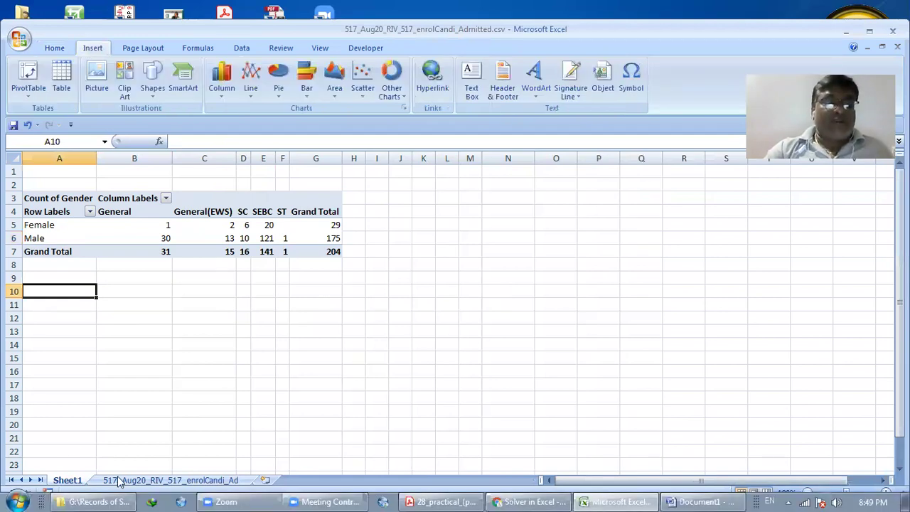
{"action": "key", "text": "ctrl+Page_Down"}
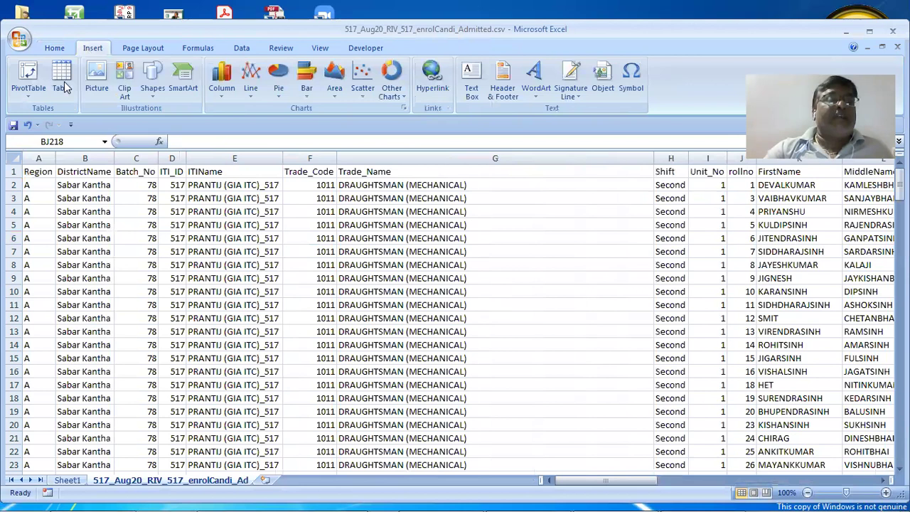
{"action": "left_click", "coordinate": [35, 85]}
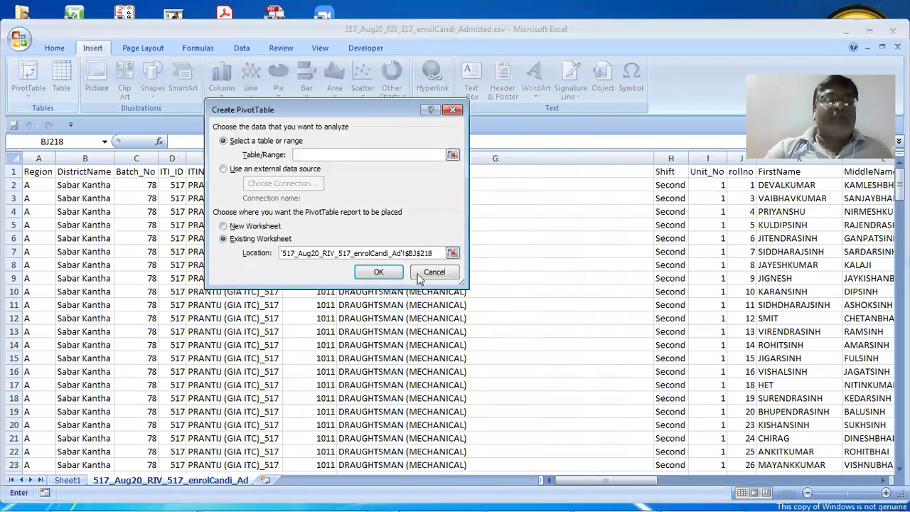
{"action": "left_click", "coordinate": [420, 276]}
{"action": "left_click", "coordinate": [25, 100]}
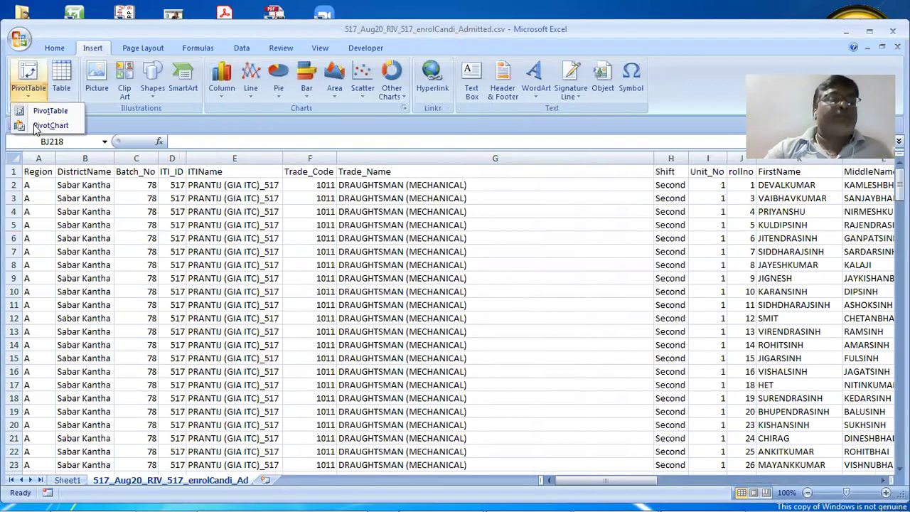
{"action": "left_click", "coordinate": [44, 126]}
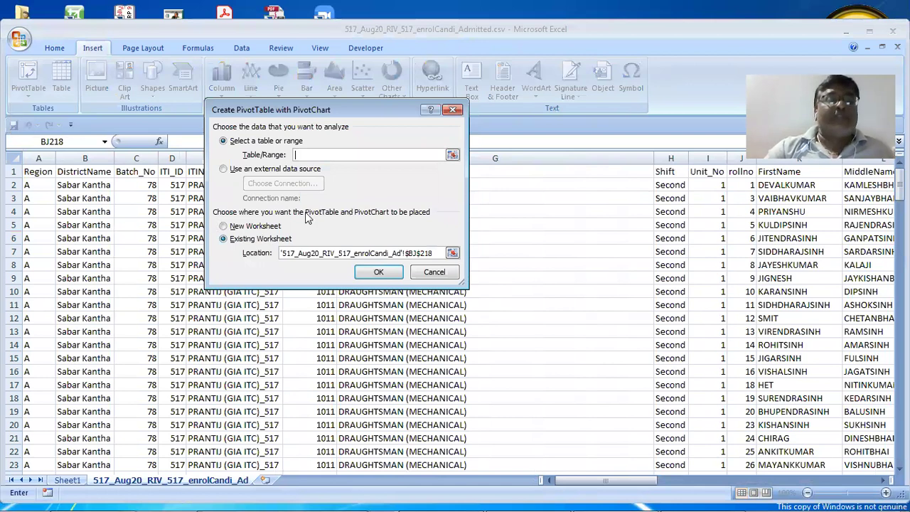
- Set the PivotChart's source range to A1:AR205 and create it in the existing worksheet at BJ218
{"action": "left_click", "coordinate": [26, 171]}
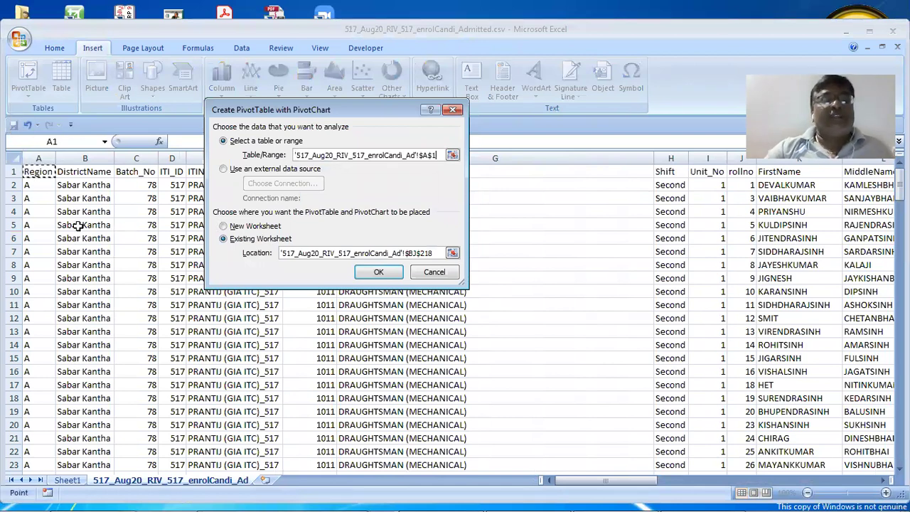
{"action": "key", "text": "shift+Right"}
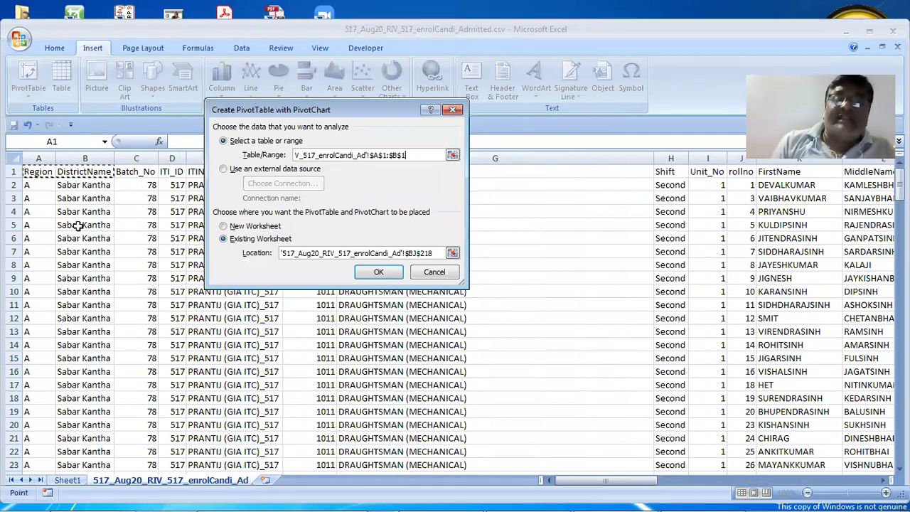
{"action": "key", "text": "ctrl+shift+Right"}
{"action": "key", "text": "ctrl+shift+Right"}
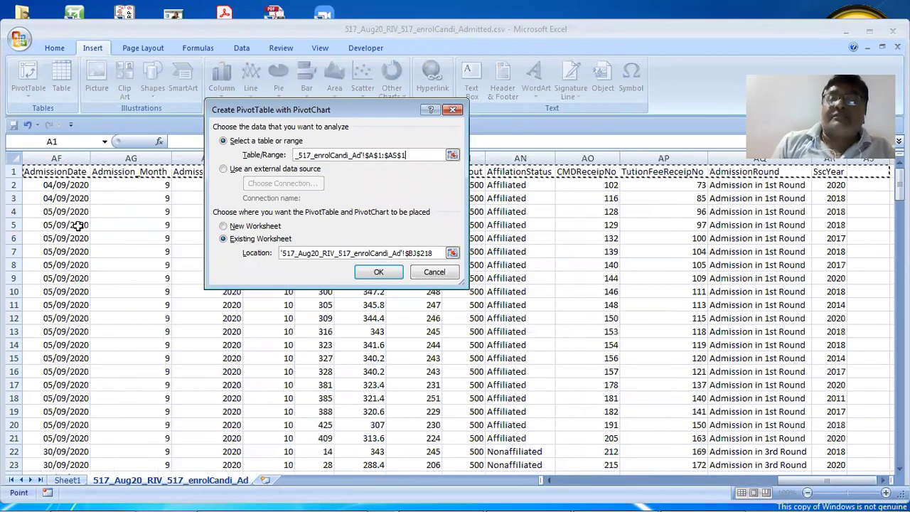
{"action": "key", "text": "shift+Left"}
{"action": "key", "text": "shift+Down"}
{"action": "key", "text": "shift+Down"}
{"action": "key", "text": "shift+Down"}
{"action": "key", "text": "shift+Down"}
{"action": "key", "text": "shift+Down"}
{"action": "key", "text": "shift+Down"}
{"action": "key", "text": "shift+Down"}
{"action": "key", "text": "shift+Down"}
{"action": "key", "text": "shift+Down"}
{"action": "key", "text": "shift+Down"}
{"action": "key", "text": "shift+Down"}
{"action": "key", "text": "shift+Down"}
{"action": "key", "text": "shift+Down"}
{"action": "key", "text": "shift+Down"}
{"action": "key", "text": "shift+Down"}
{"action": "key", "text": "shift+Down"}
{"action": "key", "text": "shift+Down"}
{"action": "key", "text": "shift+Down"}
{"action": "key", "text": "shift+Down"}
{"action": "key", "text": "shift+Down"}
{"action": "key", "text": "shift+Down"}
{"action": "key", "text": "shift+Down"}
{"action": "key", "text": "shift+Down"}
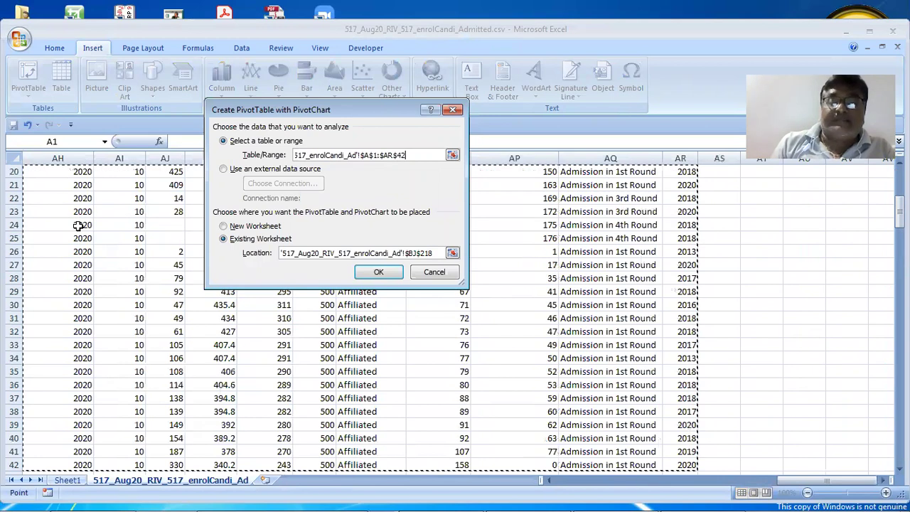
{"action": "key", "text": "shift+Down"}
{"action": "key", "text": "shift+Down"}
{"action": "key", "text": "shift+Down"}
{"action": "key", "text": "shift+Down"}
{"action": "key", "text": "shift+Down"}
{"action": "key", "text": "shift+Down"}
{"action": "key", "text": "shift+Down"}
{"action": "key", "text": "shift+Down"}
{"action": "key", "text": "shift+Down"}
{"action": "key", "text": "shift+Down"}
{"action": "key", "text": "shift+Down"}
{"action": "key", "text": "shift+Down"}
{"action": "key", "text": "shift+Down"}
{"action": "key", "text": "shift+Down"}
{"action": "key", "text": "shift+Down"}
{"action": "key", "text": "shift+Down"}
{"action": "key", "text": "shift+Down"}
{"action": "key", "text": "shift+Down"}
{"action": "key", "text": "shift+Down"}
{"action": "key", "text": "shift+Down"}
{"action": "key", "text": "shift+Down"}
{"action": "key", "text": "shift+Down"}
{"action": "key", "text": "shift+Down"}
{"action": "key", "text": "shift+Down"}
{"action": "key", "text": "shift+Down"}
{"action": "key", "text": "shift+Down"}
{"action": "key", "text": "shift+Down"}
{"action": "key", "text": "shift+Down"}
{"action": "key", "text": "shift+Down"}
{"action": "key", "text": "shift+Down"}
{"action": "key", "text": "shift+Down"}
{"action": "key", "text": "shift+Down"}
{"action": "key", "text": "shift+Down"}
{"action": "key", "text": "shift+Down"}
{"action": "key", "text": "shift+Down"}
{"action": "key", "text": "shift+Down"}
{"action": "key", "text": "shift+Down"}
{"action": "key", "text": "shift+Down"}
{"action": "key", "text": "shift+Down"}
{"action": "key", "text": "shift+Down"}
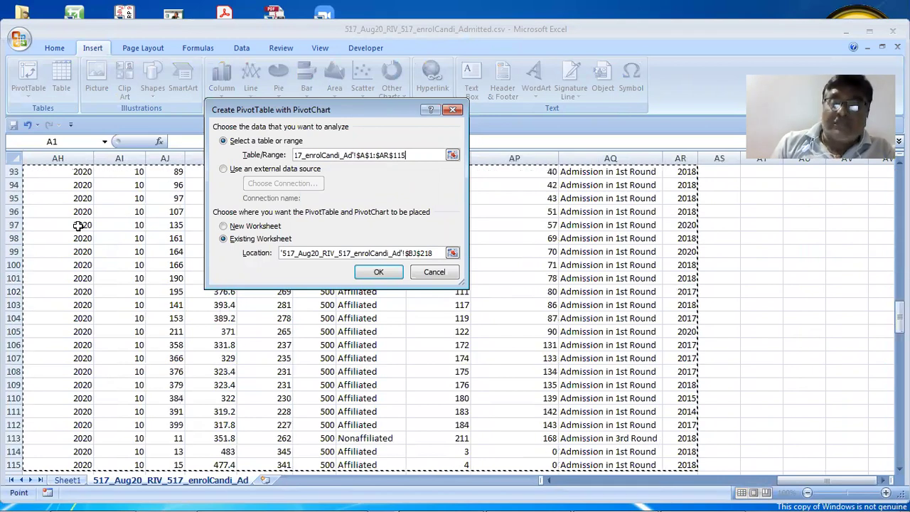
{"action": "key", "text": "shift+Down"}
{"action": "key", "text": "shift+Down"}
{"action": "key", "text": "shift+Down"}
{"action": "key", "text": "shift+Down"}
{"action": "key", "text": "shift+Down"}
{"action": "key", "text": "shift+Down"}
{"action": "key", "text": "shift+Down"}
{"action": "key", "text": "shift+Down"}
{"action": "key", "text": "shift+Down"}
{"action": "key", "text": "shift+Down"}
{"action": "key", "text": "shift+Down"}
{"action": "key", "text": "shift+Down"}
{"action": "key", "text": "shift+Down"}
{"action": "key", "text": "shift+Down"}
{"action": "key", "text": "shift+Down"}
{"action": "key", "text": "shift+Down"}
{"action": "key", "text": "shift+Down"}
{"action": "key", "text": "shift+Down"}
{"action": "key", "text": "shift+Down"}
{"action": "key", "text": "shift+Down"}
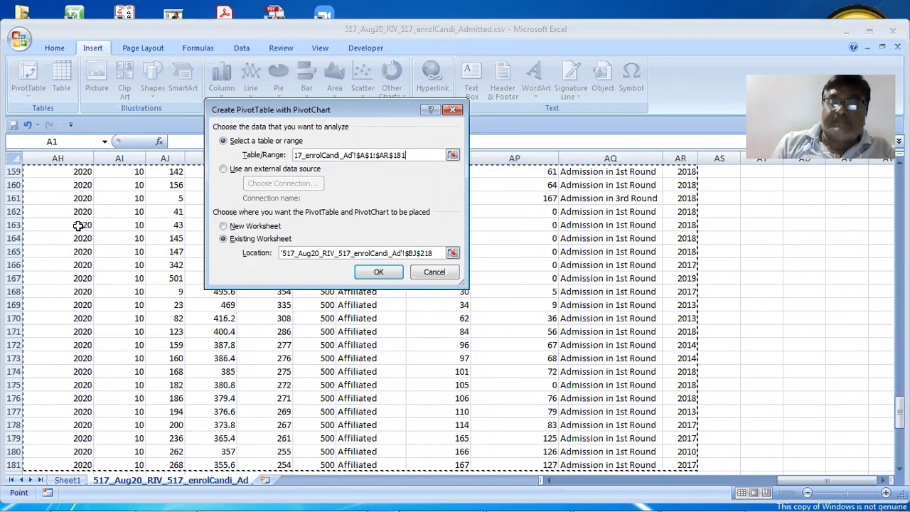
{"action": "key", "text": "shift+Down"}
{"action": "key", "text": "shift+Down"}
{"action": "key", "text": "shift+Down"}
{"action": "key", "text": "shift+Down"}
{"action": "key", "text": "shift+Down"}
{"action": "key", "text": "shift+Down"}
{"action": "key", "text": "shift+Down"}
{"action": "key", "text": "shift+Down"}
{"action": "key", "text": "shift+Down"}
{"action": "key", "text": "shift+Down"}
{"action": "key", "text": "shift+Down"}
{"action": "key", "text": "shift+Down"}
{"action": "key", "text": "shift+Down"}
{"action": "key", "text": "shift+Down"}
{"action": "key", "text": "shift+Down"}
{"action": "key", "text": "shift+Down"}
{"action": "key", "text": "shift+Down"}
{"action": "key", "text": "shift+Down"}
{"action": "key", "text": "shift+Down"}
{"action": "key", "text": "shift+Down"}
{"action": "key", "text": "shift+Up"}
{"action": "key", "text": "shift+Up"}
{"action": "key", "text": "shift+Up"}
{"action": "key", "text": "shift+Up"}
{"action": "key", "text": "shift+Up"}
{"action": "key", "text": "shift+Up"}
{"action": "key", "text": "shift+Up"}
{"action": "key", "text": "shift+Up"}
{"action": "key", "text": "shift+Up"}
{"action": "key", "text": "shift+Up"}
{"action": "key", "text": "shift+Up"}
{"action": "key", "text": "shift+Up"}
{"action": "key", "text": "shift+Up"}
{"action": "key", "text": "shift+Up"}
{"action": "key", "text": "shift+Up"}
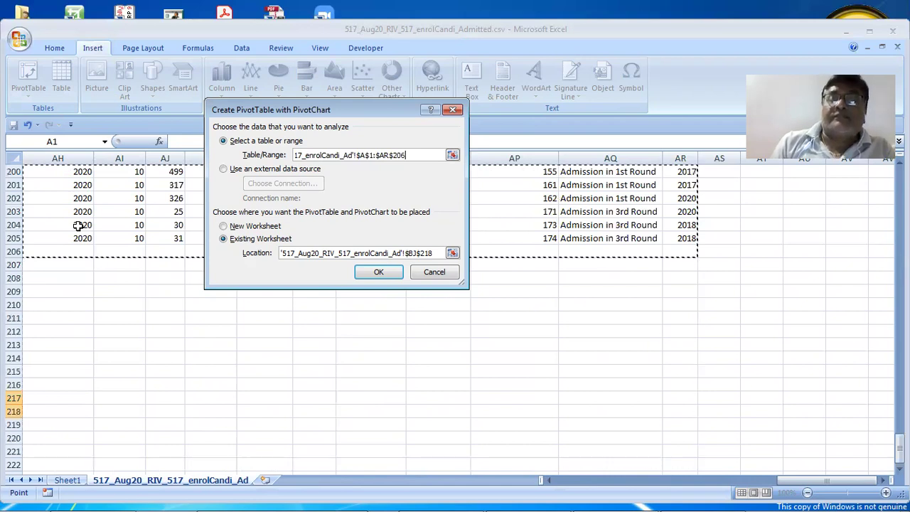
{"action": "key", "text": "shift+Up"}
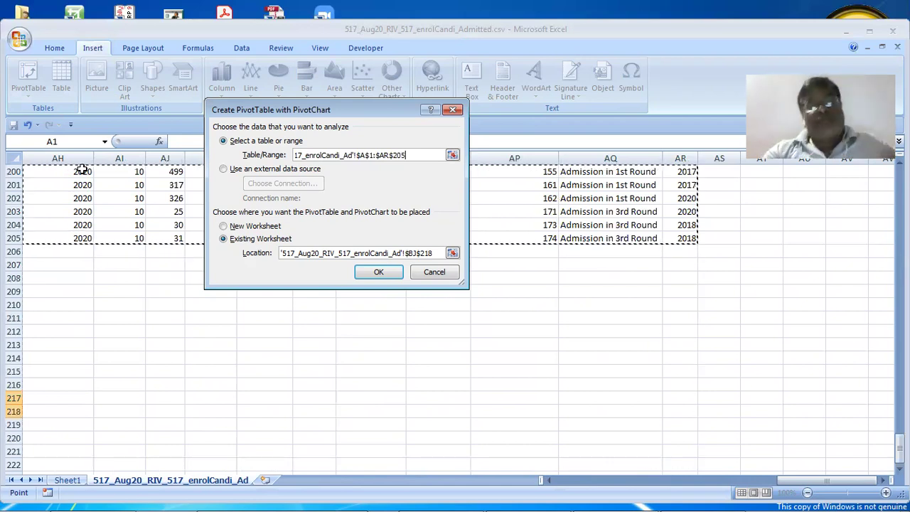
{"action": "left_click", "coordinate": [393, 274]}
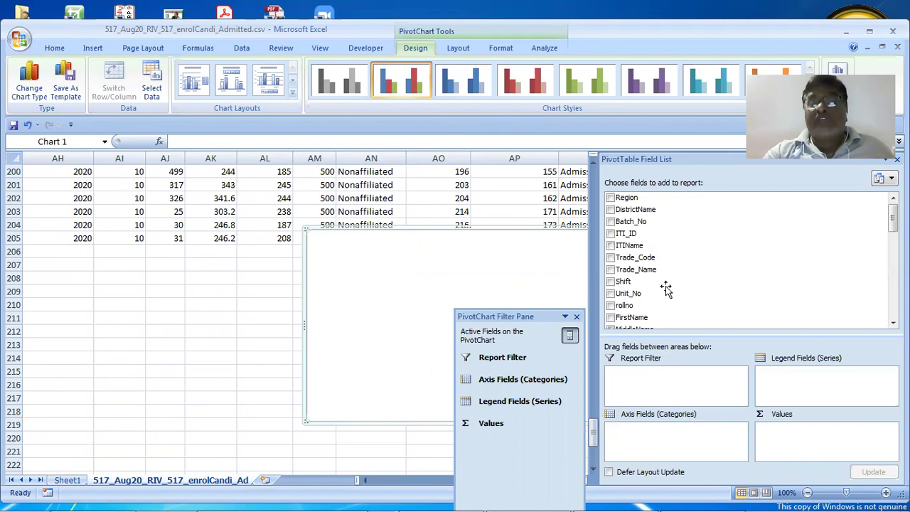
- Add the SscYear field to the PivotChart both as the axis category and as the summed value
{"action": "scroll", "coordinate": [667, 287], "scroll_direction": "down", "scroll_amount": 1}
{"action": "scroll", "coordinate": [667, 287], "scroll_direction": "up", "scroll_amount": 1}
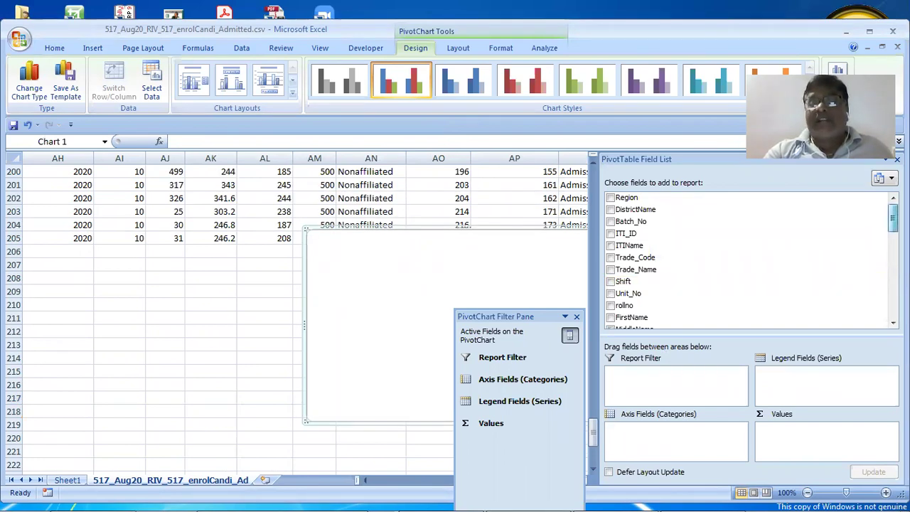
{"action": "scroll", "coordinate": [711, 313], "scroll_direction": "down", "scroll_amount": 5}
{"action": "scroll", "coordinate": [658, 322], "scroll_direction": "down", "scroll_amount": 1}
{"action": "left_click_drag", "start_coordinate": [658, 322], "coordinate": [700, 439]}
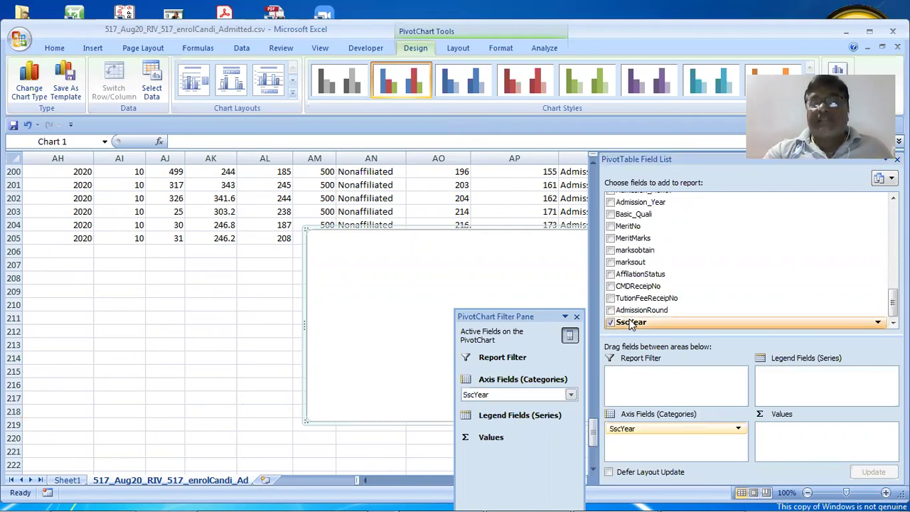
{"action": "left_click_drag", "start_coordinate": [630, 325], "coordinate": [806, 443]}
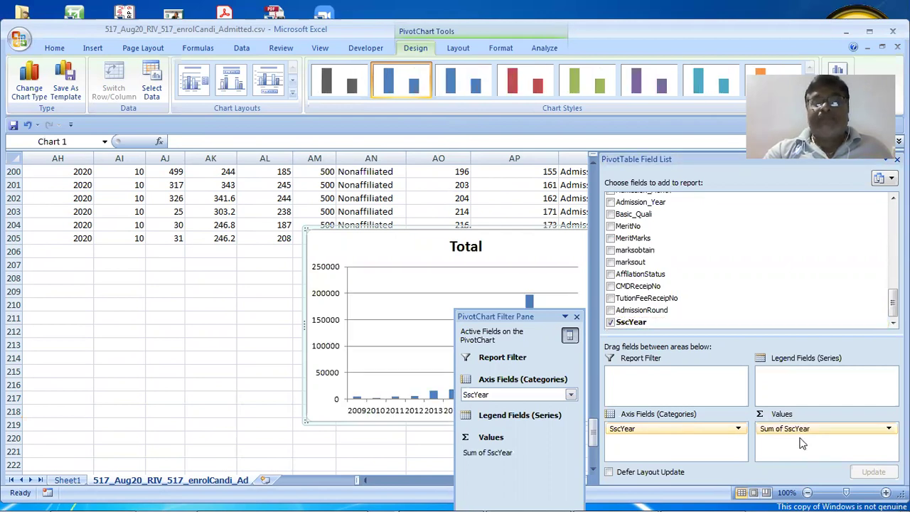
- Move SscYear from the axis fields to the legend fields and summarize its values by Count, keeping the filter pane clear of the chart
{"action": "left_click_drag", "start_coordinate": [541, 320], "coordinate": [159, 260]}
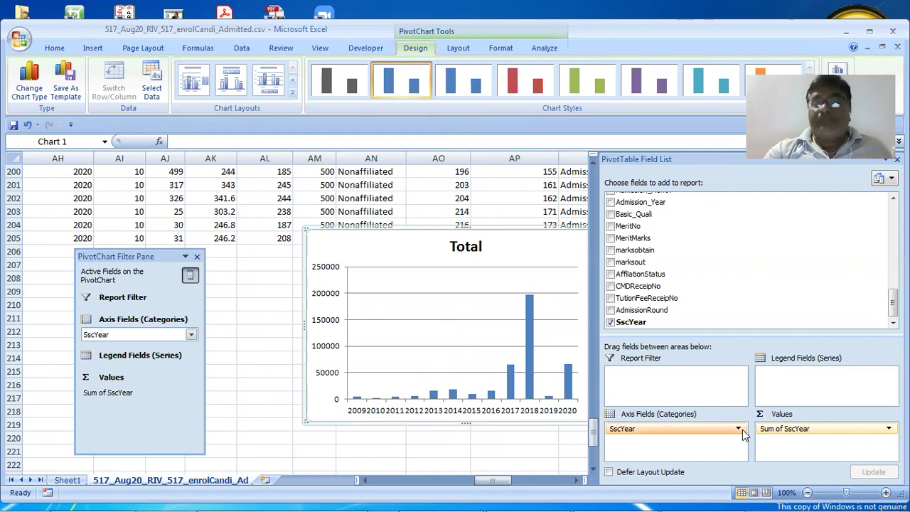
{"action": "left_click_drag", "start_coordinate": [689, 426], "coordinate": [811, 397]}
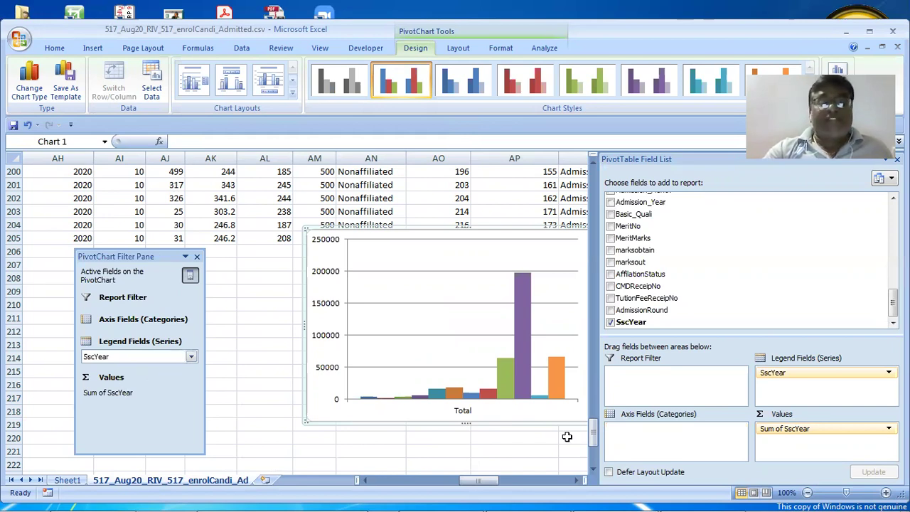
{"action": "left_click", "coordinate": [850, 427]}
{"action": "left_click", "coordinate": [859, 413]}
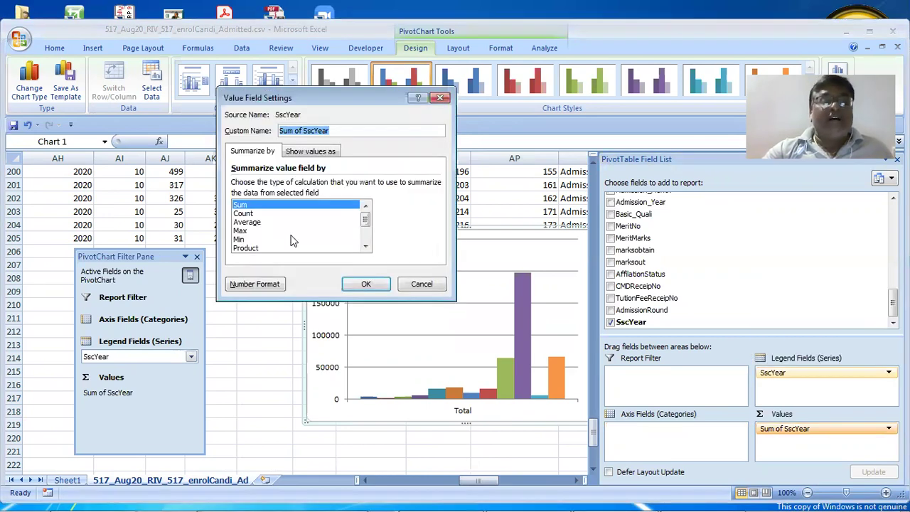
{"action": "left_click", "coordinate": [248, 213]}
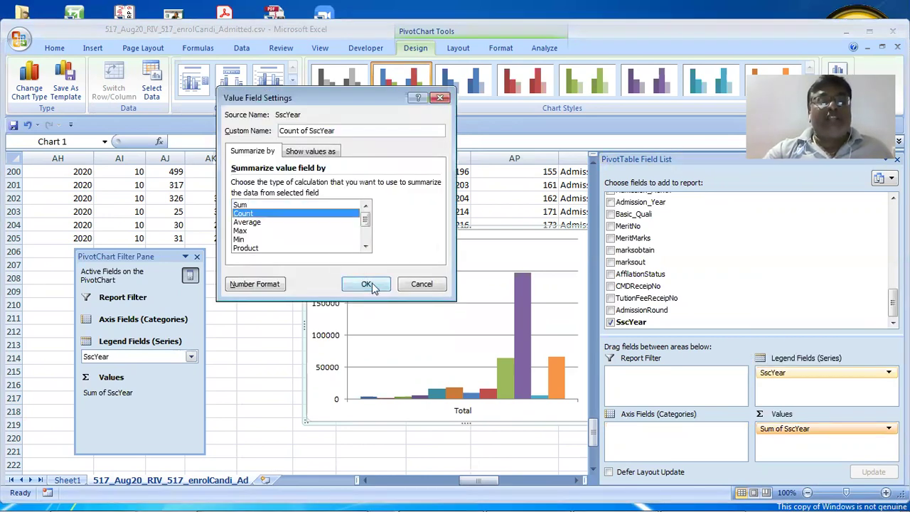
{"action": "left_click", "coordinate": [371, 282]}
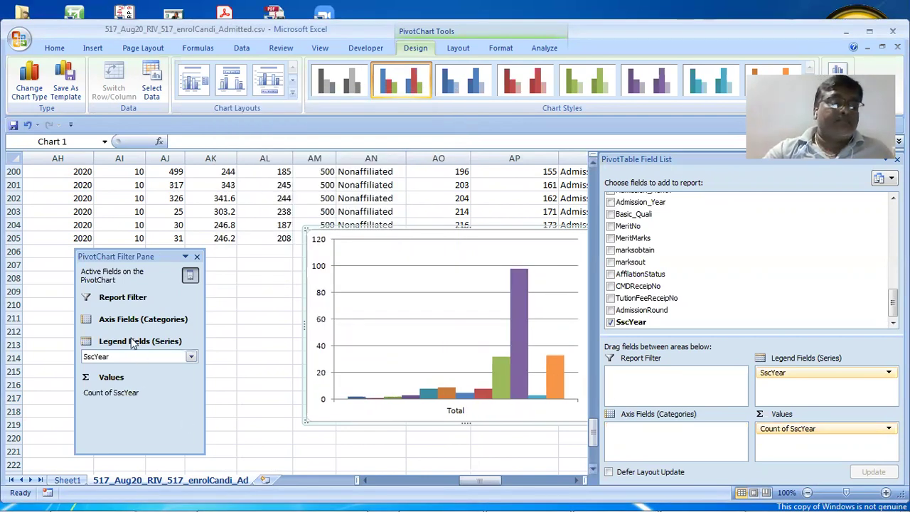
- Review the sort and filter choices for the SscYear legend field and dismiss them
{"action": "left_click", "coordinate": [190, 357]}
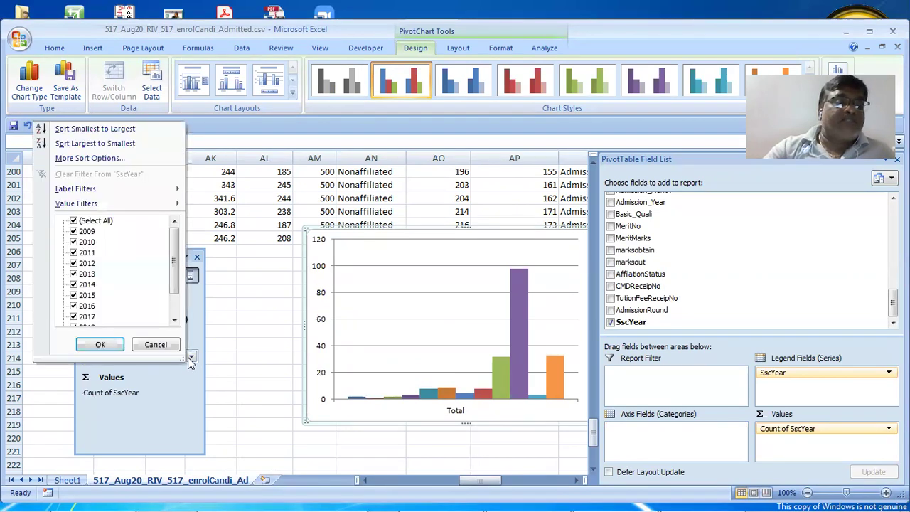
{"action": "left_click", "coordinate": [129, 356]}
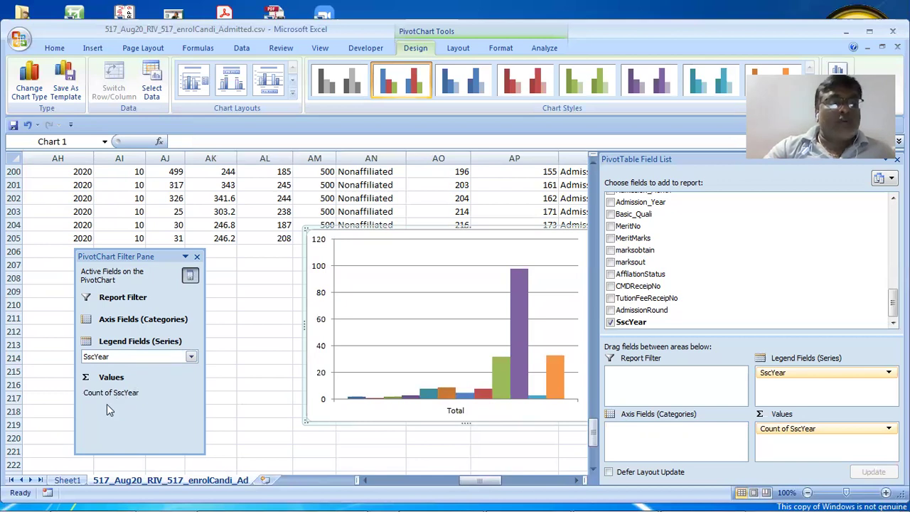
- Hide the PivotTable field list and move the PivotChart just below the last data rows
{"action": "left_click", "coordinate": [190, 277]}
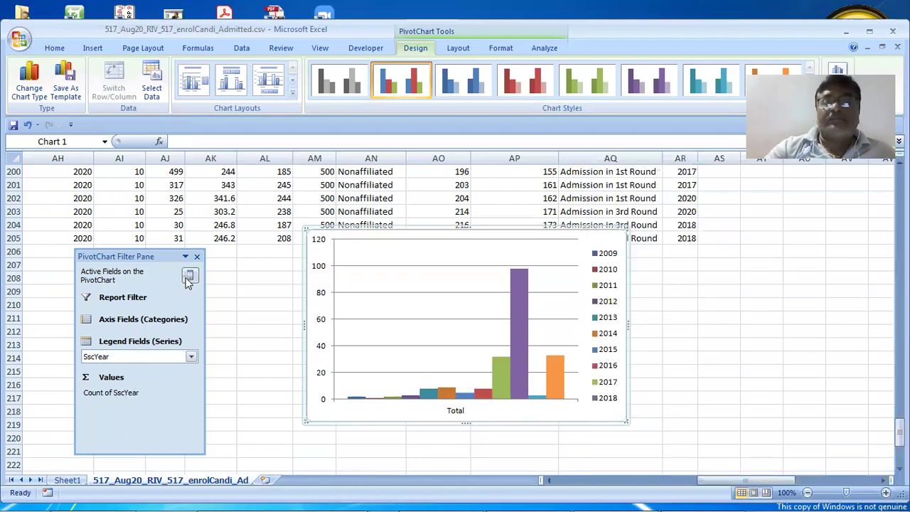
{"action": "left_click", "coordinate": [189, 277]}
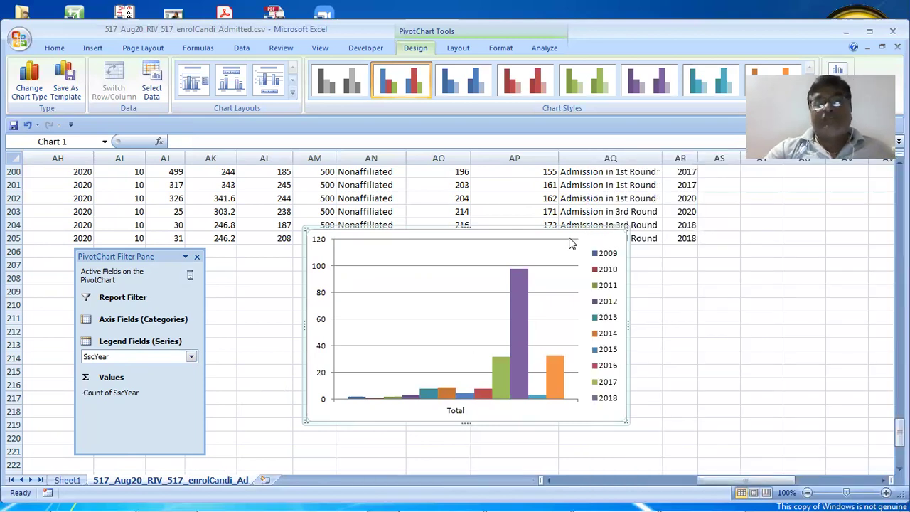
{"action": "left_click_drag", "start_coordinate": [587, 284], "coordinate": [576, 370]}
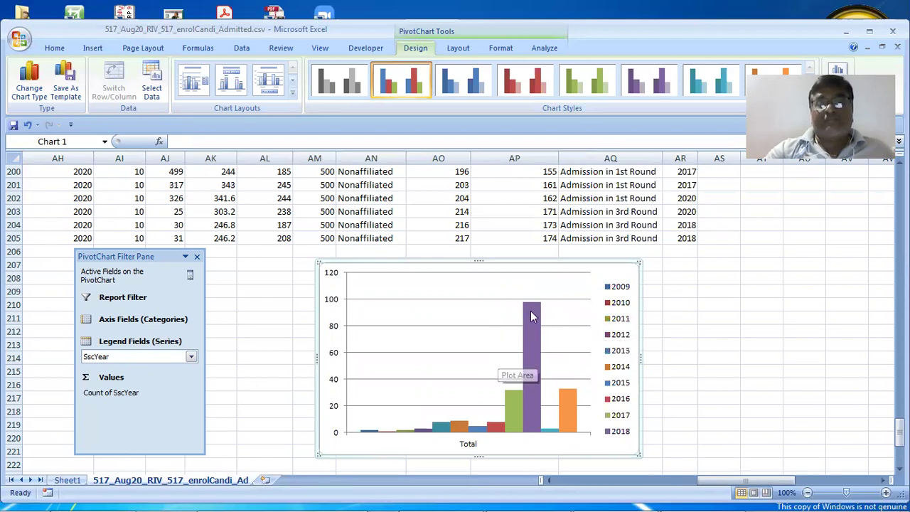
{"action": "mouse_move", "coordinate": [532, 316]}
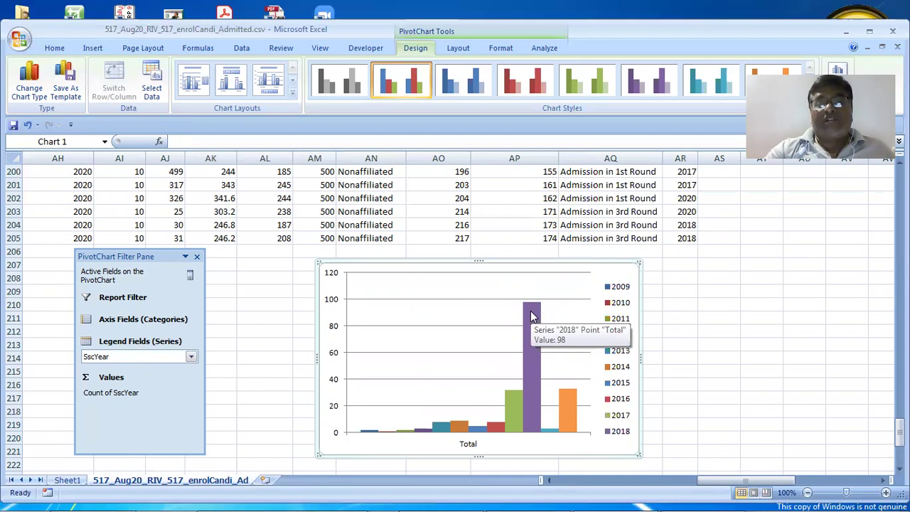
{"action": "mouse_move", "coordinate": [517, 407]}
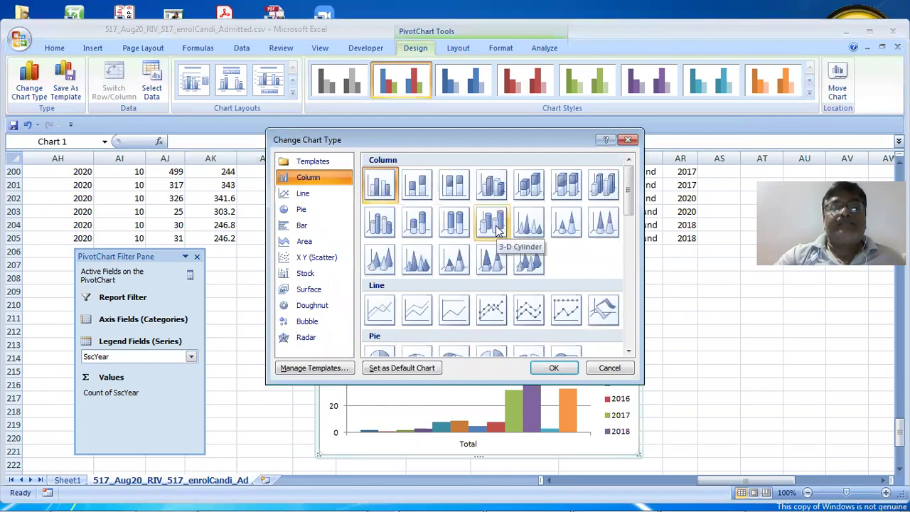
- Change the PivotChart's type to the clustered cylinder column chart
{"action": "left_click", "coordinate": [388, 227]}
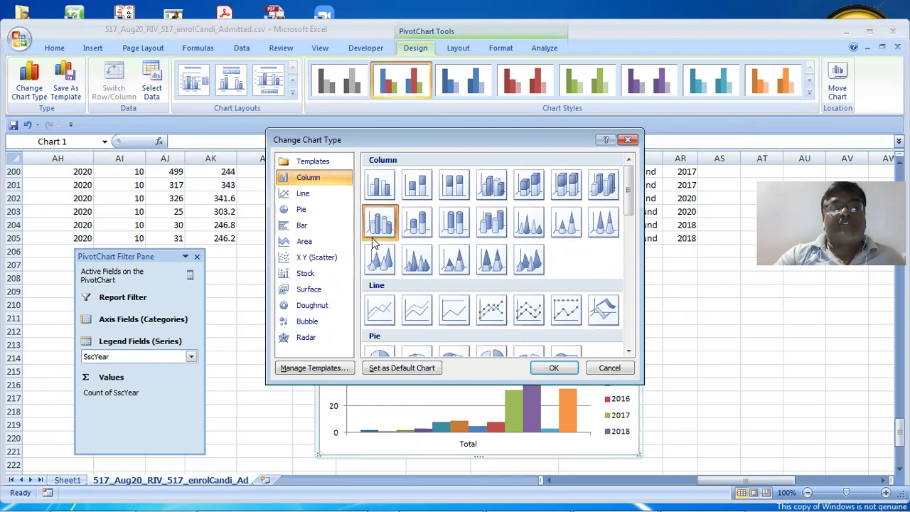
{"action": "left_click", "coordinate": [329, 228]}
{"action": "scroll", "coordinate": [395, 219], "scroll_direction": "up", "scroll_amount": 5}
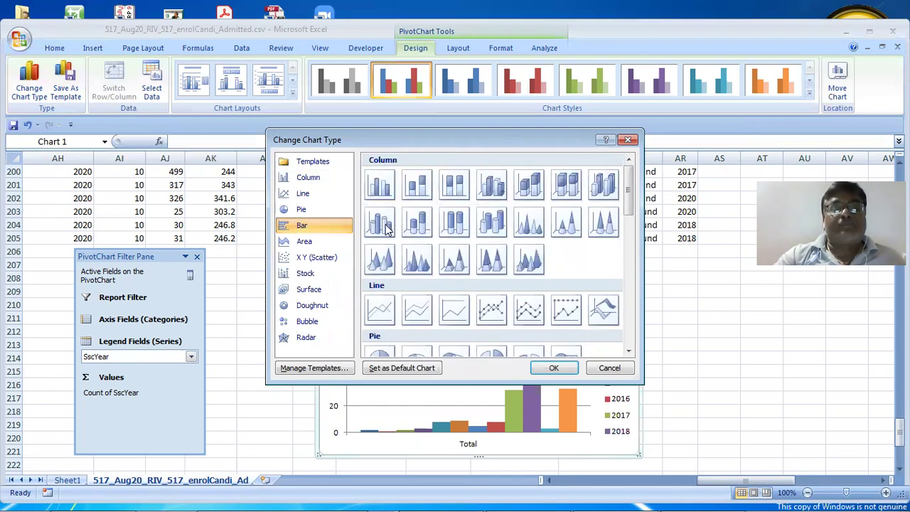
{"action": "left_click", "coordinate": [386, 224]}
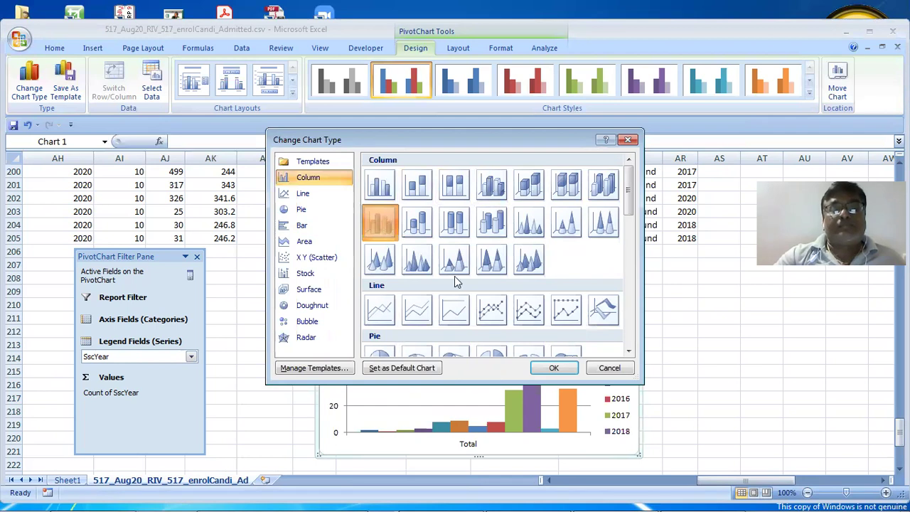
{"action": "key", "text": "Return"}
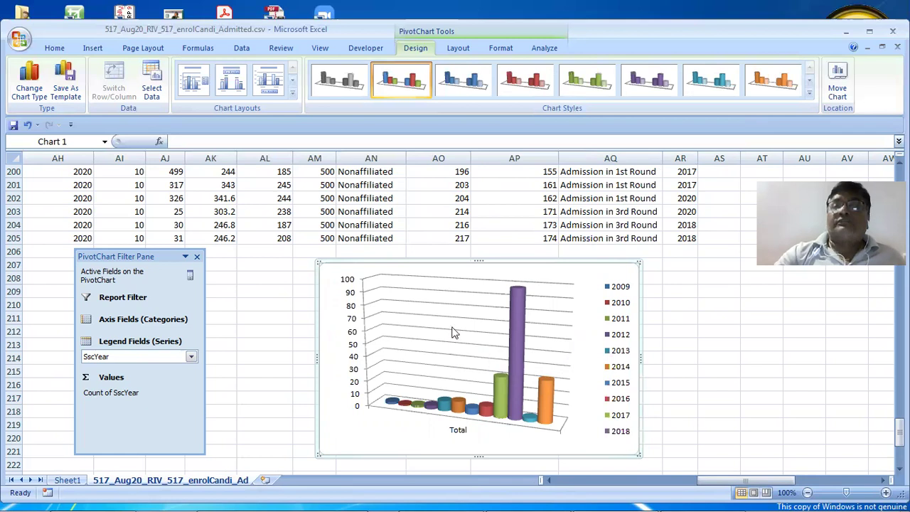
- Try the teal chart style on the cylinder PivotChart, and apply the orange style instead
{"action": "left_click", "coordinate": [720, 84]}
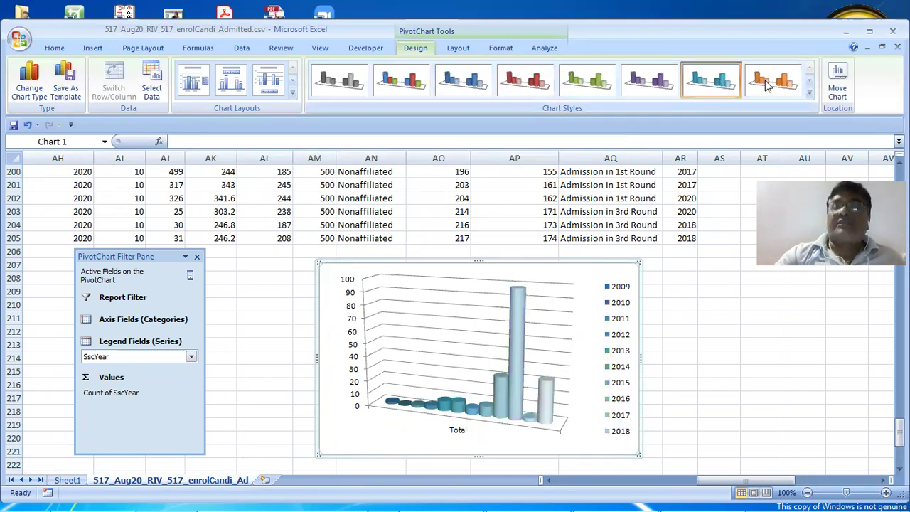
{"action": "left_click", "coordinate": [768, 84]}
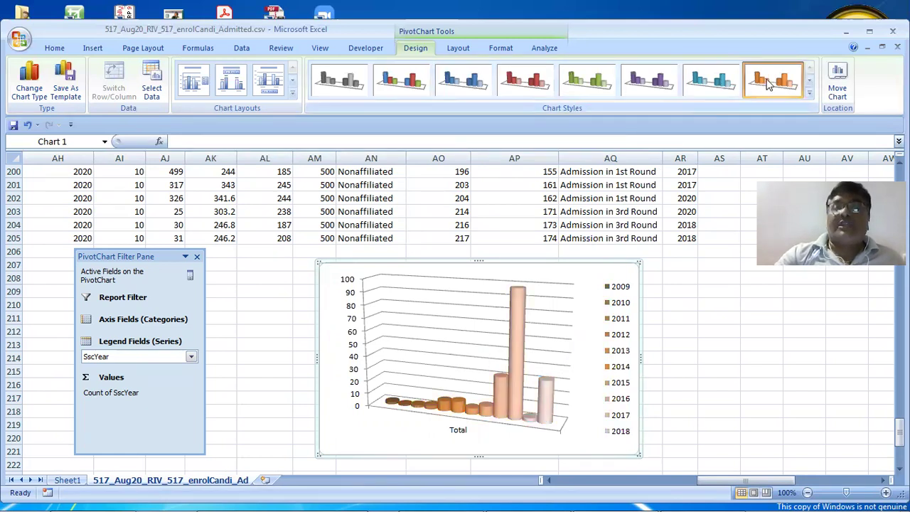
- Apply the blue chart style to the PivotChart, try the layout with data labels, and choose the layout with a title and legend below
{"action": "left_click", "coordinate": [535, 94]}
{"action": "left_click", "coordinate": [470, 75]}
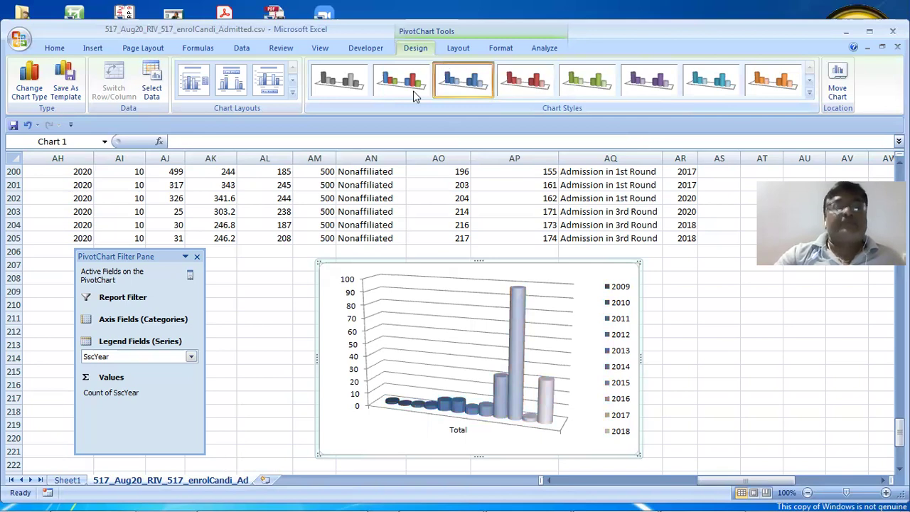
{"action": "left_click", "coordinate": [242, 82]}
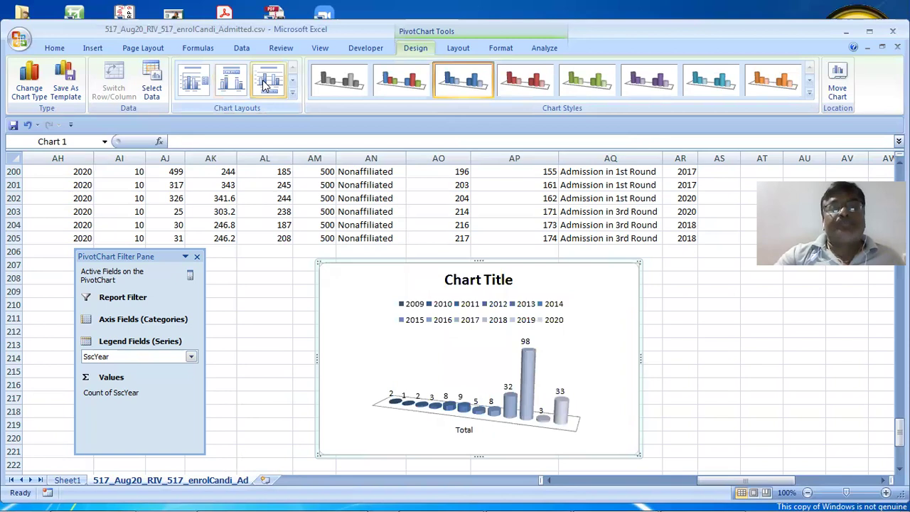
{"action": "left_click", "coordinate": [265, 83]}
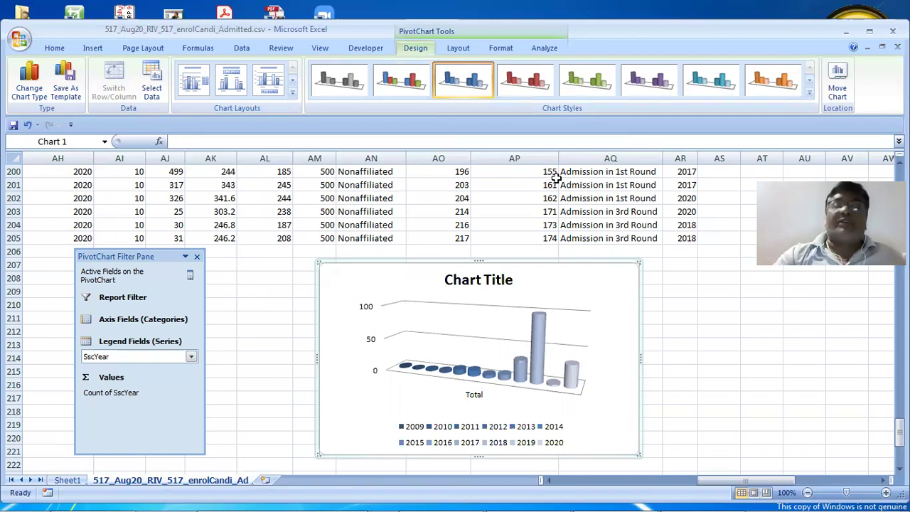
- Delete the chart title and the whole PivotChart from the admissions data sheet
{"action": "left_click", "coordinate": [513, 212]}
{"action": "left_click", "coordinate": [489, 264]}
{"action": "left_click", "coordinate": [346, 270]}
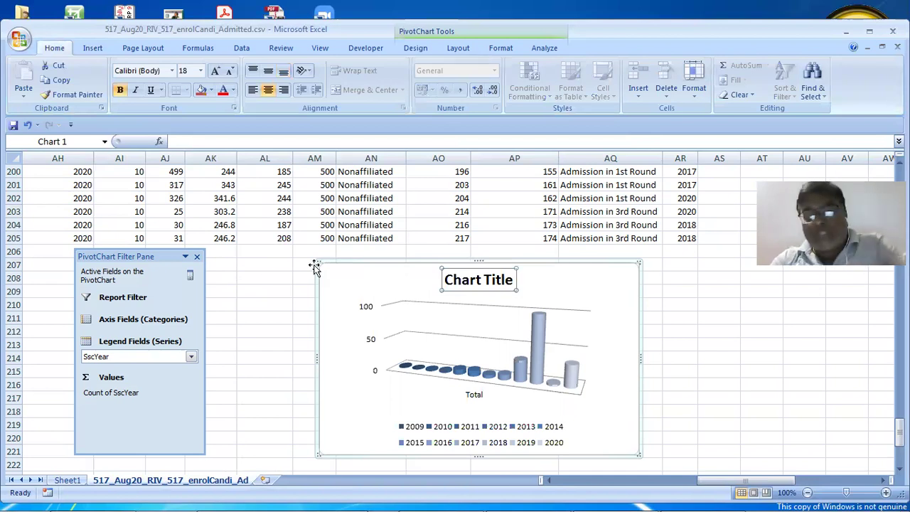
{"action": "key", "text": "Delete"}
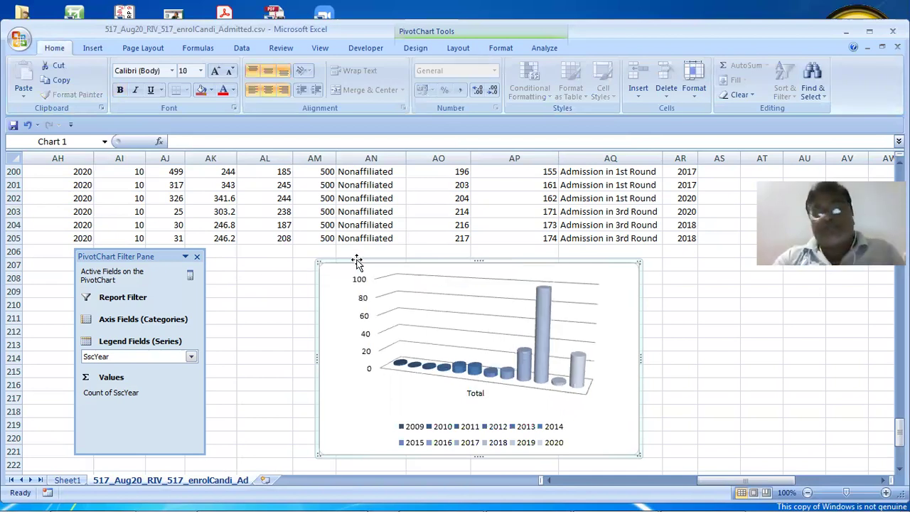
{"action": "key", "text": "Delete"}
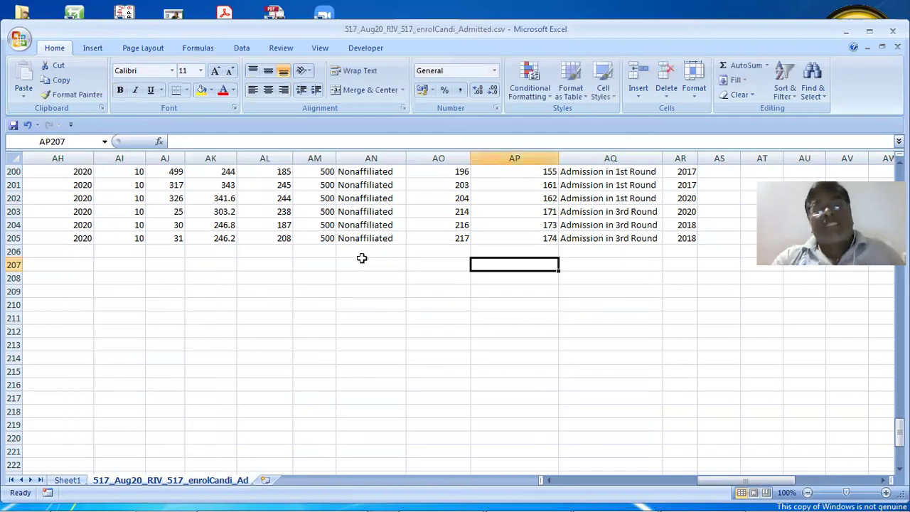
- Return to the header row and first column of the admissions data
{"action": "scroll", "coordinate": [361, 260], "scroll_direction": "up", "scroll_amount": 16}
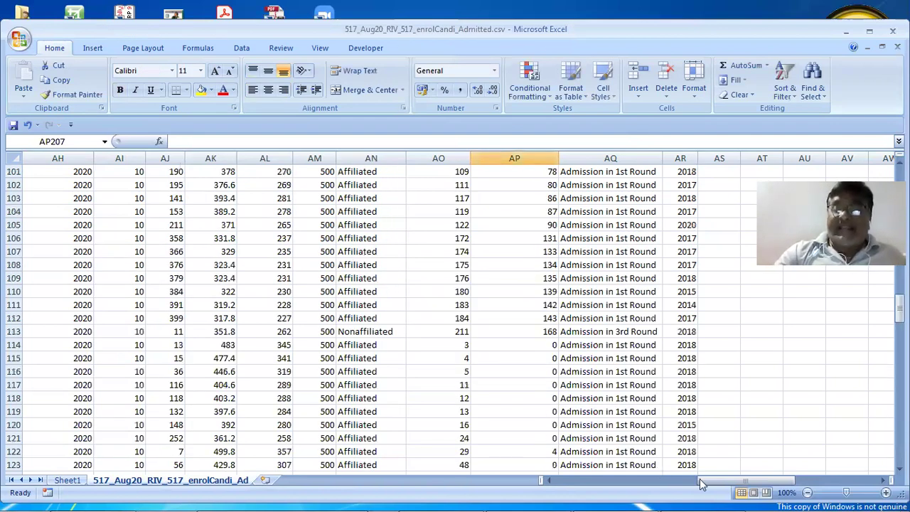
{"action": "scroll", "coordinate": [708, 486], "scroll_direction": "up", "scroll_amount": 1}
{"action": "scroll", "coordinate": [173, 320], "scroll_direction": "left", "scroll_amount": 10}
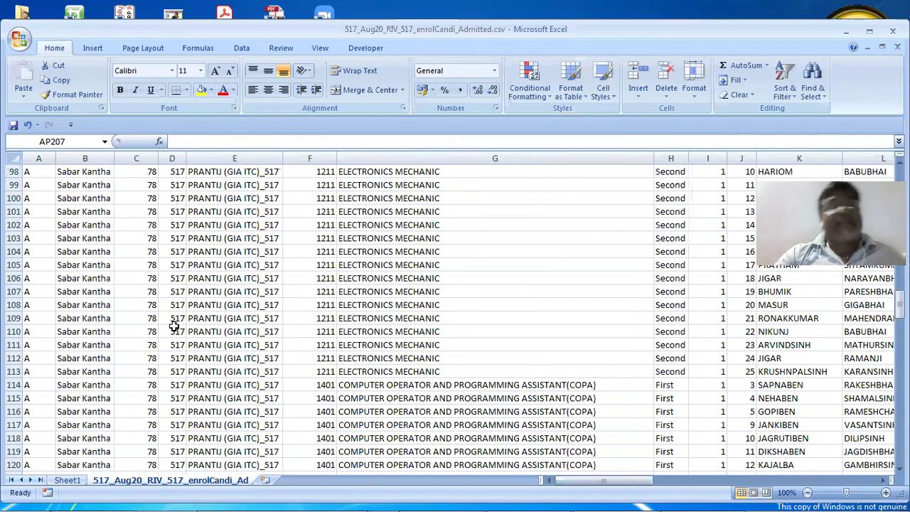
{"action": "scroll", "coordinate": [173, 325], "scroll_direction": "up", "scroll_amount": 18}
{"action": "scroll", "coordinate": [173, 325], "scroll_direction": "up", "scroll_amount": 15}
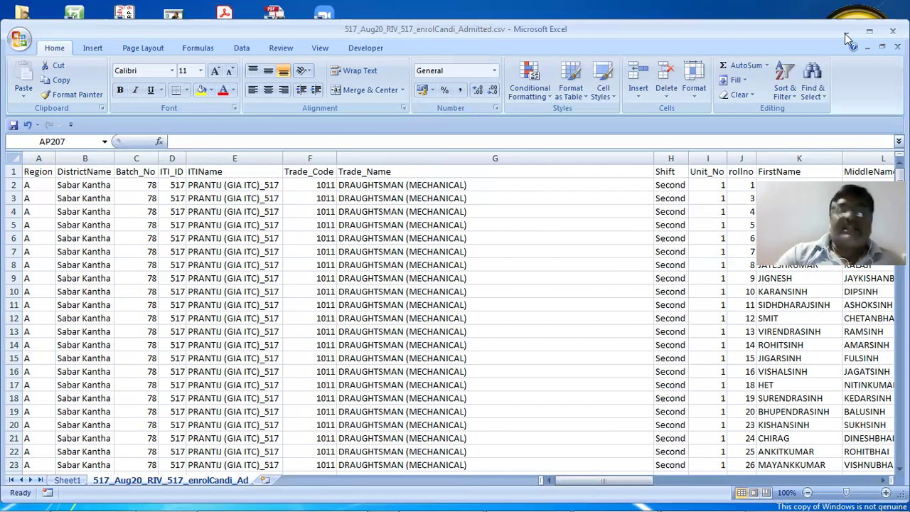
- Switch to the Word document and review the What-if Analysis and Solver entries in the list of data analysis tools
{"action": "mouse_move", "coordinate": [491, 506]}
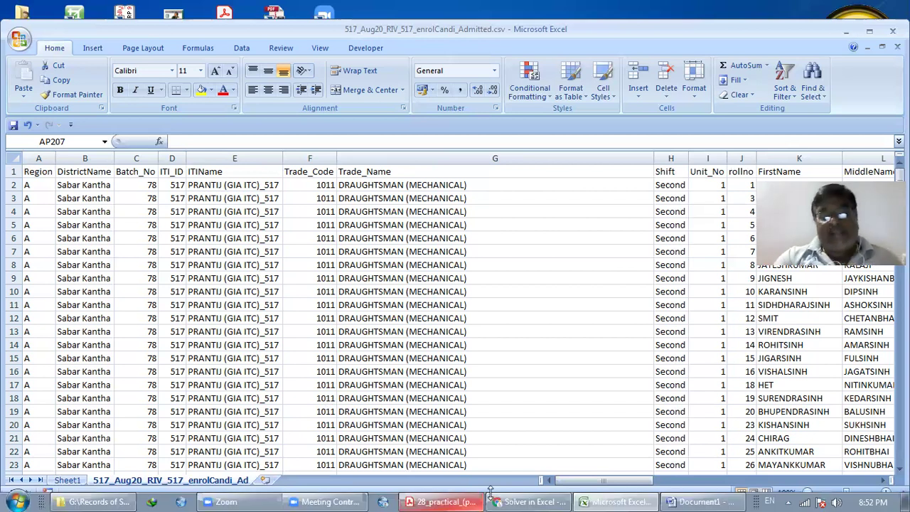
{"action": "left_click", "coordinate": [717, 497]}
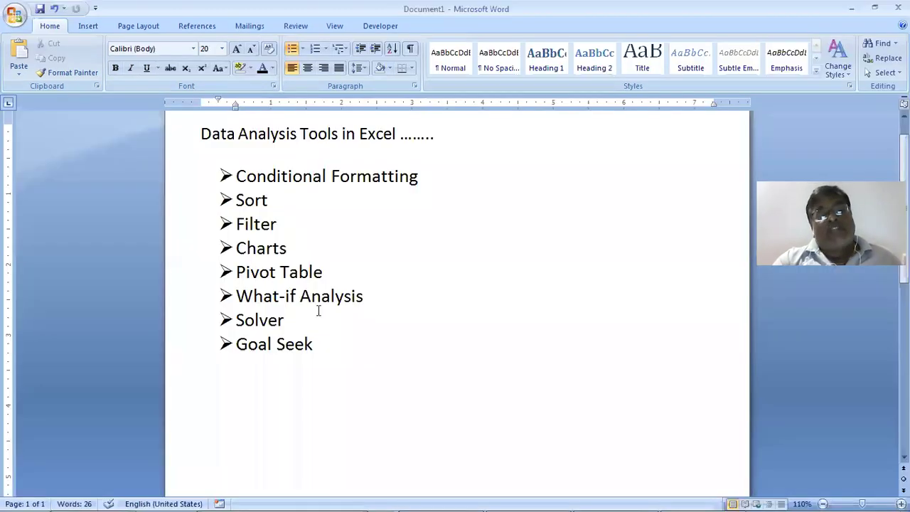
{"action": "left_click_drag", "start_coordinate": [318, 311], "coordinate": [242, 315]}
{"action": "left_click", "coordinate": [444, 414]}
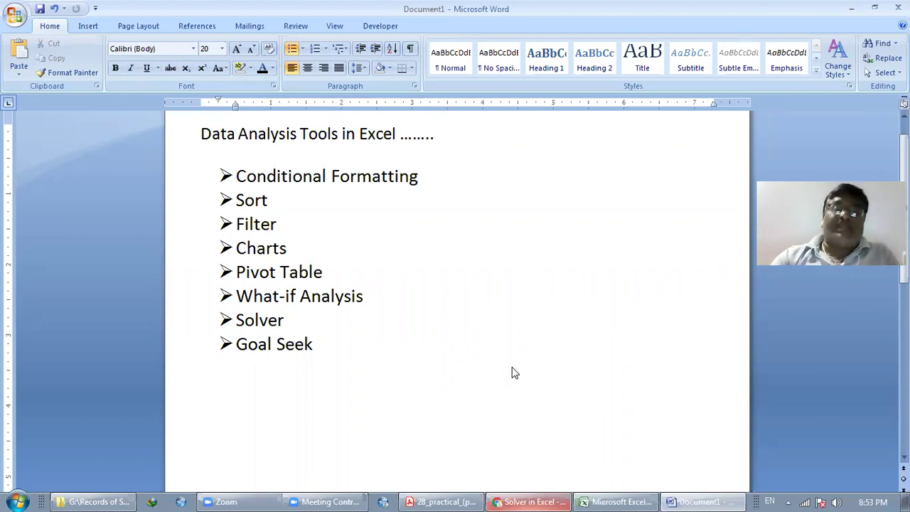
- Switch to the Chrome window showing the Solver tutorial, move it to the screen's left edge and widen it across the screen
{"action": "key", "text": "alt+Tab"}
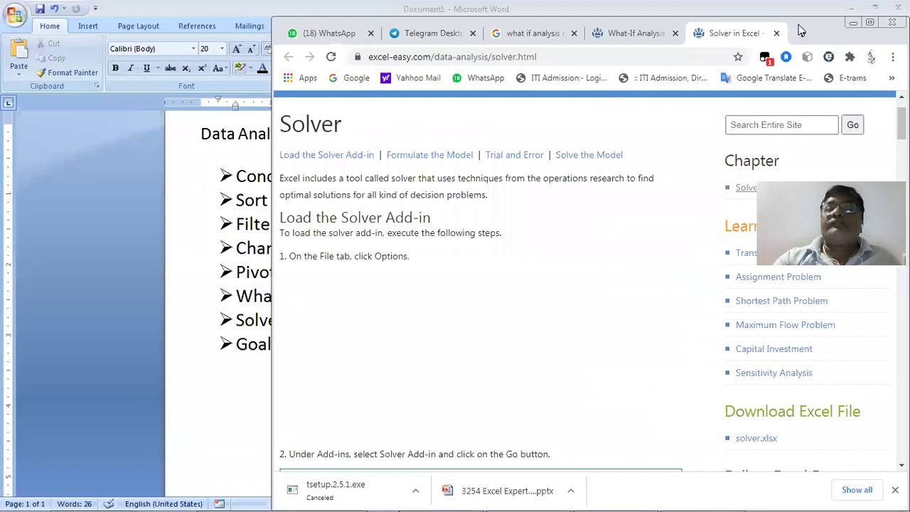
{"action": "double_click", "coordinate": [828, 21]}
{"action": "left_click_drag", "start_coordinate": [816, 26], "coordinate": [559, 37]}
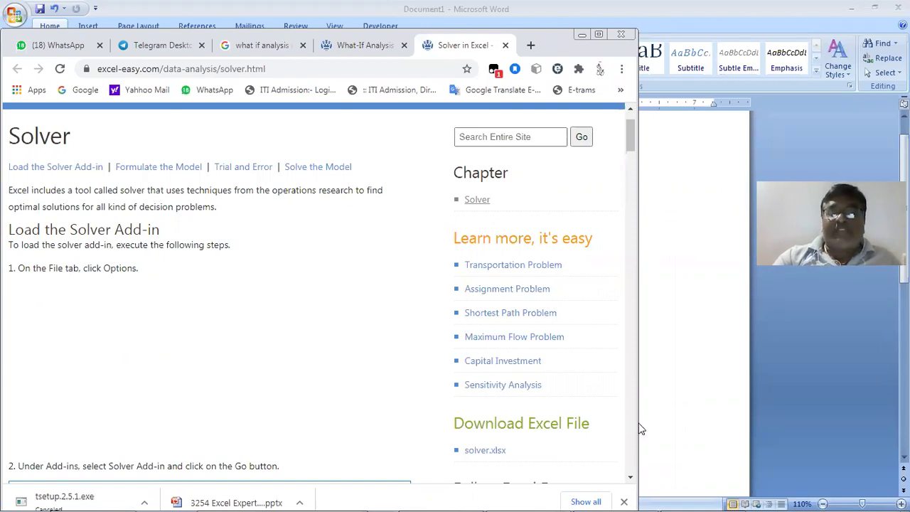
{"action": "left_click_drag", "start_coordinate": [637, 421], "coordinate": [909, 421]}
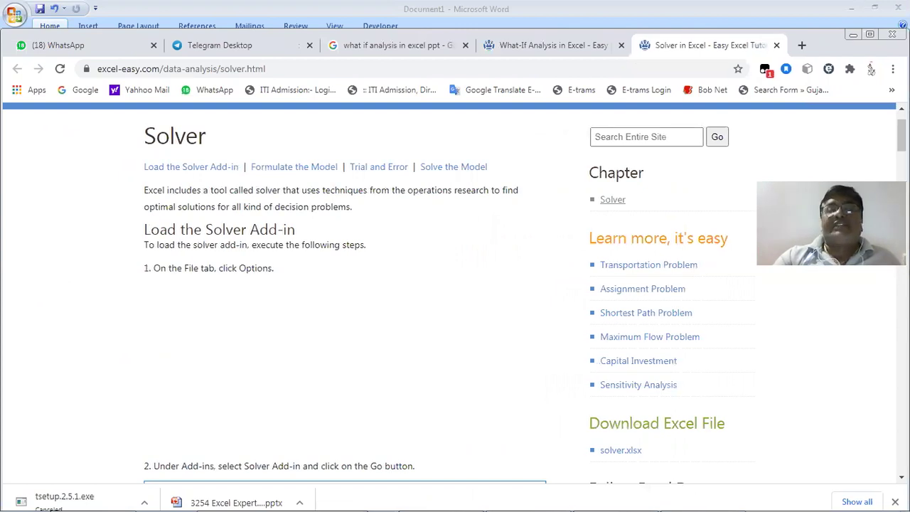
- Open the What-If Analysis tutorial page and read through its introduction and Book Store example to the Create Different Scenarios section
{"action": "left_click", "coordinate": [570, 52]}
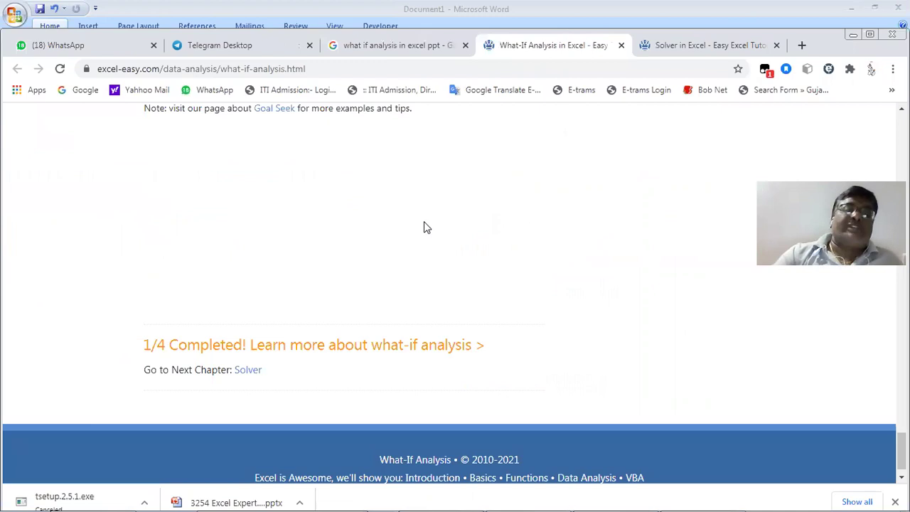
{"action": "scroll", "coordinate": [424, 227], "scroll_direction": "up", "scroll_amount": 10}
{"action": "scroll", "coordinate": [423, 227], "scroll_direction": "up", "scroll_amount": 10}
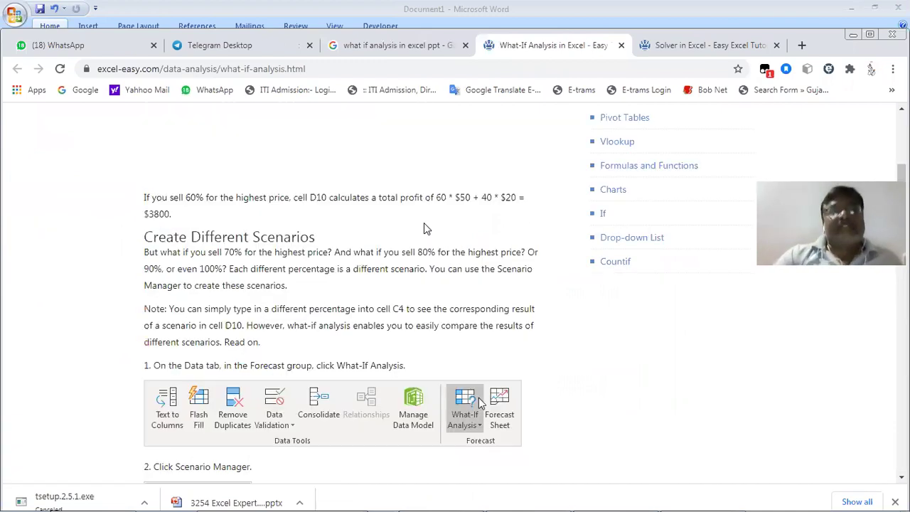
{"action": "scroll", "coordinate": [424, 228], "scroll_direction": "up", "scroll_amount": 8}
{"action": "scroll", "coordinate": [424, 228], "scroll_direction": "down", "scroll_amount": 1}
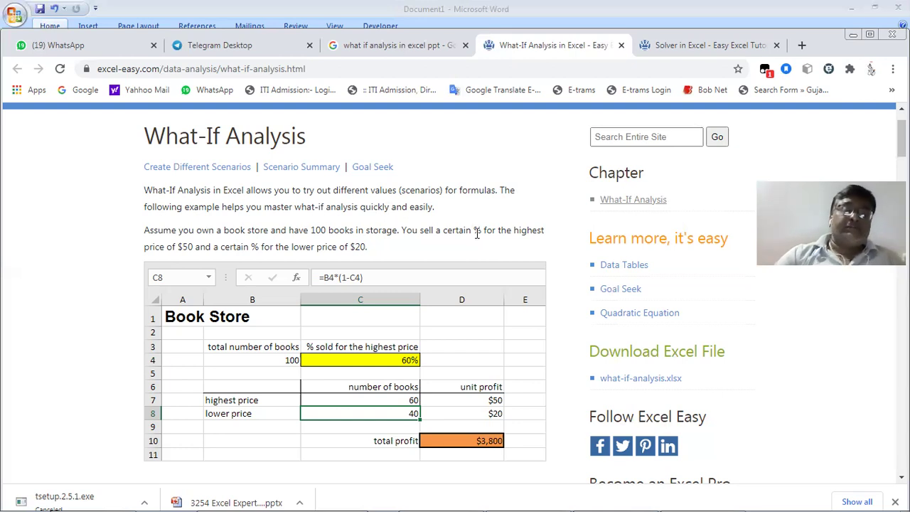
{"action": "scroll", "coordinate": [192, 184], "scroll_direction": "down", "scroll_amount": 1}
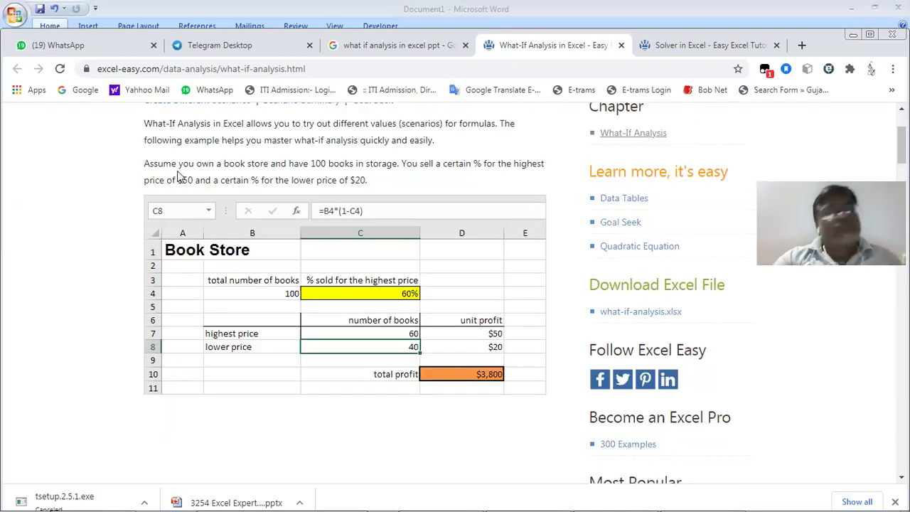
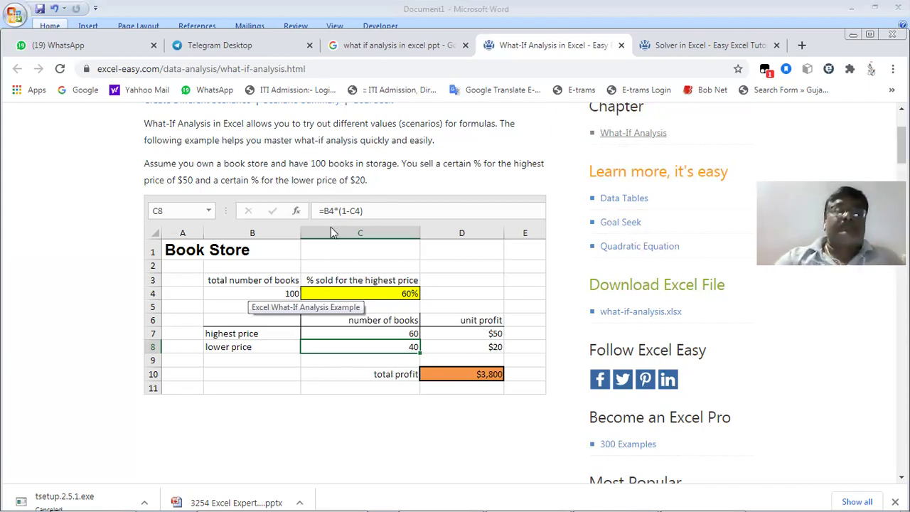
{"action": "scroll", "coordinate": [260, 197], "scroll_direction": "down", "scroll_amount": 4}
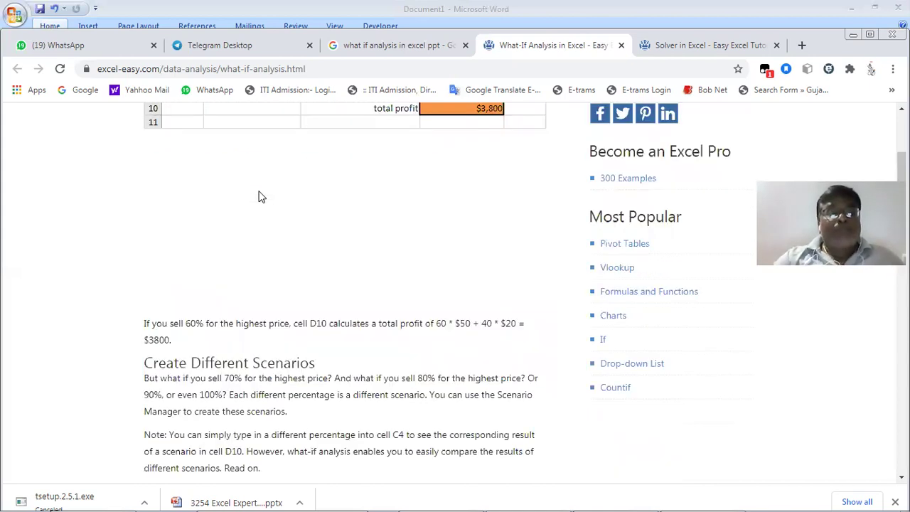
- Read the Book Store example and the Create Different Scenarios section on the What-If Analysis tutorial page
{"action": "scroll", "coordinate": [260, 197], "scroll_direction": "down", "scroll_amount": 1}
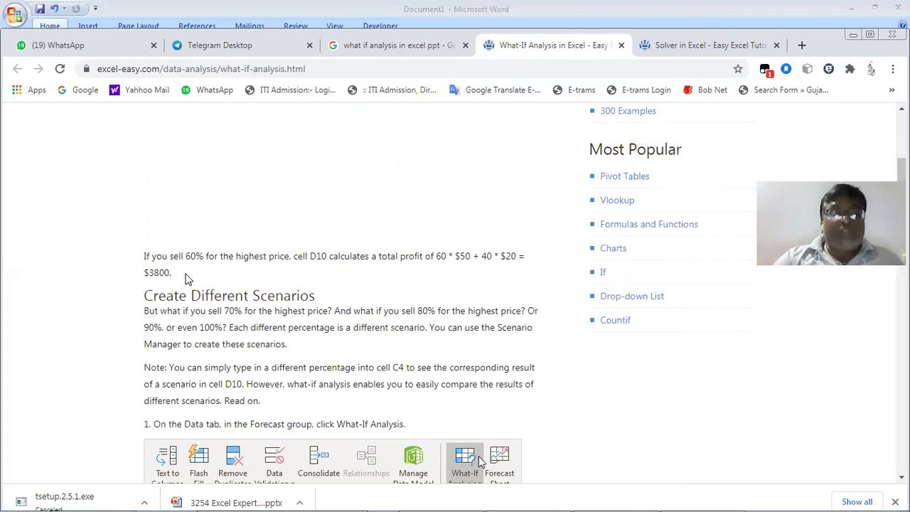
{"action": "key", "text": "F5"}
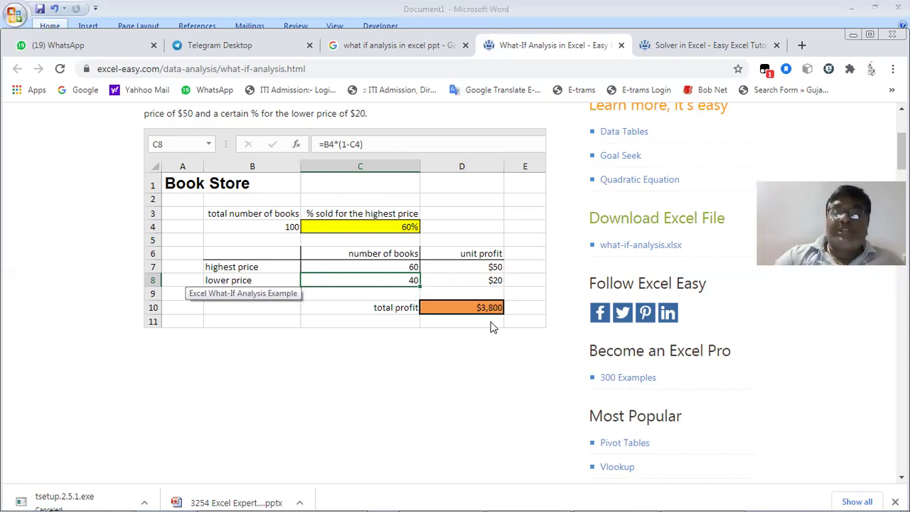
{"action": "scroll", "coordinate": [491, 327], "scroll_direction": "down", "scroll_amount": 5}
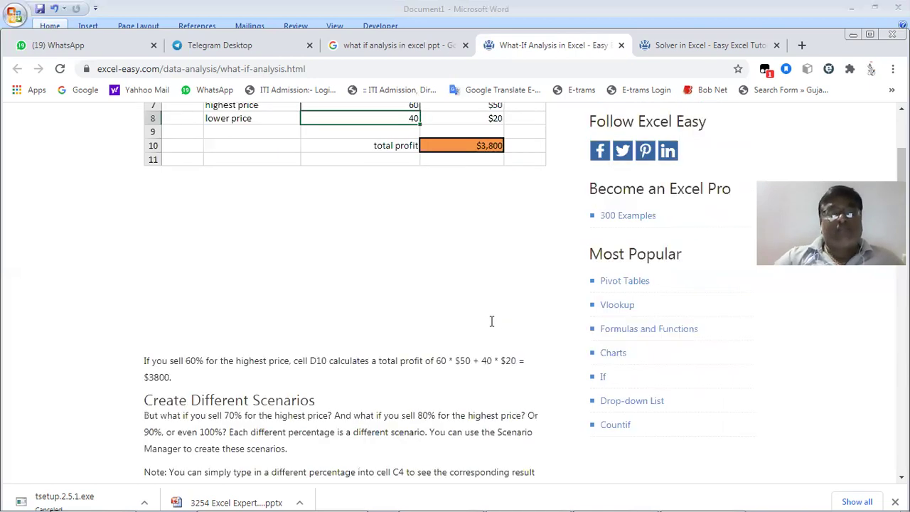
{"action": "scroll", "coordinate": [491, 322], "scroll_direction": "down", "scroll_amount": 1}
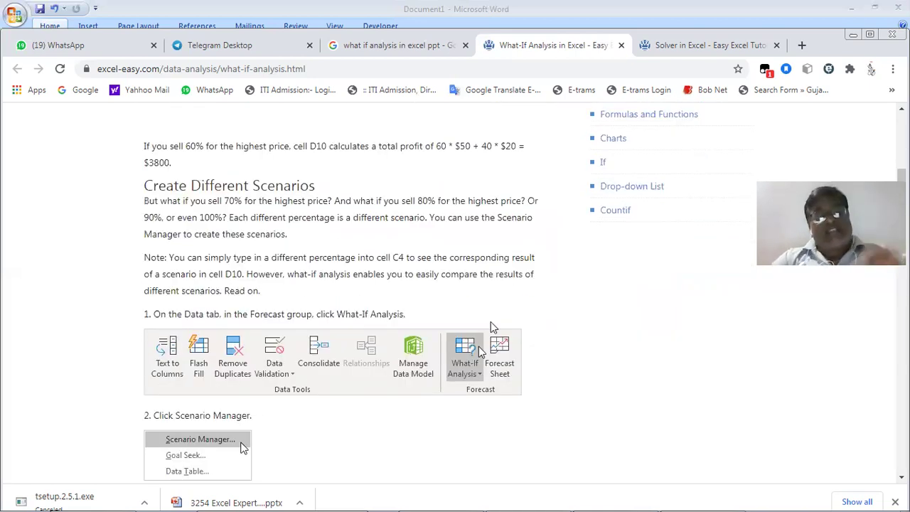
{"action": "scroll", "coordinate": [490, 327], "scroll_direction": "down", "scroll_amount": 1}
{"action": "scroll", "coordinate": [491, 327], "scroll_direction": "up", "scroll_amount": 2}
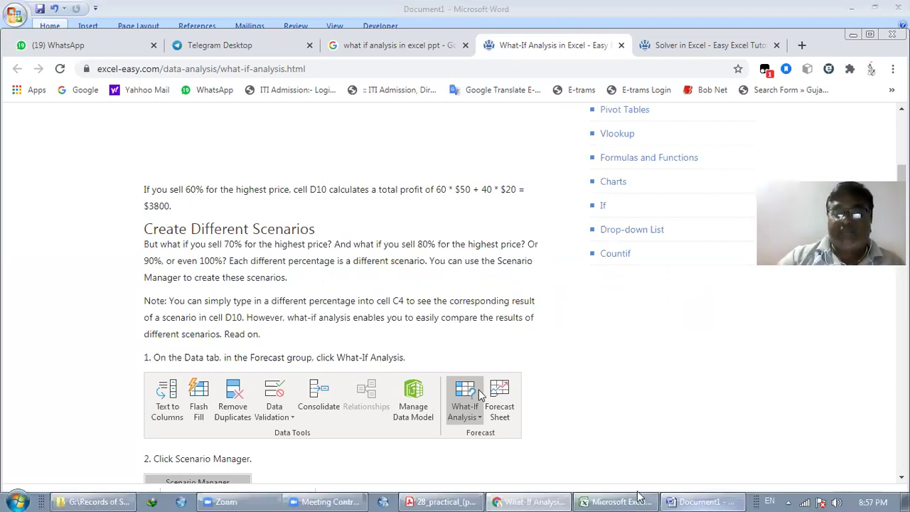
- Switch to Excel, close the open admitted-candidates CSV file without saving, and create a new blank workbook
{"action": "mouse_move", "coordinate": [640, 498]}
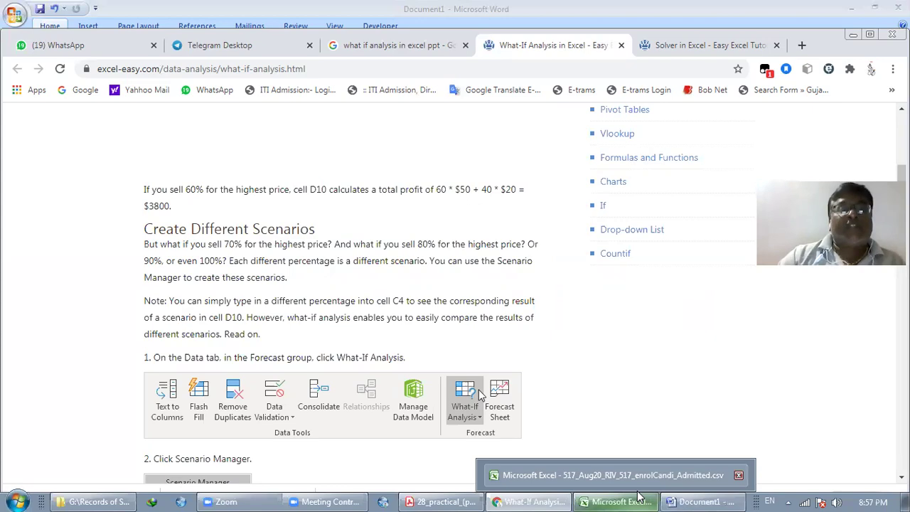
{"action": "left_click", "coordinate": [542, 472]}
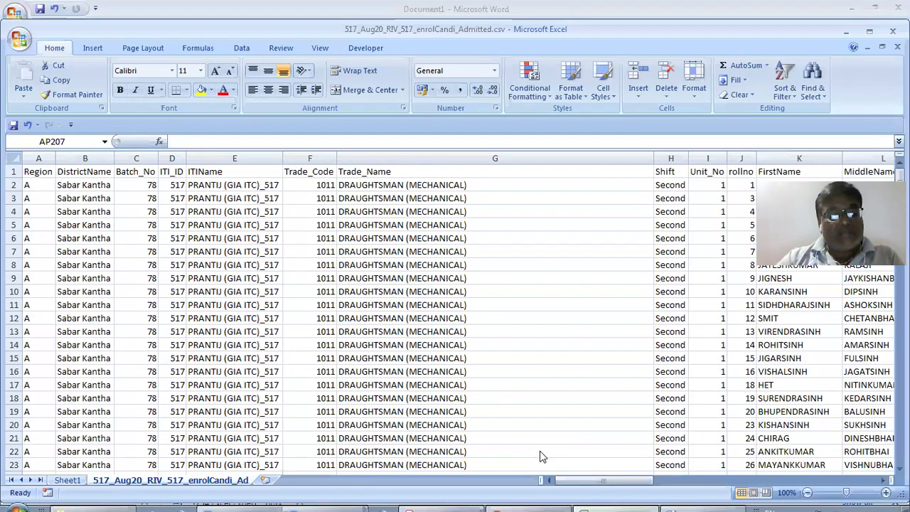
{"action": "key", "text": "alt+F4"}
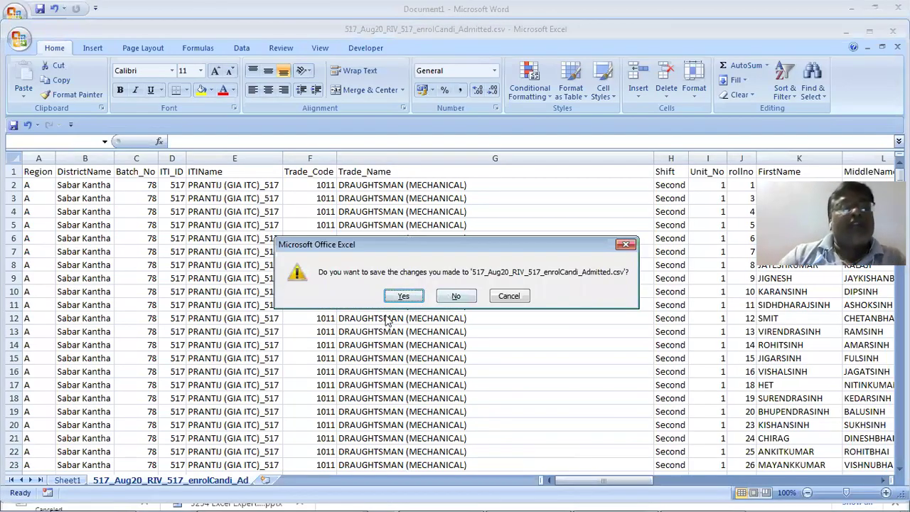
{"action": "key", "text": "n"}
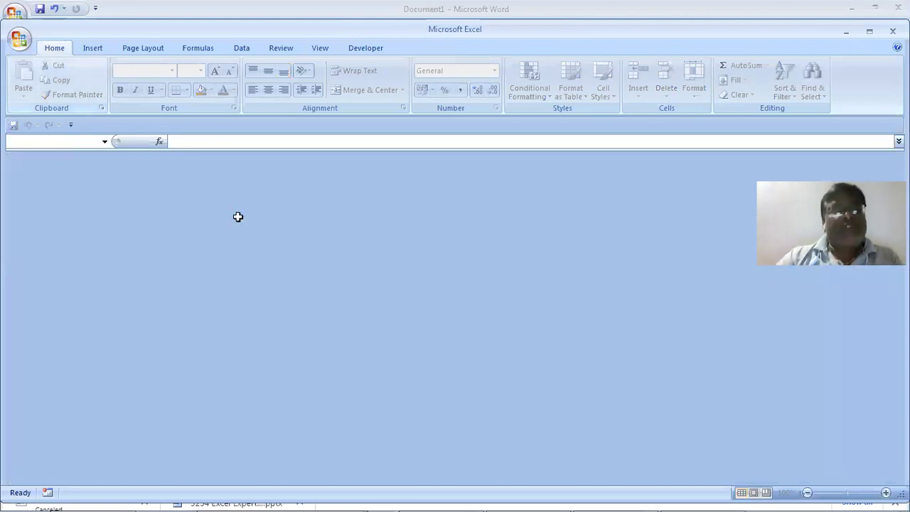
{"action": "key", "text": "ctrl+n"}
- Consult the Book Store example table on the What-If Analysis page in Chrome and return to the blank Excel workbook
{"action": "key", "text": "alt+Tab"}
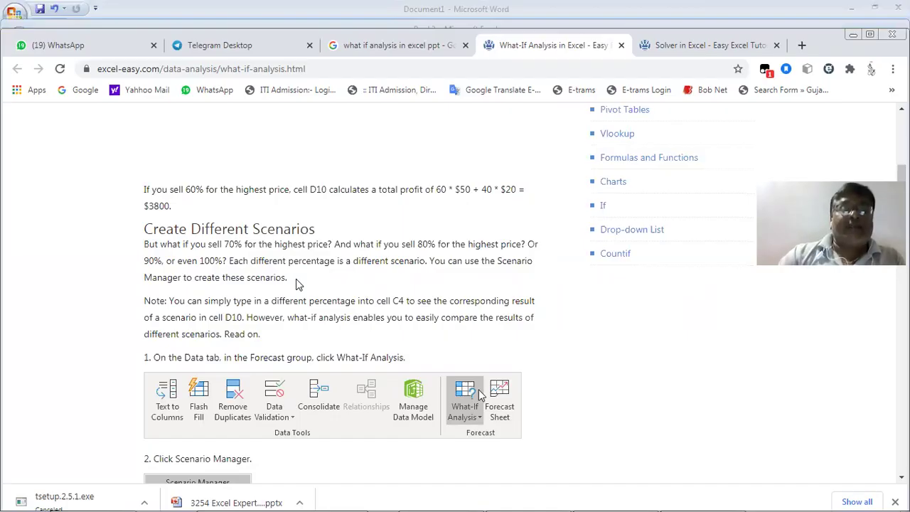
{"action": "scroll", "coordinate": [297, 283], "scroll_direction": "up", "scroll_amount": 5}
{"action": "scroll", "coordinate": [298, 283], "scroll_direction": "down", "scroll_amount": 1}
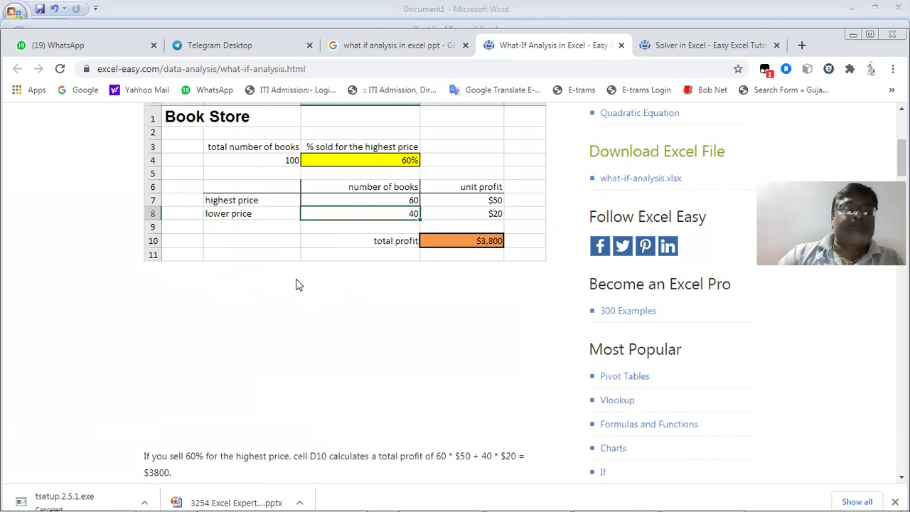
{"action": "scroll", "coordinate": [299, 284], "scroll_direction": "up", "scroll_amount": 2}
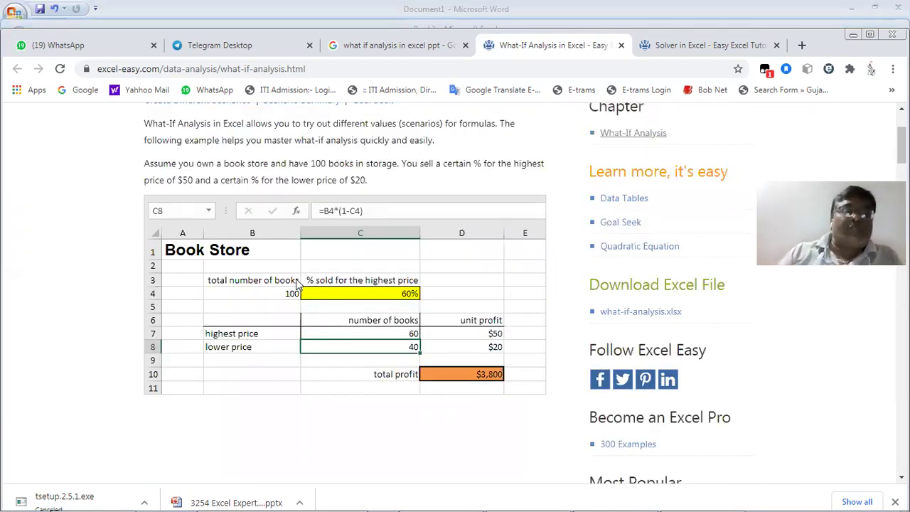
{"action": "key", "text": "alt+Tab"}
{"action": "key", "text": "Escape"}
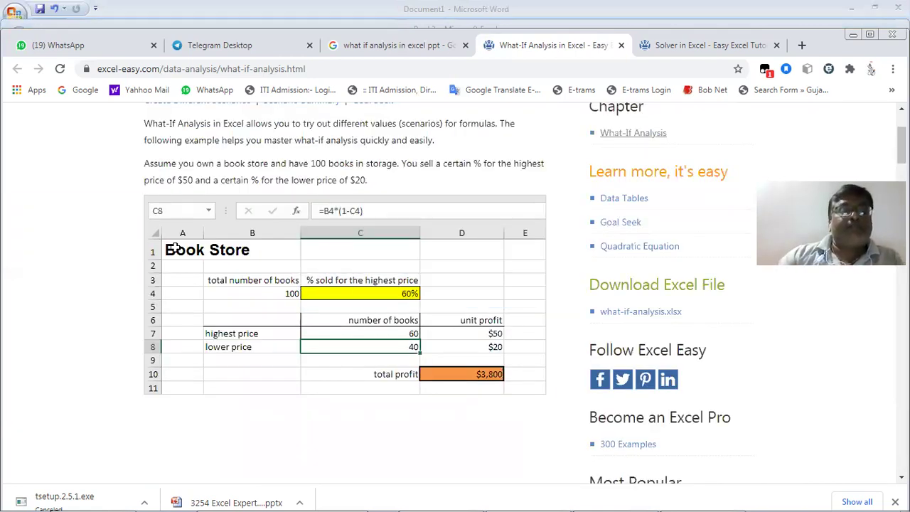
{"action": "key", "text": "alt+Tab"}
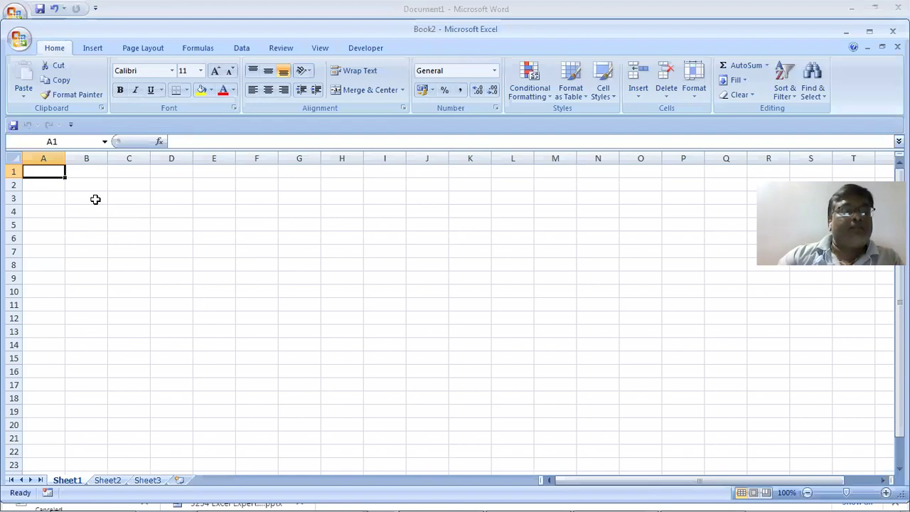
- Enter the label "Total Number of Books" in B3, fit column B to it, and enter 100 in B4
{"action": "left_click", "coordinate": [96, 198]}
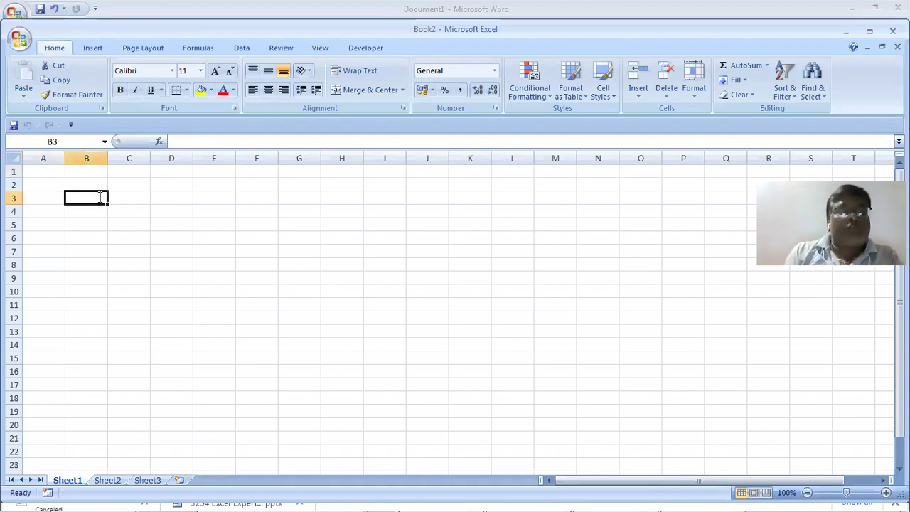
{"action": "type", "text": "Total Number of Books"}
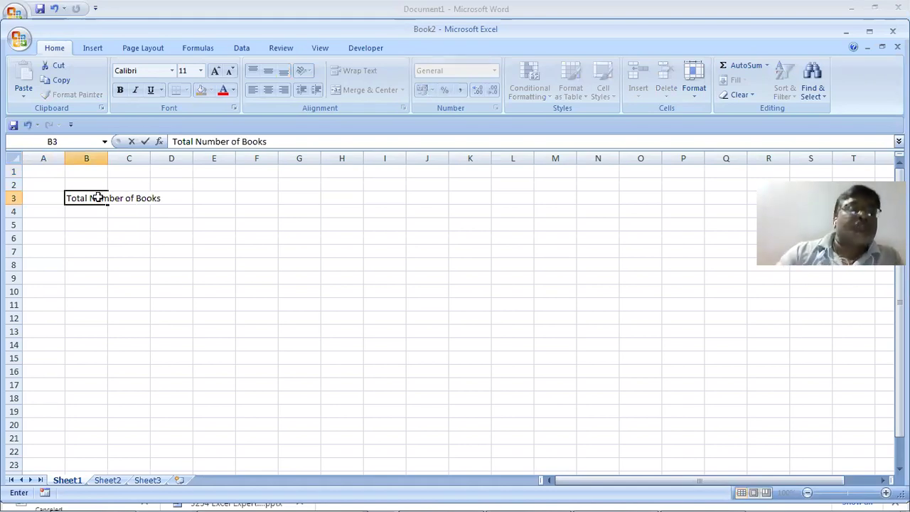
{"action": "key", "text": "Tab"}
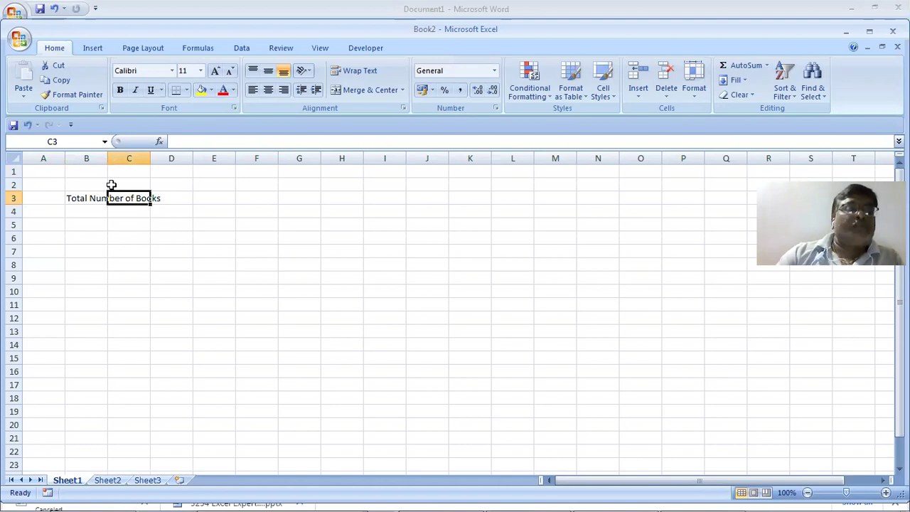
{"action": "double_click", "coordinate": [107, 158]}
{"action": "left_click", "coordinate": [130, 211]}
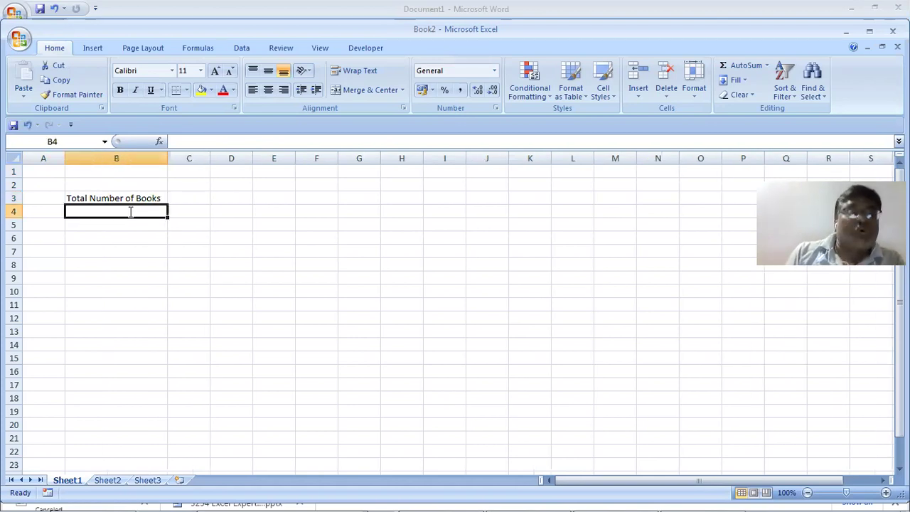
{"action": "type", "text": "100"}
{"action": "key", "text": "Tab"}
- Check the example table in Chrome, enter "% Sold for the Highest Prize" in C3 in Excel, and fit column C to the text
{"action": "key", "text": "alt+Tab"}
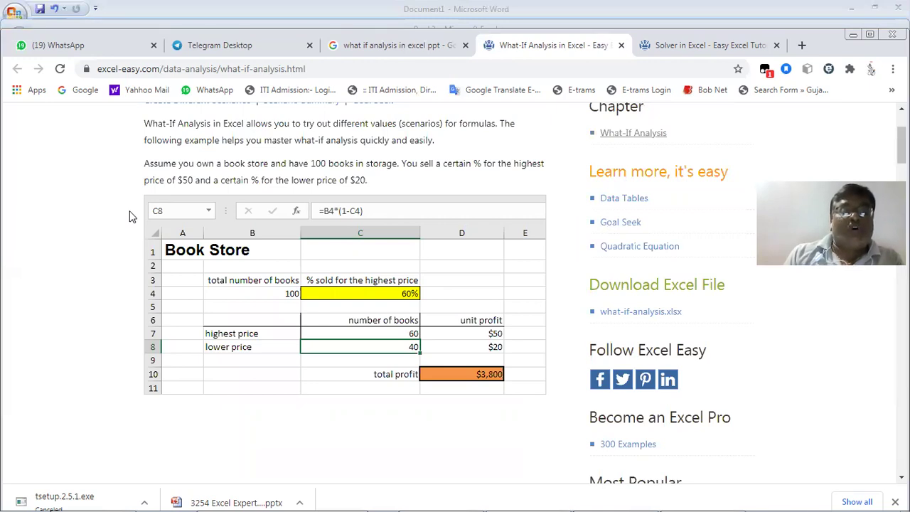
{"action": "key", "text": "alt+Tab"}
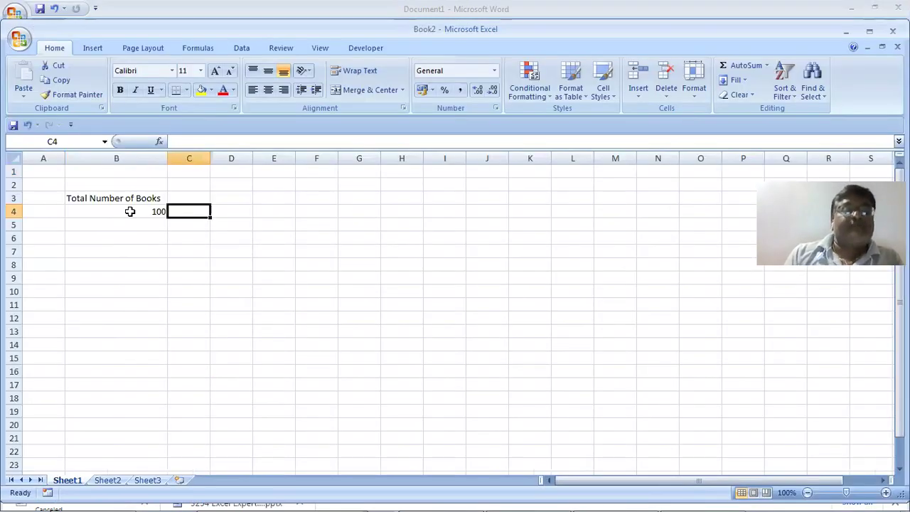
{"action": "key", "text": "Up"}
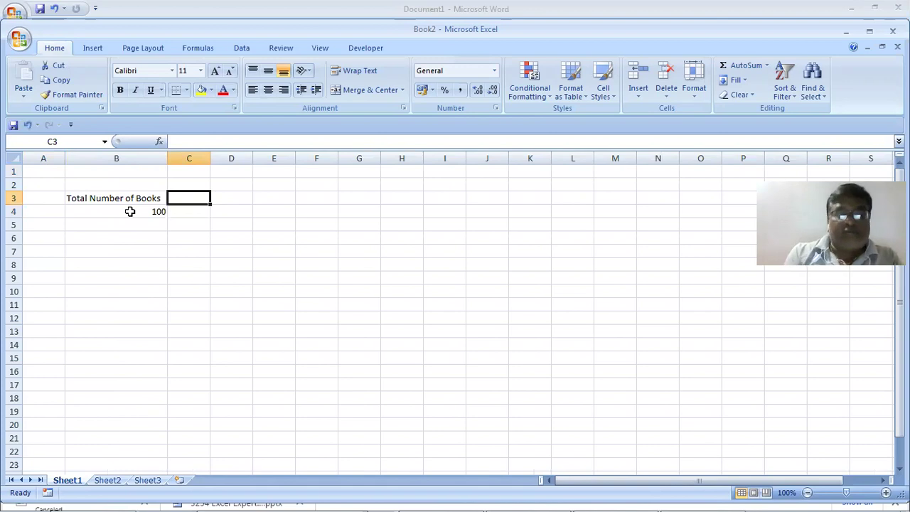
{"action": "type", "text": "% Sold for the Highest Prize"}
{"action": "key", "text": "Tab"}
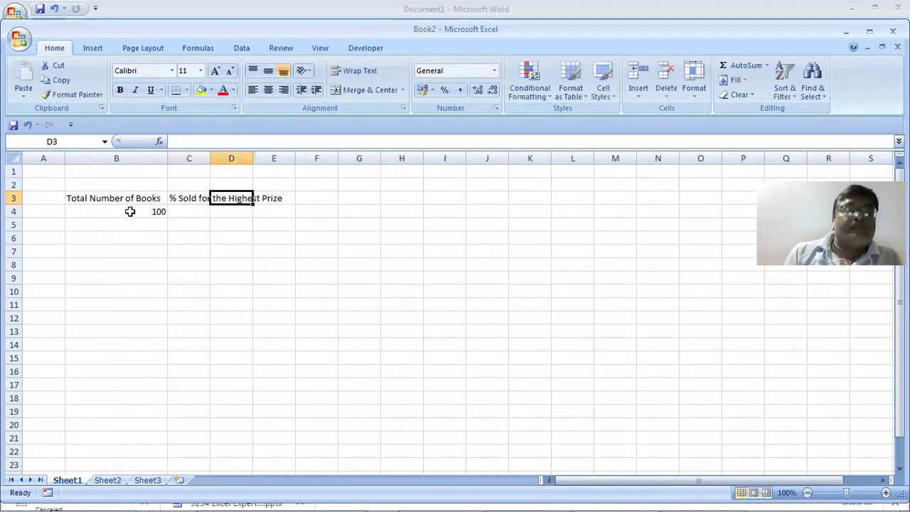
{"action": "key", "text": "Left"}
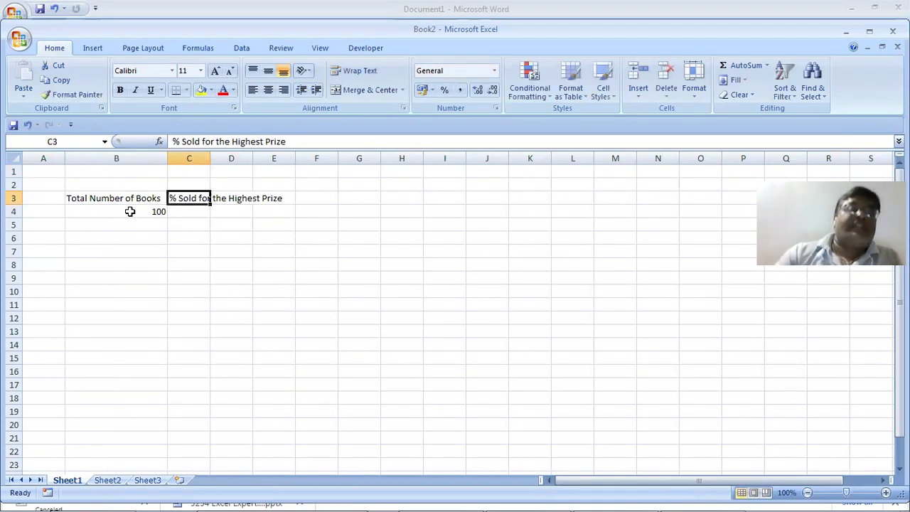
{"action": "double_click", "coordinate": [208, 158]}
- Fill in the percentage sold in C4, using the Percentage format and the value 0.6
{"action": "left_click", "coordinate": [224, 213]}
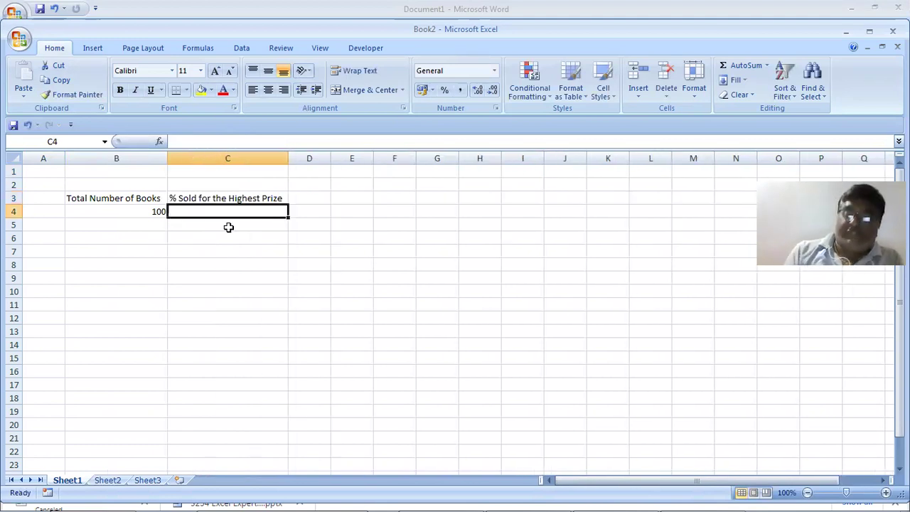
{"action": "type", "text": "60"}
{"action": "key", "text": "Tab"}
{"action": "key", "text": "alt+Tab"}
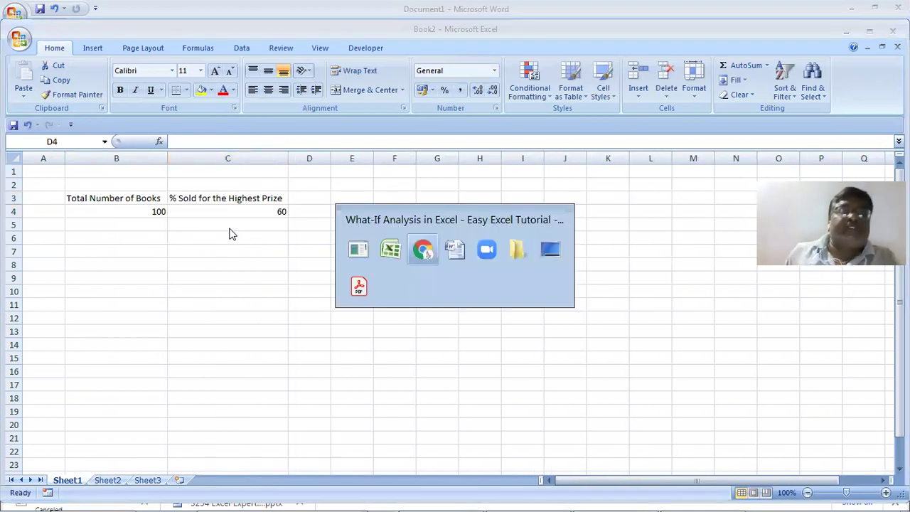
{"action": "key", "text": "alt+Tab"}
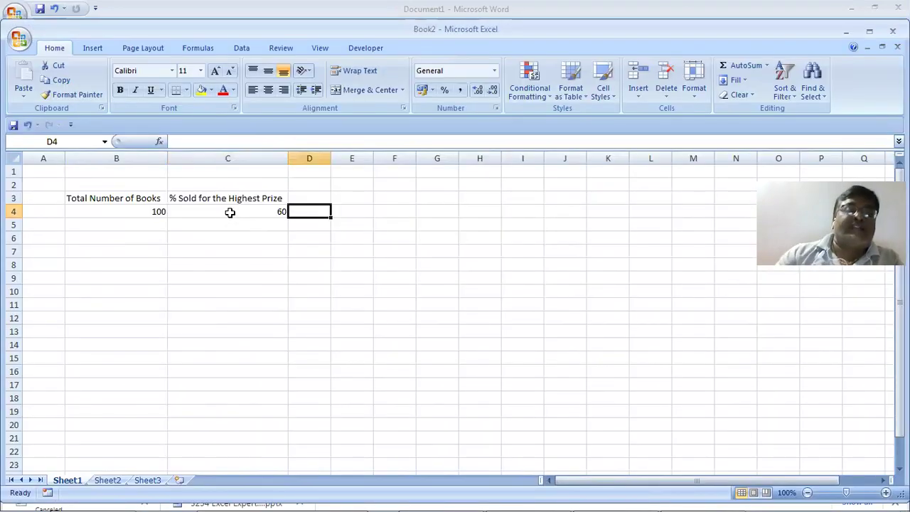
{"action": "left_click", "coordinate": [242, 211]}
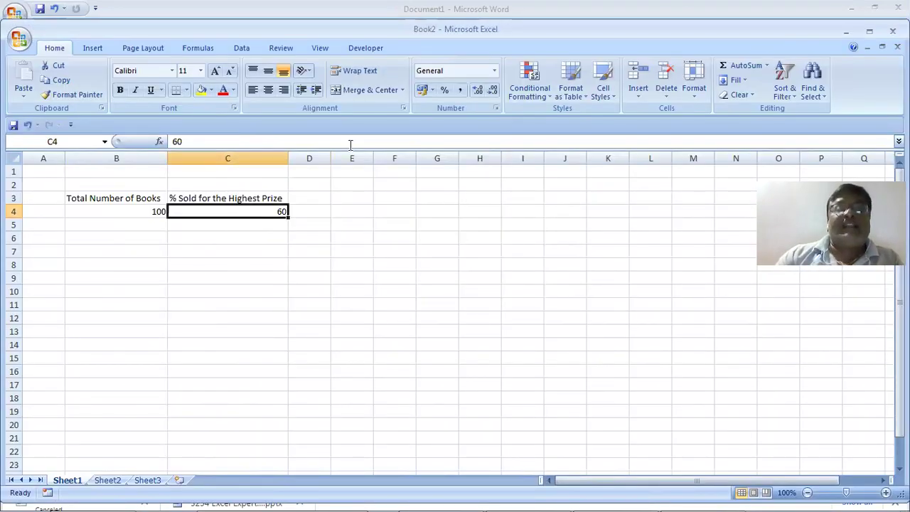
{"action": "left_click", "coordinate": [444, 90]}
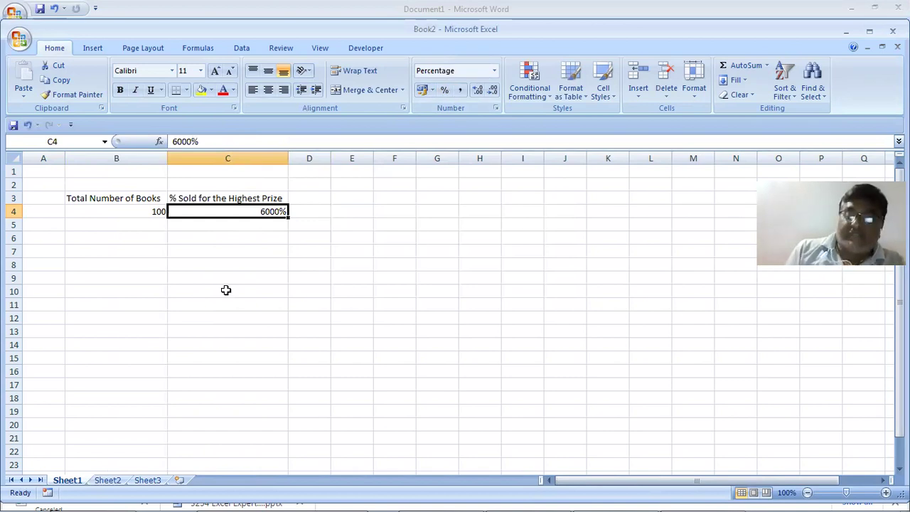
{"action": "type", "text": ".6"}
{"action": "key", "text": "Tab"}
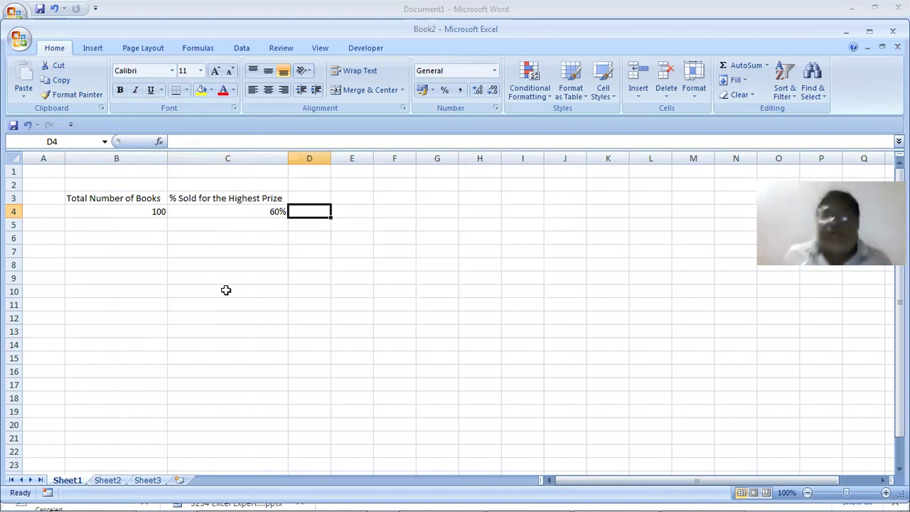
- Following the example table in Chrome, enter the headings "Number of Books" in C6 and "Unit Profit" in D6 in Excel
{"action": "key", "text": "alt+Tab"}
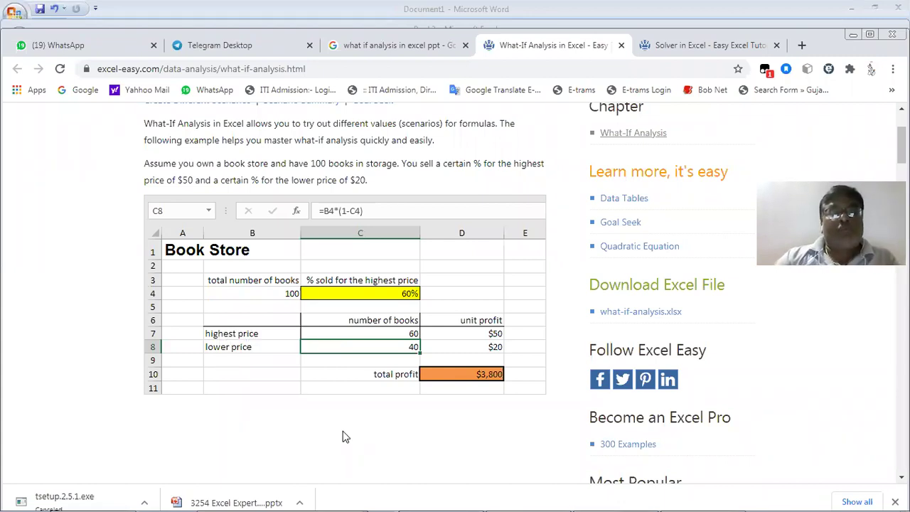
{"action": "key", "text": "alt+Tab"}
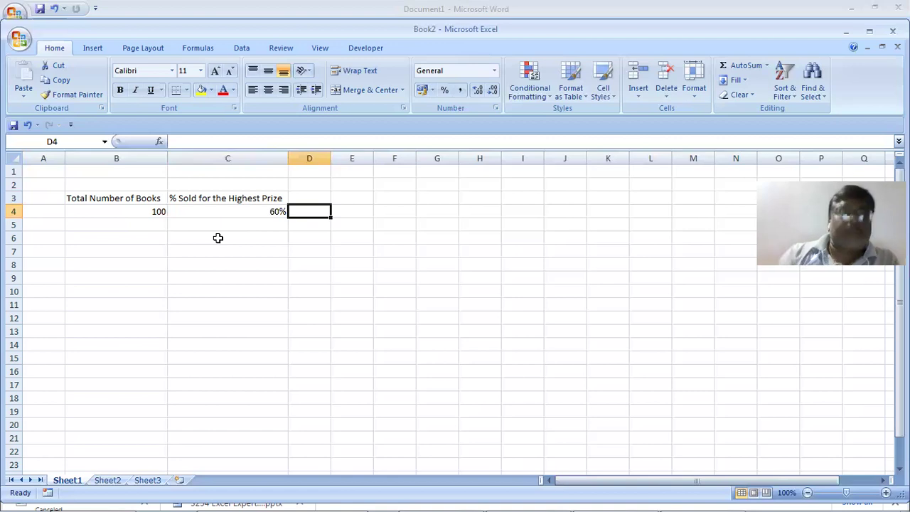
{"action": "left_click", "coordinate": [218, 239]}
{"action": "type", "text": "Number of Books"}
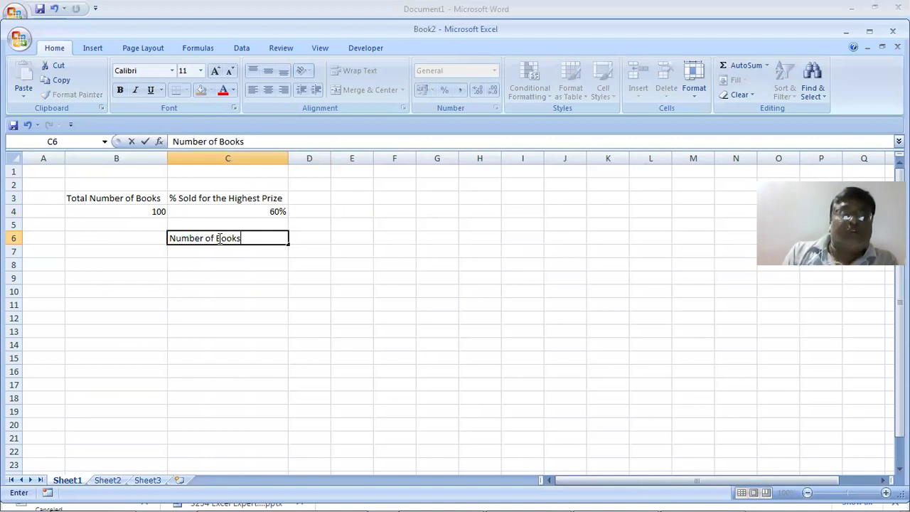
{"action": "key", "text": "Tab"}
{"action": "key", "text": "alt+Tab"}
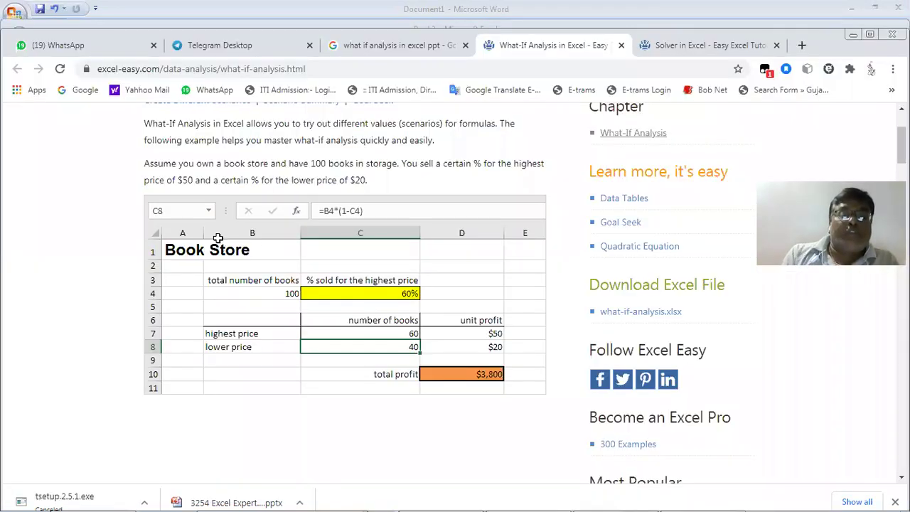
{"action": "key", "text": "alt+Tab"}
{"action": "type", "text": "Unit Profi"}
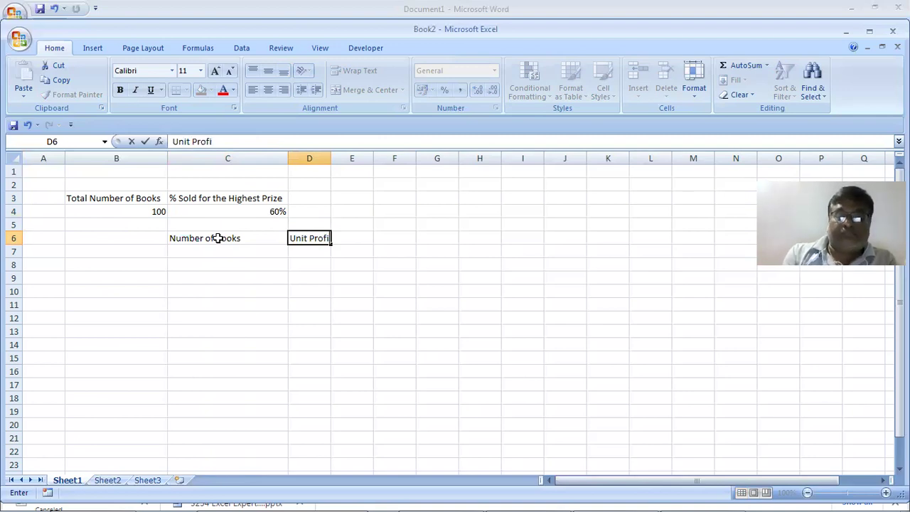
{"action": "type", "text": "t"}
{"action": "key", "text": "Tab"}
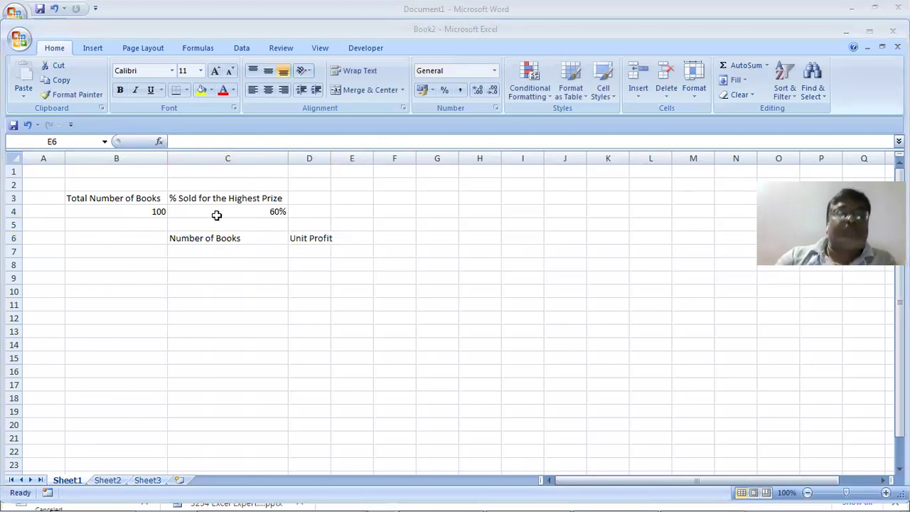
- Check the example table's row labels in Chrome and enter "Highest prize" in B7 in Excel
{"action": "key", "text": "alt+Tab"}
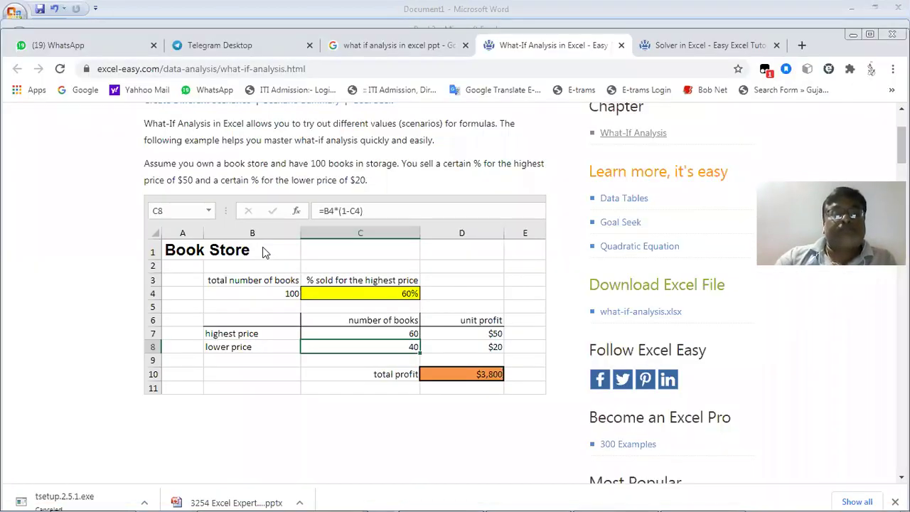
{"action": "key", "text": "alt+Tab"}
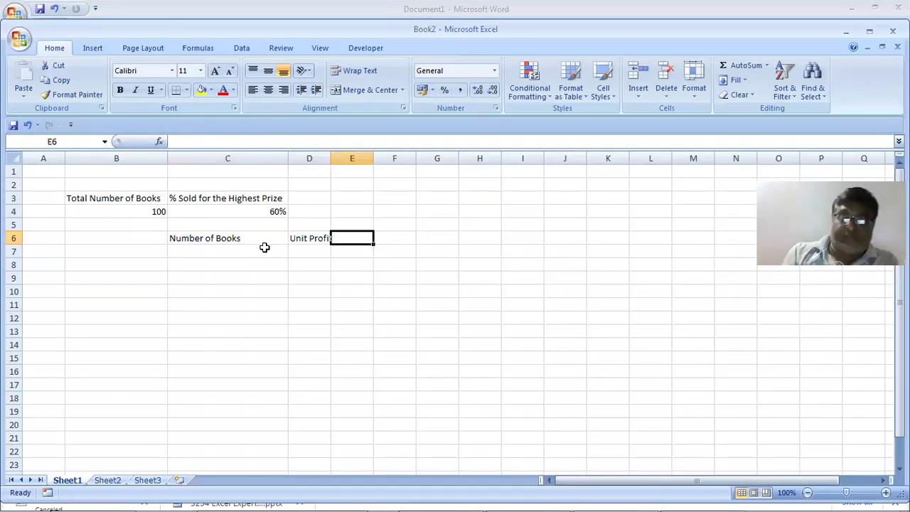
{"action": "key", "text": "Down"}
{"action": "key", "text": "Left"}
{"action": "key", "text": "Left"}
{"action": "key", "text": "Left"}
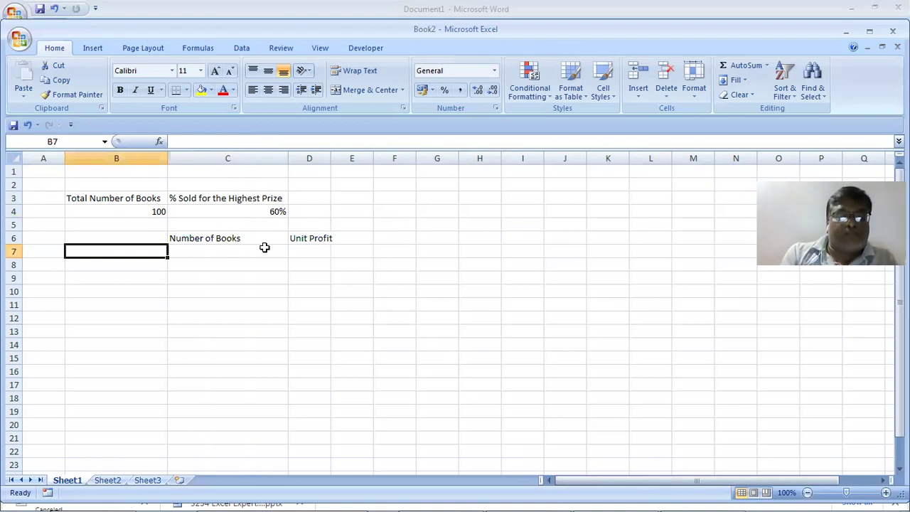
{"action": "type", "text": "Highest prize"}
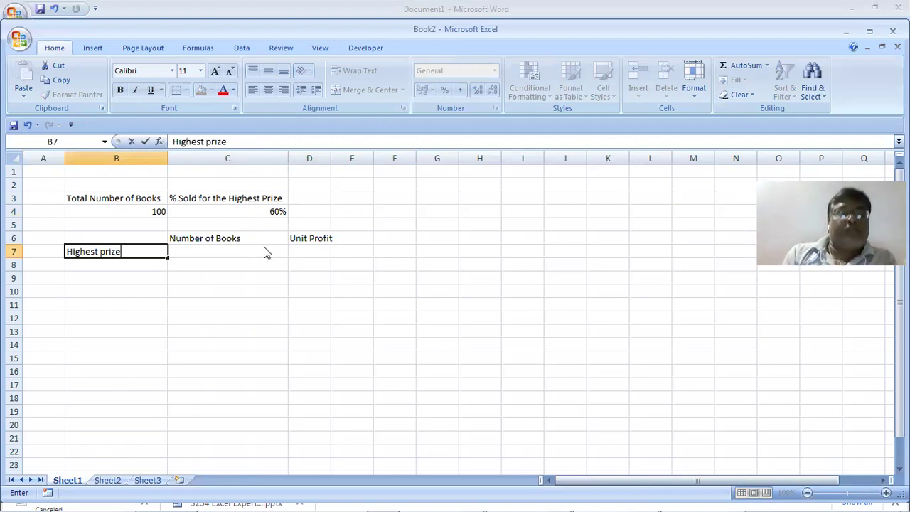
- Recheck the example table in Chrome, complete the B7 label in Excel, and enter "Lowest Prize" in B8
{"action": "key", "text": "alt+Tab"}
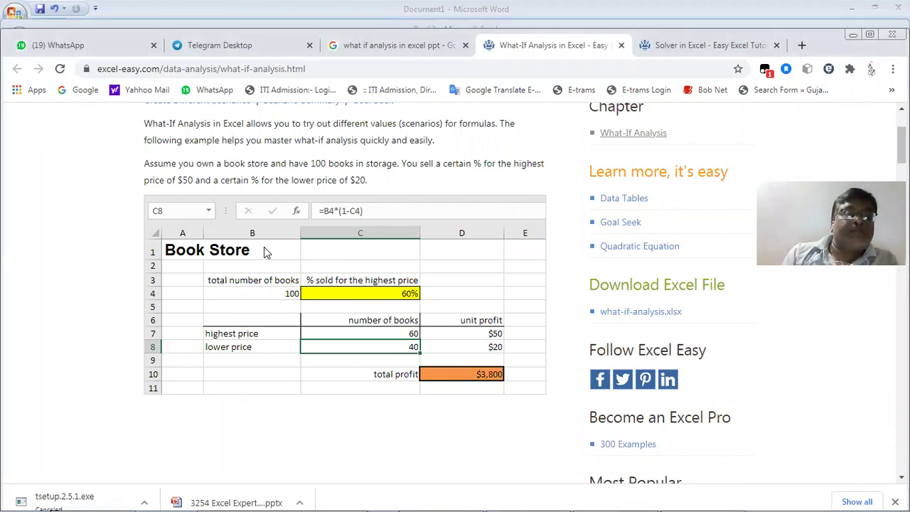
{"action": "key", "text": "alt+Tab"}
{"action": "key", "text": "alt+Tab"}
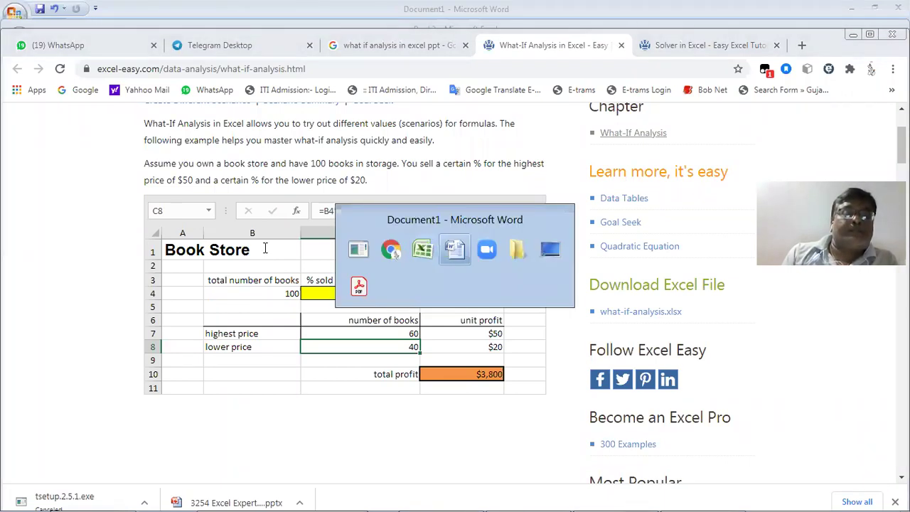
{"action": "key", "text": "alt+Tab"}
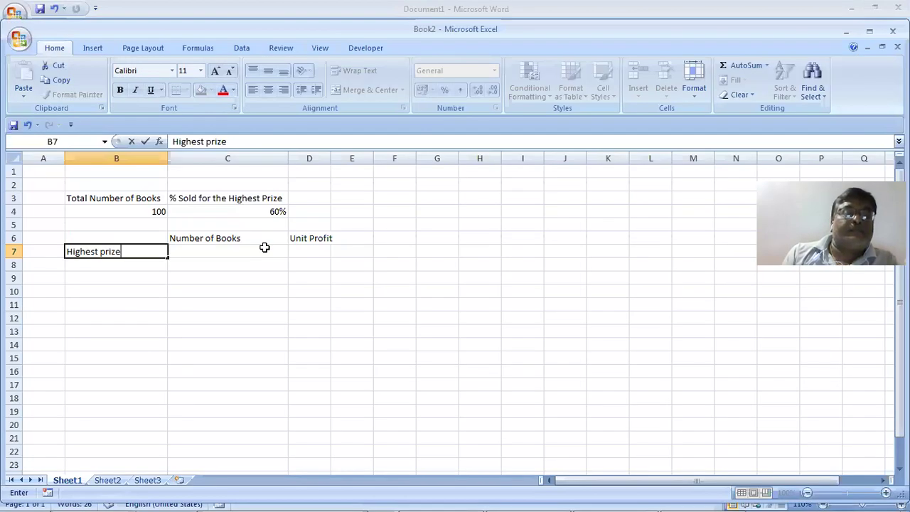
{"action": "key", "text": "Return"}
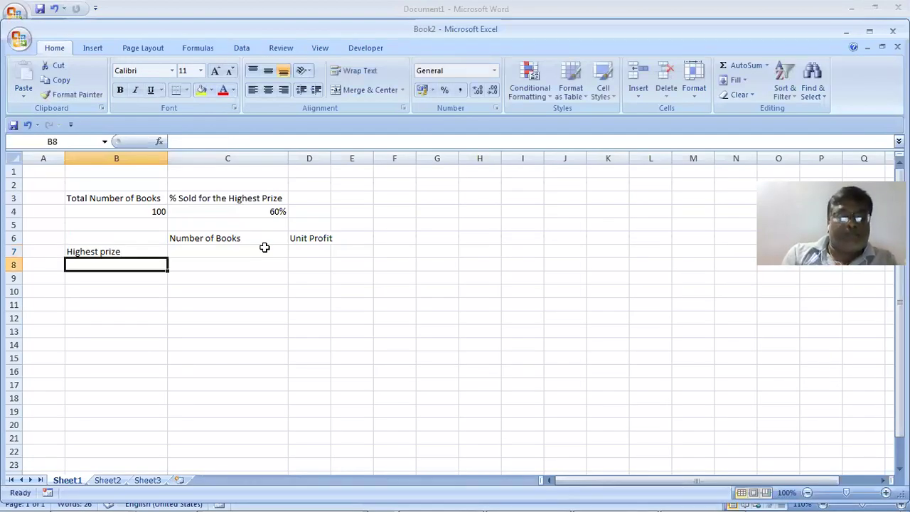
{"action": "type", "text": "Lowest Prize"}
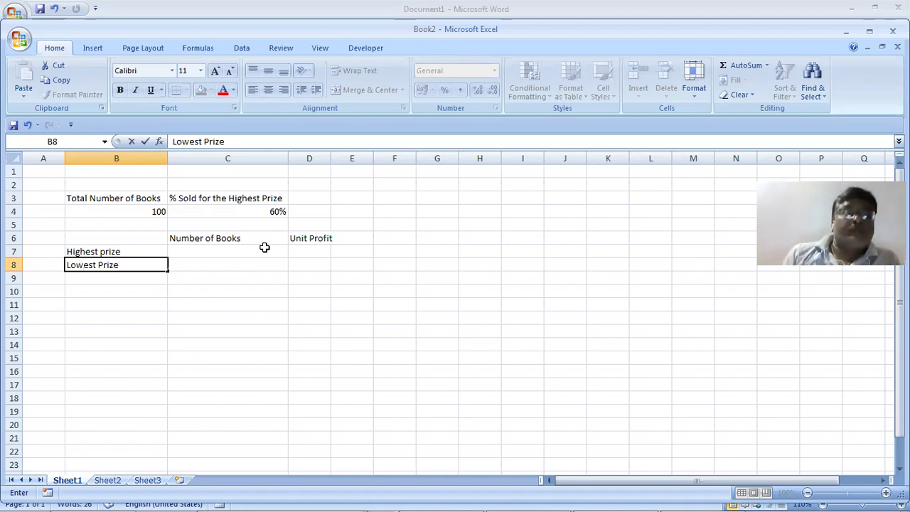
{"action": "left_click", "coordinate": [264, 247]}
- Consult the example's number-of-books formula in Chrome and enter =B4*(1-C4) in C8 in Excel
{"action": "key", "text": "alt+Tab"}
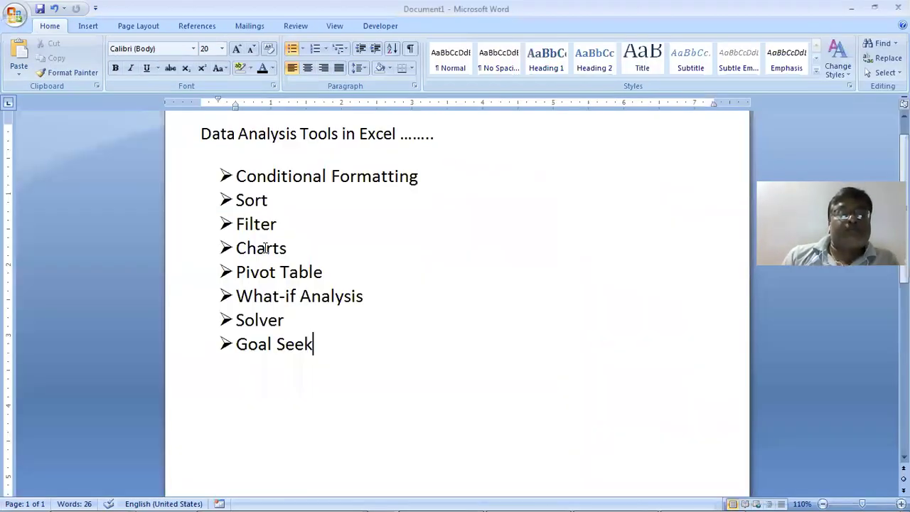
{"action": "key", "text": "alt+Tab"}
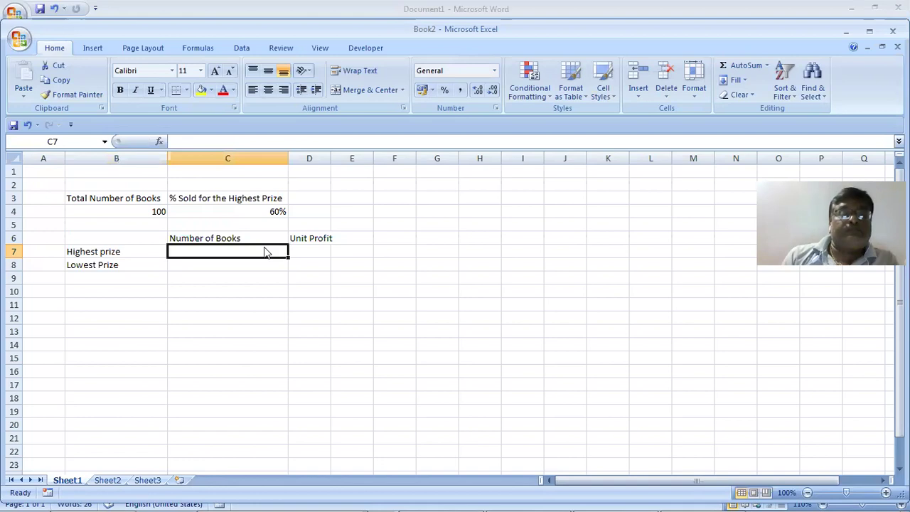
{"action": "key", "text": "alt+Tab"}
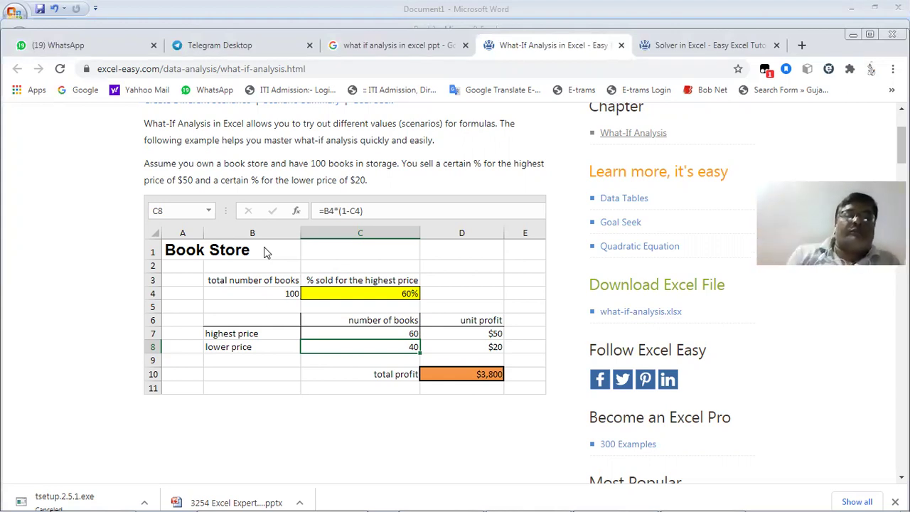
{"action": "key", "text": "alt+Tab"}
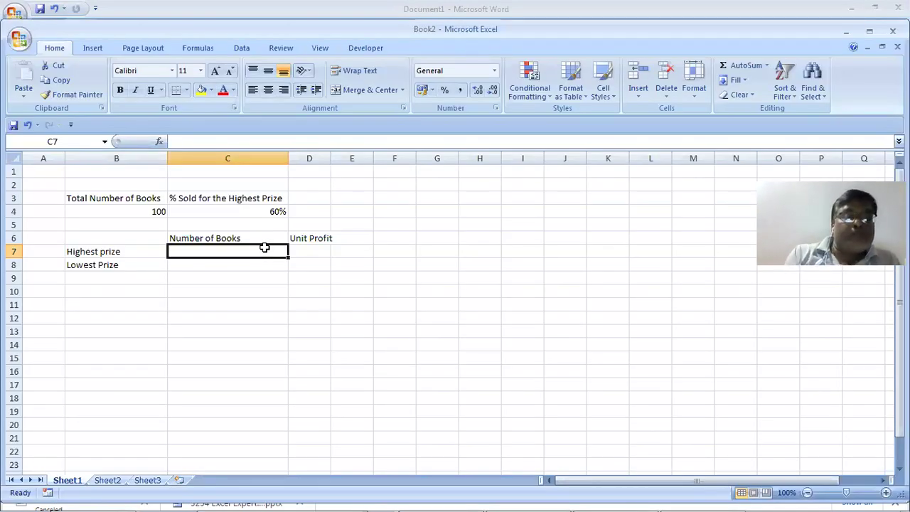
{"action": "key", "text": "Down"}
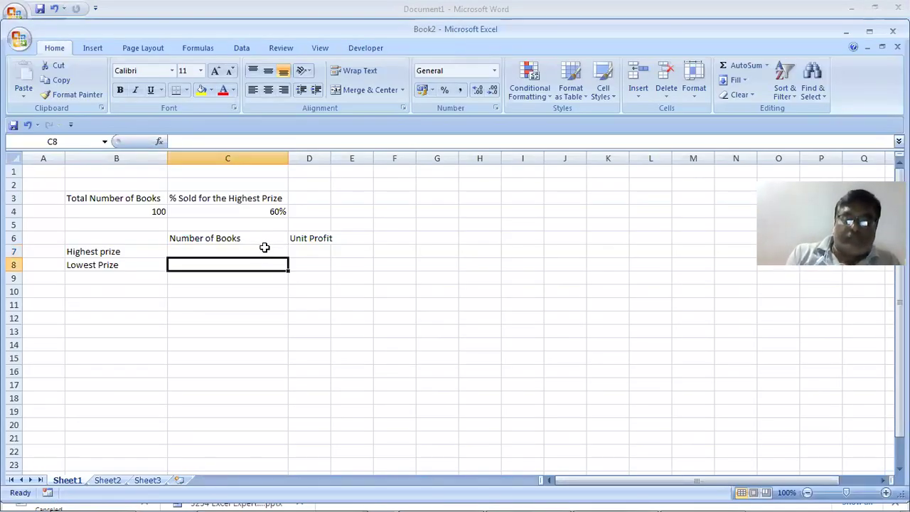
{"action": "type", "text": "="}
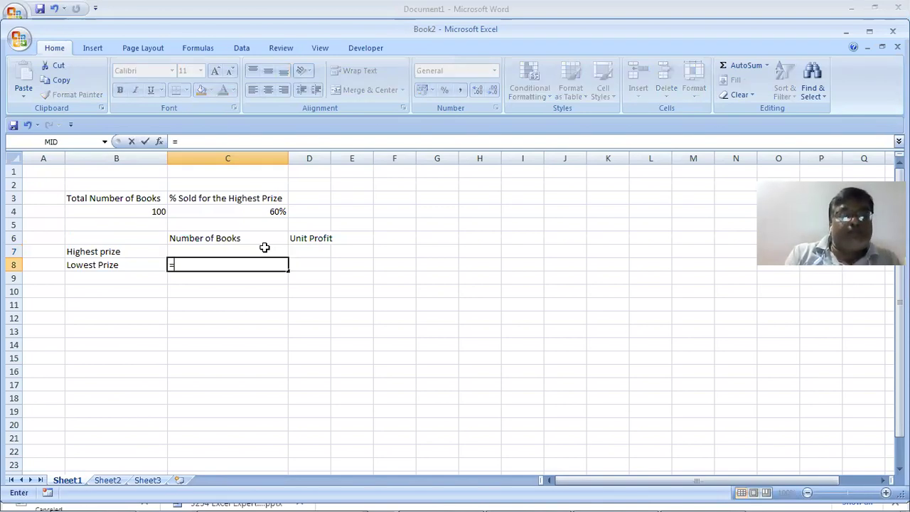
{"action": "type", "text": "b"}
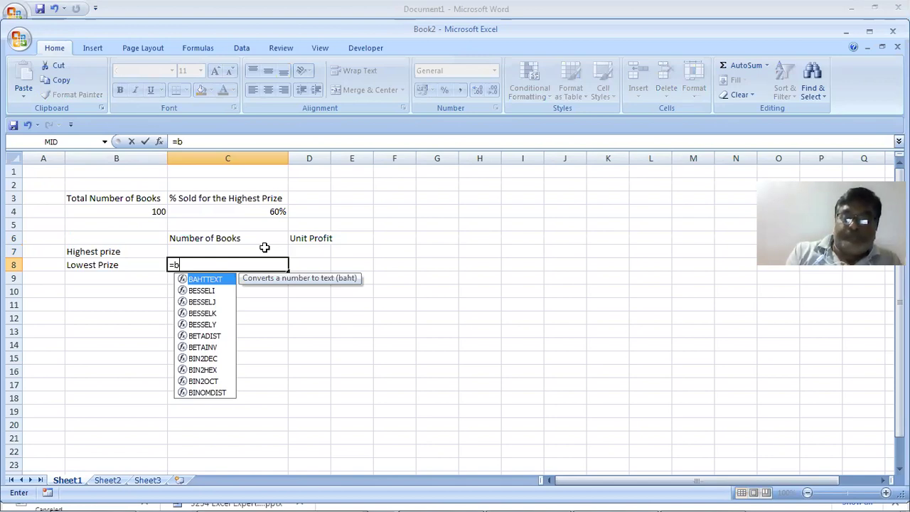
{"action": "type", "text": "4"}
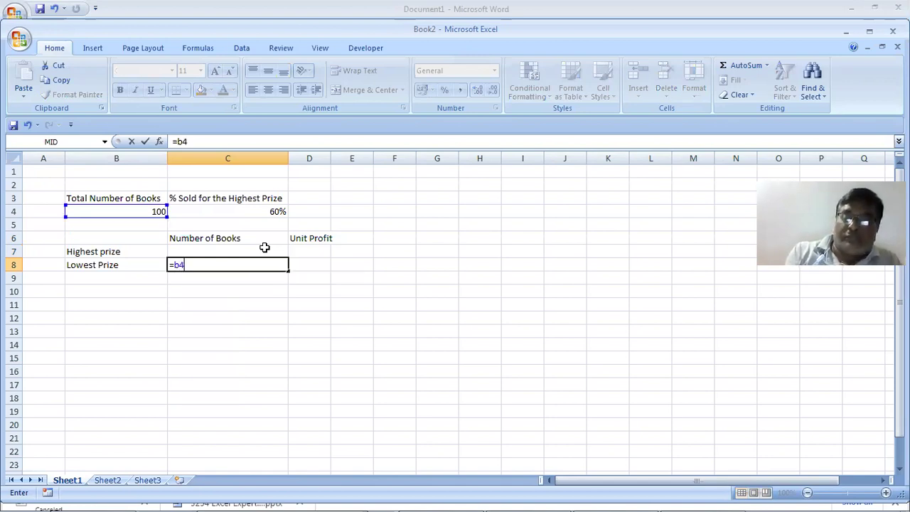
{"action": "type", "text": "*("}
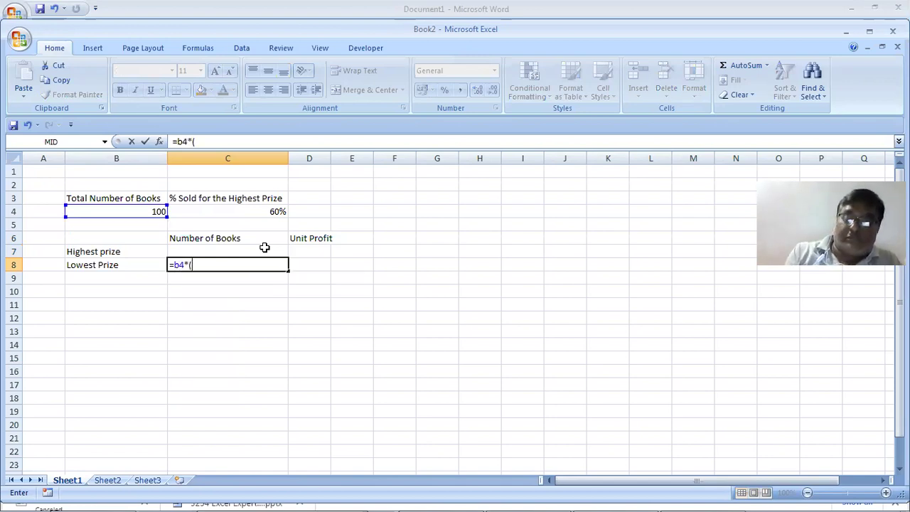
{"action": "type", "text": "1-"}
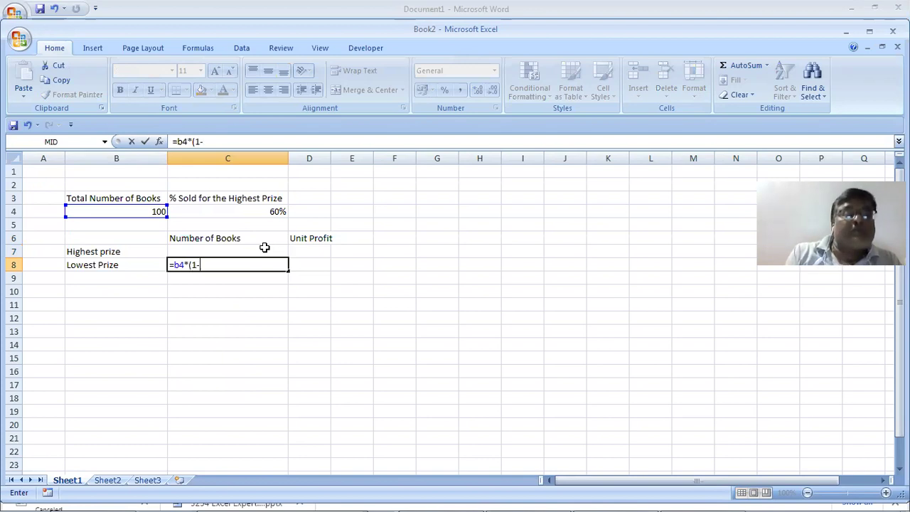
{"action": "type", "text": "c4"}
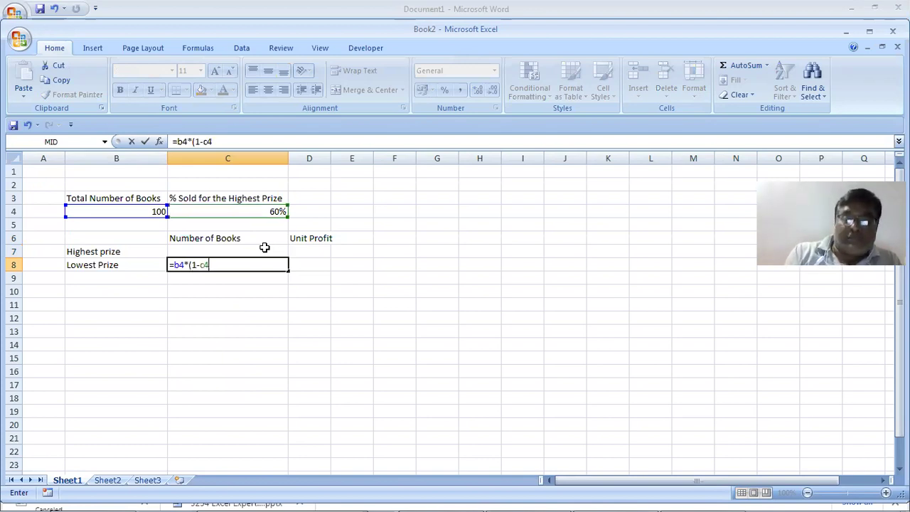
{"action": "type", "text": ")"}
{"action": "key", "text": "Tab"}
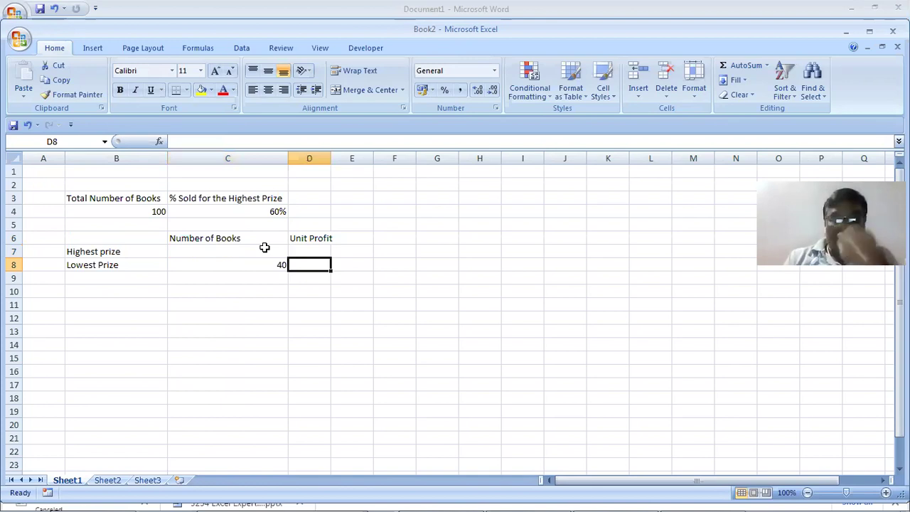
- Enter the formula =B4*(1-C4) in C7 as the number of books for the highest prize
{"action": "left_click", "coordinate": [264, 247]}
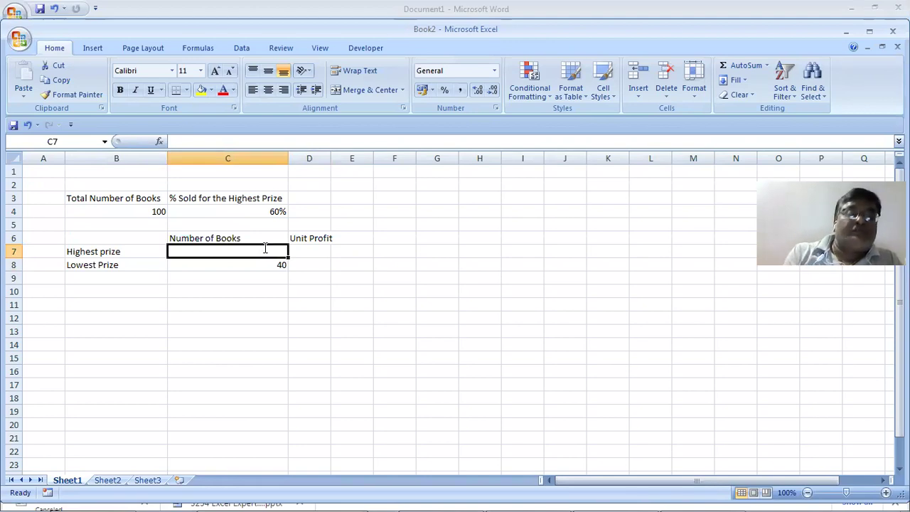
{"action": "type", "text": "="}
{"action": "key", "text": "Up"}
{"action": "key", "text": "Up"}
{"action": "key", "text": "Up"}
{"action": "key", "text": "Left"}
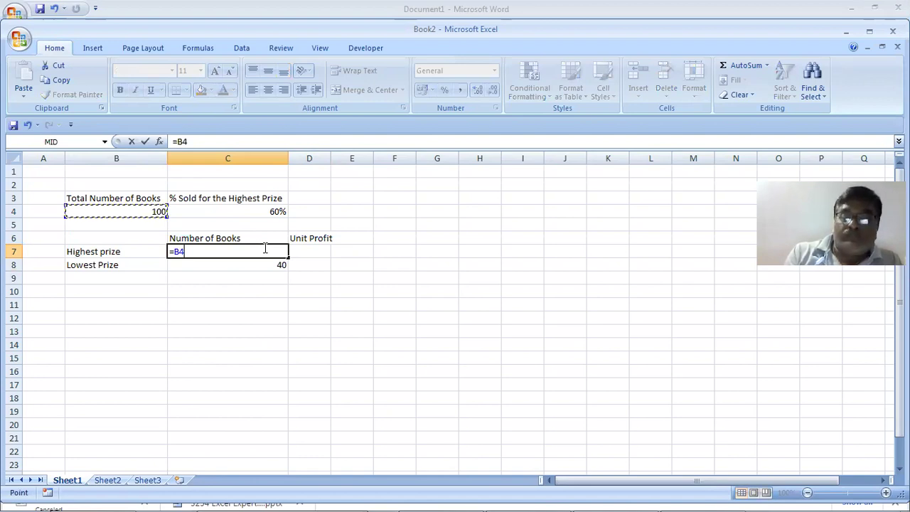
{"action": "type", "text": "*(1"}
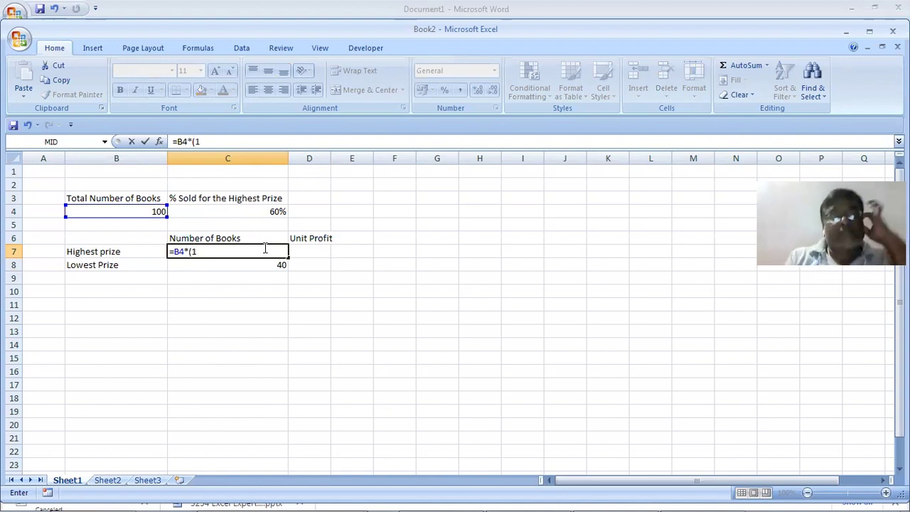
{"action": "type", "text": "-"}
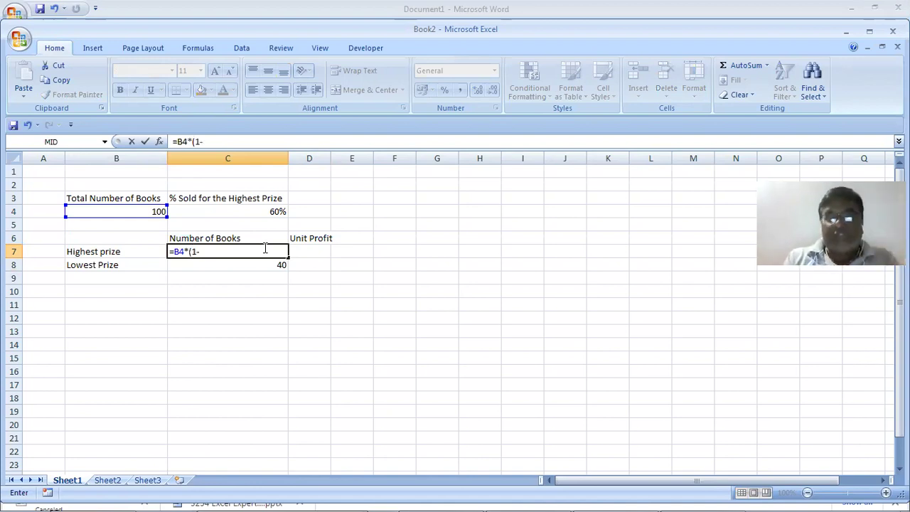
{"action": "type", "text": "c4)"}
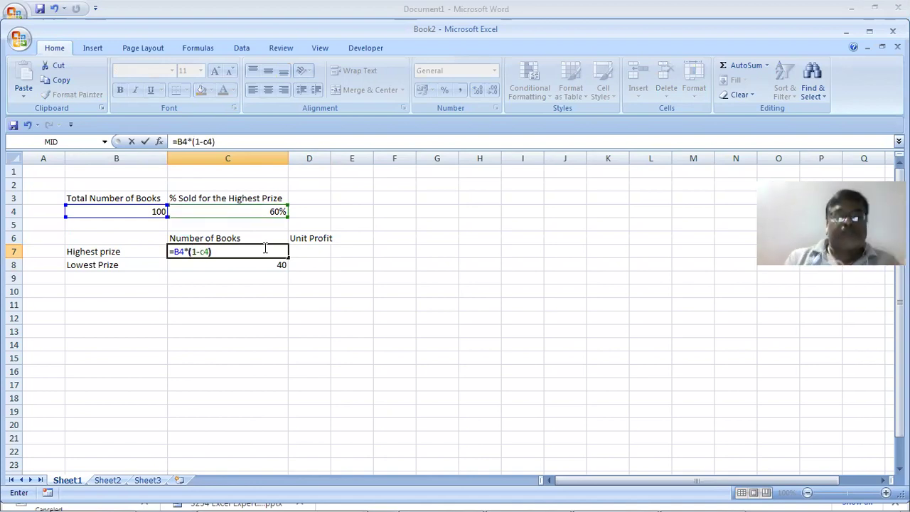
{"action": "key", "text": "Tab"}
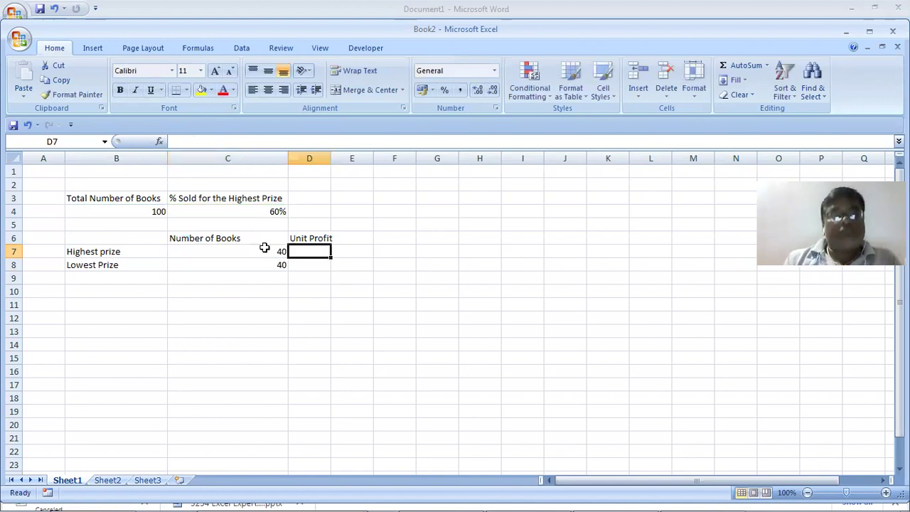
- Inspect the highest-prize formula in C7 and compare it with the book store example in Chrome, returning to Excel
{"action": "left_click", "coordinate": [265, 248]}
{"action": "double_click", "coordinate": [264, 247]}
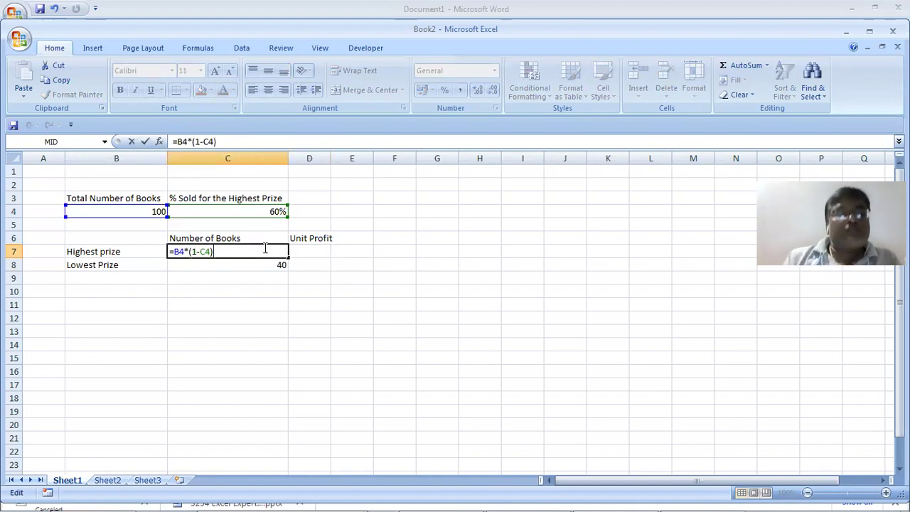
{"action": "key", "text": "Left"}
{"action": "key", "text": "Left"}
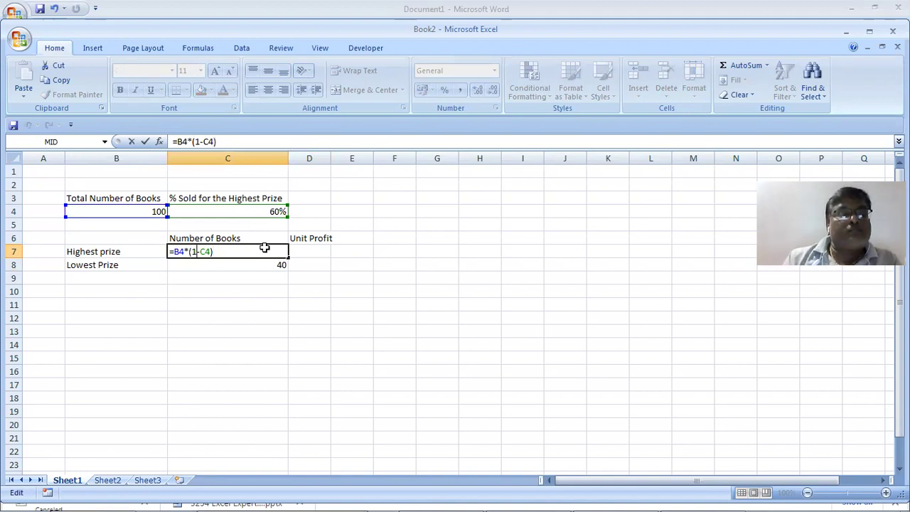
{"action": "key", "text": "Tab"}
{"action": "key", "text": "alt+Tab"}
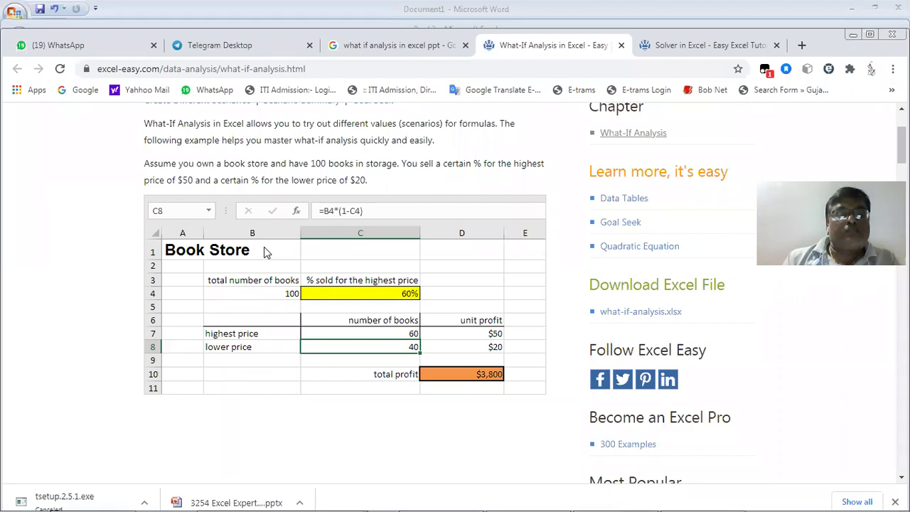
{"action": "key", "text": "alt+Tab"}
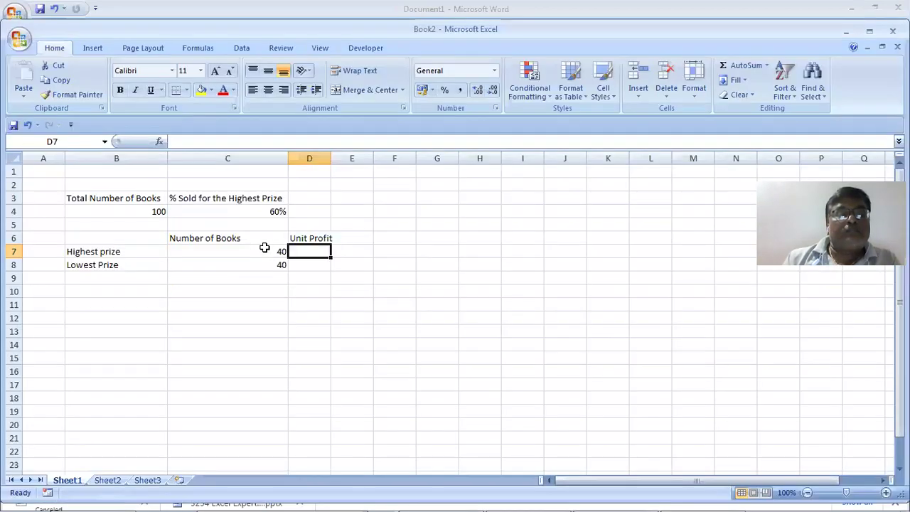
{"action": "left_click", "coordinate": [264, 247]}
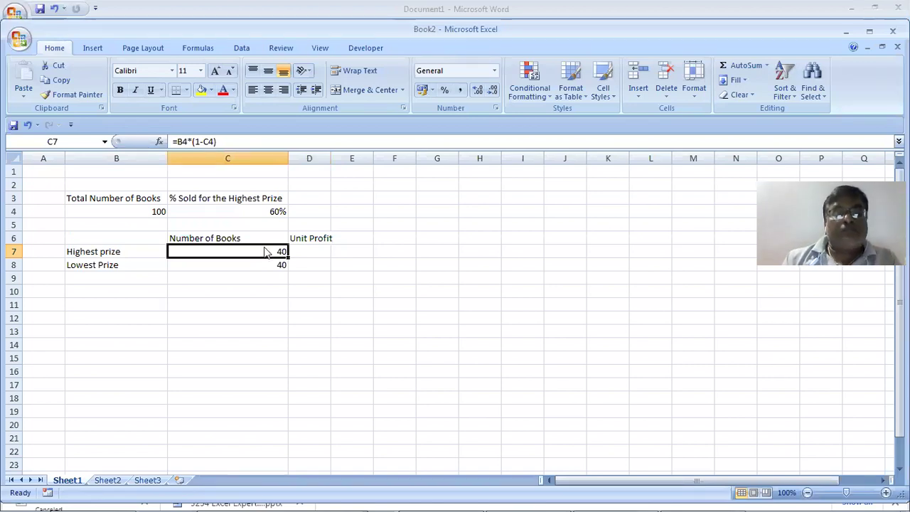
{"action": "key", "text": "alt+Tab"}
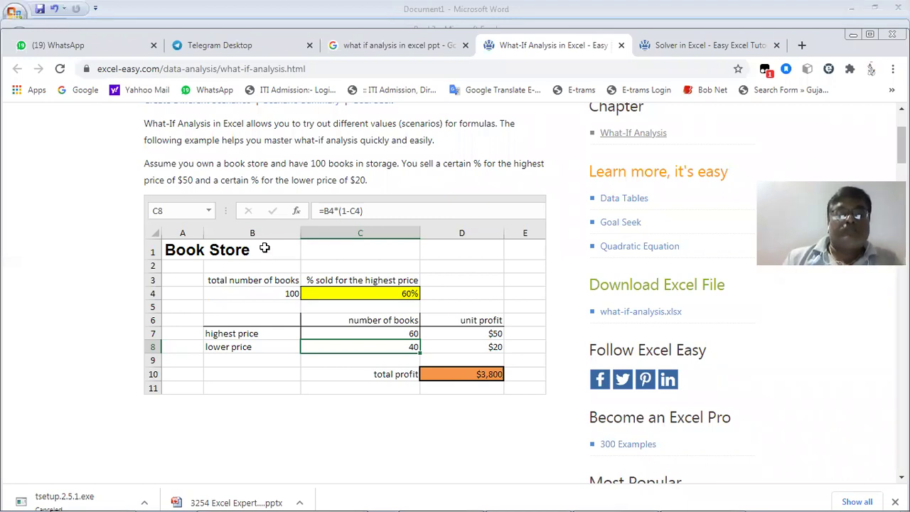
{"action": "key", "text": "alt+Tab"}
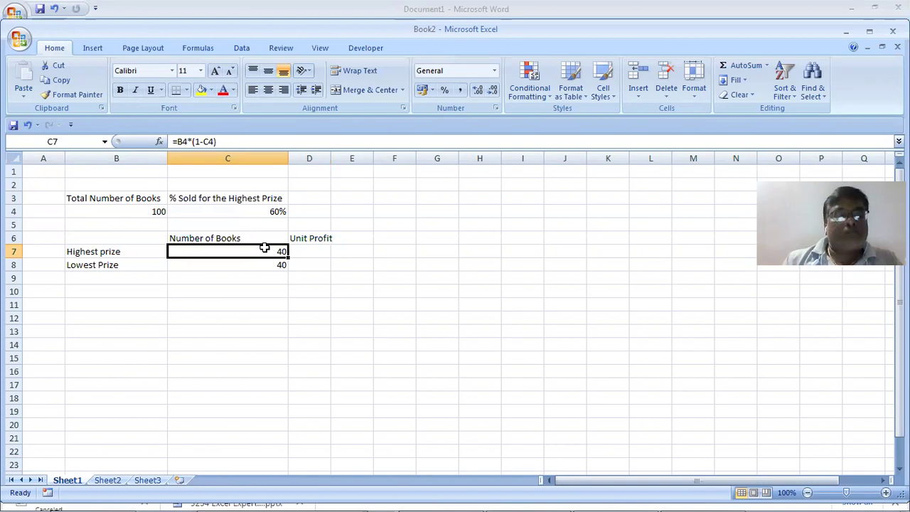
- Try changing the highest-prize number-of-books formula in C7 to =B4*(1-C8)
{"action": "double_click", "coordinate": [265, 248]}
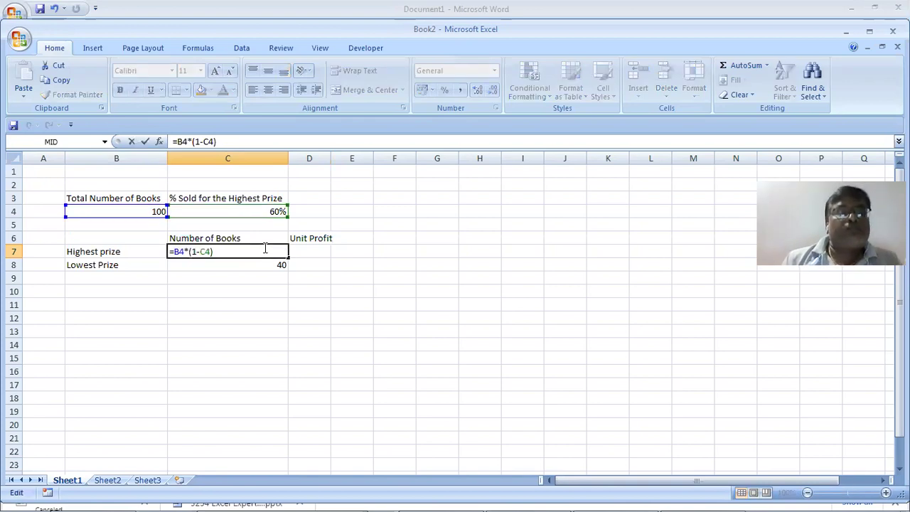
{"action": "key", "text": "Left"}
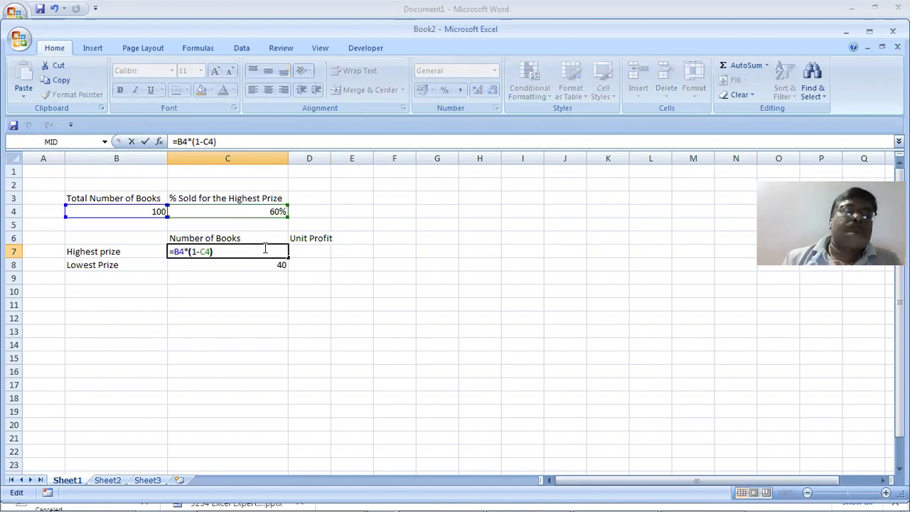
{"action": "key", "text": "Left"}
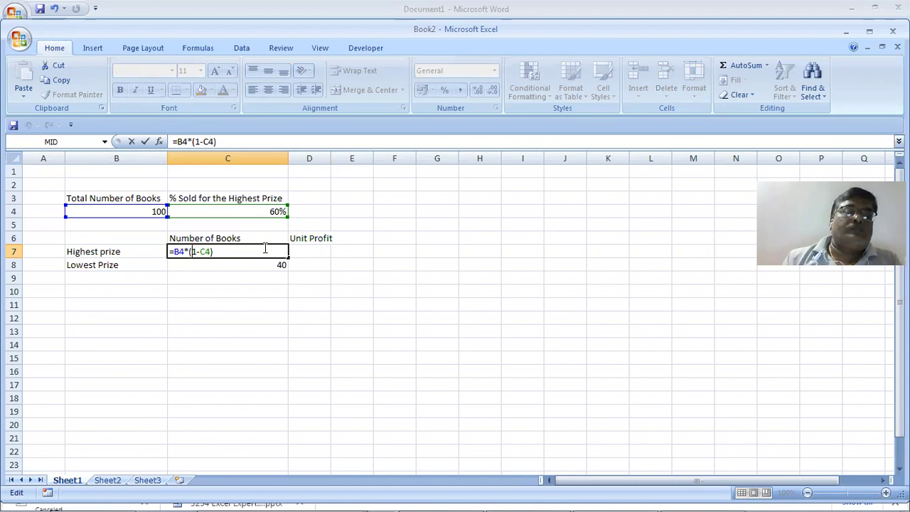
{"action": "key", "text": "Right"}
{"action": "key", "text": "shift+Right"}
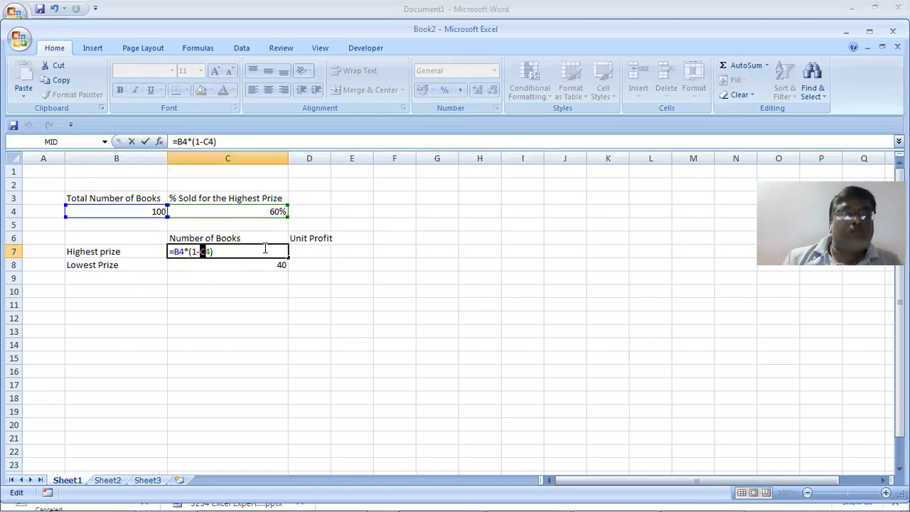
{"action": "key", "text": "End"}
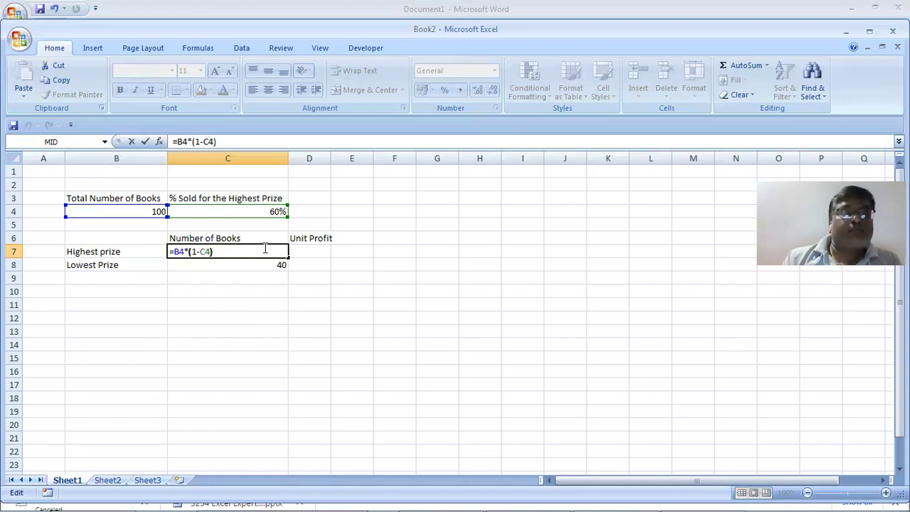
{"action": "key", "text": "Left"}
{"action": "key", "text": "shift+Left"}
{"action": "type", "text": "8"}
{"action": "key", "text": "Tab"}
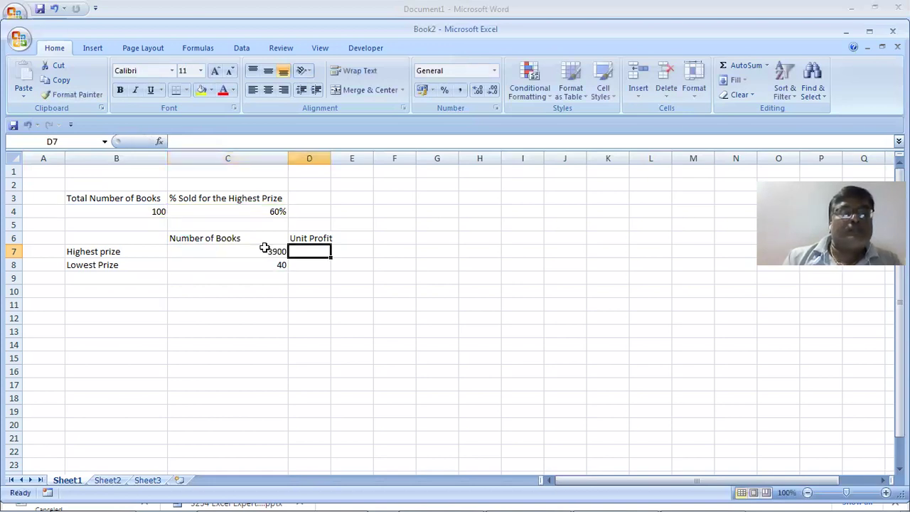
- Correct the highest-prize number-of-books formula in C7 to =B4*(C4)
{"action": "left_click", "coordinate": [264, 248]}
{"action": "double_click", "coordinate": [264, 248]}
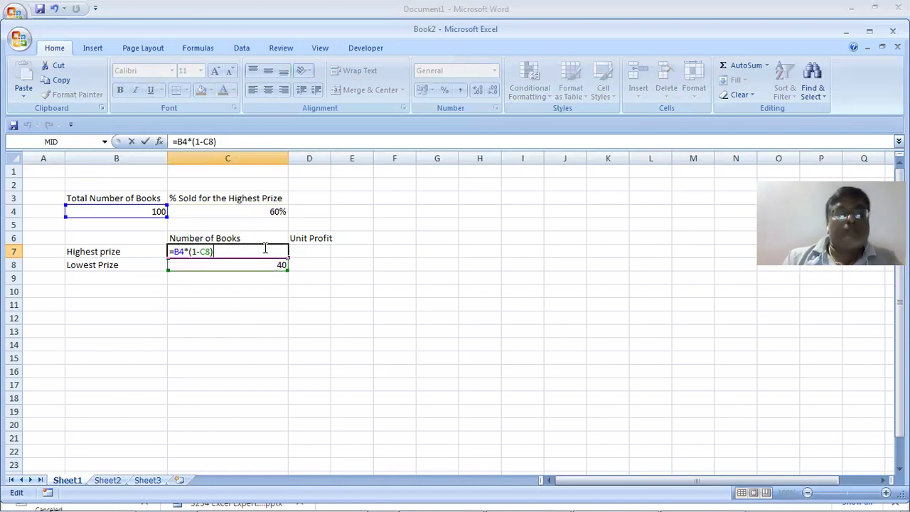
{"action": "key", "text": "BackSpace"}
{"action": "key", "text": "BackSpace"}
{"action": "key", "text": "BackSpace"}
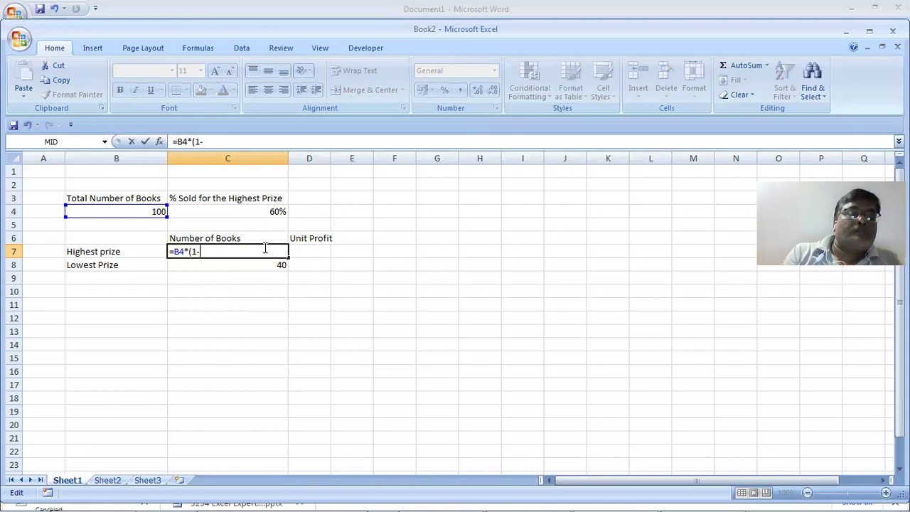
{"action": "key", "text": "BackSpace"}
{"action": "key", "text": "BackSpace"}
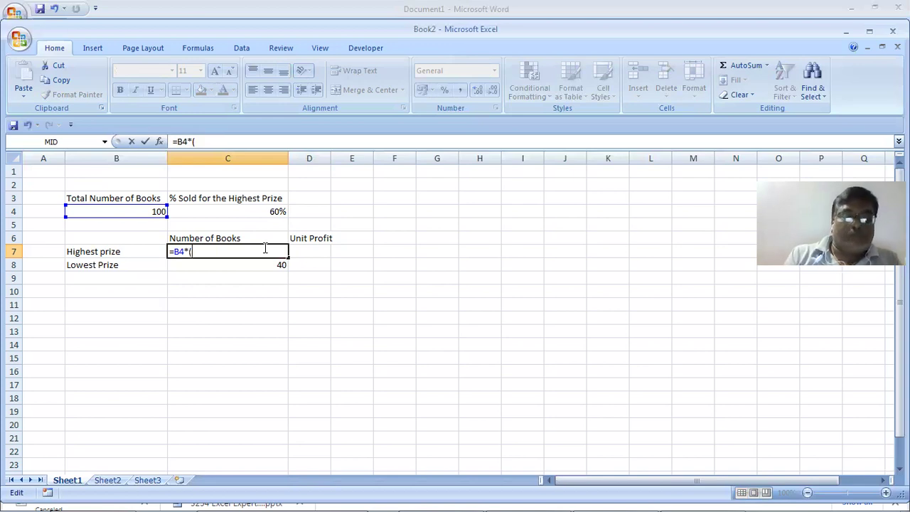
{"action": "type", "text": "c4"}
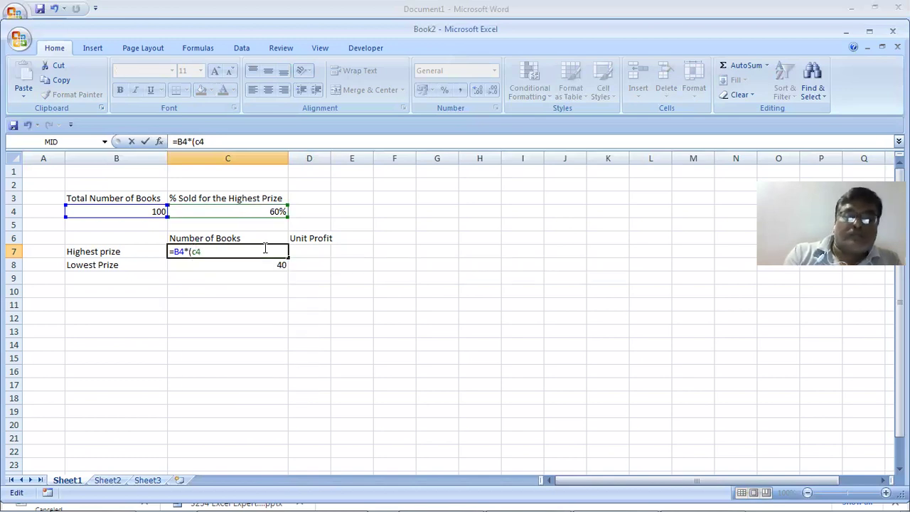
{"action": "type", "text": ")"}
{"action": "key", "text": "Tab"}
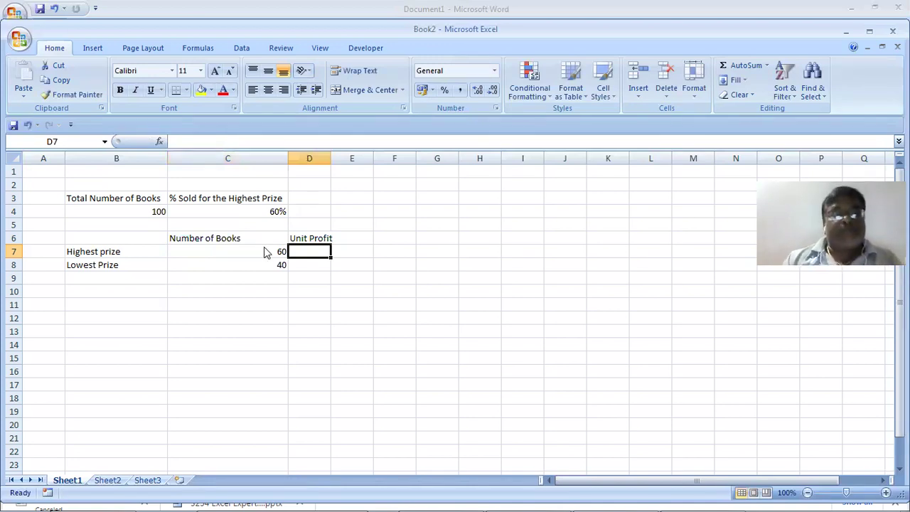
- Consult the example's unit profits in Chrome and enter 50 in D7 and 20 in D8 in Excel
{"action": "key", "text": "alt+Tab"}
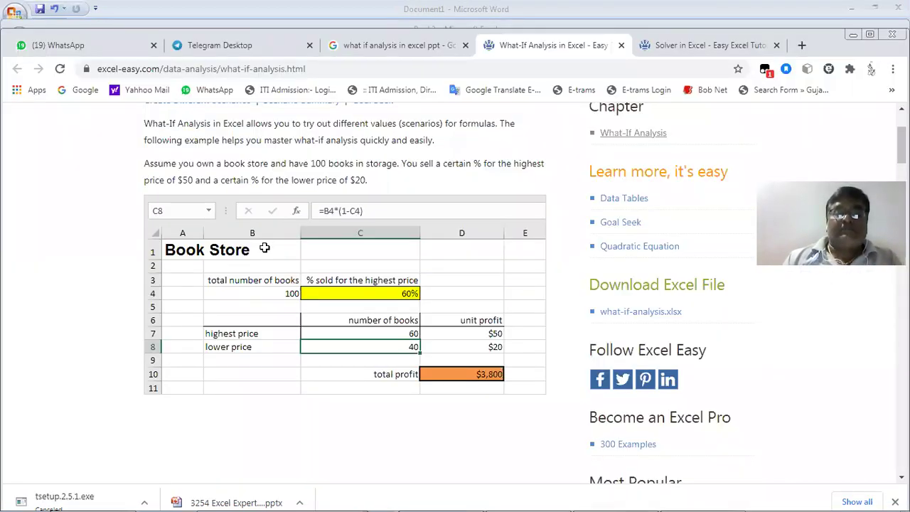
{"action": "key", "text": "alt+Tab"}
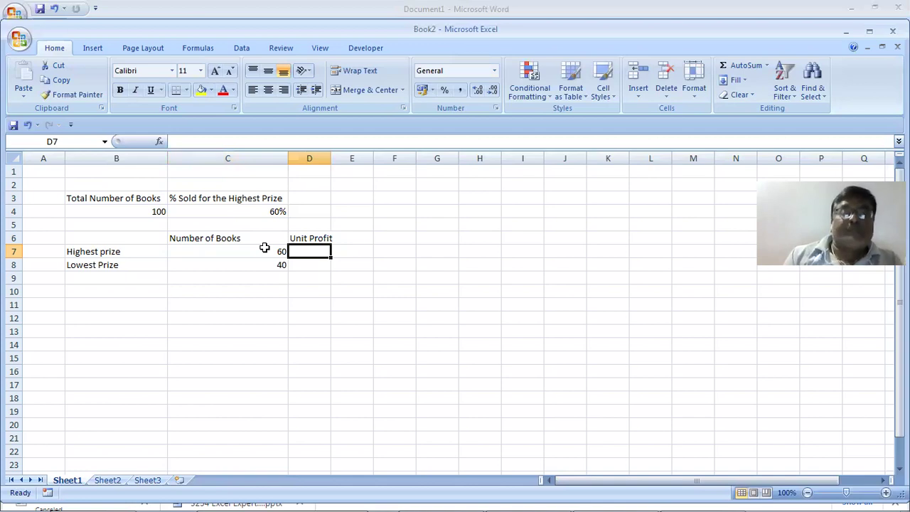
{"action": "type", "text": "50"}
{"action": "key", "text": "Tab"}
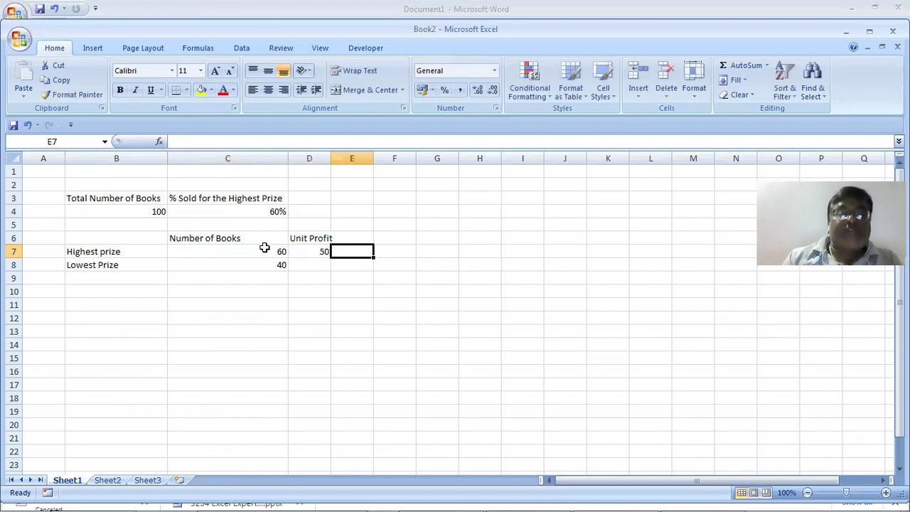
{"action": "key", "text": "alt+Tab"}
{"action": "key", "text": "alt+Tab"}
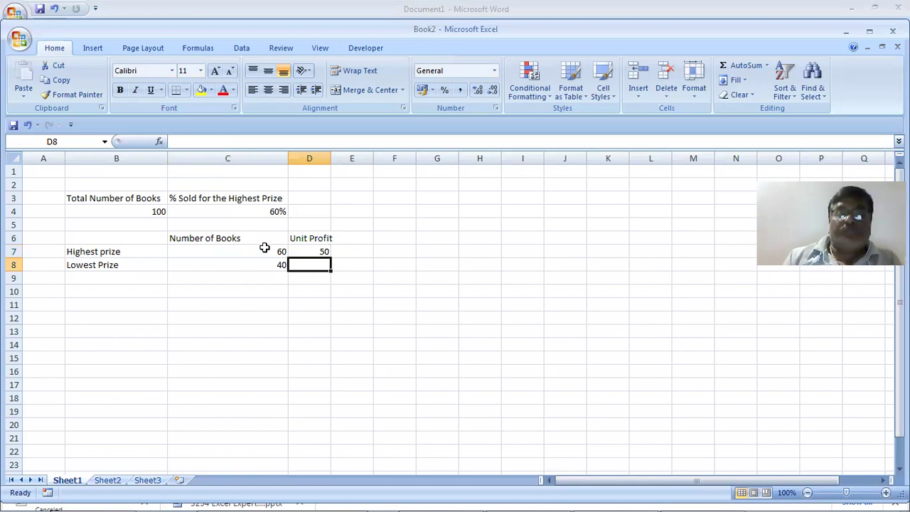
{"action": "type", "text": "20"}
{"action": "key", "text": "Tab"}
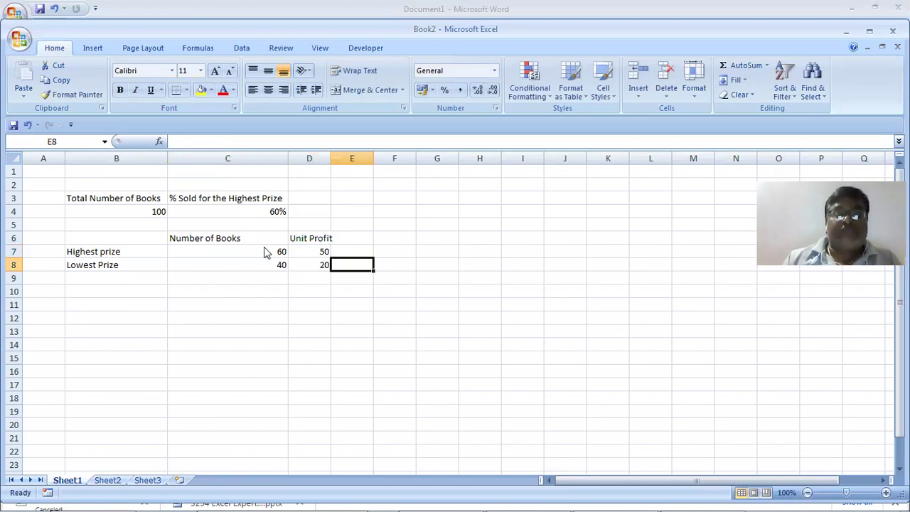
- Check the example's total profit in Chrome and enter =PRODUCT(C7:D8) in D9 in Excel
{"action": "key", "text": "alt+Tab"}
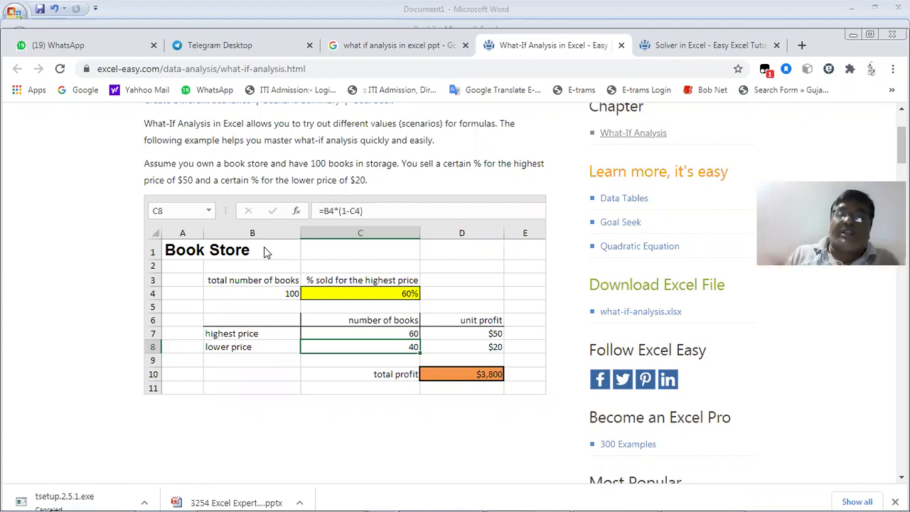
{"action": "key", "text": "alt+Tab"}
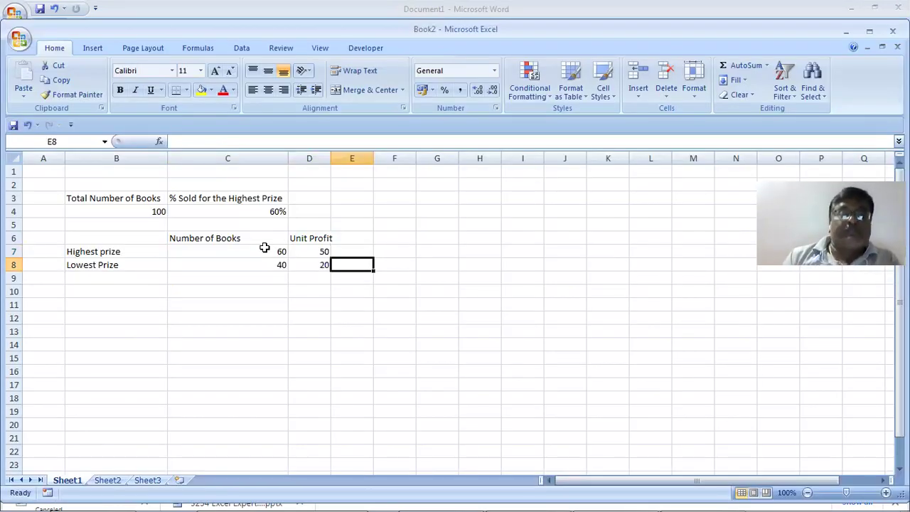
{"action": "key", "text": "Return"}
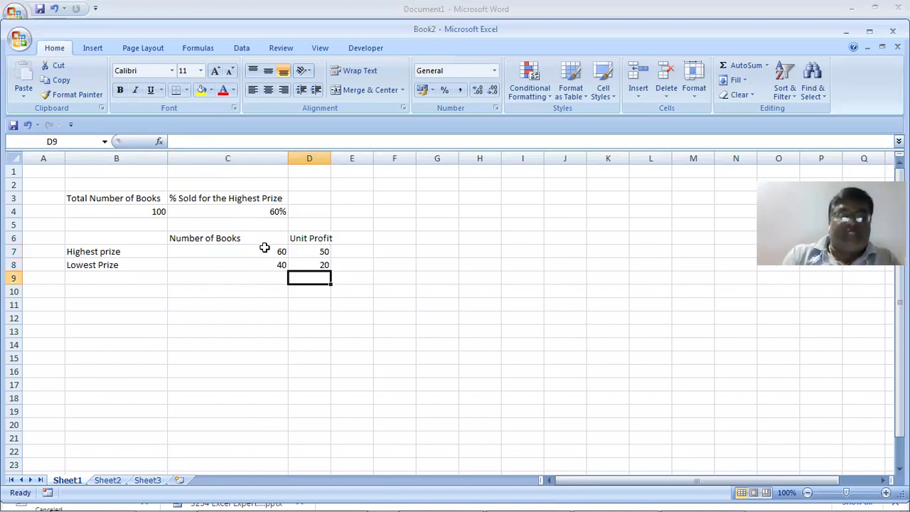
{"action": "type", "text": "=p"}
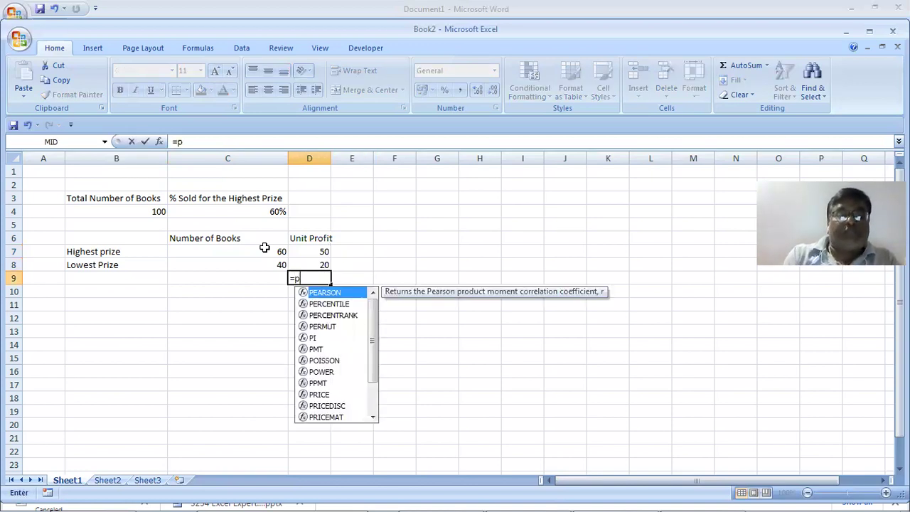
{"action": "type", "text": "roduct"}
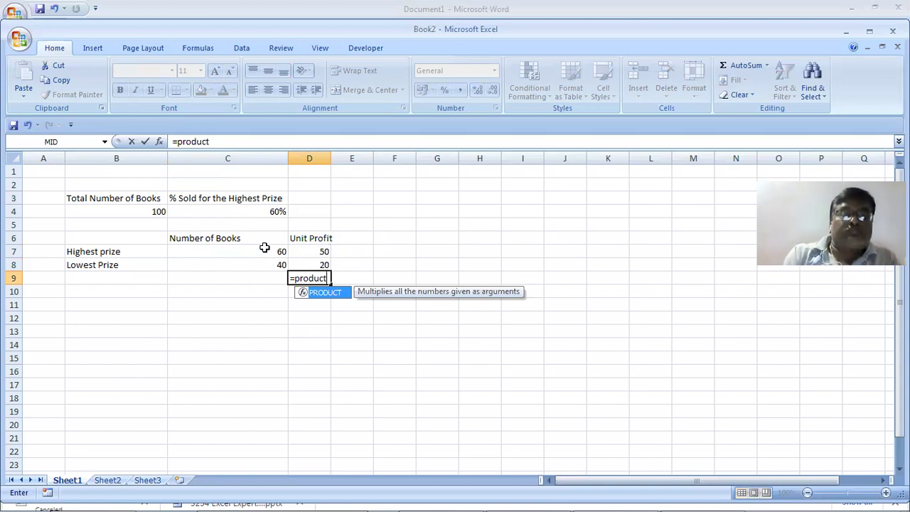
{"action": "type", "text": "("}
{"action": "key", "text": "Up"}
{"action": "key", "text": "Up"}
{"action": "key", "text": "shift+Left"}
{"action": "key", "text": "shift+Down"}
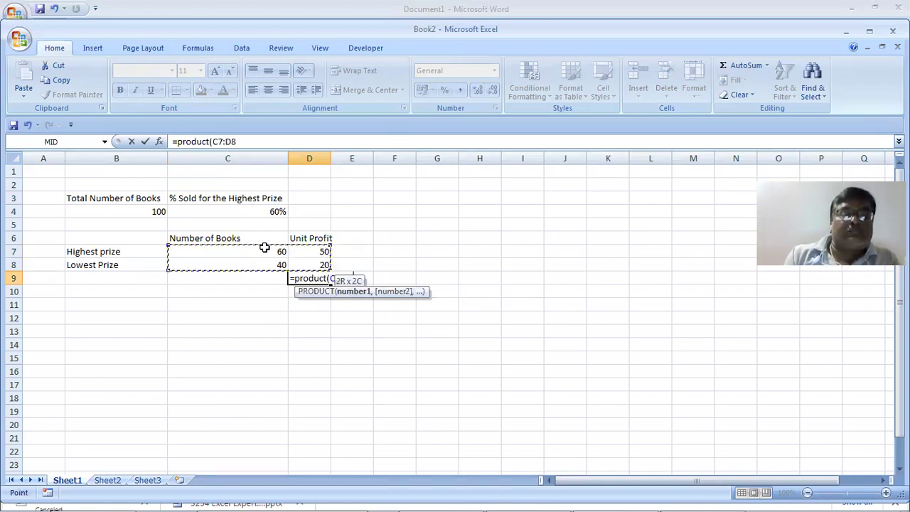
{"action": "key", "text": "Tab"}
- Change the formula in D9 to =PRODUCT(C7:D7) so it multiplies only the highest-prize row
{"action": "key", "text": "Left"}
{"action": "key", "text": "F2"}
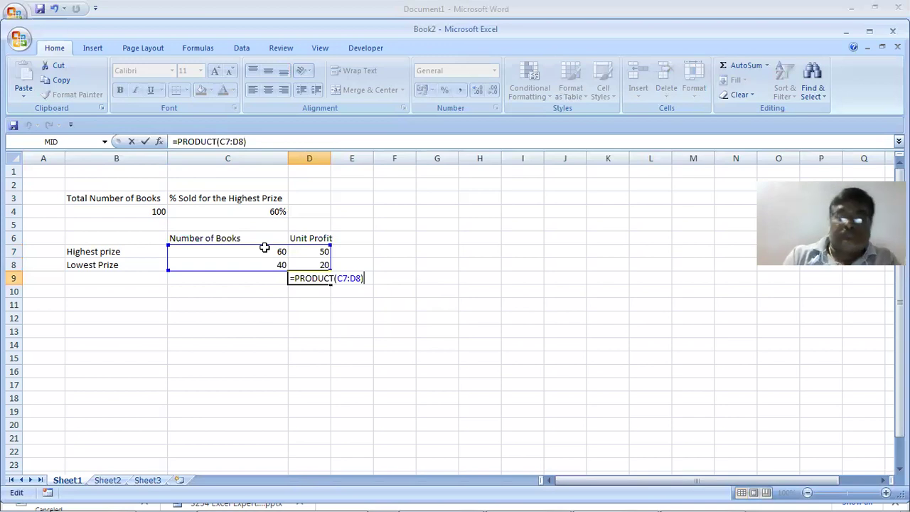
{"action": "key", "text": "BackSpace"}
{"action": "key", "text": "BackSpace"}
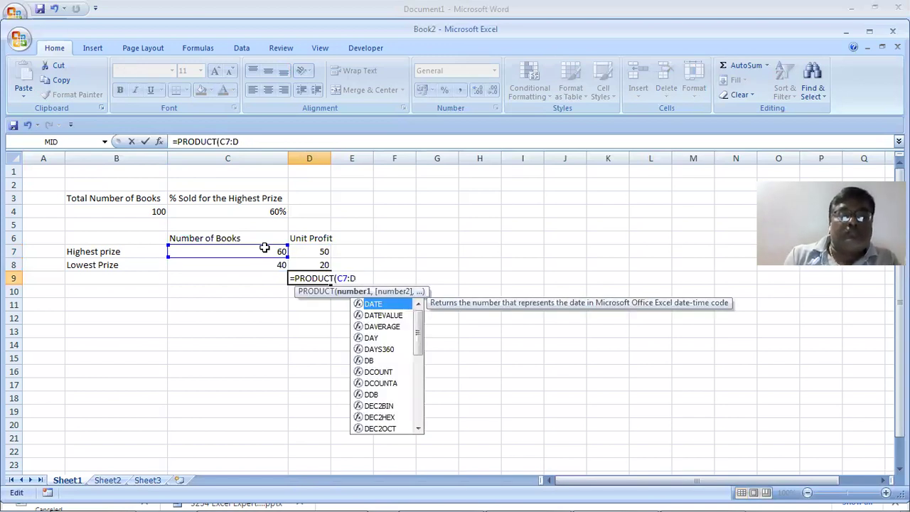
{"action": "type", "text": "7"}
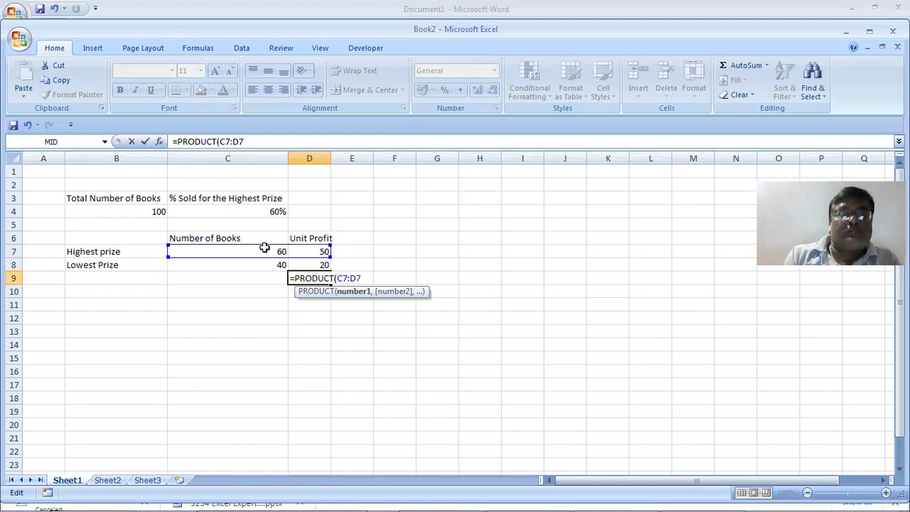
{"action": "key", "text": "Tab"}
{"action": "key", "text": "Left"}
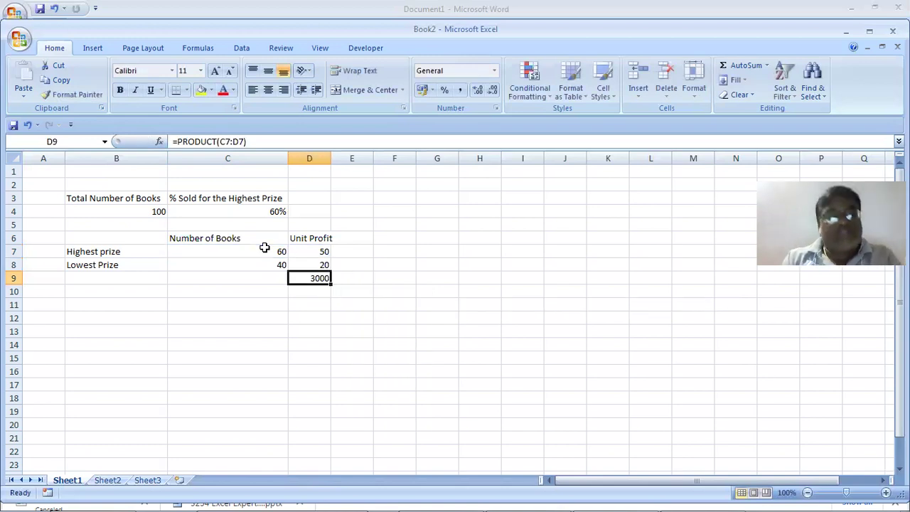
- Extend the total profit formula in D9 to =PRODUCT(C7:D7)+PRODUCT(C8:D8) so it includes the lowest-prize row
{"action": "key", "text": "F2"}
{"action": "type", "text": "+"}
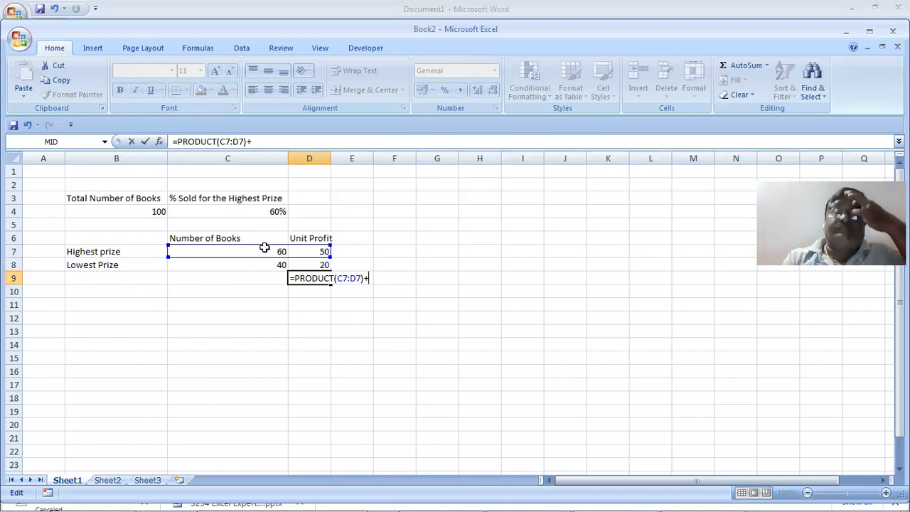
{"action": "type", "text": "p"}
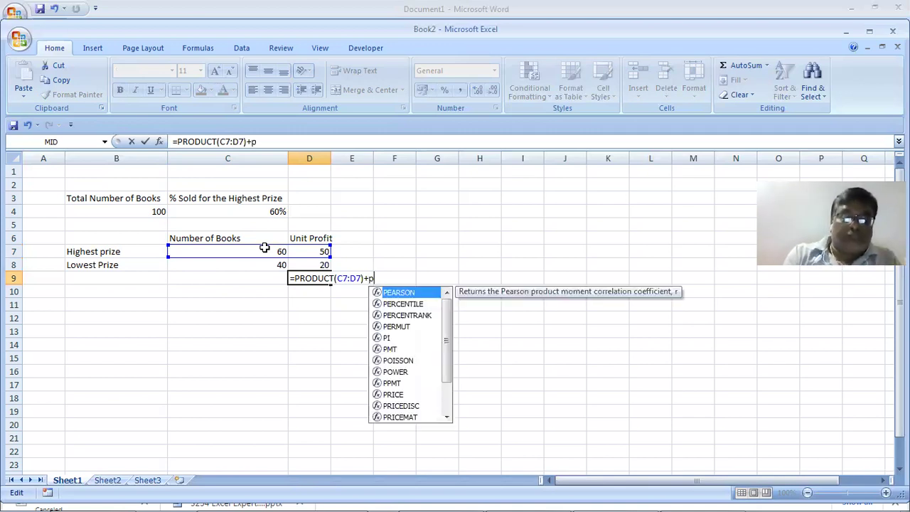
{"action": "type", "text": "ru"}
{"action": "key", "text": "BackSpace"}
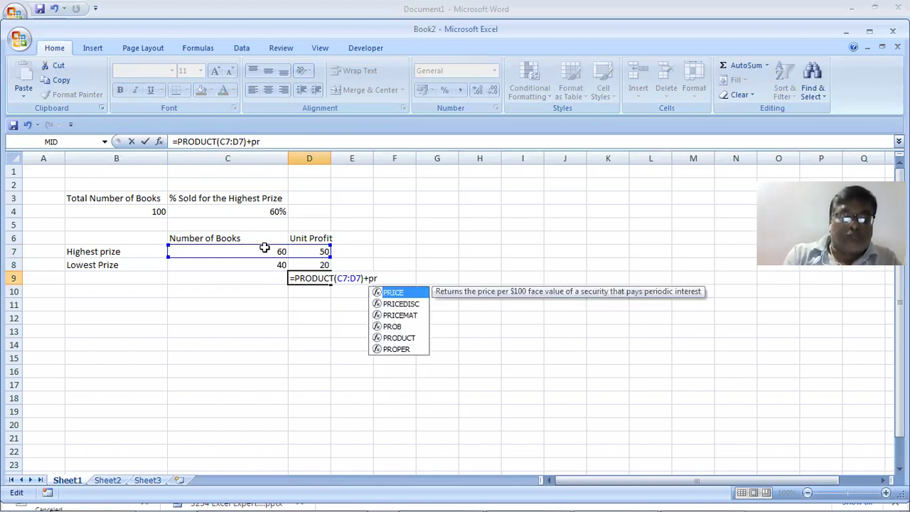
{"action": "type", "text": "oduct"}
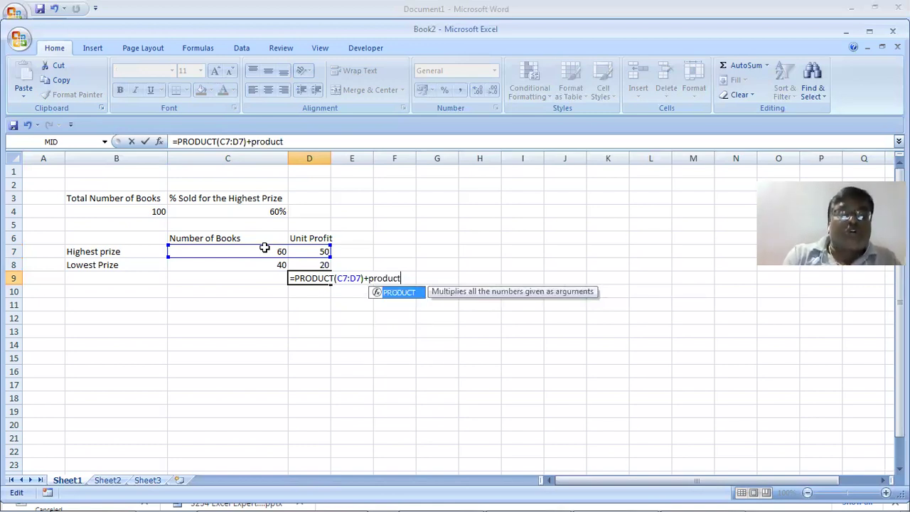
{"action": "type", "text": "("}
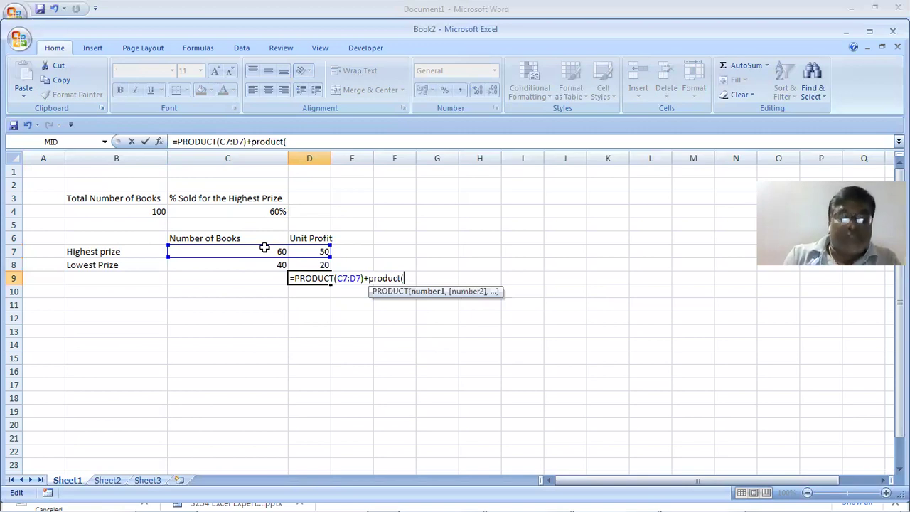
{"action": "type", "text": "c8"}
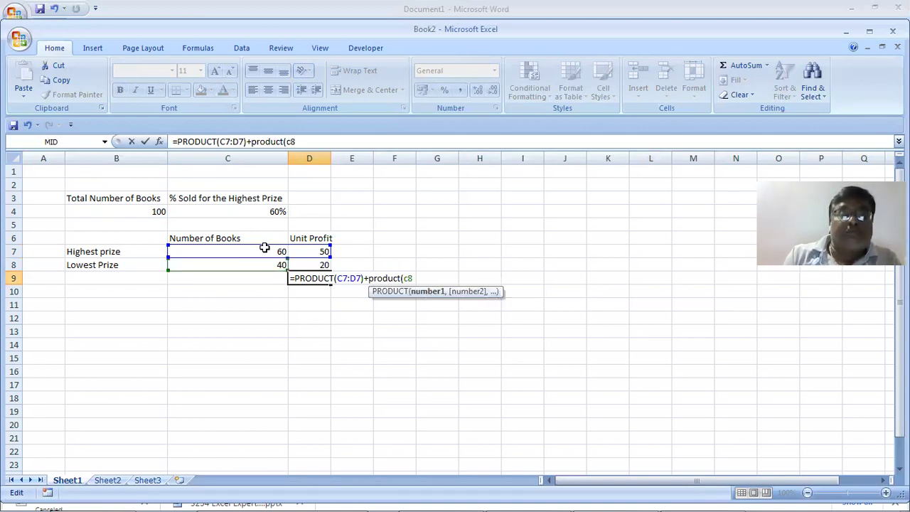
{"action": "type", "text": ":d8)"}
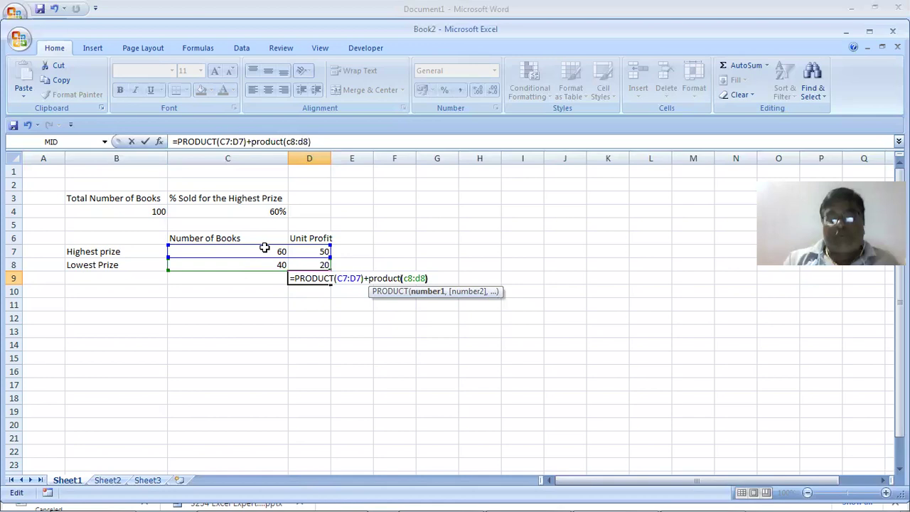
{"action": "key", "text": "Tab"}
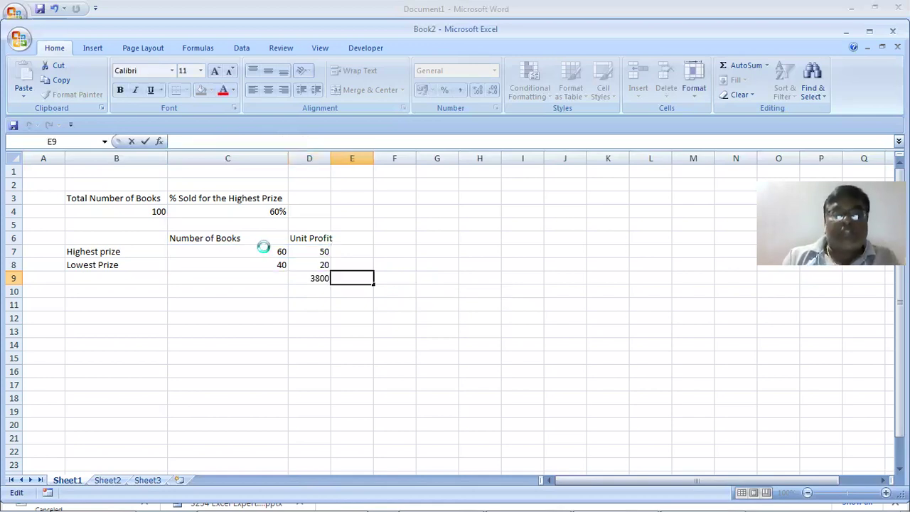
- Review the combined formula in D9 and read the tutorial's Create Different Scenarios section in Chrome
{"action": "key", "text": "Up"}
{"action": "key", "text": "Right"}
{"action": "key", "text": "Left"}
{"action": "key", "text": "Left"}
{"action": "key", "text": "Down"}
{"action": "key", "text": "Down"}
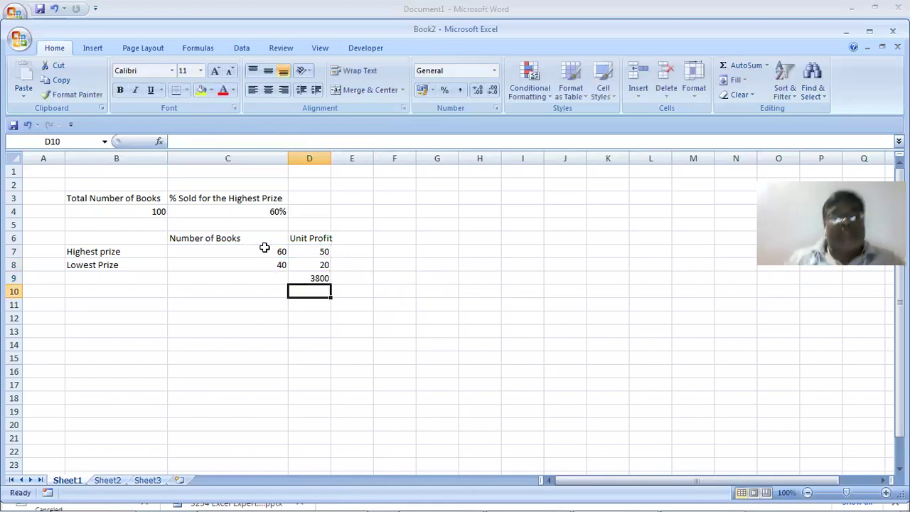
{"action": "key", "text": "Up"}
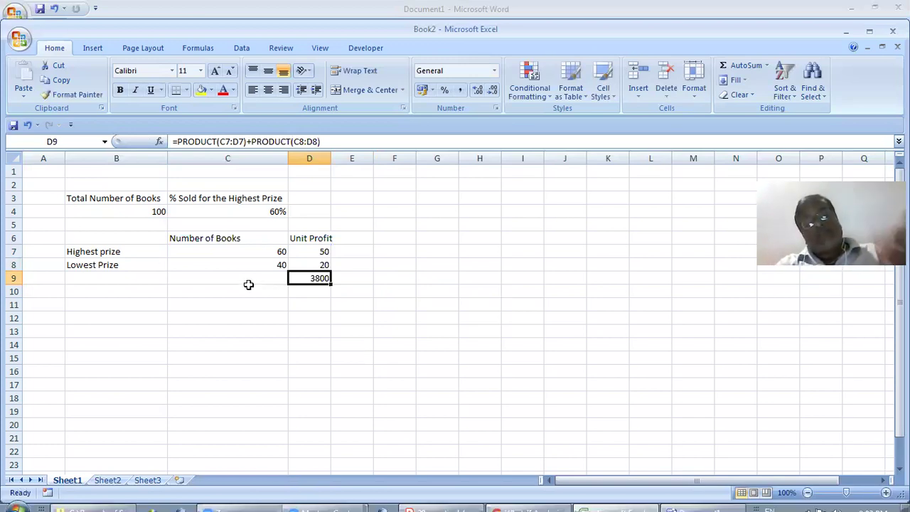
{"action": "key", "text": "alt+Tab"}
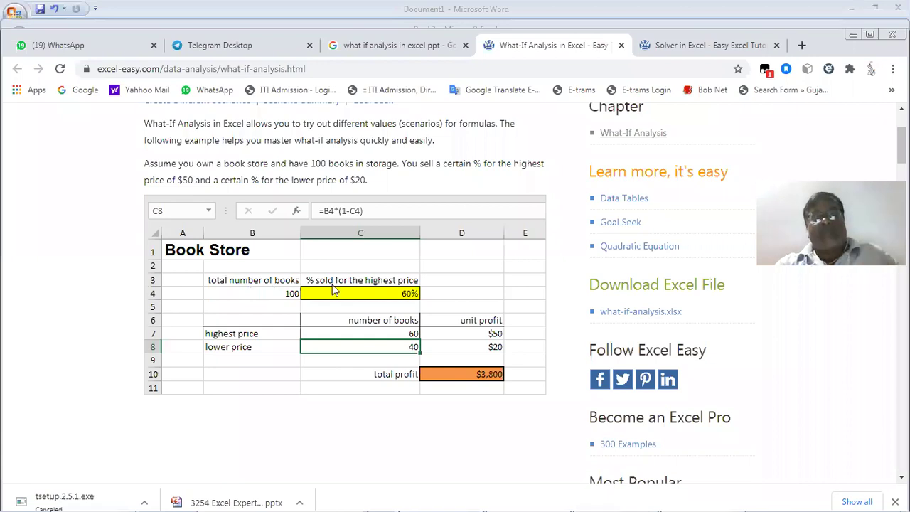
{"action": "scroll", "coordinate": [334, 288], "scroll_direction": "down", "scroll_amount": 10}
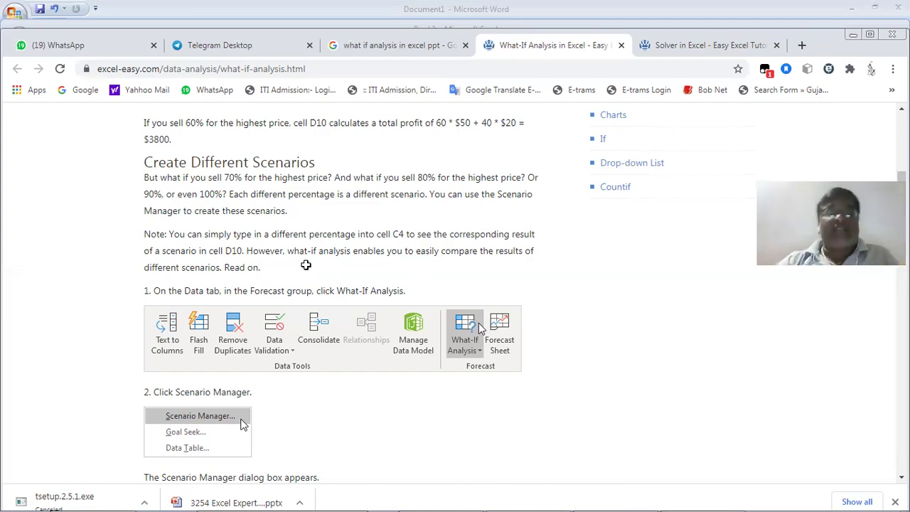
- Switch back to Excel and try 7, 0.7 and 0.70 as the percentage sold for the highest prize in C4
{"action": "key", "text": "alt+Tab"}
{"action": "left_click", "coordinate": [261, 211]}
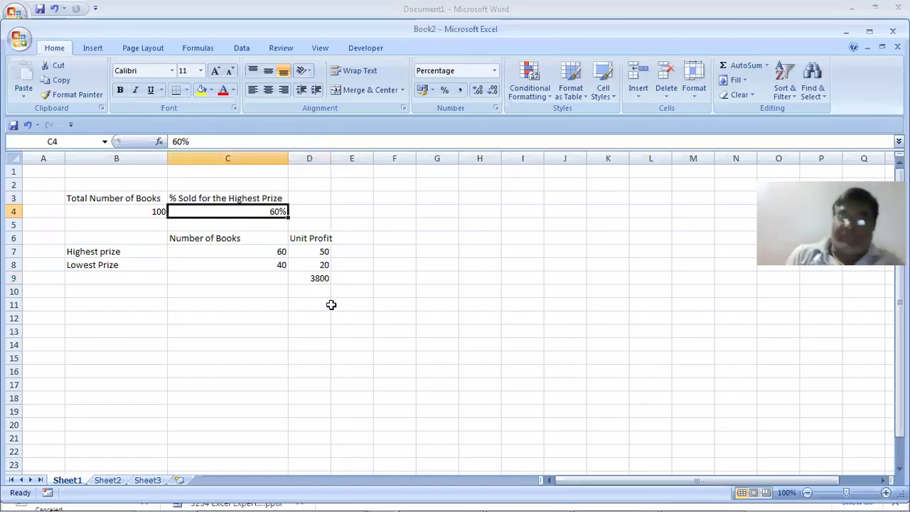
{"action": "type", "text": "7"}
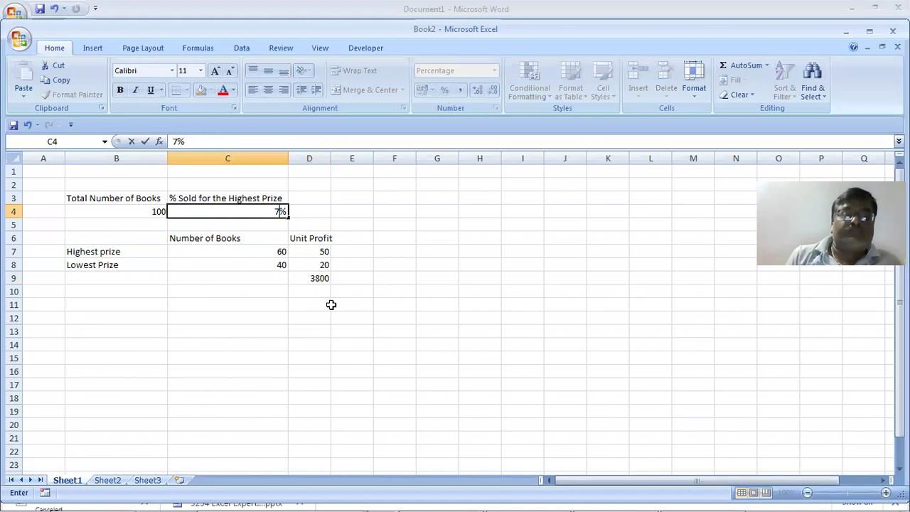
{"action": "key", "text": "Tab"}
{"action": "key", "text": "Left"}
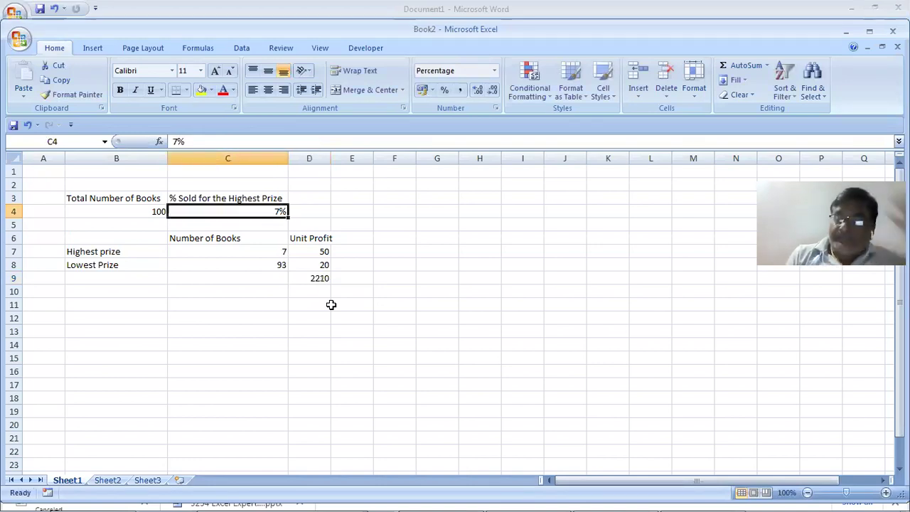
{"action": "type", "text": "0"}
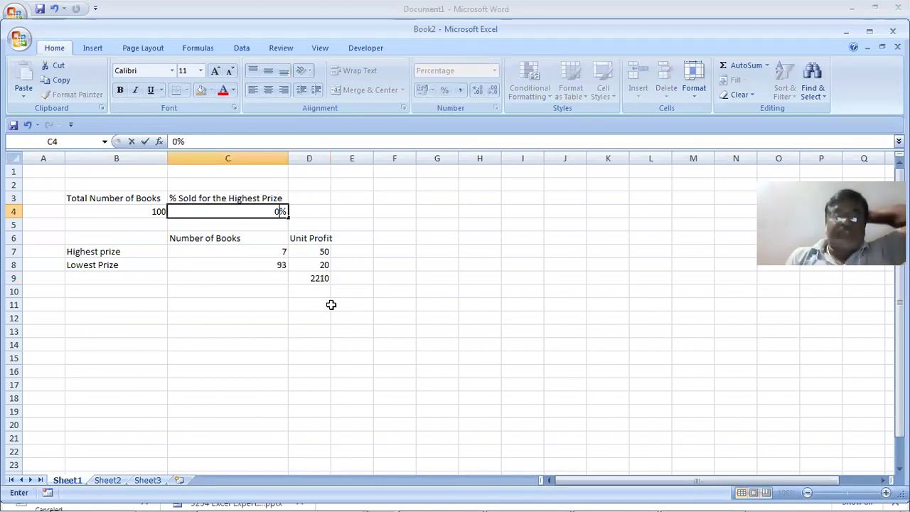
{"action": "type", "text": ".7"}
{"action": "key", "text": "Tab"}
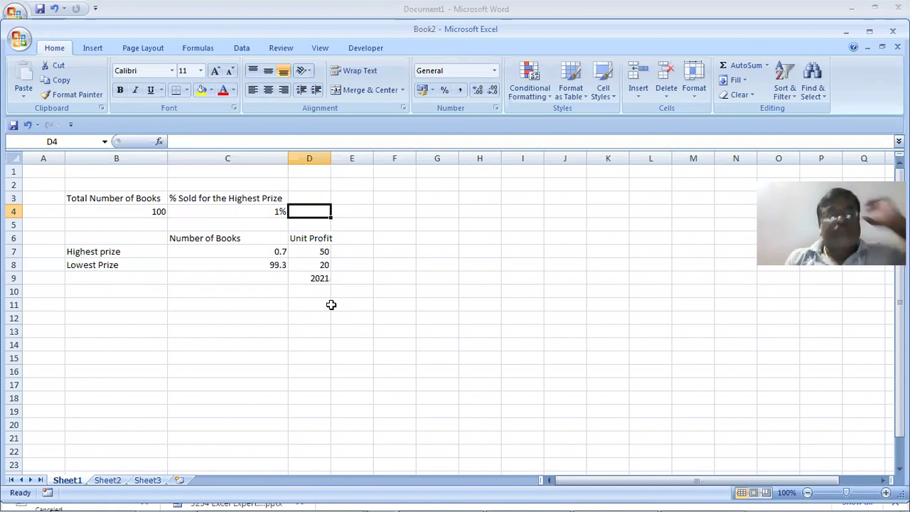
{"action": "key", "text": "Left"}
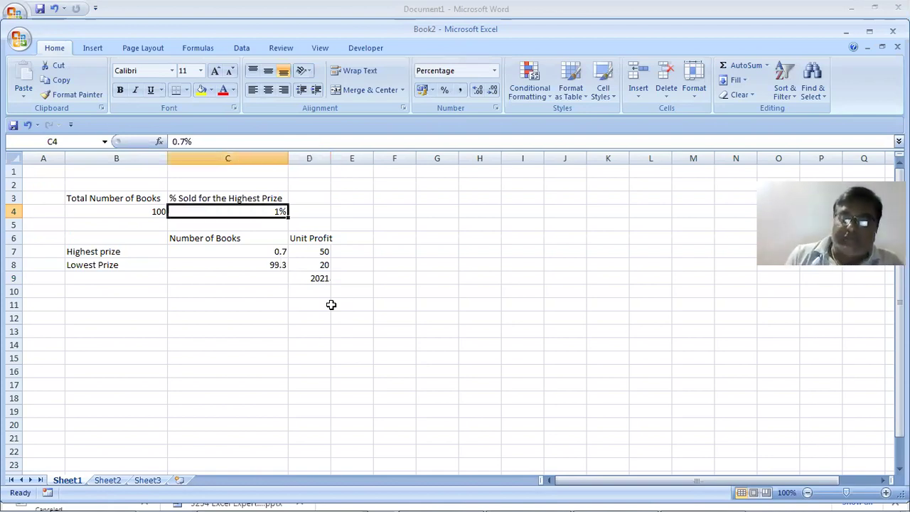
{"action": "type", "text": "0.70"}
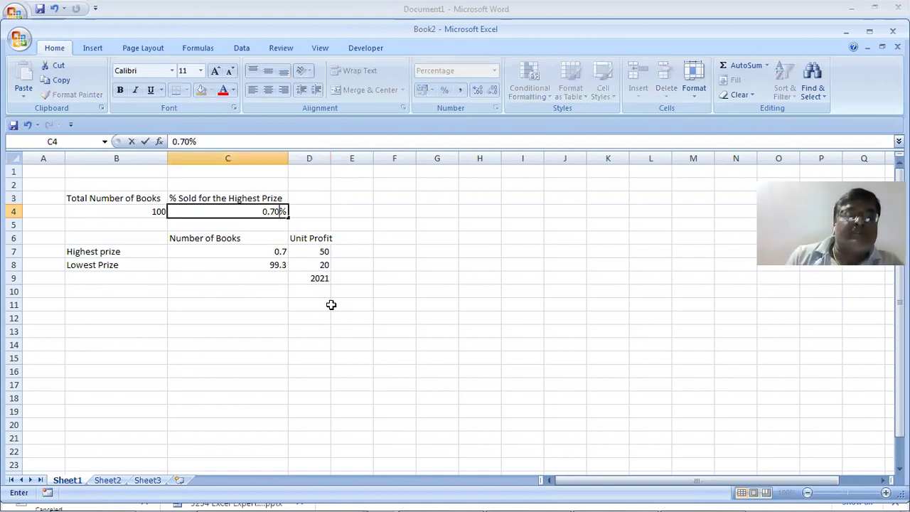
{"action": "key", "text": "Right"}
{"action": "key", "text": "Left"}
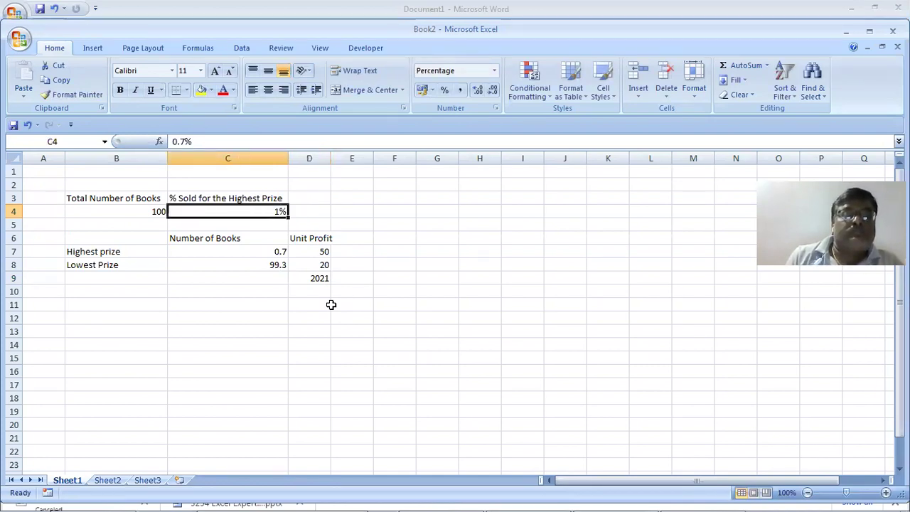
- Test the percentage sold for the highest prize in C4 with 70% first and 80% second
{"action": "type", "text": "70"}
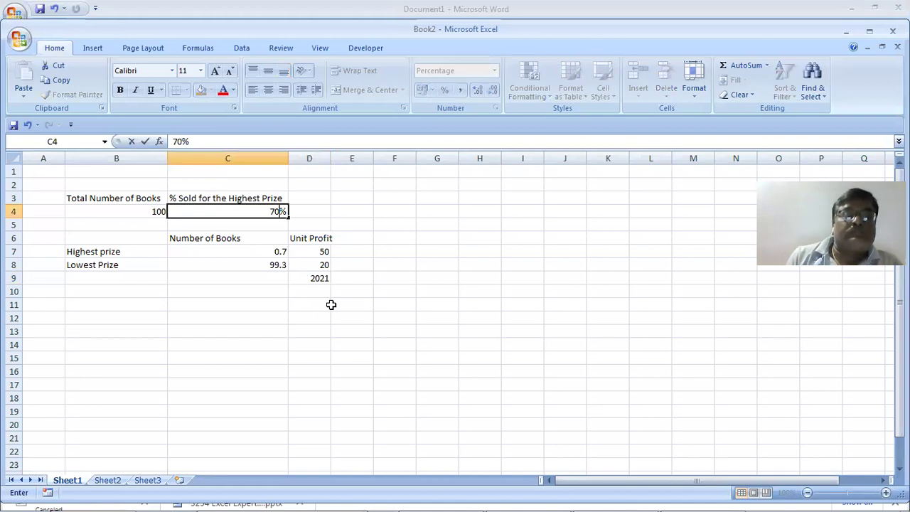
{"action": "key", "text": "Tab"}
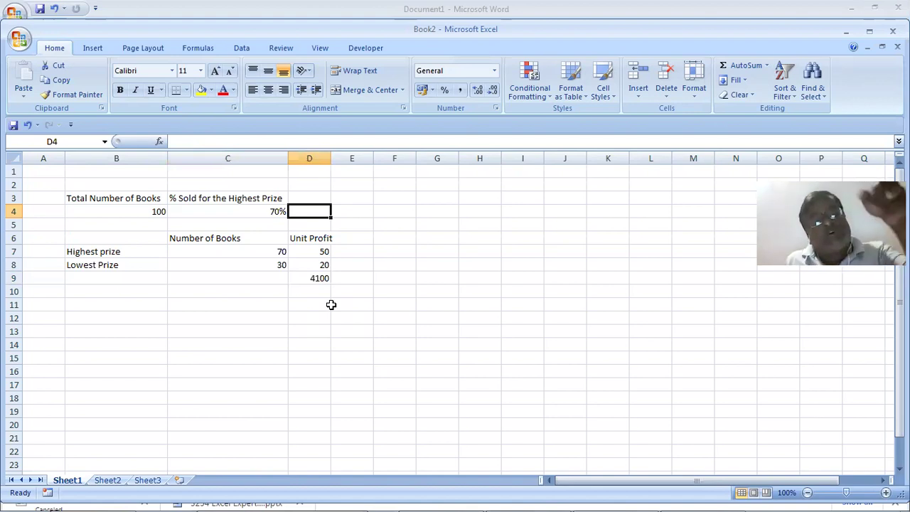
{"action": "key", "text": "Down"}
{"action": "key", "text": "Up"}
{"action": "key", "text": "Left"}
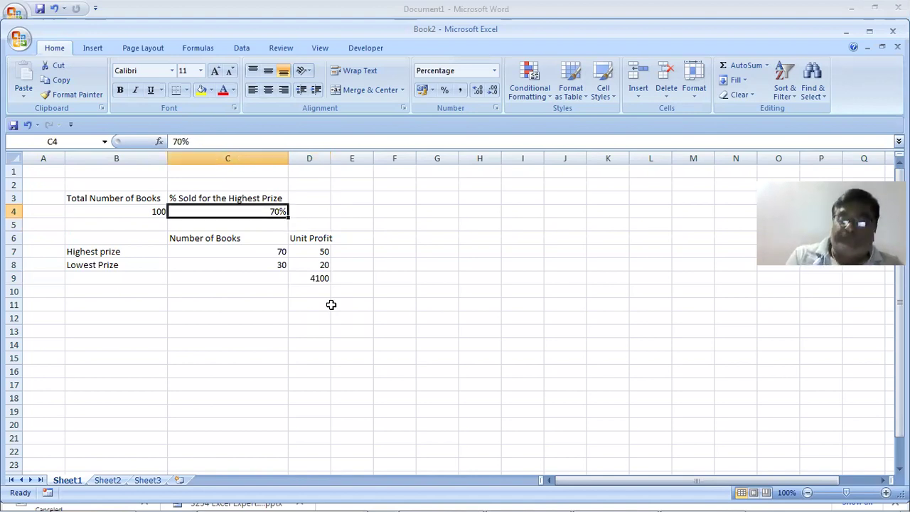
{"action": "type", "text": "80"}
{"action": "key", "text": "Right"}
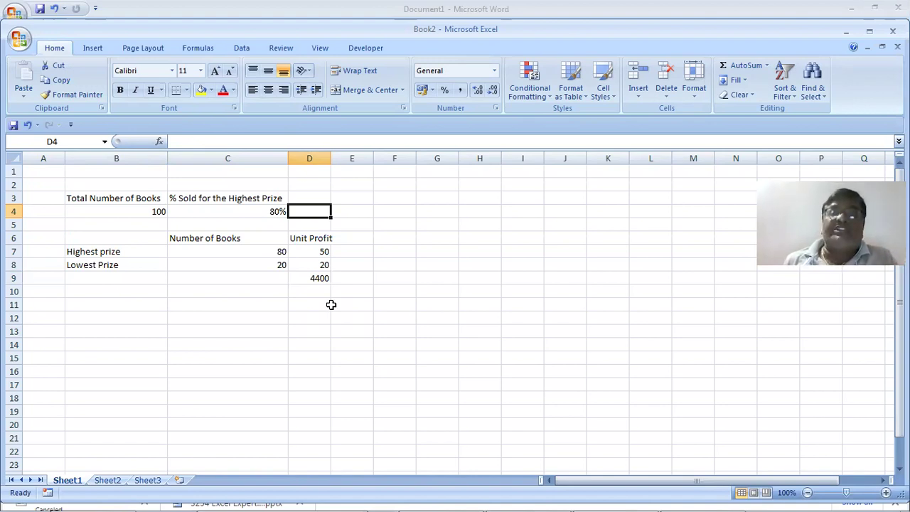
- Switch to Chrome and read the tutorial's instructions for opening Scenario Manager and adding a scenario
{"action": "key", "text": "alt+Tab"}
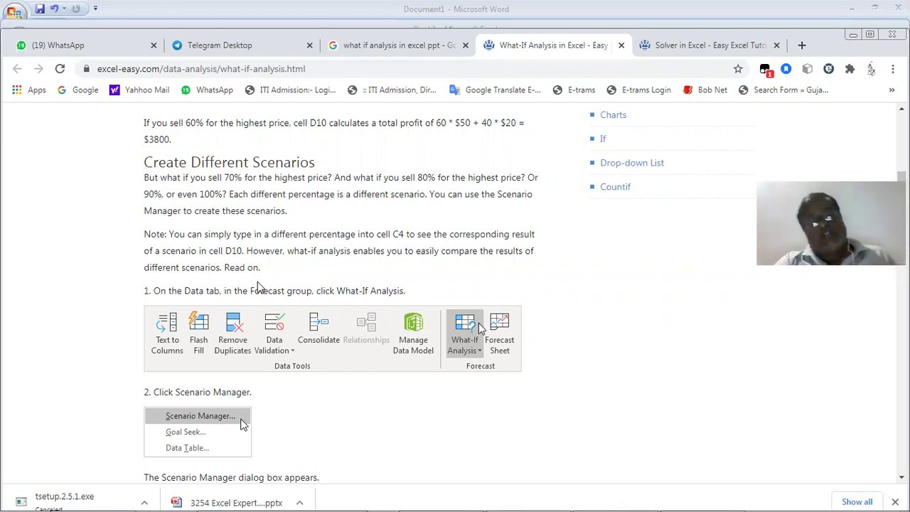
{"action": "scroll", "coordinate": [258, 285], "scroll_direction": "down", "scroll_amount": 4}
{"action": "scroll", "coordinate": [258, 281], "scroll_direction": "up", "scroll_amount": 1}
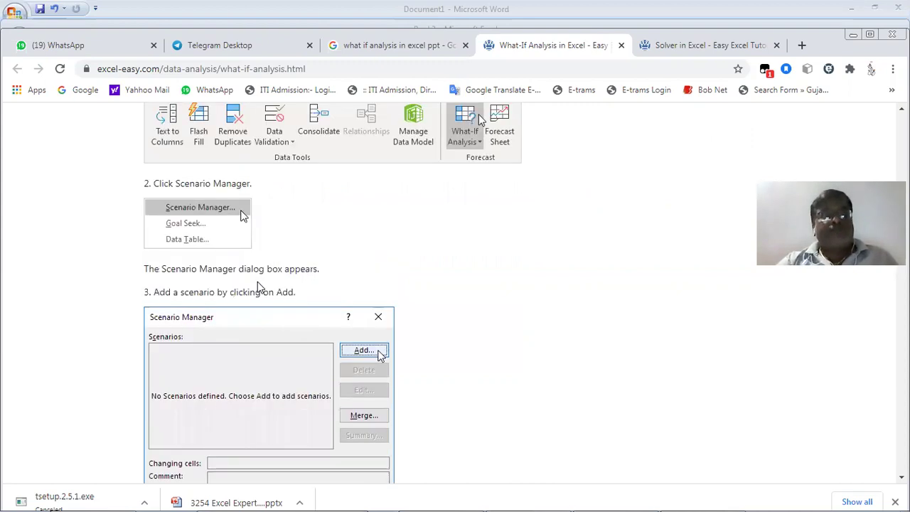
{"action": "scroll", "coordinate": [259, 285], "scroll_direction": "up", "scroll_amount": 1}
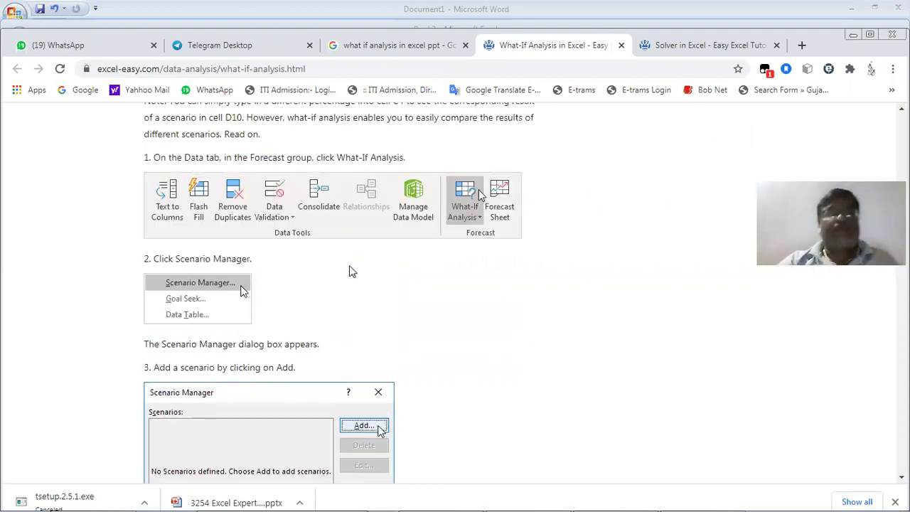
- Return to Excel, open the What-If Analysis Scenario Manager and move its dialog clear of the book data
{"action": "key", "text": "alt+Tab"}
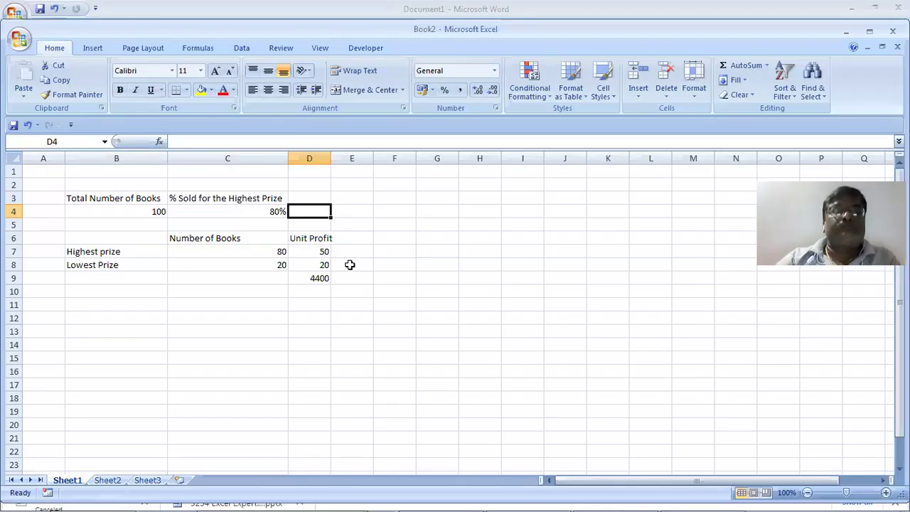
{"action": "left_click", "coordinate": [280, 48]}
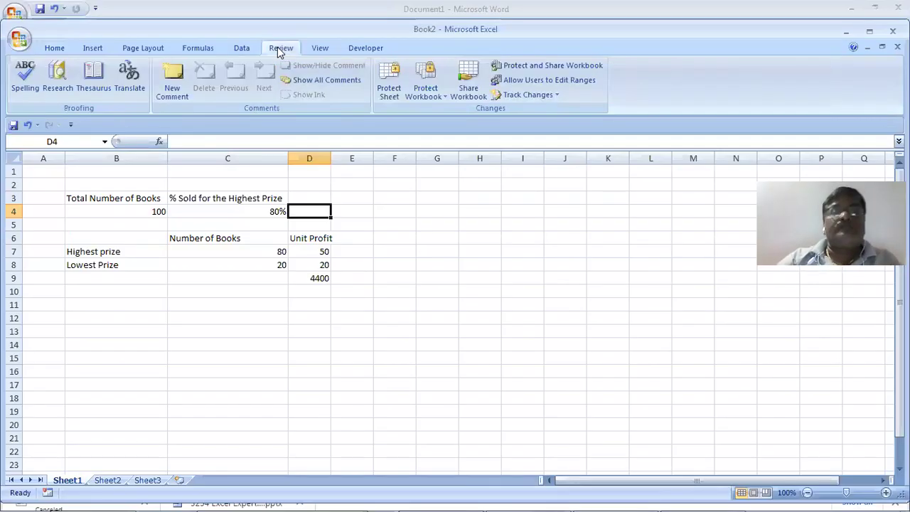
{"action": "left_click", "coordinate": [321, 51]}
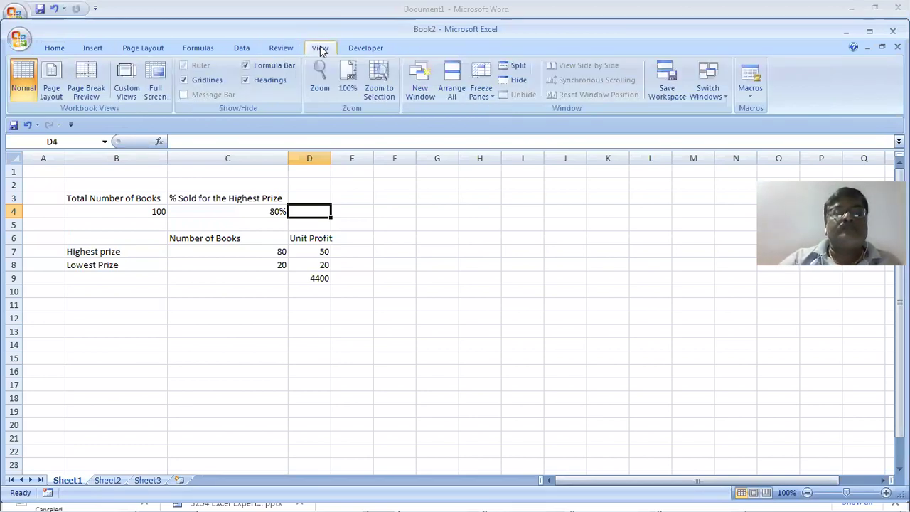
{"action": "left_click", "coordinate": [242, 50]}
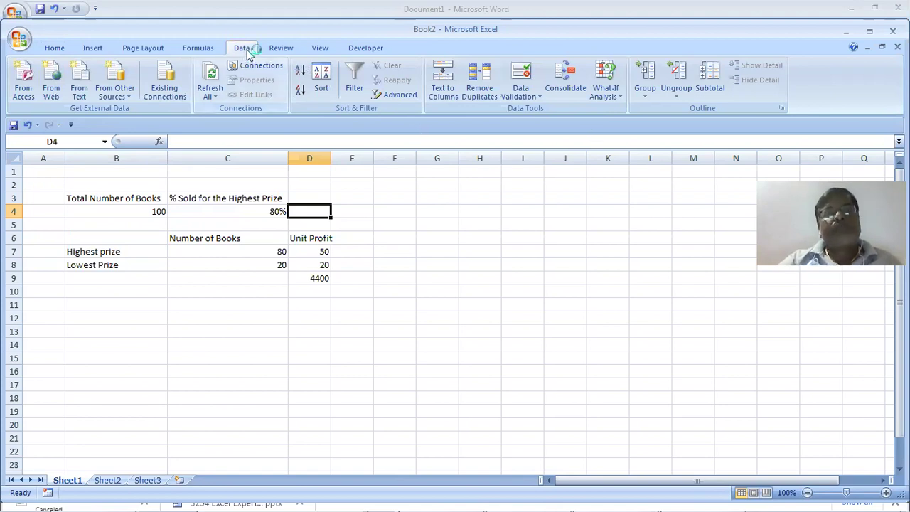
{"action": "left_click", "coordinate": [610, 100]}
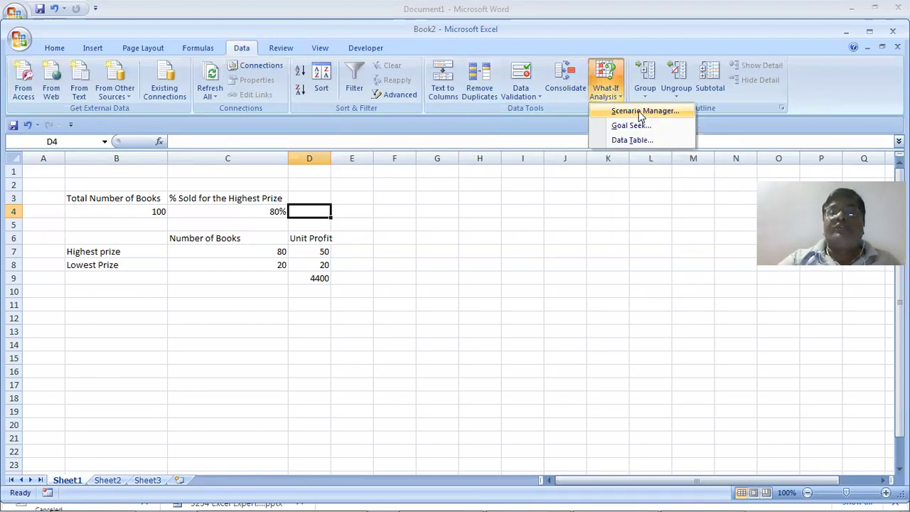
{"action": "left_click", "coordinate": [641, 113]}
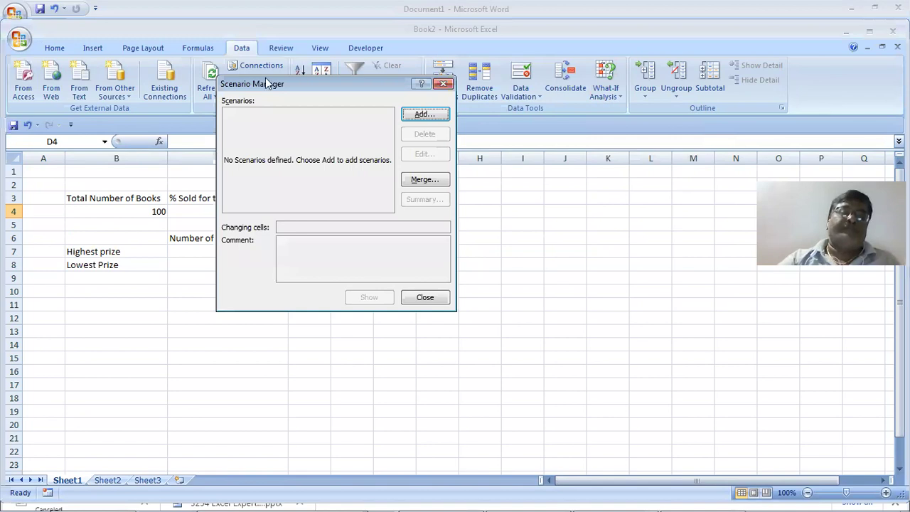
{"action": "left_click_drag", "start_coordinate": [282, 85], "coordinate": [540, 215]}
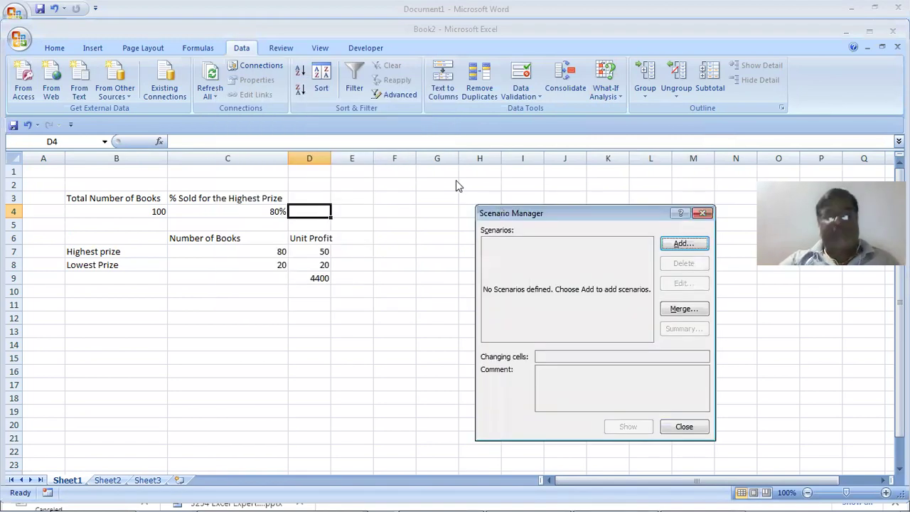
{"action": "left_click_drag", "start_coordinate": [458, 185], "coordinate": [457, 183]}
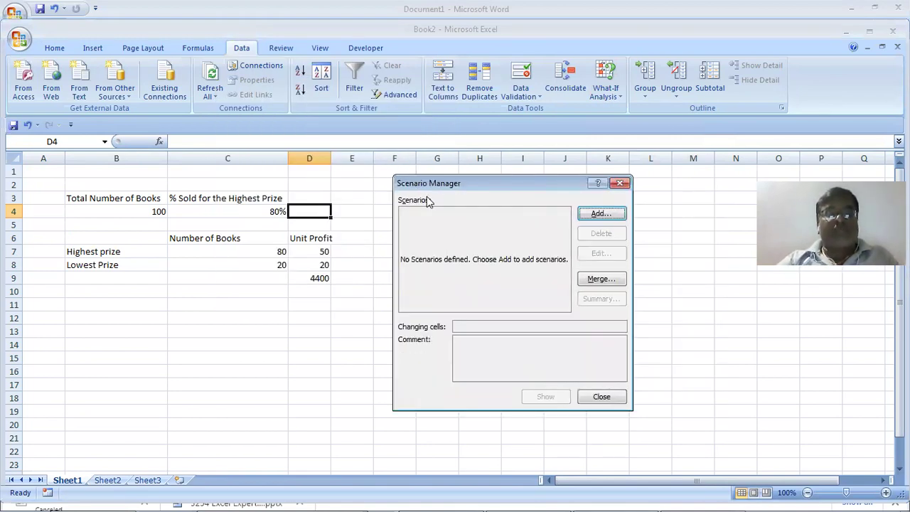
- Switch to Chrome and read the tutorial's steps for naming a scenario, choosing its changing cell and entering its value
{"action": "key", "text": "alt+Tab"}
{"action": "key", "text": "Tab"}
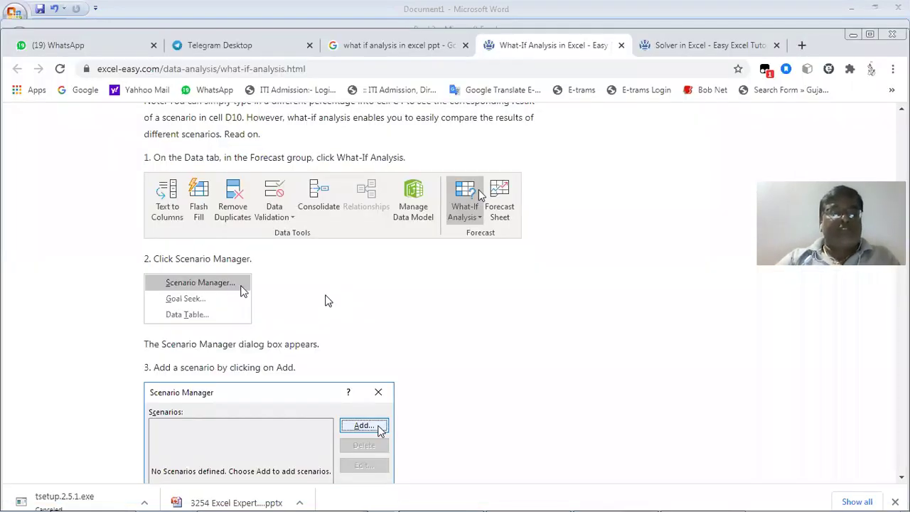
{"action": "scroll", "coordinate": [327, 301], "scroll_direction": "down", "scroll_amount": 1}
{"action": "scroll", "coordinate": [327, 301], "scroll_direction": "down", "scroll_amount": 2}
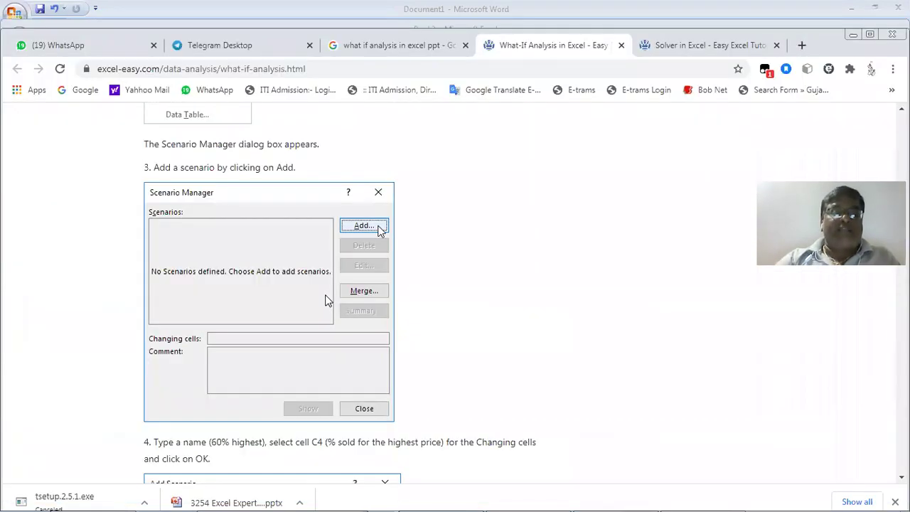
{"action": "scroll", "coordinate": [326, 300], "scroll_direction": "down", "scroll_amount": 2}
{"action": "scroll", "coordinate": [326, 301], "scroll_direction": "down", "scroll_amount": 1}
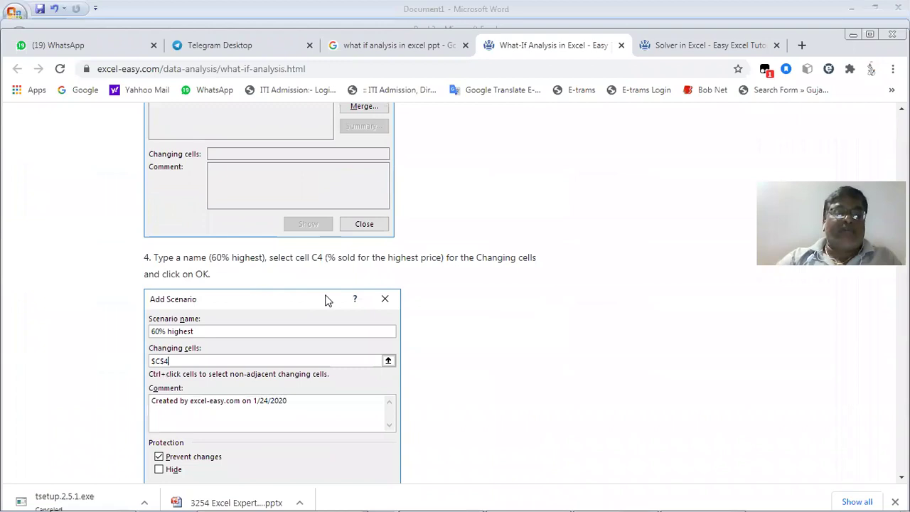
{"action": "scroll", "coordinate": [327, 301], "scroll_direction": "down", "scroll_amount": 1}
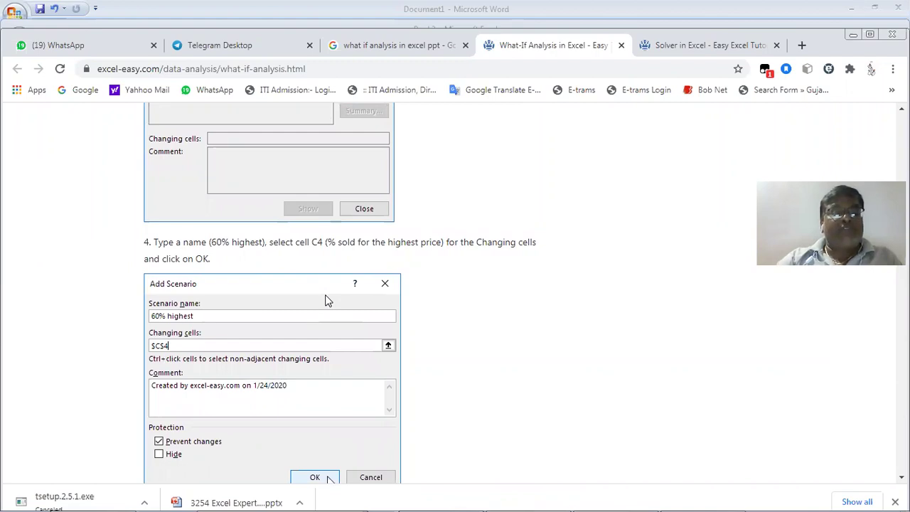
{"action": "scroll", "coordinate": [327, 300], "scroll_direction": "up", "scroll_amount": 1}
{"action": "scroll", "coordinate": [327, 301], "scroll_direction": "up", "scroll_amount": 2}
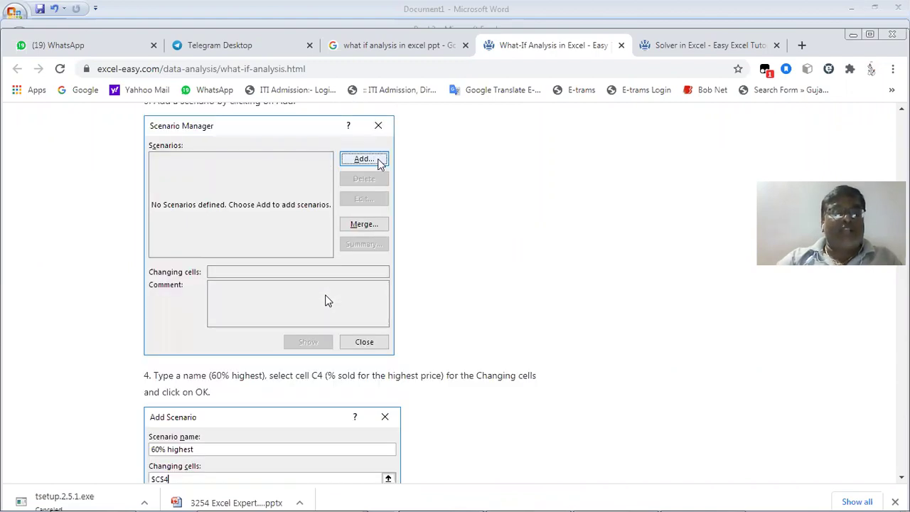
{"action": "scroll", "coordinate": [327, 300], "scroll_direction": "down", "scroll_amount": 3}
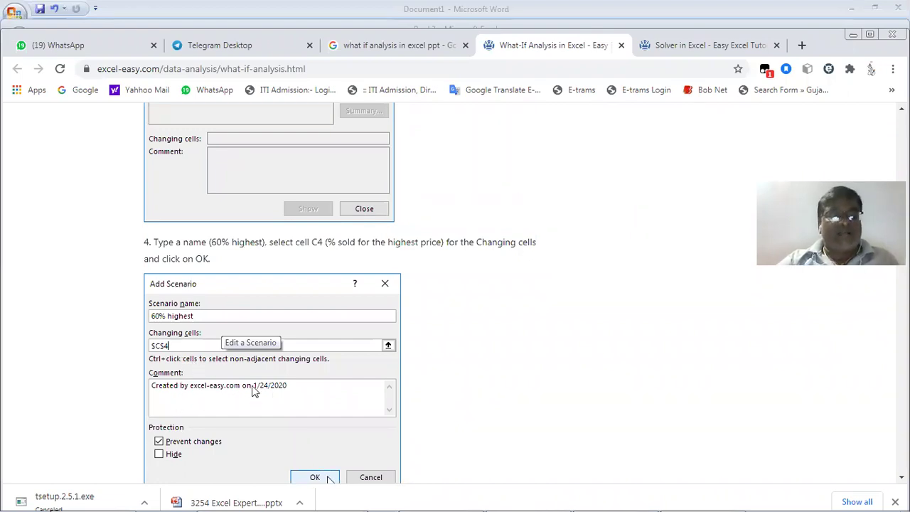
{"action": "scroll", "coordinate": [254, 393], "scroll_direction": "down", "scroll_amount": 2}
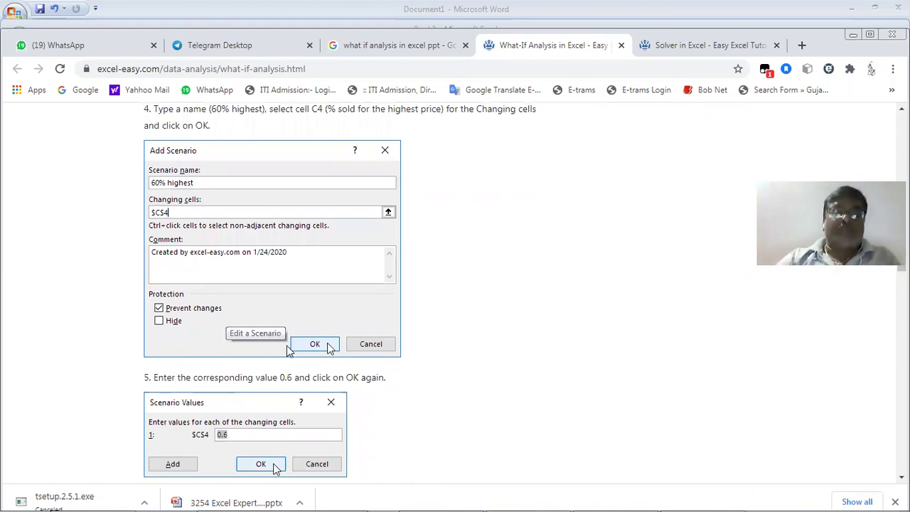
- Return to Excel and add a scenario named 60% Highest Prize with C4 as the changing cell and 0.8 as its value
{"action": "key", "text": "alt+Tab"}
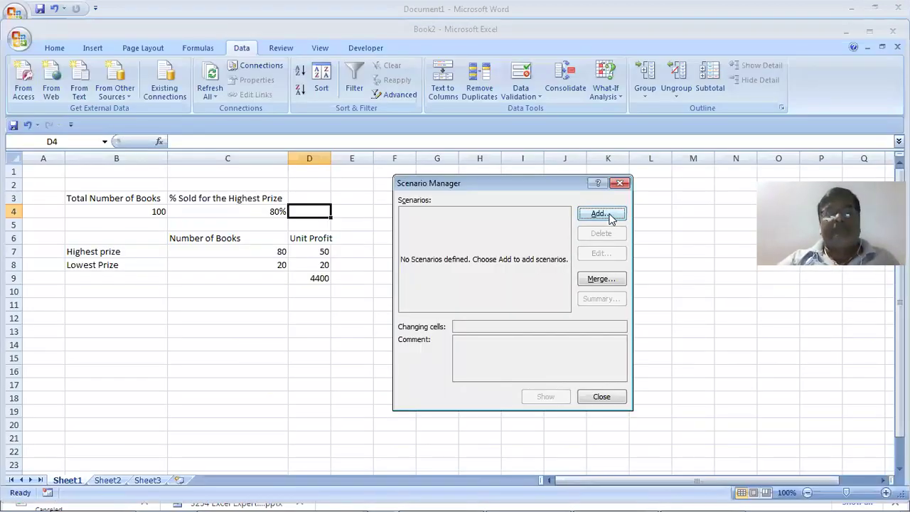
{"action": "left_click", "coordinate": [601, 214]}
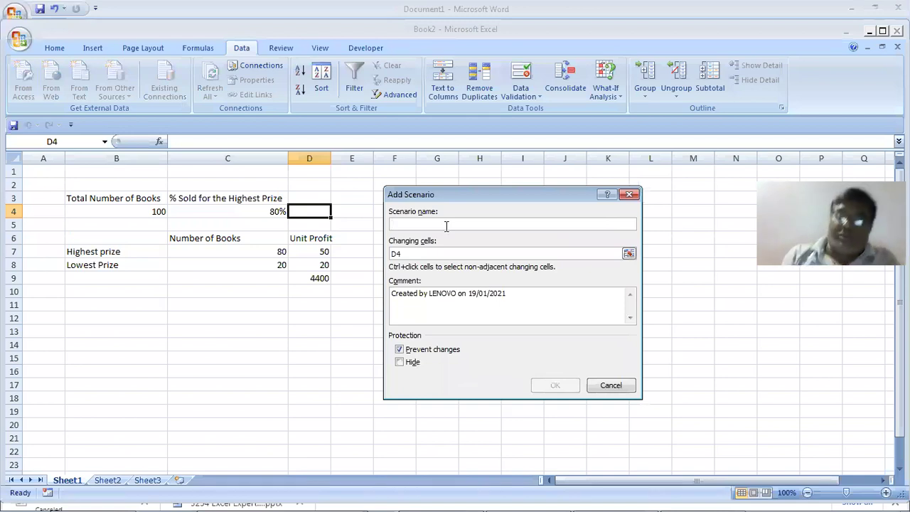
{"action": "type", "text": "60% Highest Prize"}
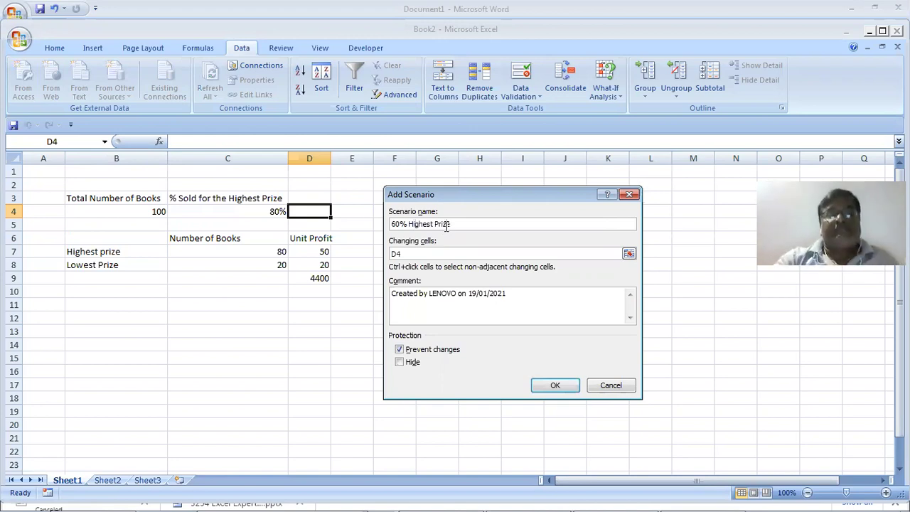
{"action": "left_click", "coordinate": [425, 253]}
{"action": "key", "text": "Home"}
{"action": "key", "text": "Right"}
{"action": "key", "text": "Right"}
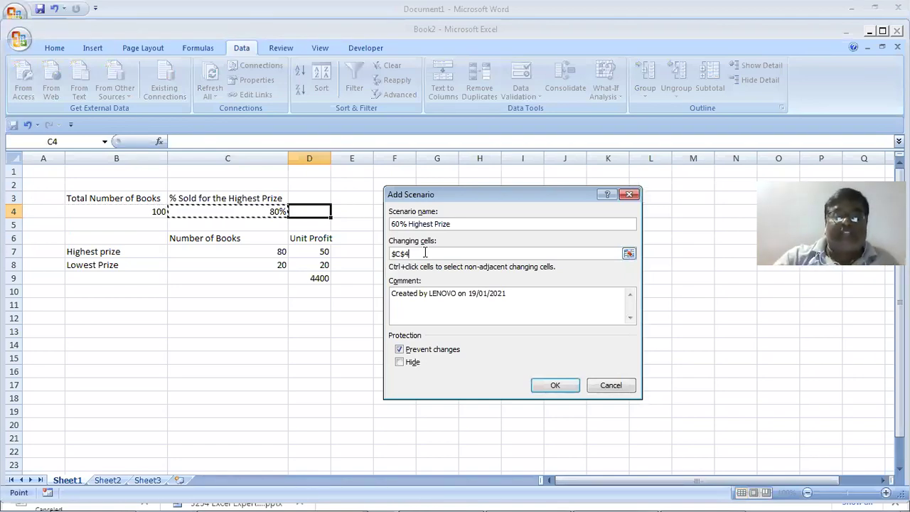
{"action": "left_click", "coordinate": [549, 390]}
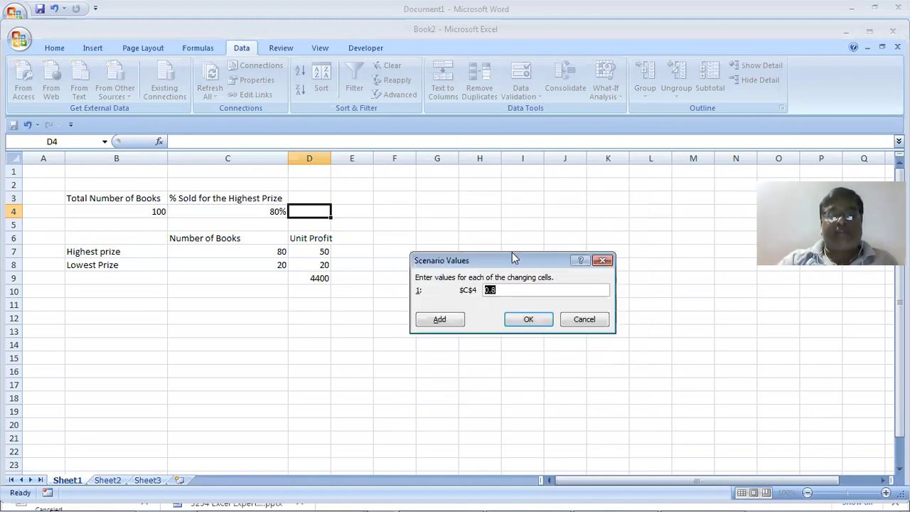
{"action": "left_click_drag", "start_coordinate": [517, 259], "coordinate": [509, 181]}
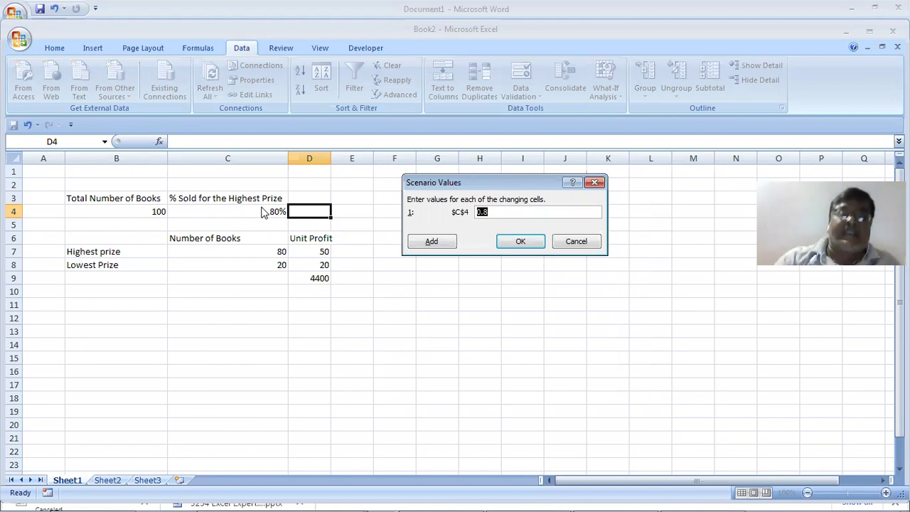
{"action": "left_click", "coordinate": [426, 242]}
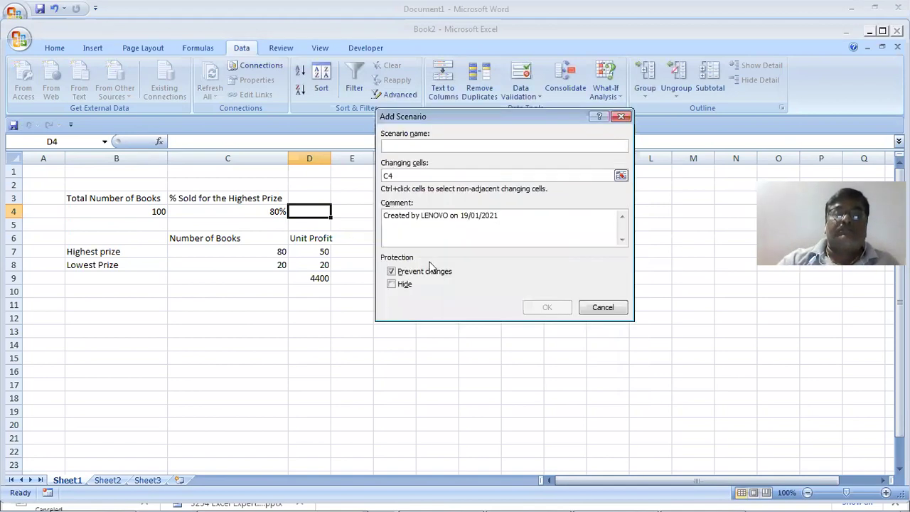
{"action": "left_click", "coordinate": [583, 307]}
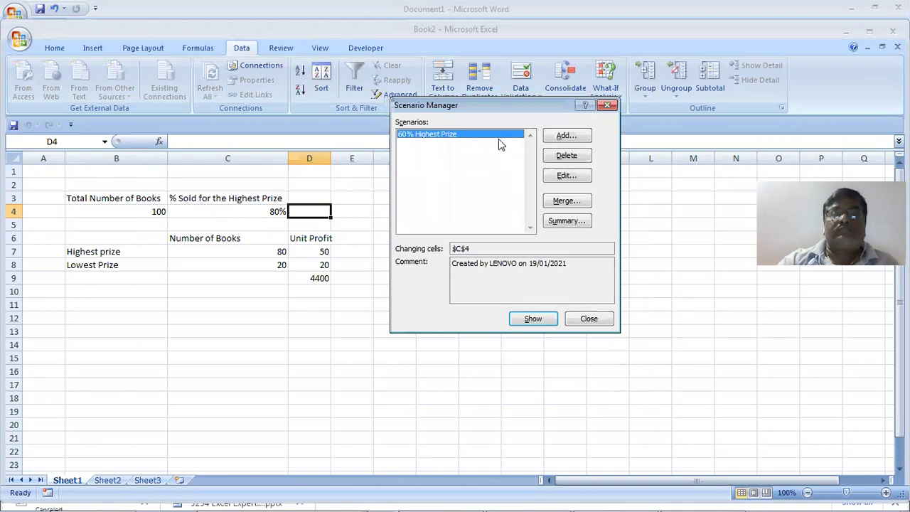
- Edit the 60% Highest Prize scenario and set its C4 value to 0.7
{"action": "left_click", "coordinate": [567, 175]}
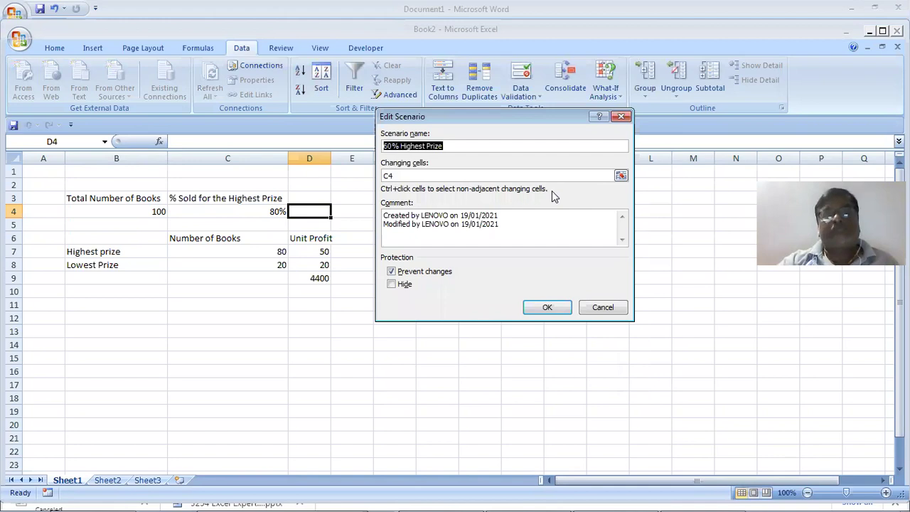
{"action": "left_click", "coordinate": [539, 310]}
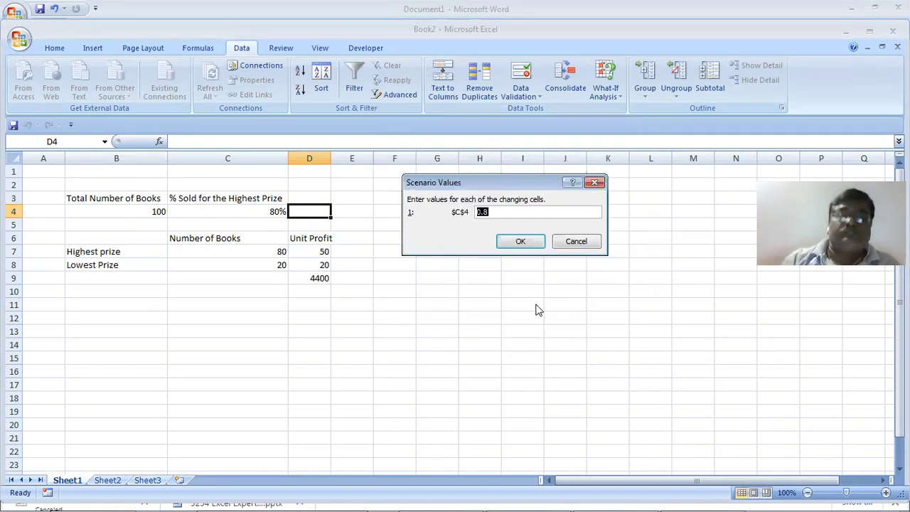
{"action": "type", "text": "0.7"}
{"action": "left_click", "coordinate": [528, 246]}
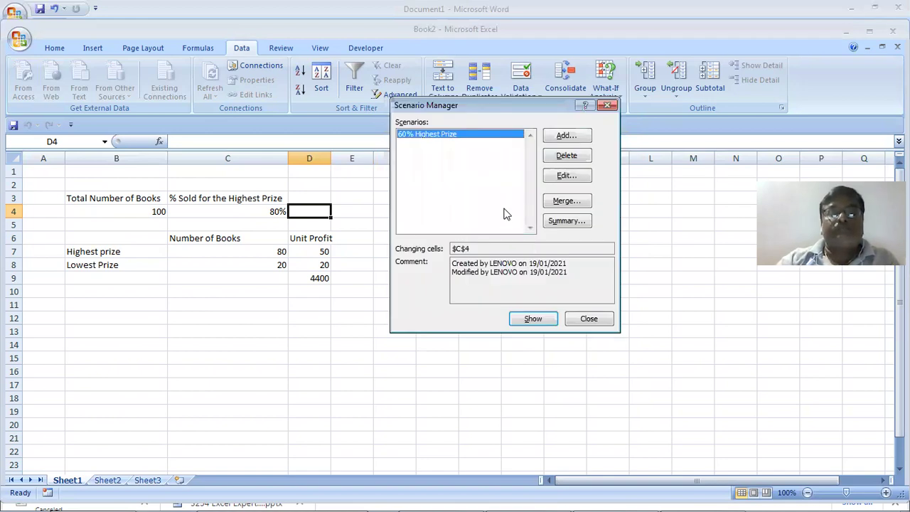
- Edit the 60% Highest Prize scenario again and set its C4 value to 0.8
{"action": "left_click", "coordinate": [552, 175]}
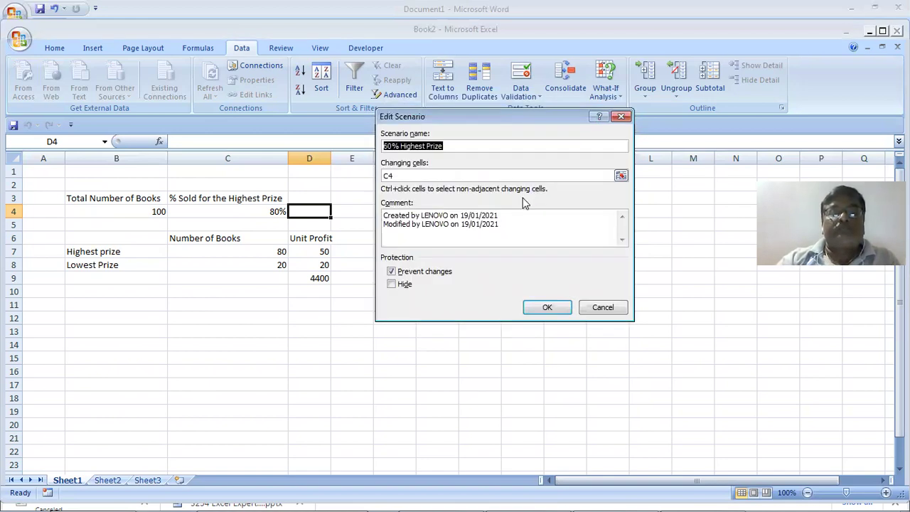
{"action": "left_click", "coordinate": [545, 309]}
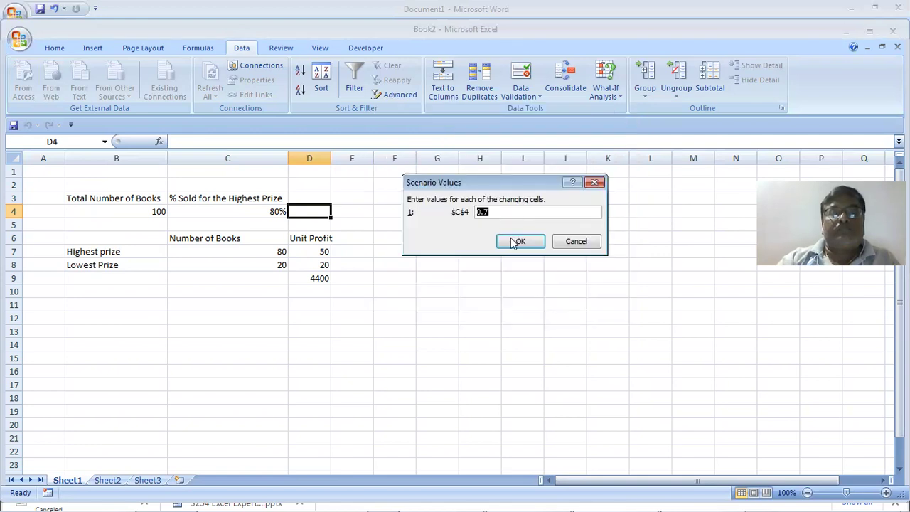
{"action": "type", "text": "0.8"}
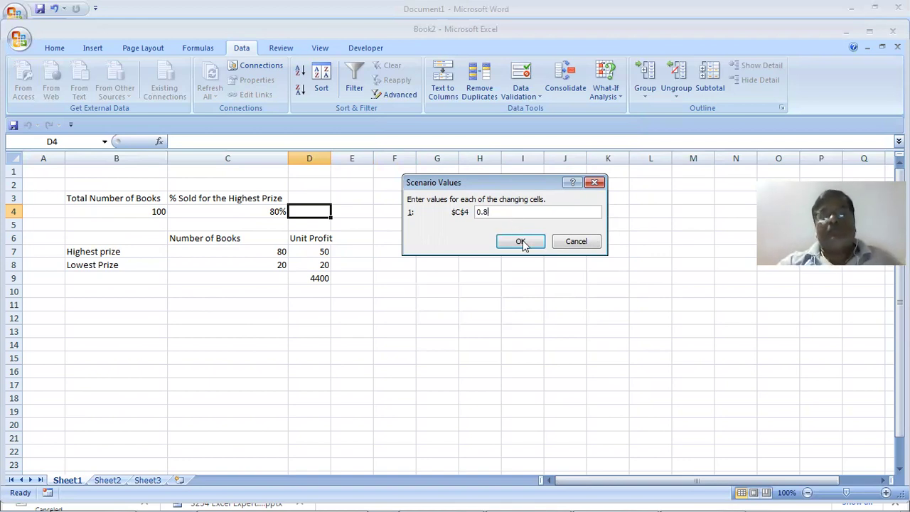
{"action": "left_click", "coordinate": [522, 242]}
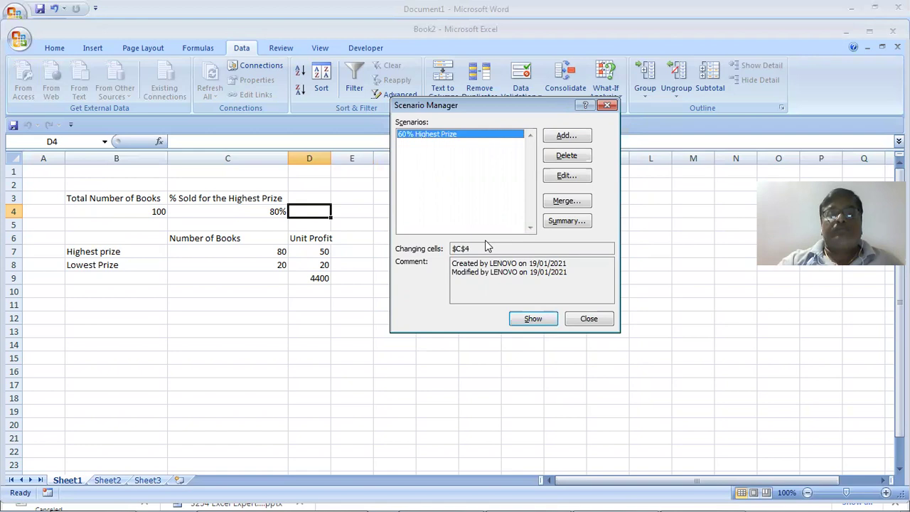
- Set the C4 value of the 60% Highest Prize scenario to 0.5 and show the scenario on the sheet
{"action": "left_click", "coordinate": [575, 177]}
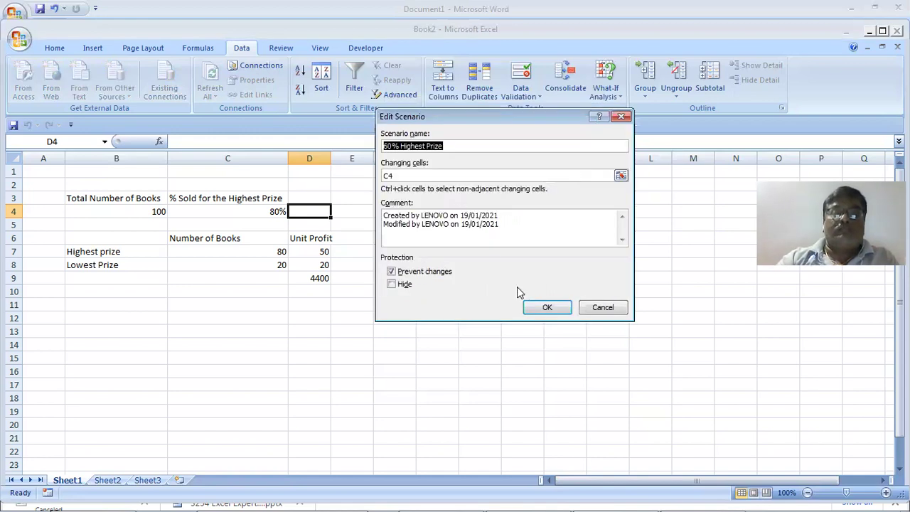
{"action": "left_click", "coordinate": [541, 308]}
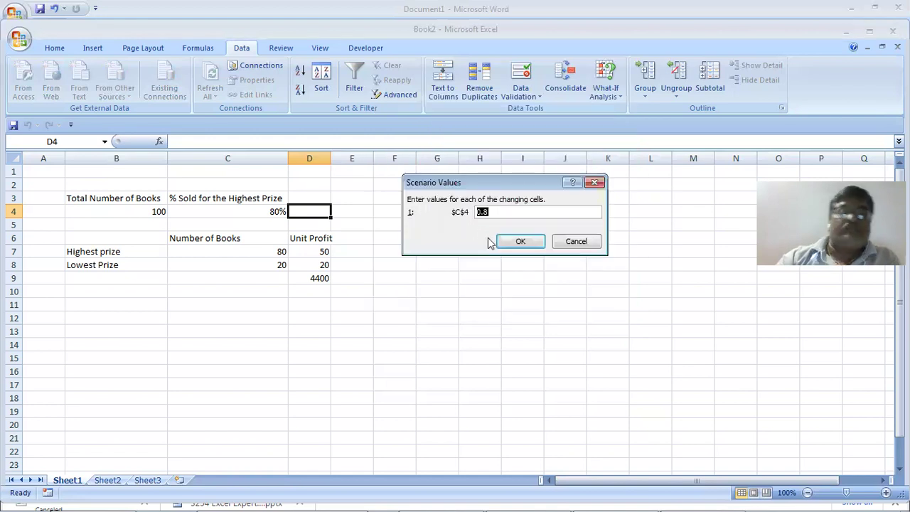
{"action": "type", "text": "0.5"}
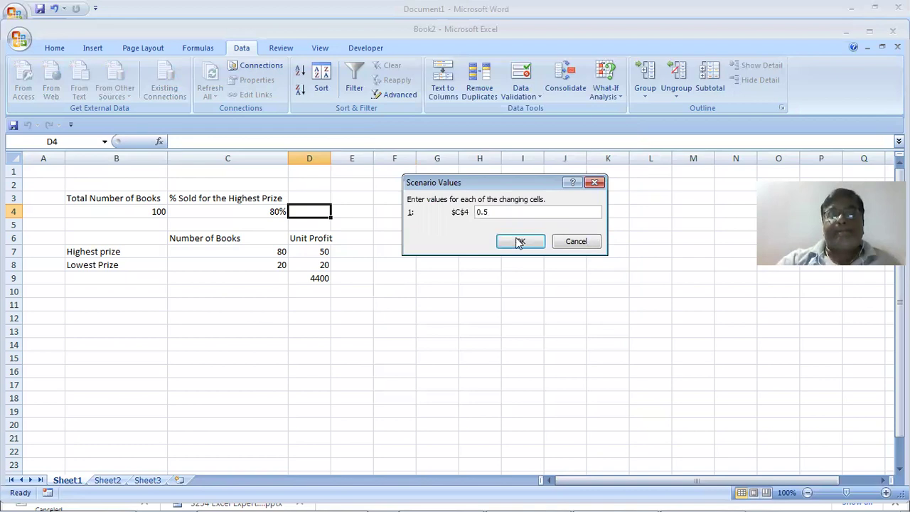
{"action": "left_click", "coordinate": [520, 242]}
{"action": "left_click", "coordinate": [531, 320]}
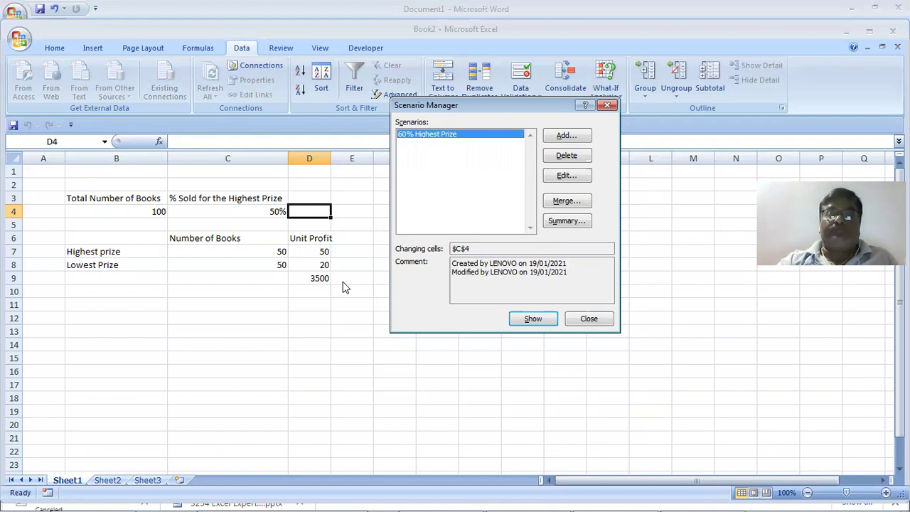
- Create a scenario summary report with D9 as the result cell and collapse its Changing Cells and Result Cells details
{"action": "left_click", "coordinate": [553, 223]}
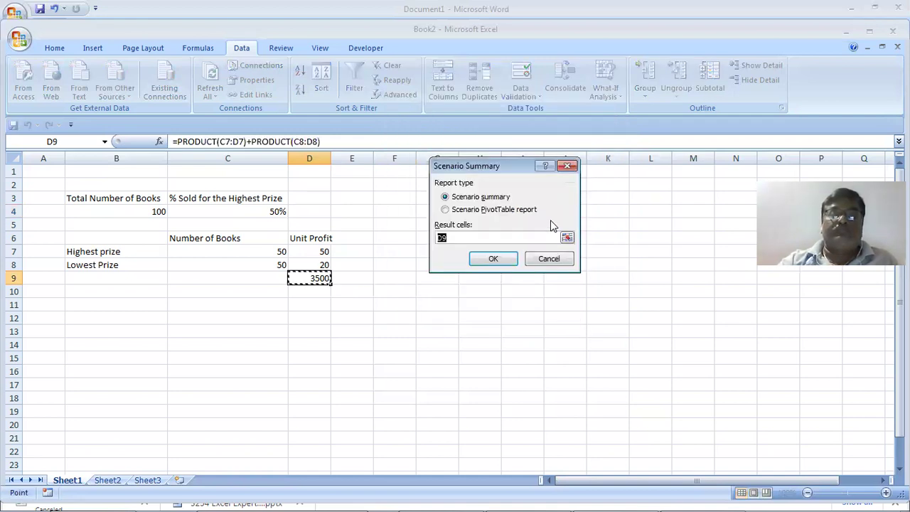
{"action": "left_click", "coordinate": [503, 261]}
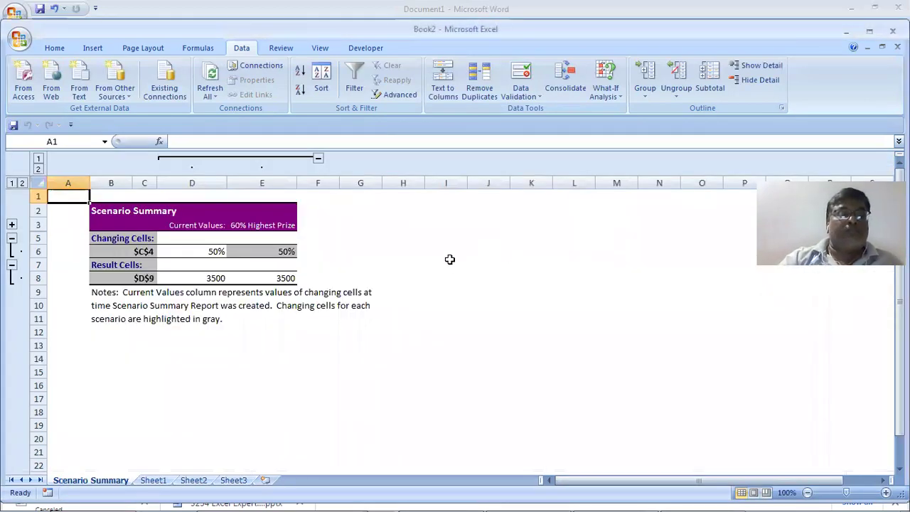
{"action": "scroll", "coordinate": [450, 260], "scroll_direction": "down", "scroll_amount": 9}
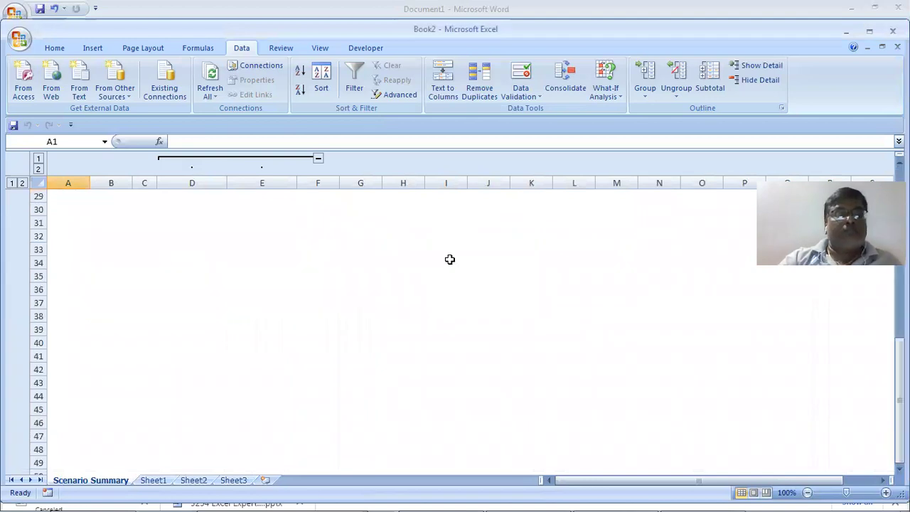
{"action": "scroll", "coordinate": [449, 260], "scroll_direction": "up", "scroll_amount": 9}
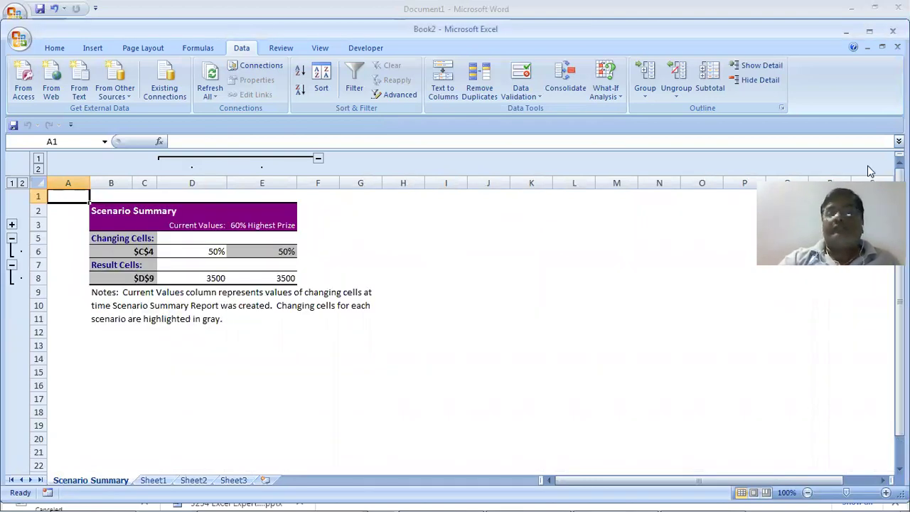
{"action": "left_click", "coordinate": [12, 238]}
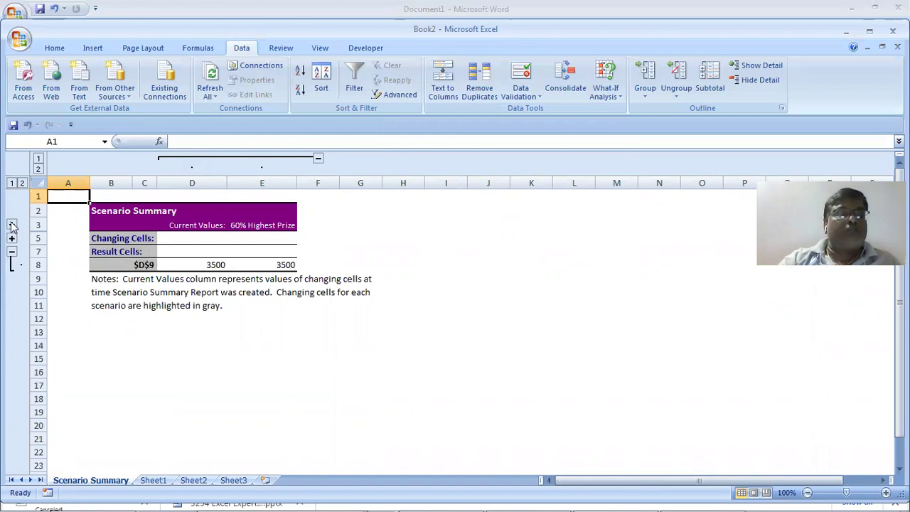
{"action": "left_click", "coordinate": [12, 226]}
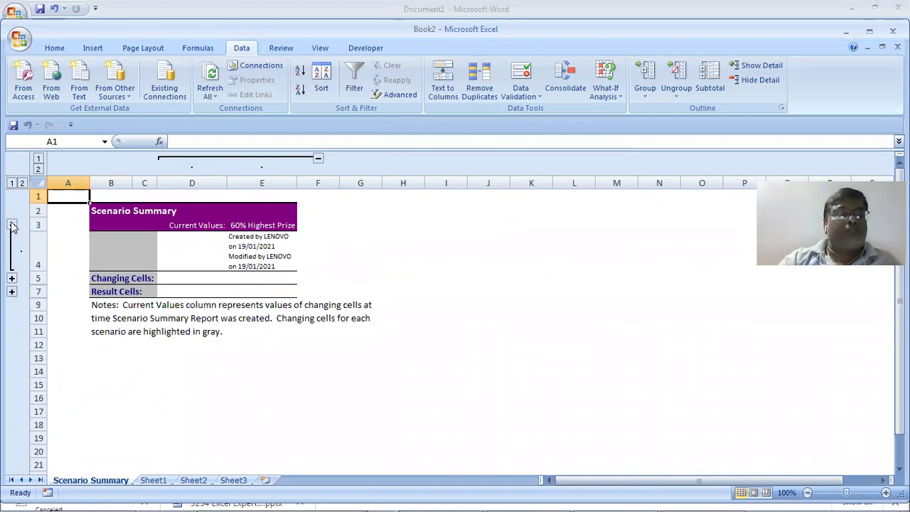
{"action": "left_click", "coordinate": [11, 225]}
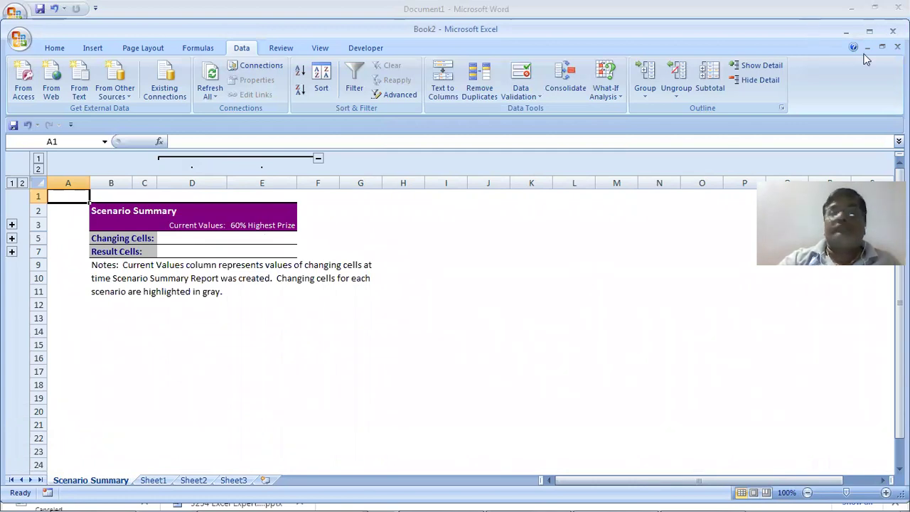
{"action": "left_click", "coordinate": [609, 91]}
{"action": "left_click", "coordinate": [616, 111]}
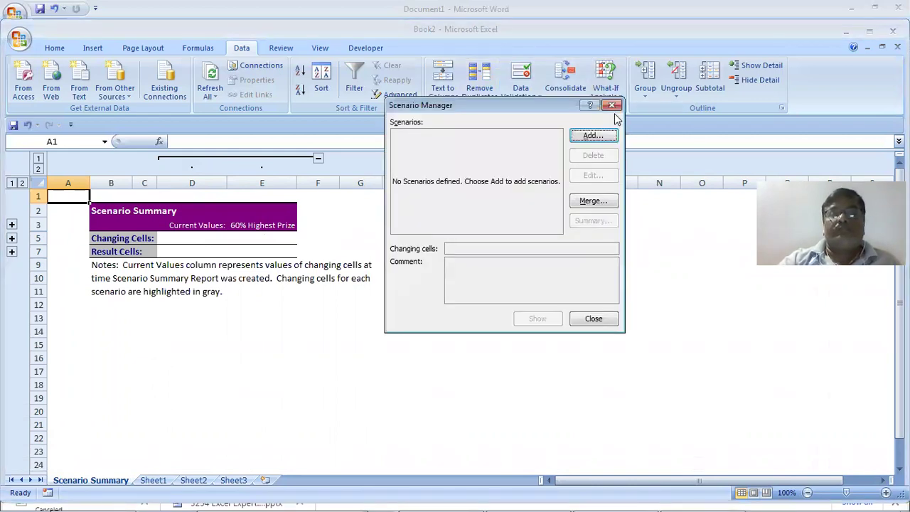
{"action": "left_click", "coordinate": [594, 318]}
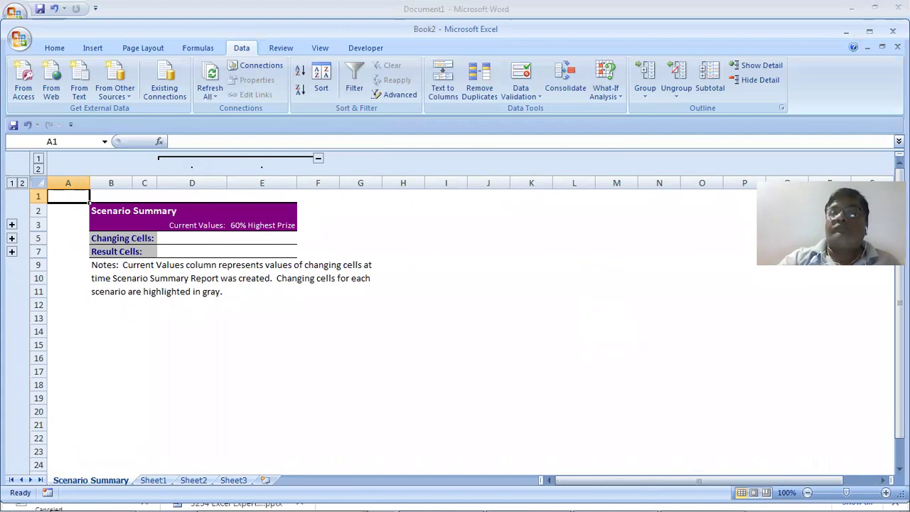
{"action": "left_click", "coordinate": [899, 142]}
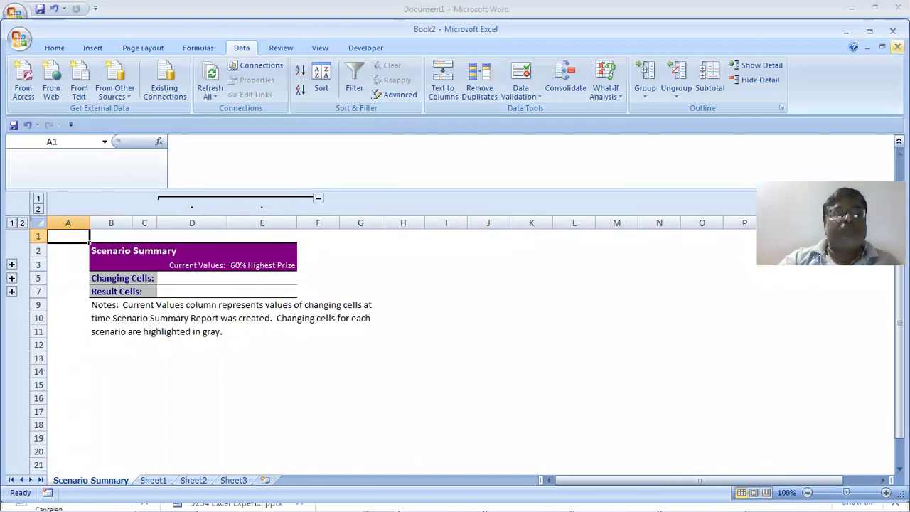
{"action": "left_click", "coordinate": [893, 30]}
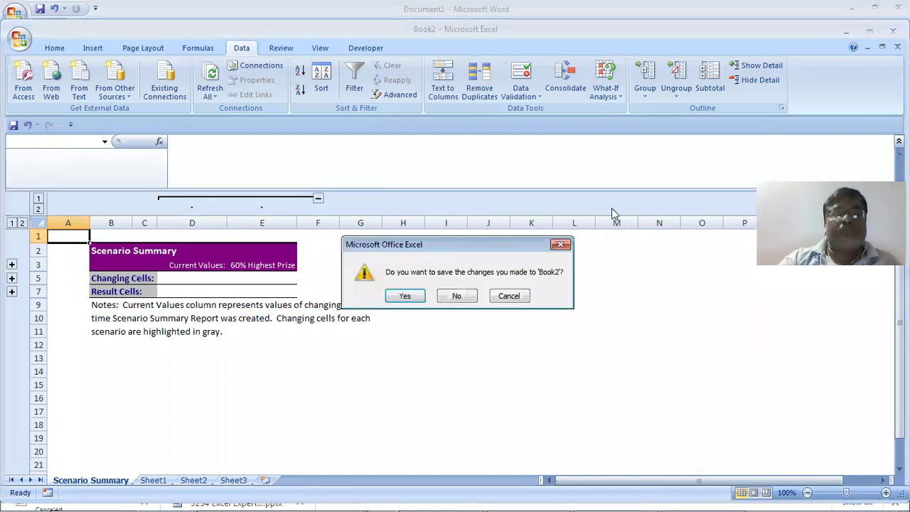
{"action": "left_click", "coordinate": [510, 296]}
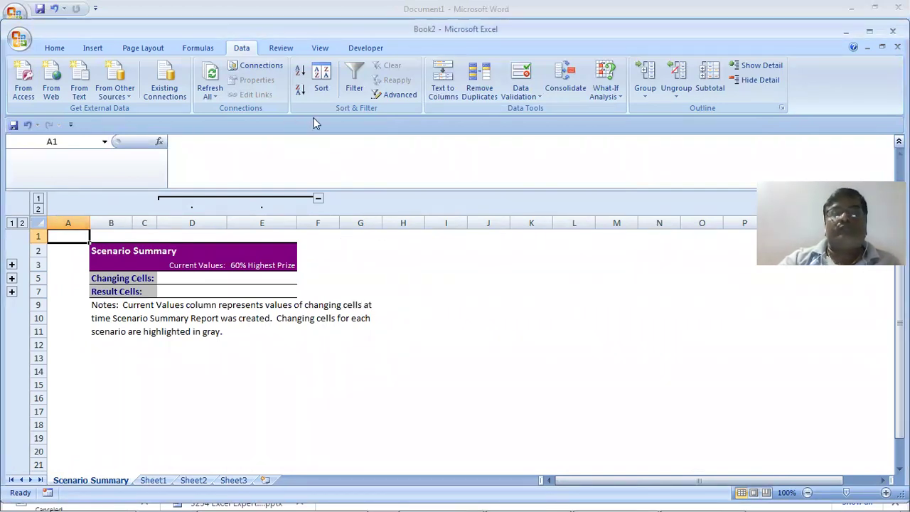
{"action": "left_click", "coordinate": [610, 92]}
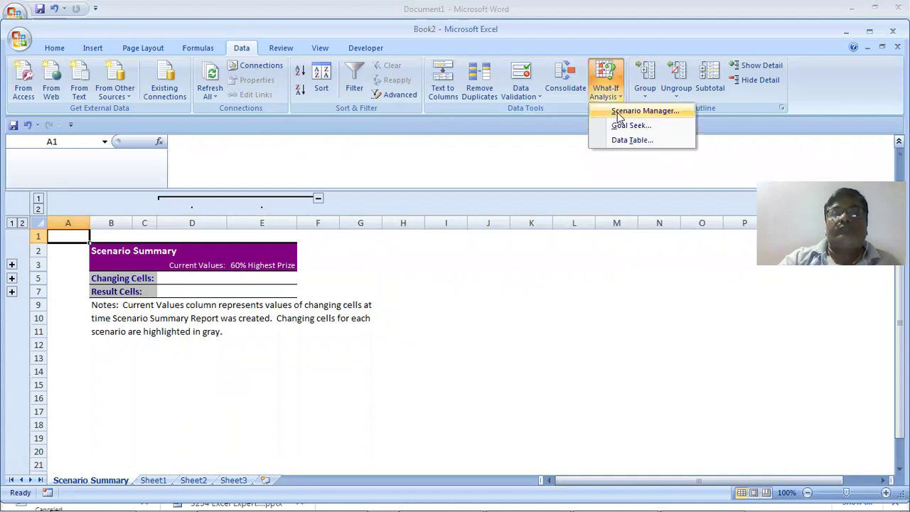
{"action": "left_click", "coordinate": [619, 115]}
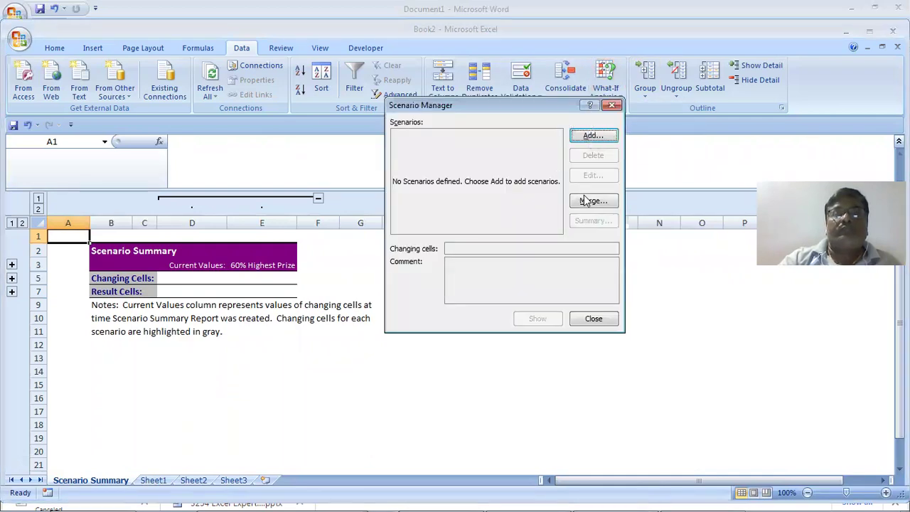
{"action": "left_click", "coordinate": [593, 201]}
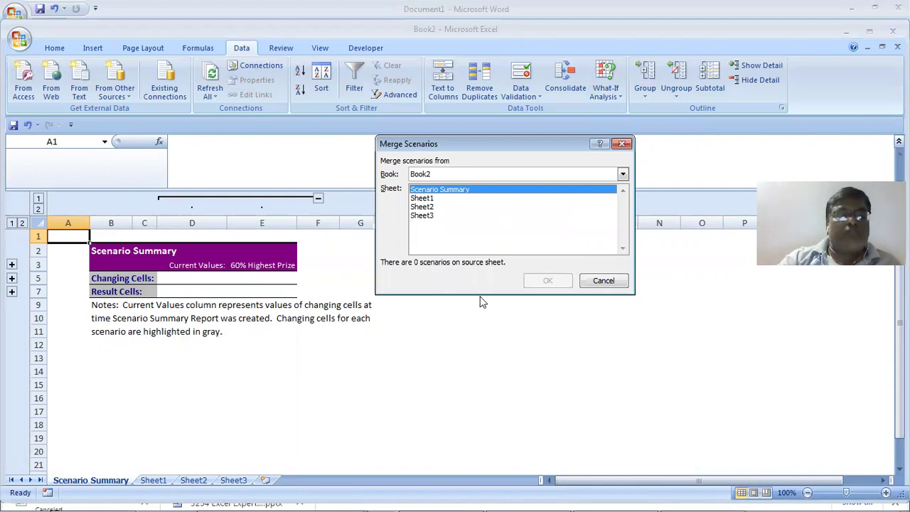
{"action": "left_click", "coordinate": [603, 280]}
{"action": "left_click", "coordinate": [588, 318]}
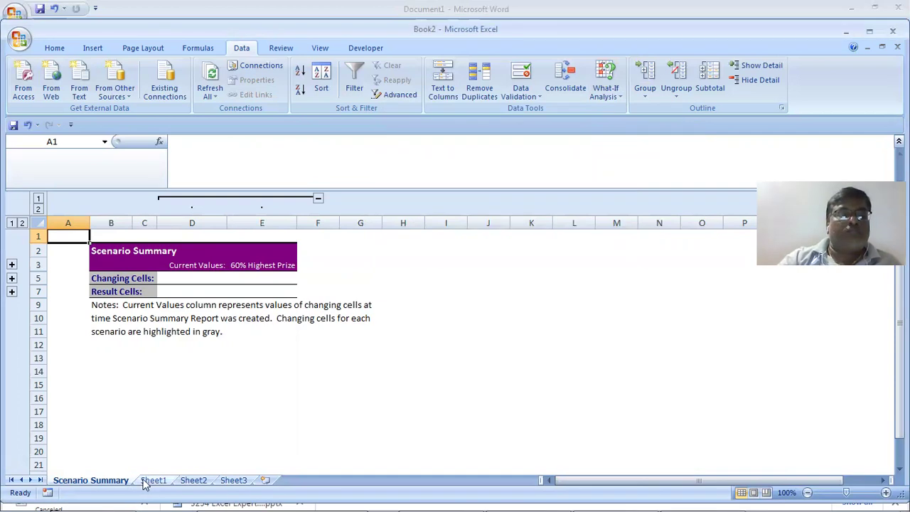
{"action": "left_click", "coordinate": [145, 482]}
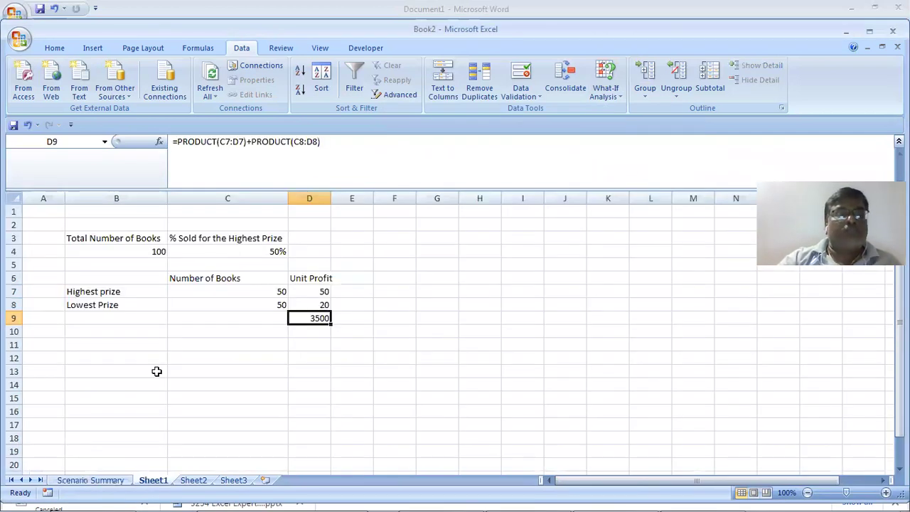
{"action": "left_click", "coordinate": [103, 482]}
{"action": "right_click", "coordinate": [105, 480]}
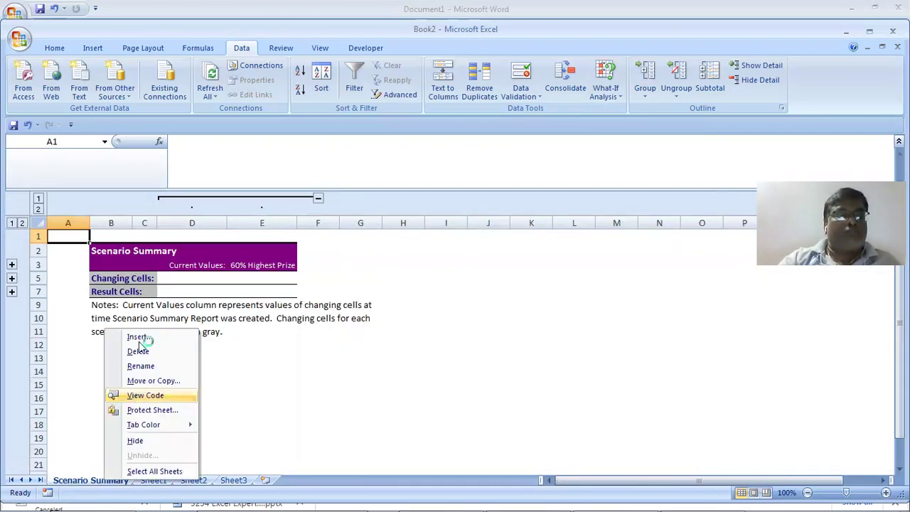
{"action": "left_click", "coordinate": [139, 340]}
{"action": "left_click", "coordinate": [339, 426]}
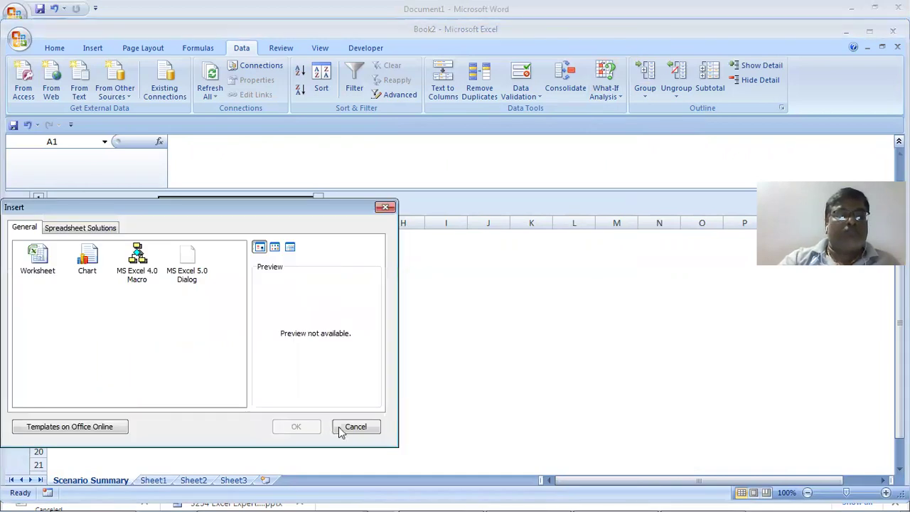
- Delete the Scenario Summary sheet from the workbook
{"action": "right_click", "coordinate": [108, 484]}
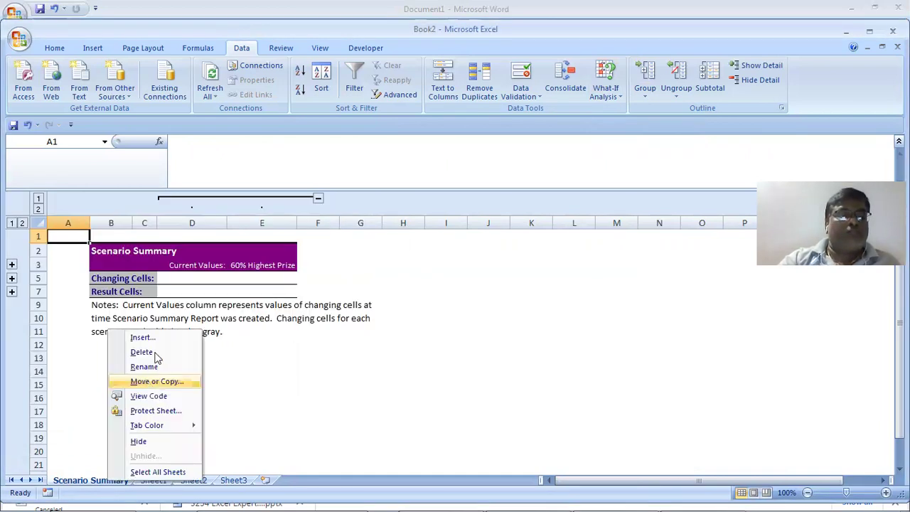
{"action": "left_click", "coordinate": [143, 352]}
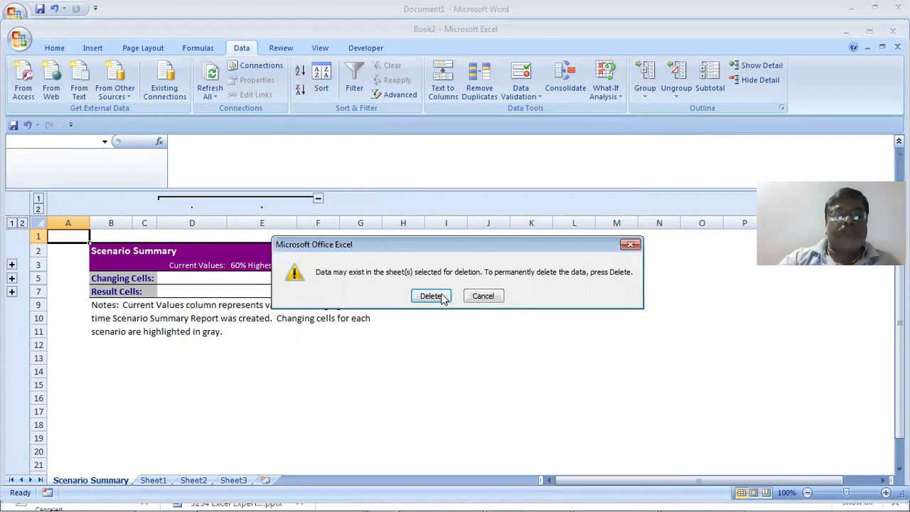
{"action": "left_click", "coordinate": [440, 299]}
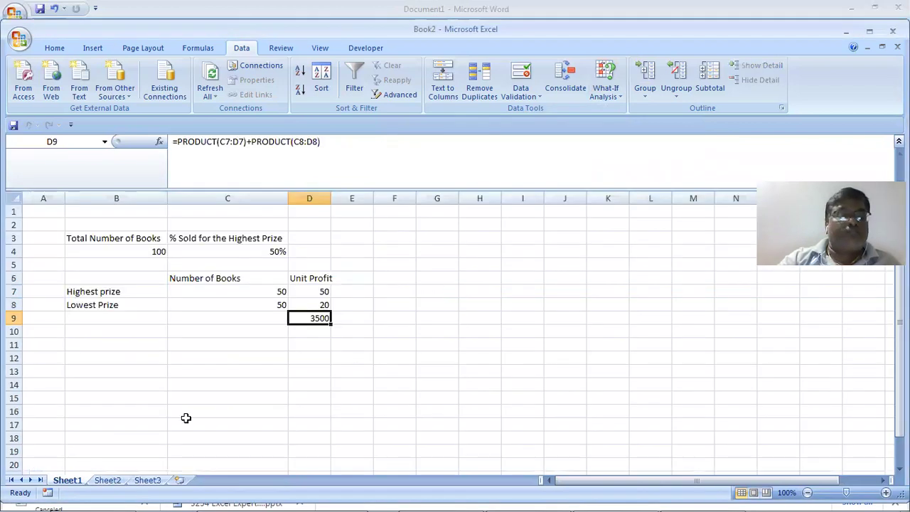
- Set the percentage sold for the highest prize in cell C4 of Sheet1 to 80%
{"action": "left_click", "coordinate": [257, 255]}
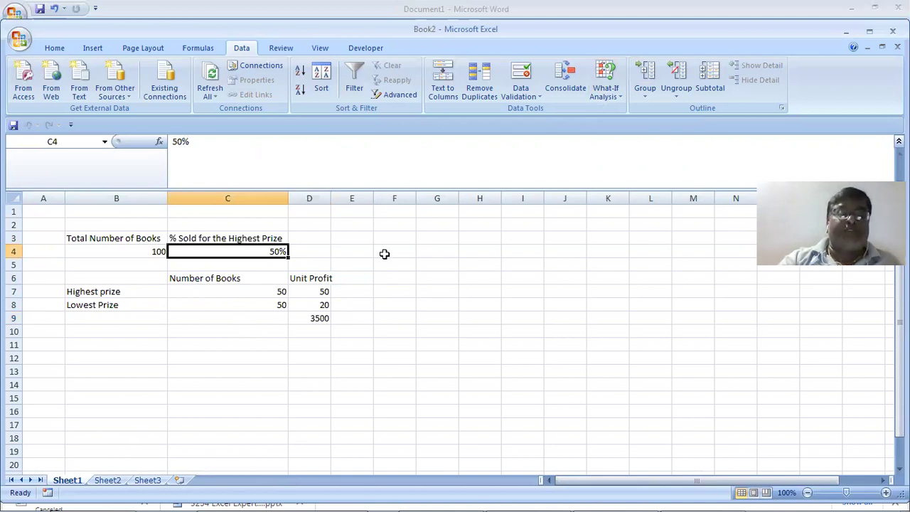
{"action": "type", "text": "8"}
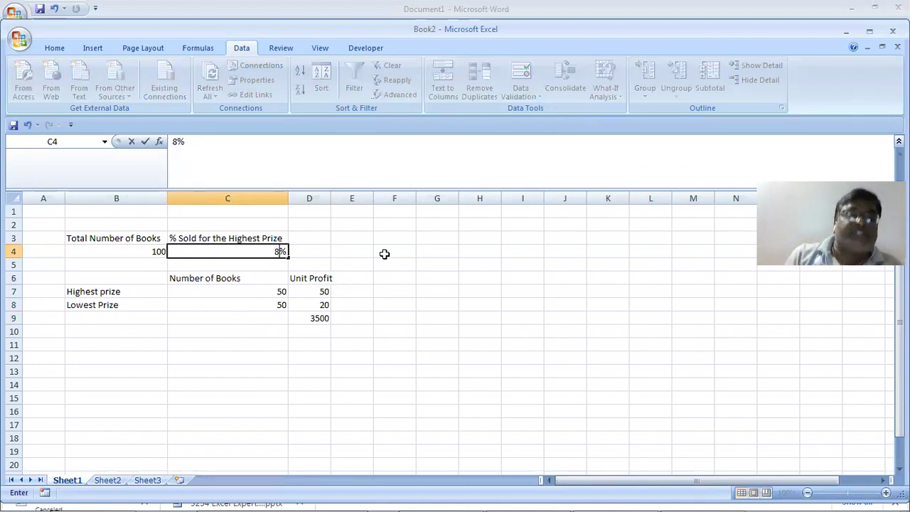
{"action": "type", "text": "0"}
{"action": "key", "text": "Tab"}
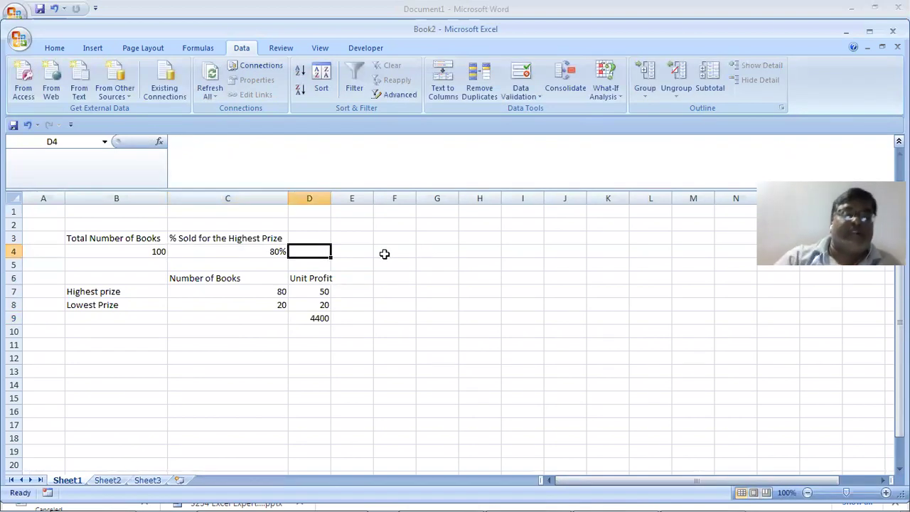
{"action": "left_click", "coordinate": [96, 480]}
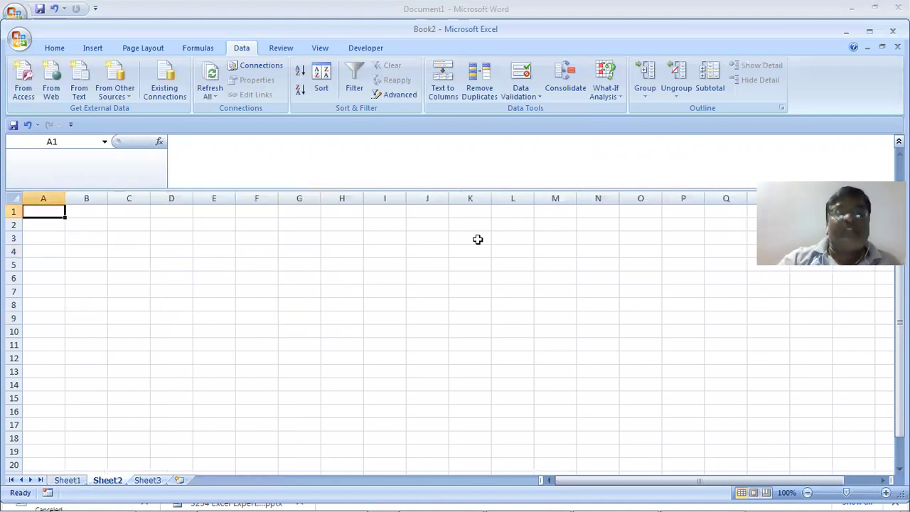
{"action": "key", "text": "ctrl+Page_Up"}
{"action": "left_click", "coordinate": [616, 84]}
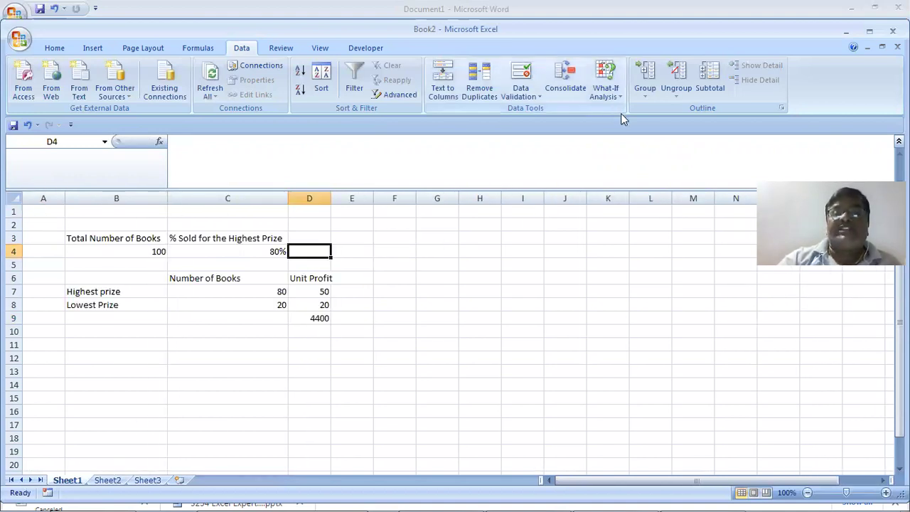
{"action": "left_click", "coordinate": [621, 111]}
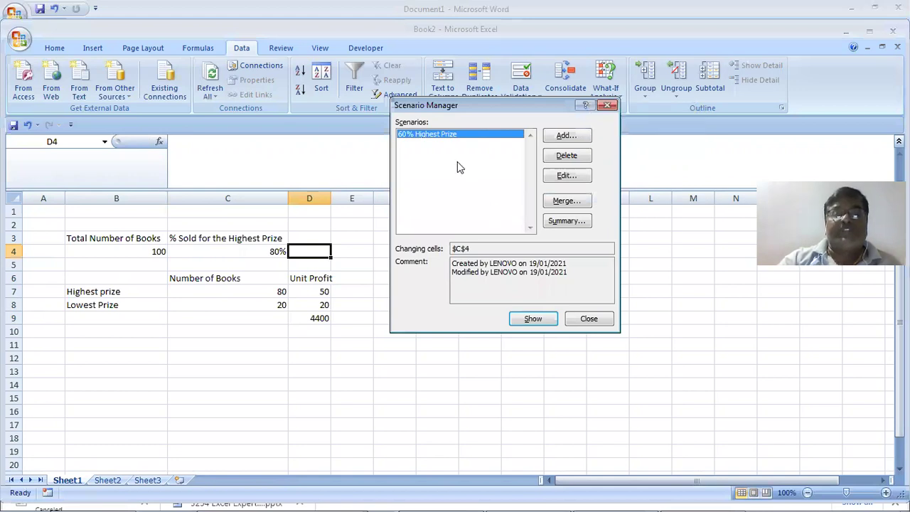
{"action": "left_click", "coordinate": [588, 322]}
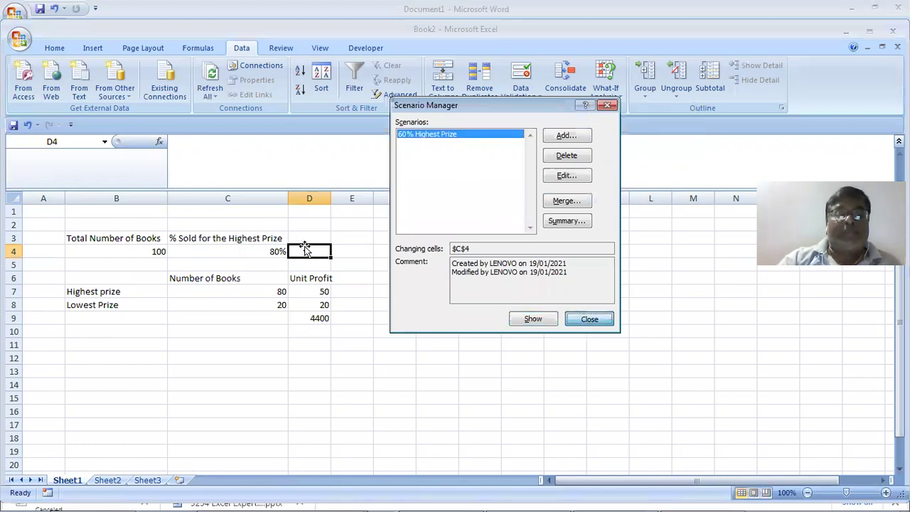
- Change the percentage sold for the highest prize in cell C4 to 60%
{"action": "left_click", "coordinate": [269, 250]}
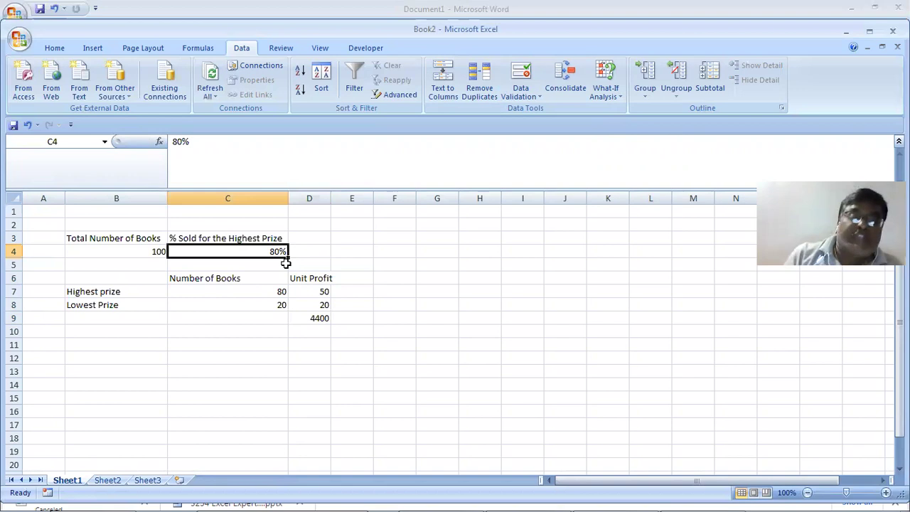
{"action": "type", "text": "60"}
{"action": "key", "text": "Tab"}
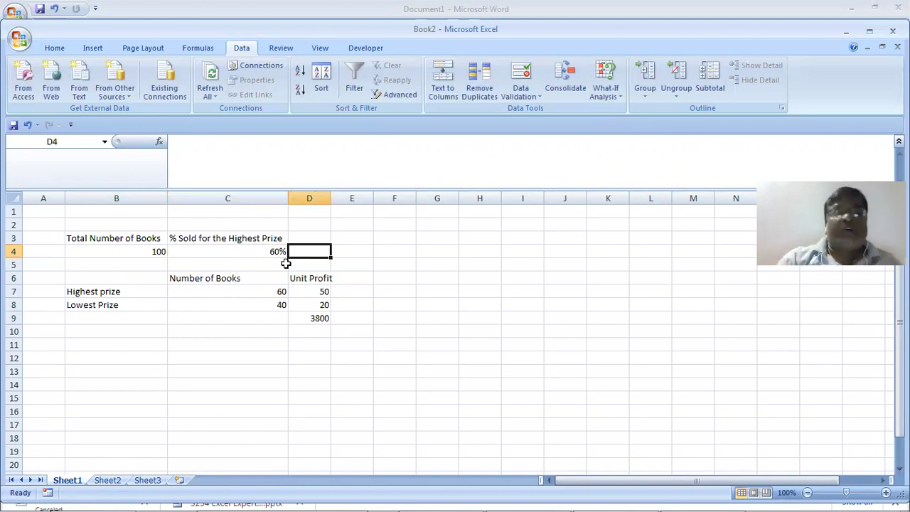
- Edit the 60% Highest Prize scenario so its C4 value is 0.7, and show the scenario on the sheet
{"action": "left_click", "coordinate": [606, 89]}
{"action": "left_click", "coordinate": [626, 112]}
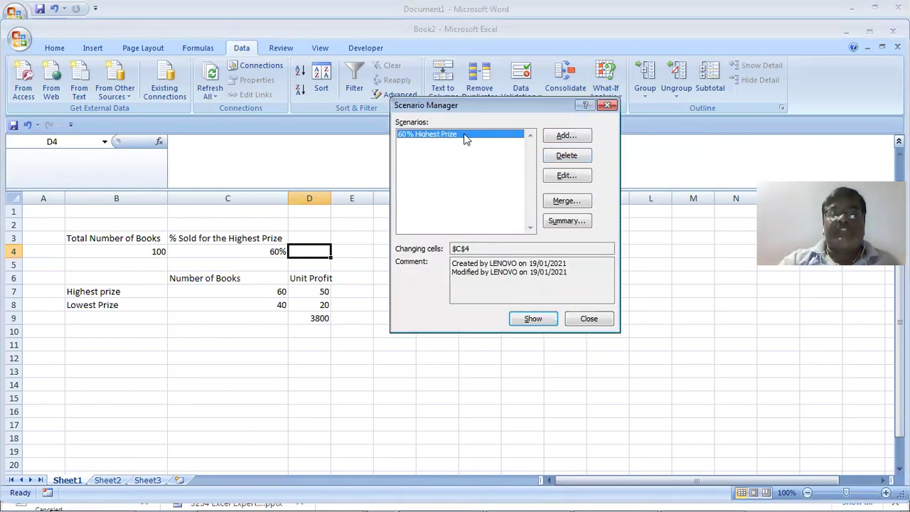
{"action": "left_click", "coordinate": [583, 178]}
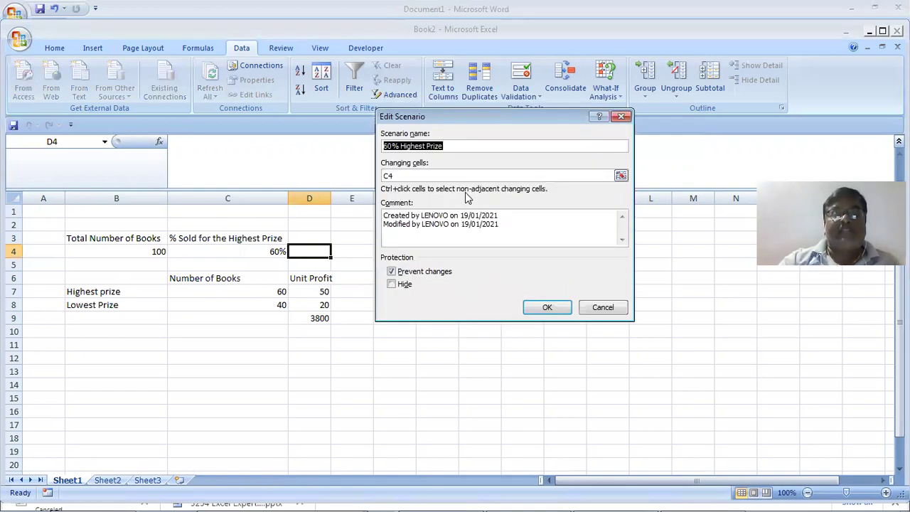
{"action": "left_click", "coordinate": [541, 312]}
{"action": "type", "text": "0.7"}
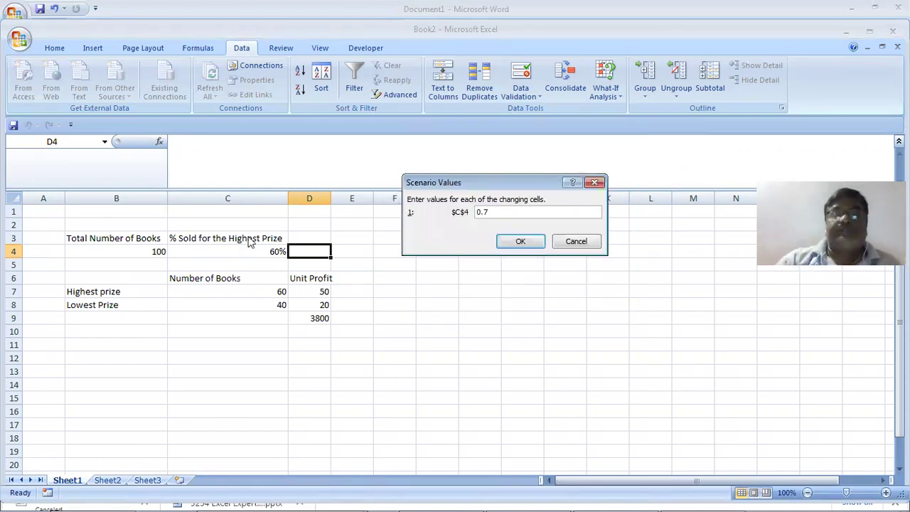
{"action": "left_click", "coordinate": [521, 242]}
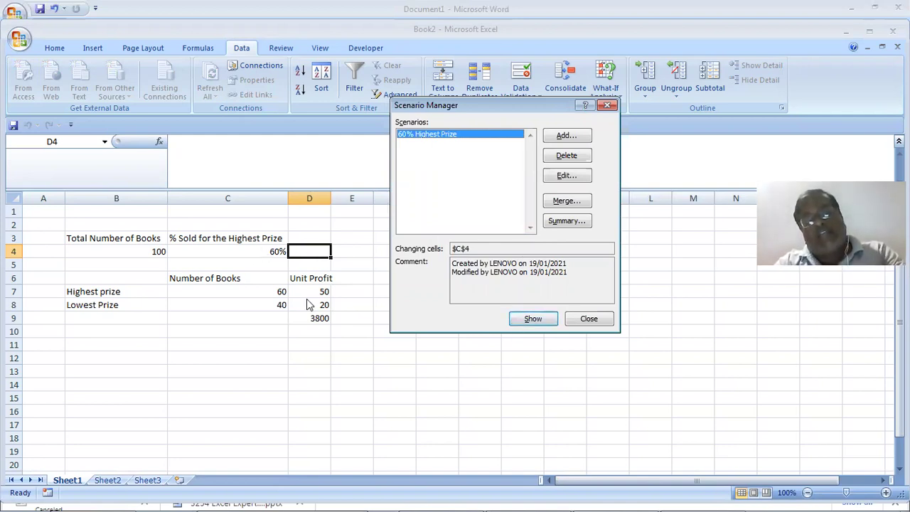
{"action": "left_click", "coordinate": [528, 322]}
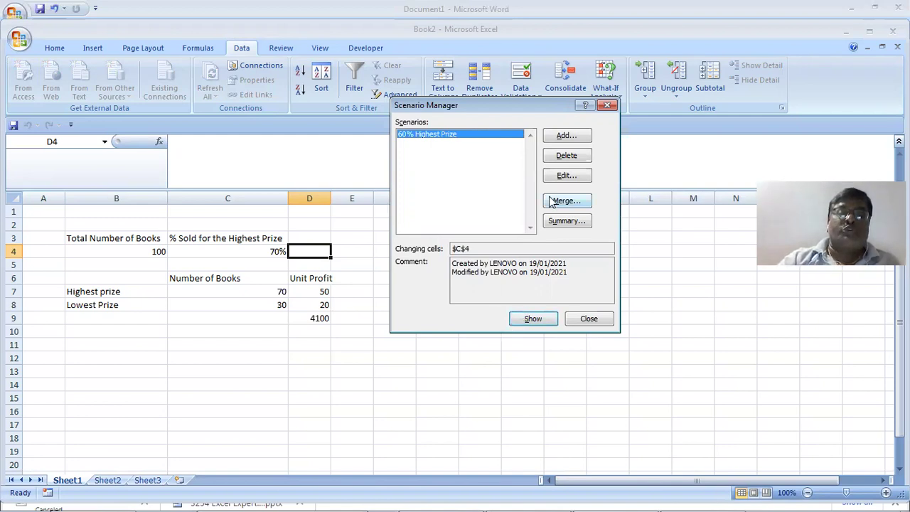
- Add a scenario named "70 % Highest Profit" with C4 as the changing cell and a value of 0.8
{"action": "left_click", "coordinate": [554, 142]}
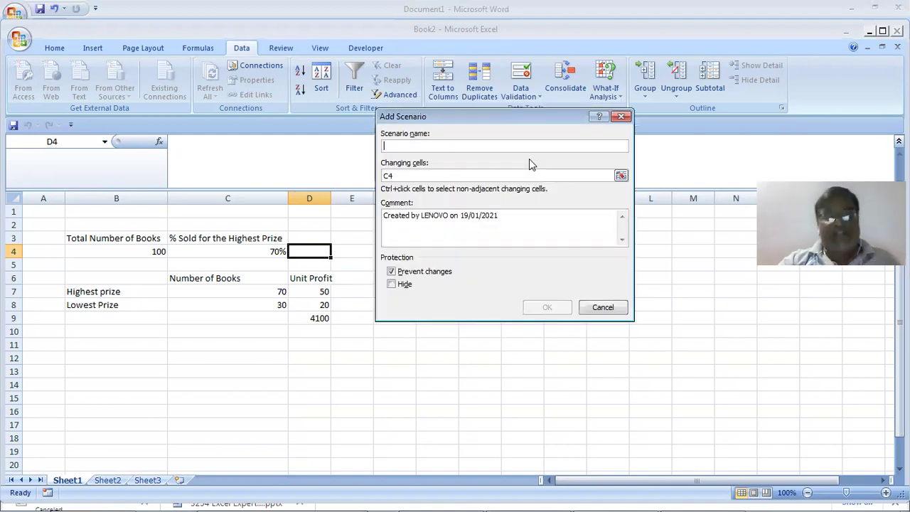
{"action": "type", "text": "7"}
{"action": "type", "text": "0 "}
{"action": "type", "text": "%"}
{"action": "type", "text": " C"}
{"action": "key", "text": "BackSpace"}
{"action": "type", "text": "Highest Profit"}
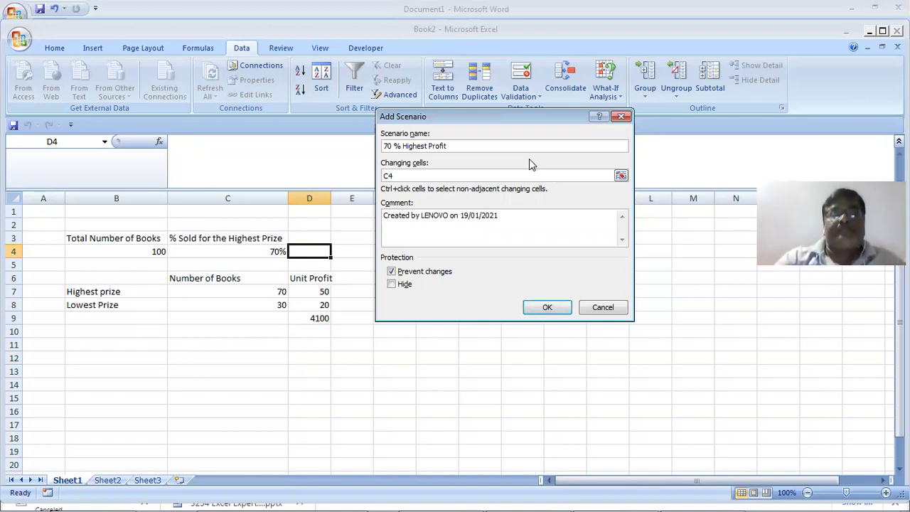
{"action": "left_click", "coordinate": [238, 250]}
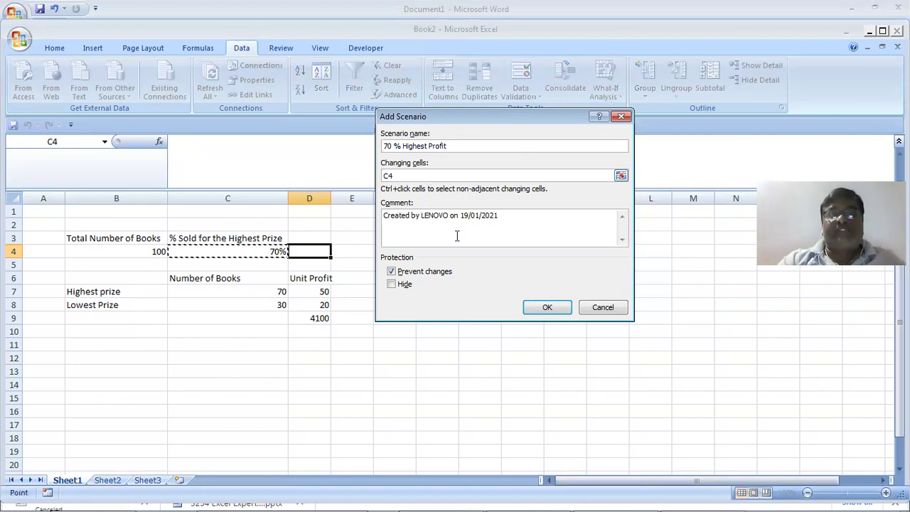
{"action": "left_click", "coordinate": [545, 307]}
{"action": "type", "text": "0.8"}
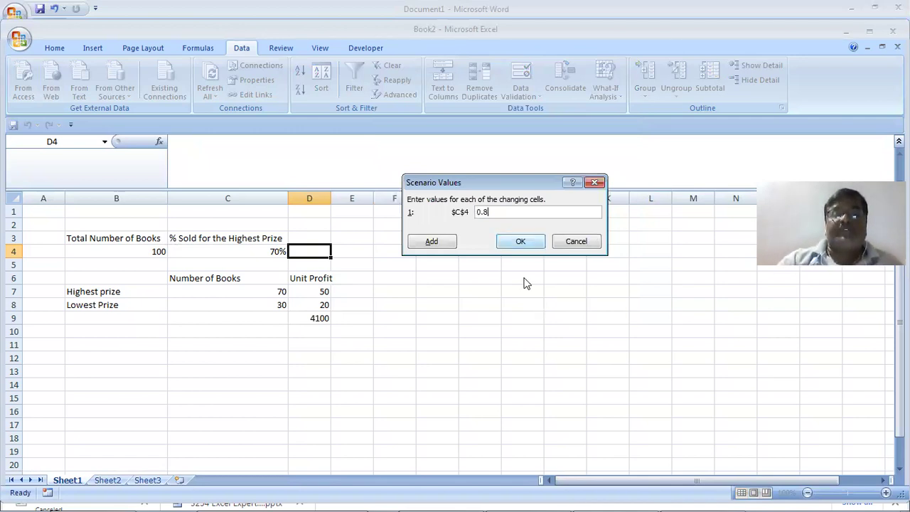
{"action": "key", "text": "Return"}
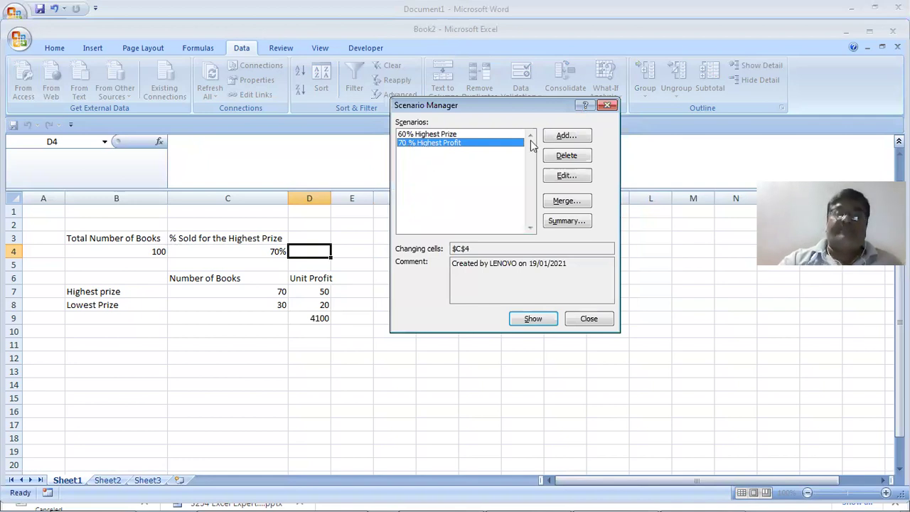
- Add a scenario named "80% Highet Value" with C4 as the changing cell and a value of 0.8
{"action": "left_click", "coordinate": [558, 140]}
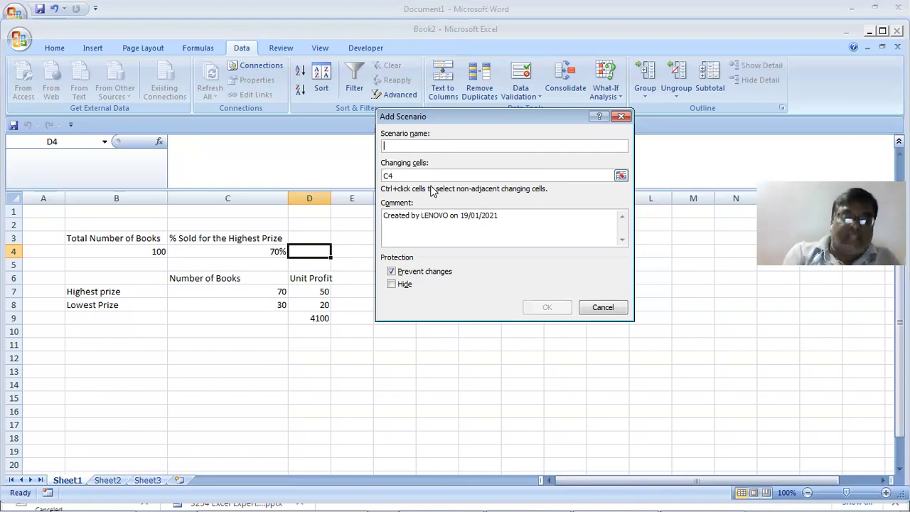
{"action": "type", "text": "80"}
{"action": "key", "text": "BackSpace"}
{"action": "type", "text": "% Highet Value"}
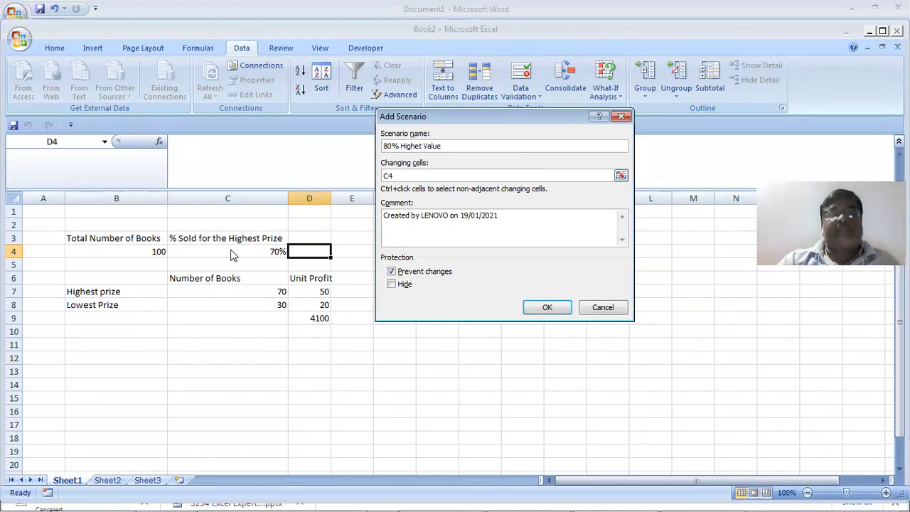
{"action": "left_click", "coordinate": [441, 175]}
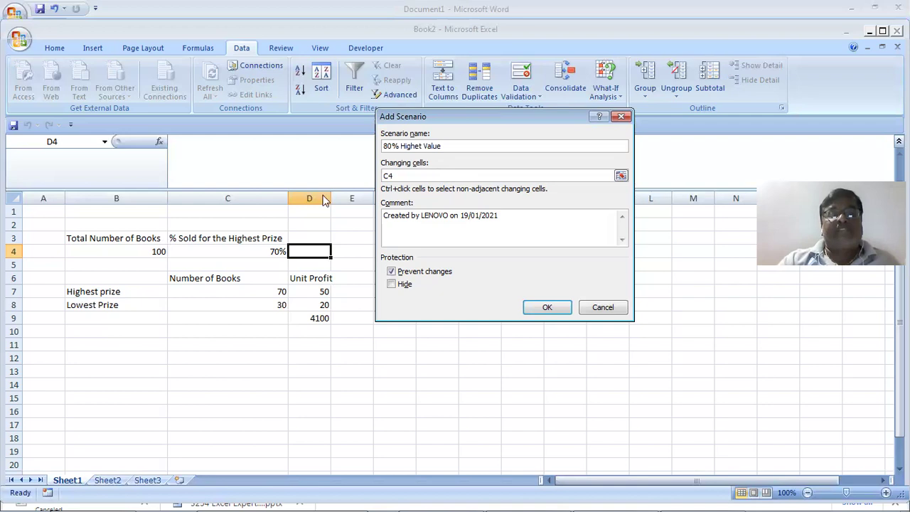
{"action": "left_click", "coordinate": [265, 256]}
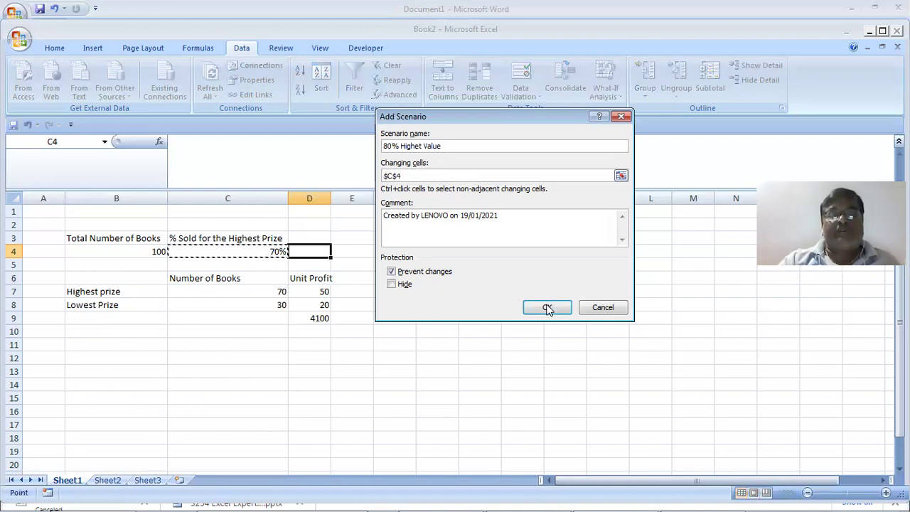
{"action": "left_click", "coordinate": [546, 308]}
{"action": "type", "text": "0.8"}
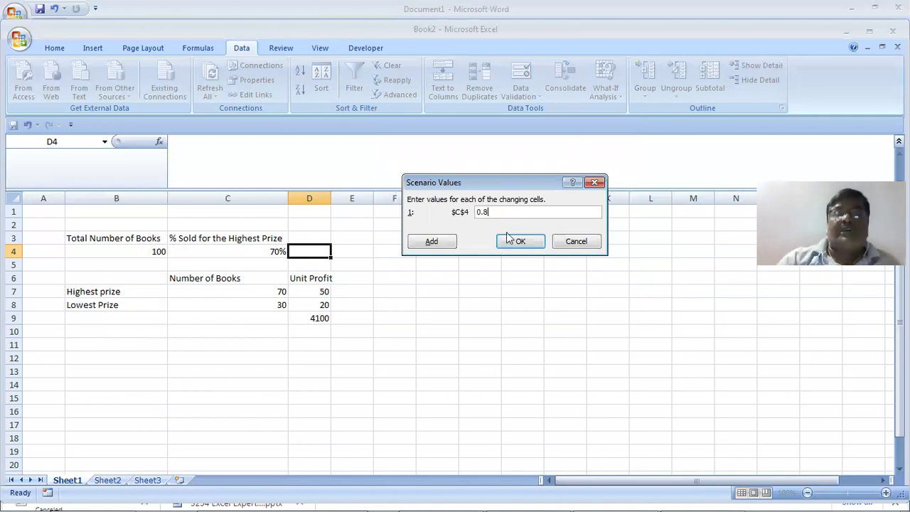
{"action": "left_click", "coordinate": [521, 242]}
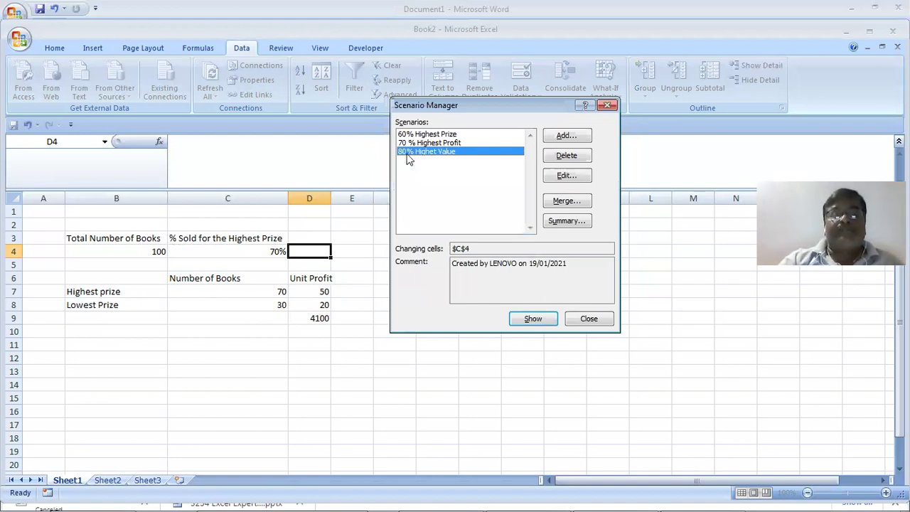
- Show the 70 % Highest Profit scenario on the sheet and select the 80% Highet Value scenario
{"action": "left_click", "coordinate": [416, 134]}
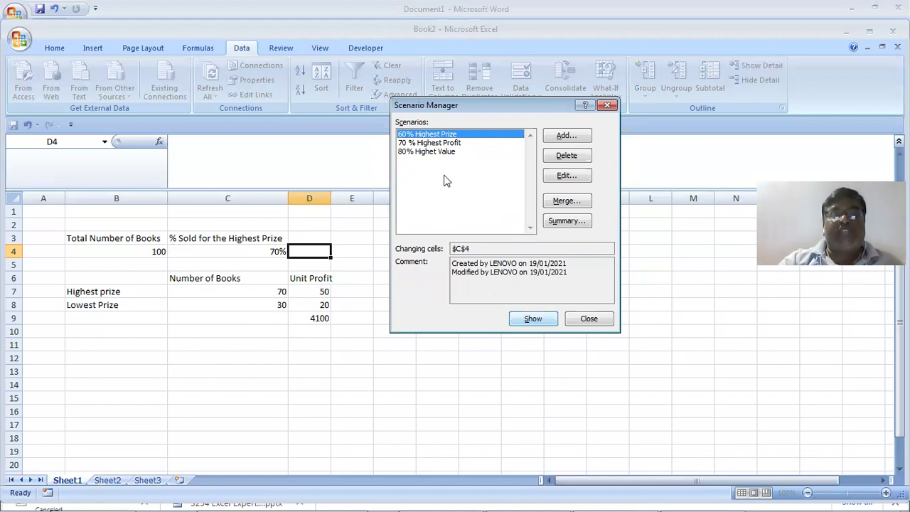
{"action": "key", "text": "Down"}
{"action": "left_click", "coordinate": [533, 319]}
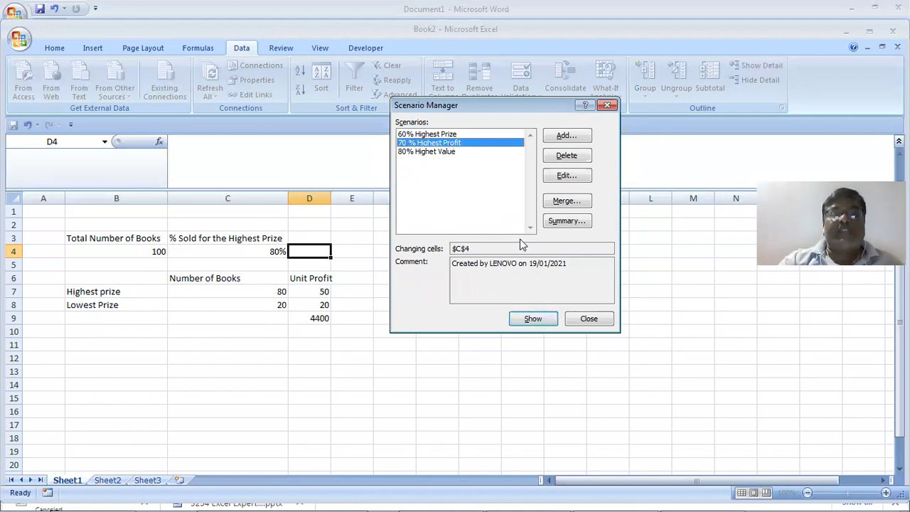
{"action": "key", "text": "Down"}
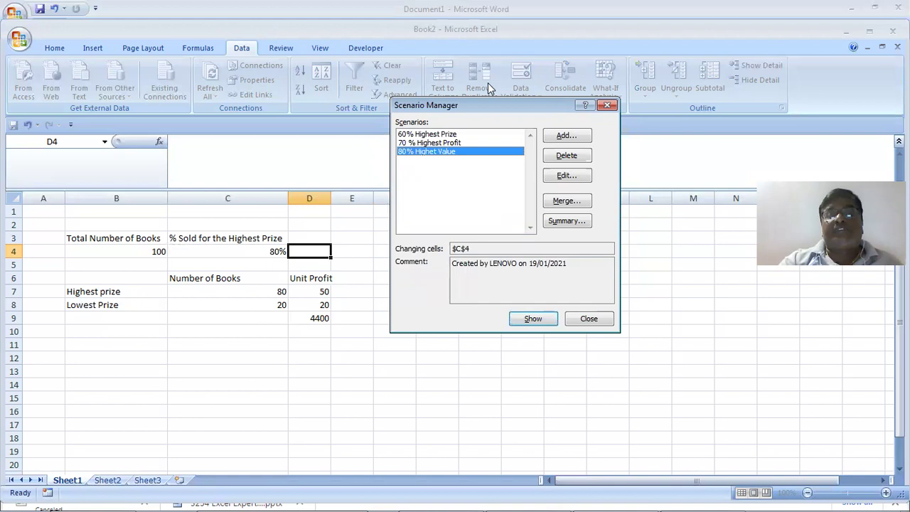
- Examine which scenarios can be merged from the sheets of Book2, leaving without merging any
{"action": "left_click", "coordinate": [563, 204]}
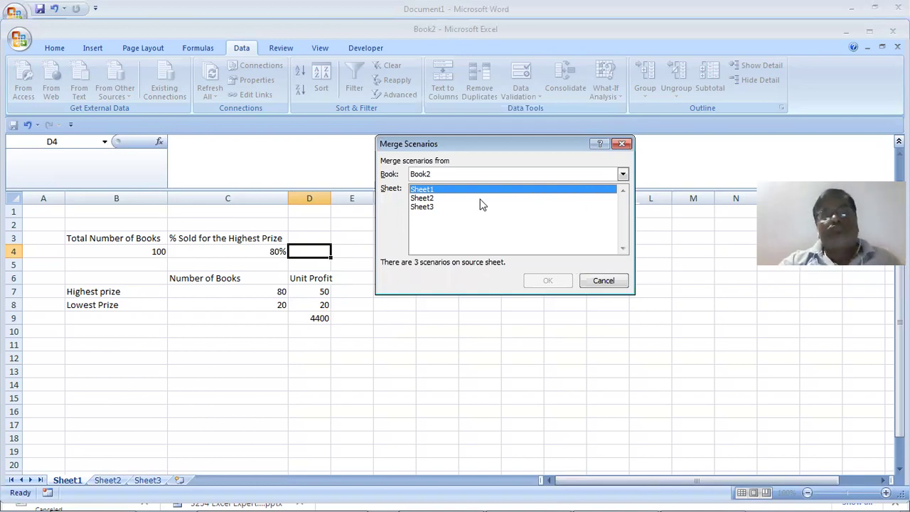
{"action": "left_click", "coordinate": [439, 200]}
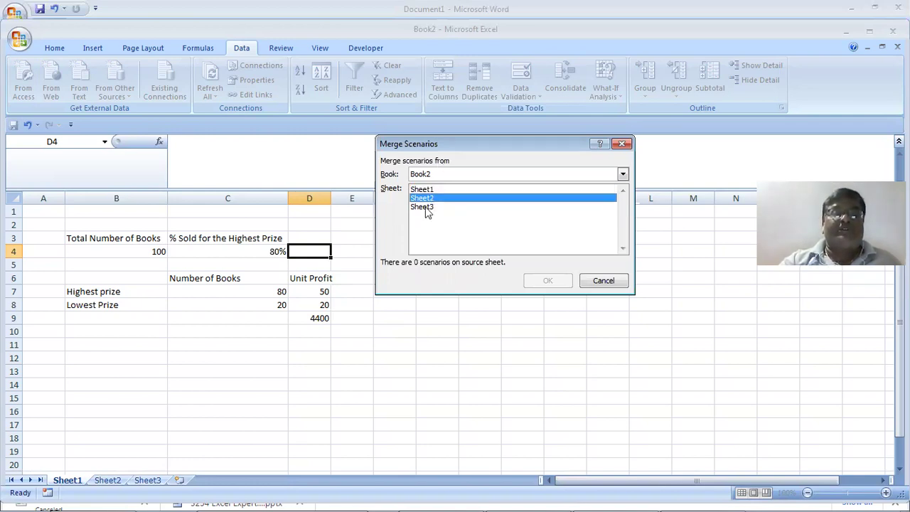
{"action": "left_click", "coordinate": [424, 188]}
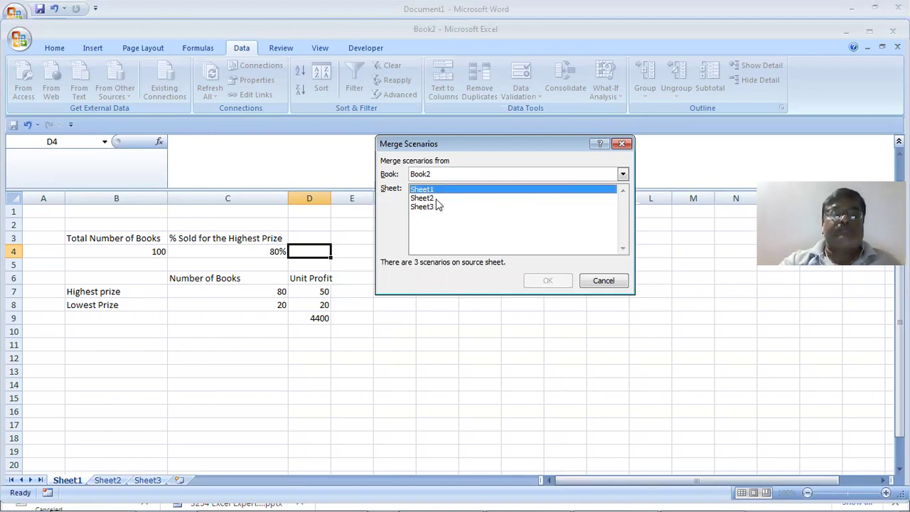
{"action": "left_click", "coordinate": [436, 201]}
{"action": "left_click", "coordinate": [437, 190]}
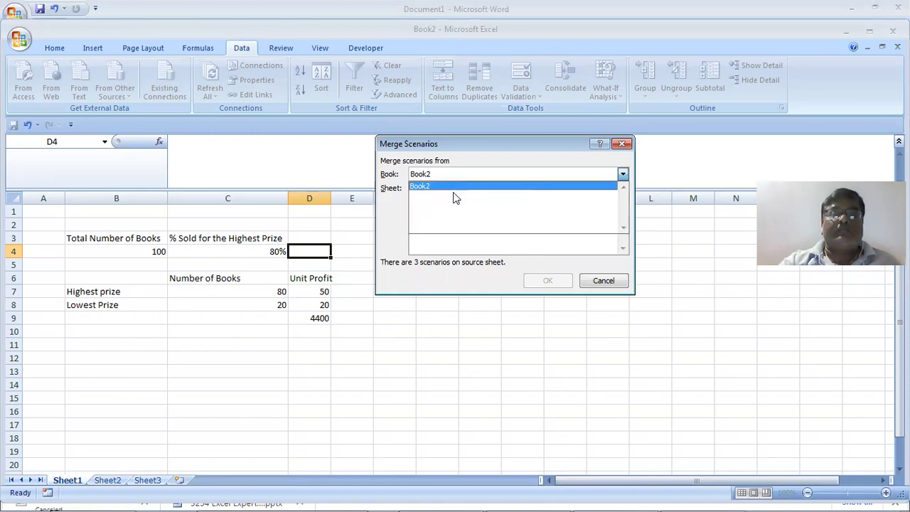
{"action": "left_click", "coordinate": [603, 282]}
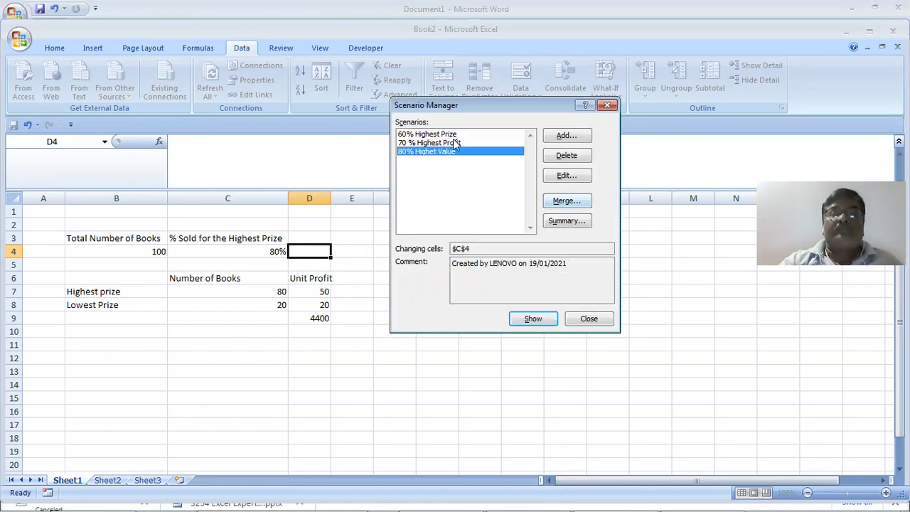
{"action": "left_click", "coordinate": [567, 201]}
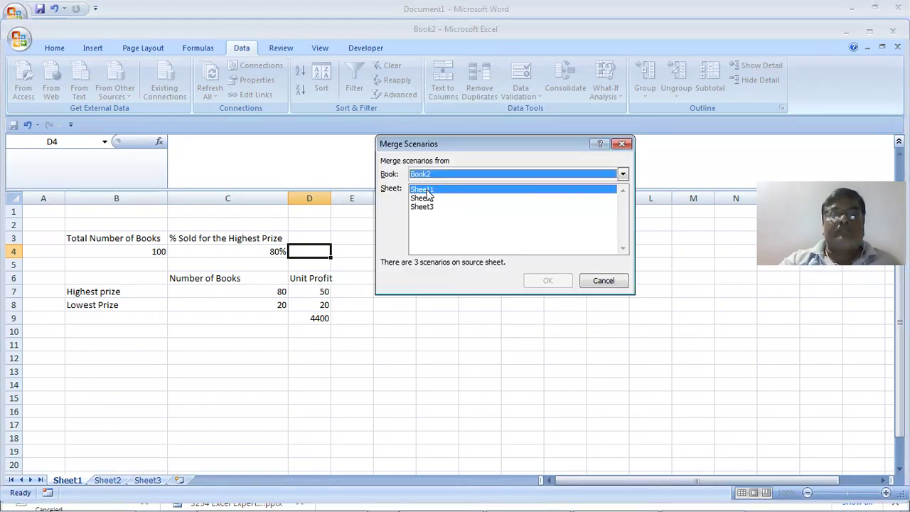
{"action": "left_click", "coordinate": [426, 207]}
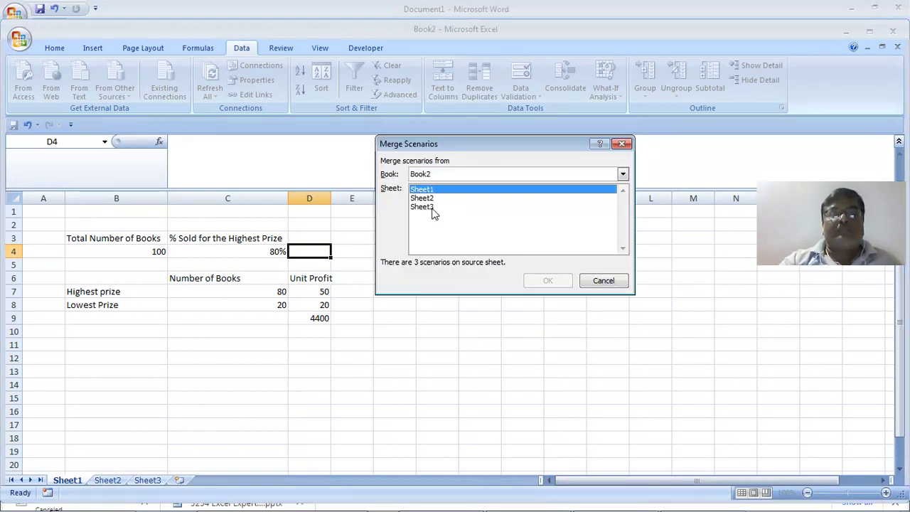
{"action": "left_click", "coordinate": [598, 285]}
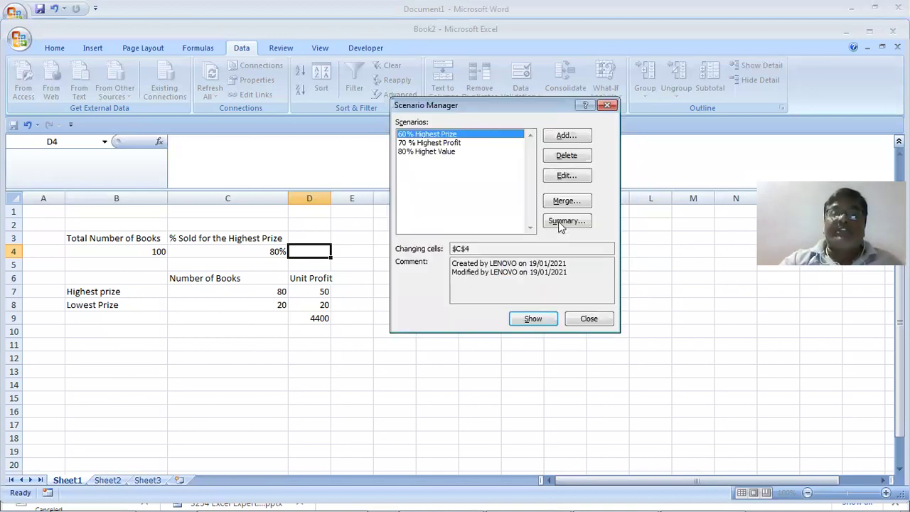
- Generate a Scenario PivotTable report of the scenarios with D9 as the result cell
{"action": "left_click", "coordinate": [567, 222]}
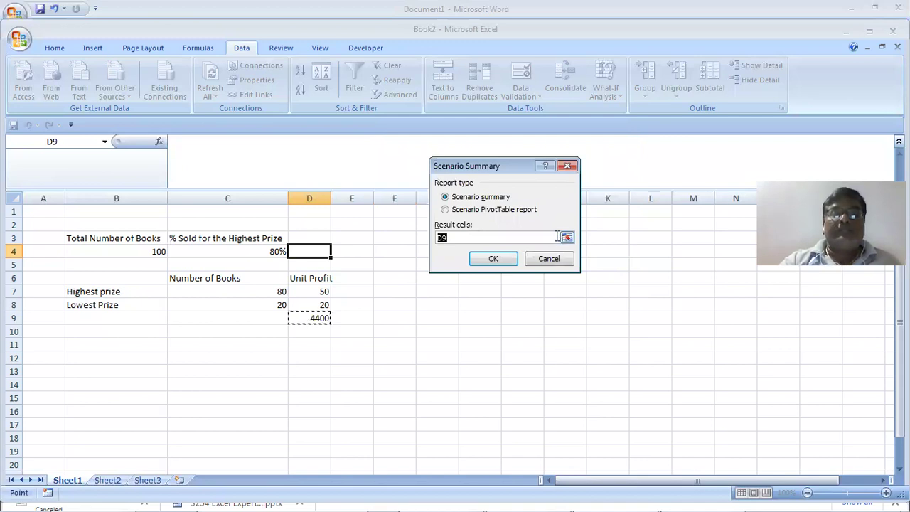
{"action": "left_click", "coordinate": [495, 261]}
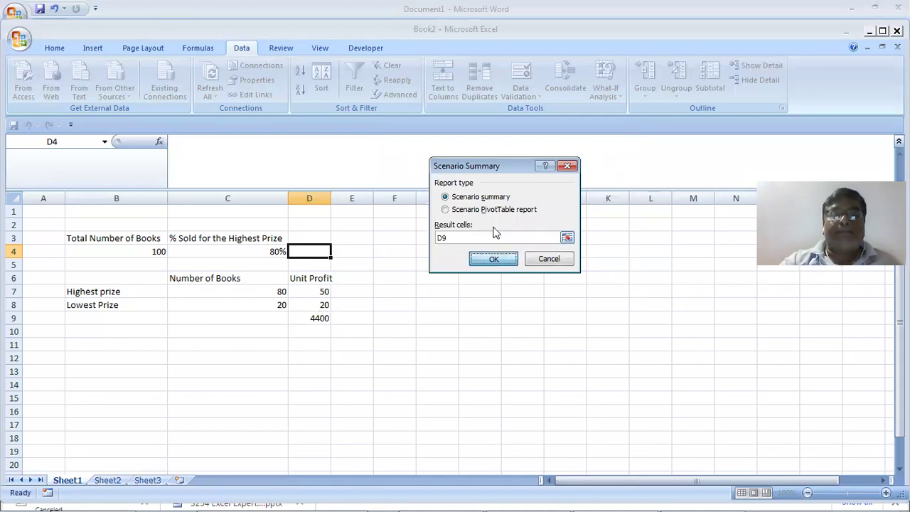
{"action": "key", "text": "alt+p"}
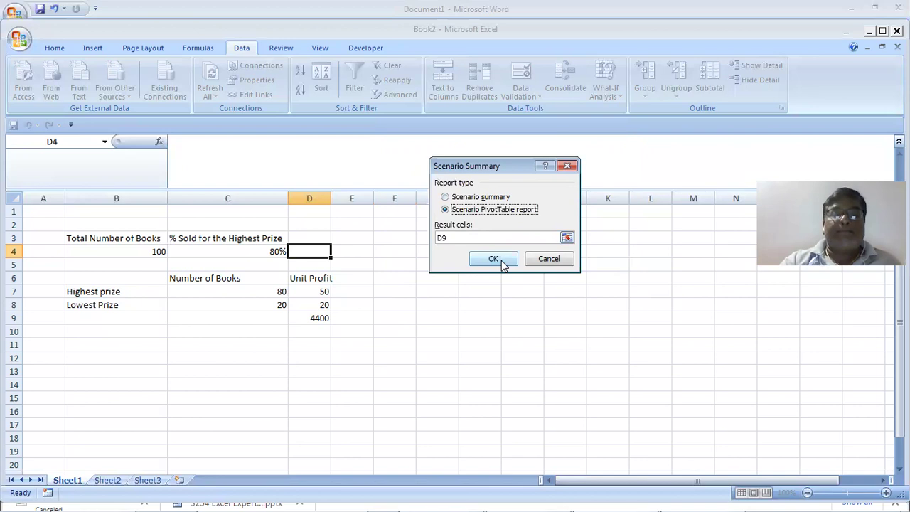
{"action": "left_click", "coordinate": [502, 260]}
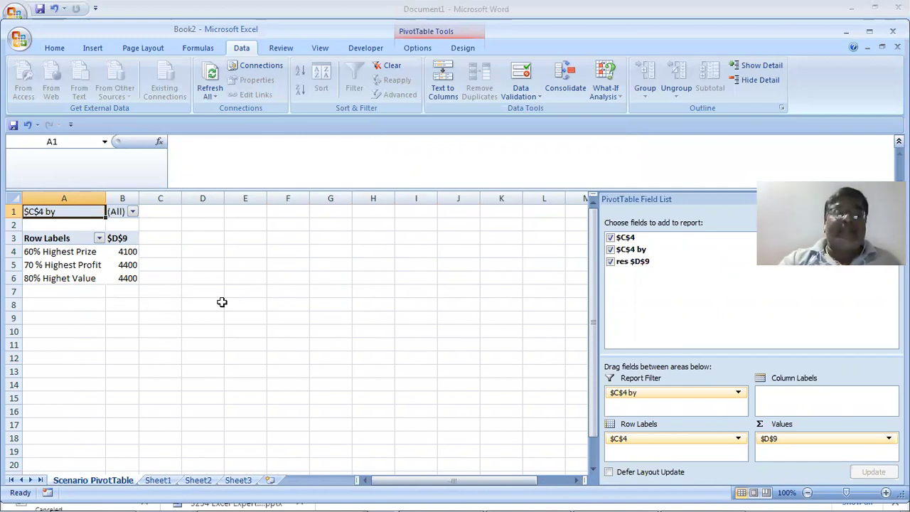
- Compare the scenario results on the Scenario PivotTable sheet with the figures on Sheet1
{"action": "left_click", "coordinate": [149, 481]}
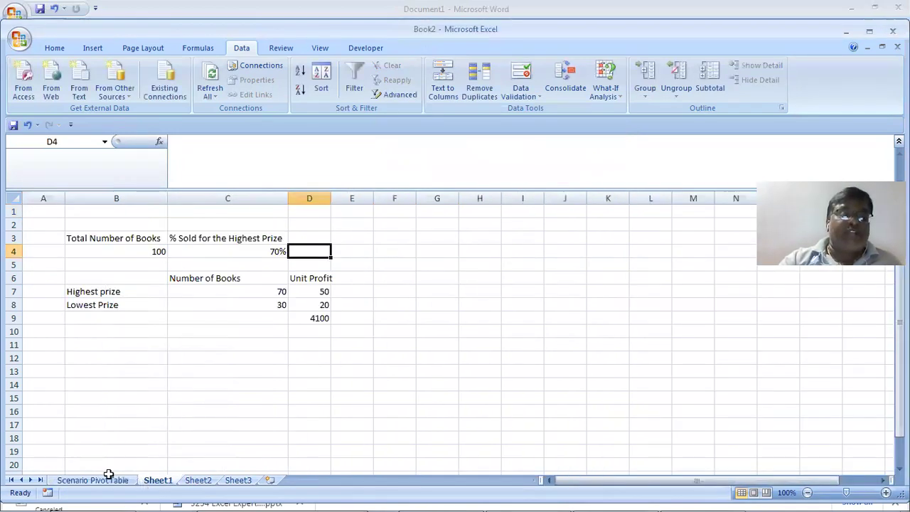
{"action": "left_click", "coordinate": [109, 478]}
{"action": "left_click", "coordinate": [159, 481]}
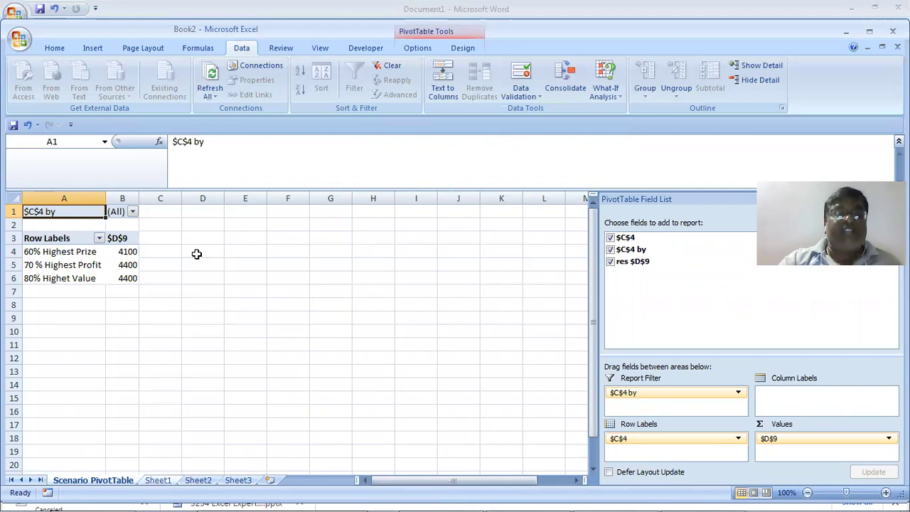
- Reopen the Scenario Manager and check the changing cell and C4 value stored in the 70 % Highest Profit scenario
{"action": "left_click", "coordinate": [613, 93]}
{"action": "left_click", "coordinate": [626, 114]}
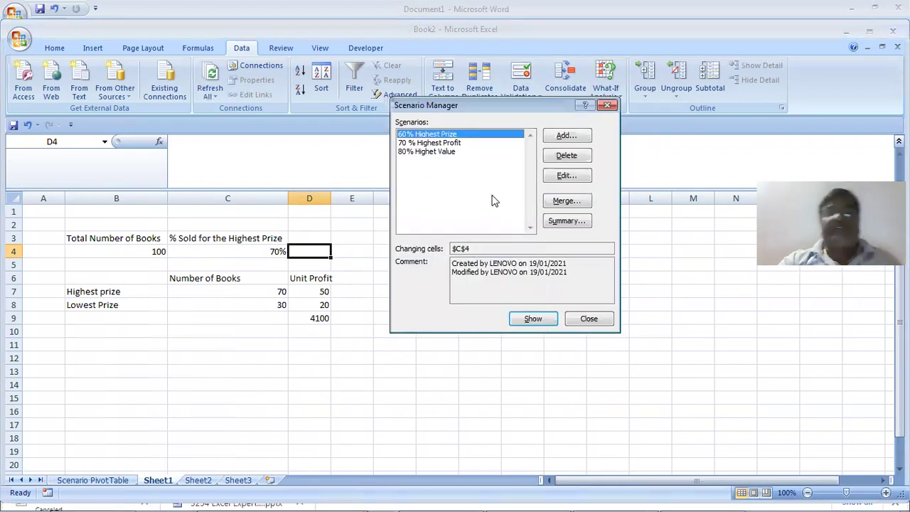
{"action": "left_click", "coordinate": [453, 143]}
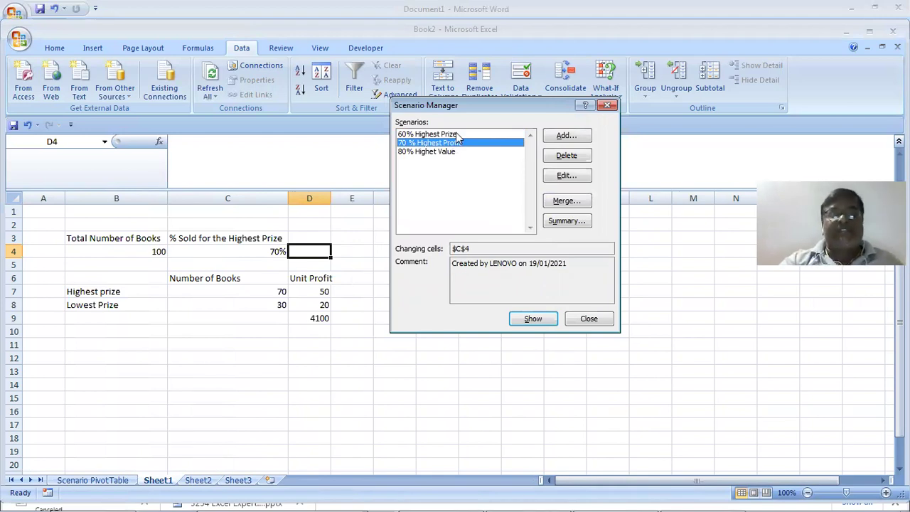
{"action": "left_click", "coordinate": [567, 175]}
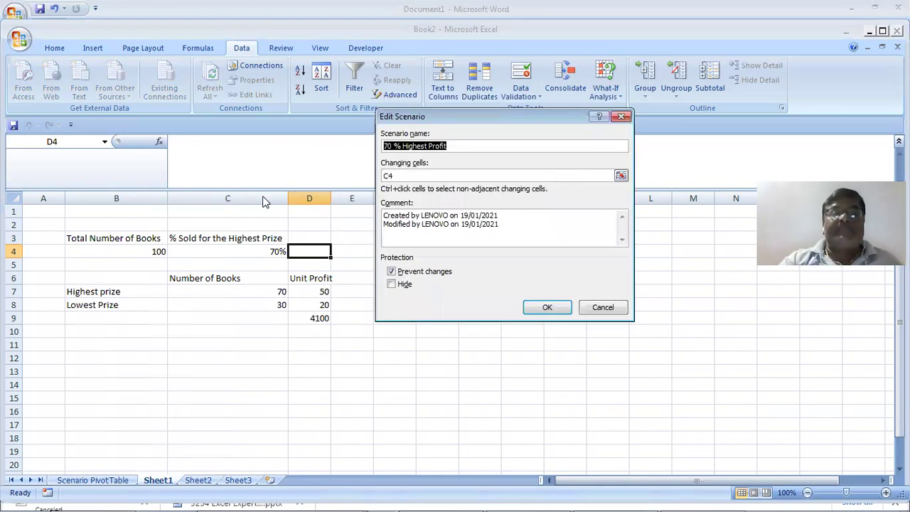
{"action": "left_click", "coordinate": [447, 175]}
{"action": "key", "text": "F4"}
{"action": "left_click", "coordinate": [534, 310]}
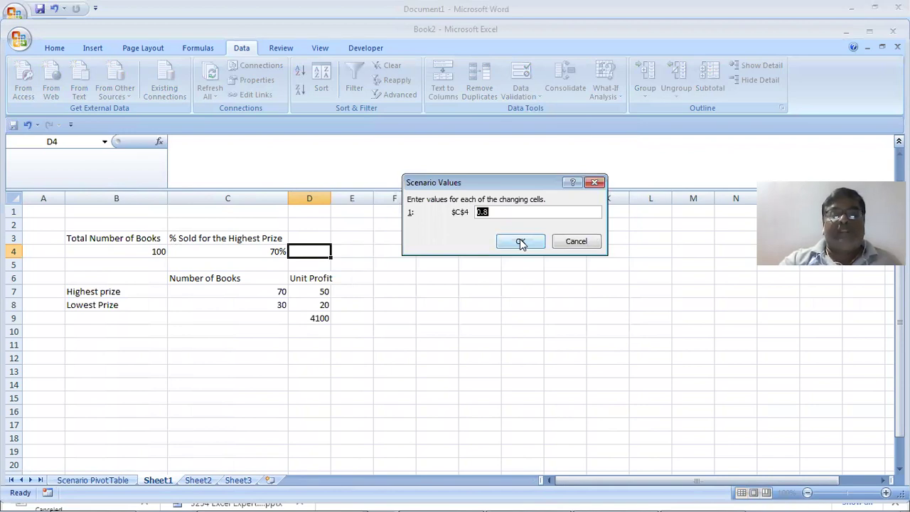
{"action": "left_click", "coordinate": [521, 242]}
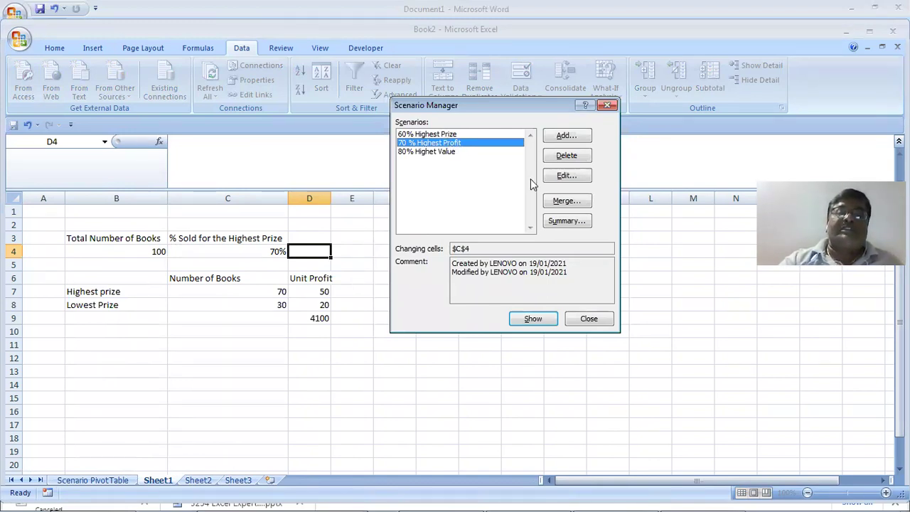
- Edit the 70 % Highest Profit scenario and replace its stored C4 value
{"action": "left_click", "coordinate": [561, 177]}
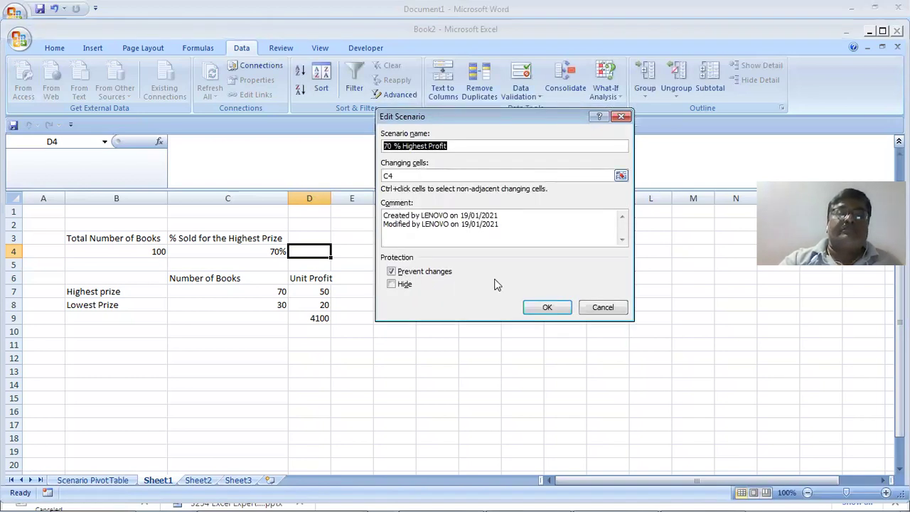
{"action": "left_click", "coordinate": [540, 309]}
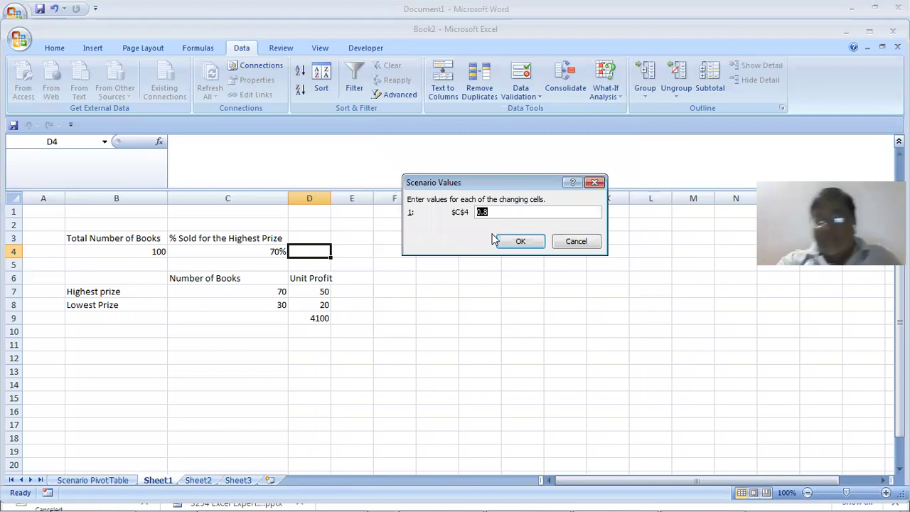
{"action": "type", "text": "0."}
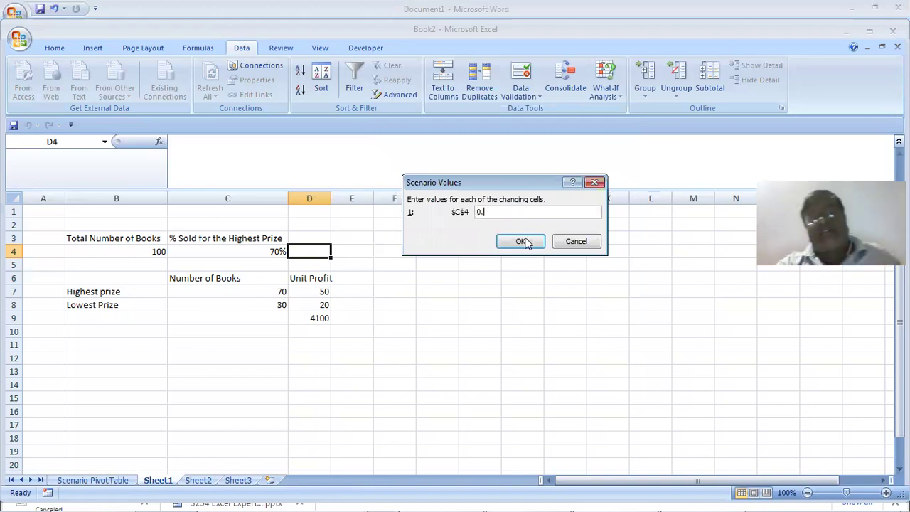
{"action": "left_click", "coordinate": [525, 242]}
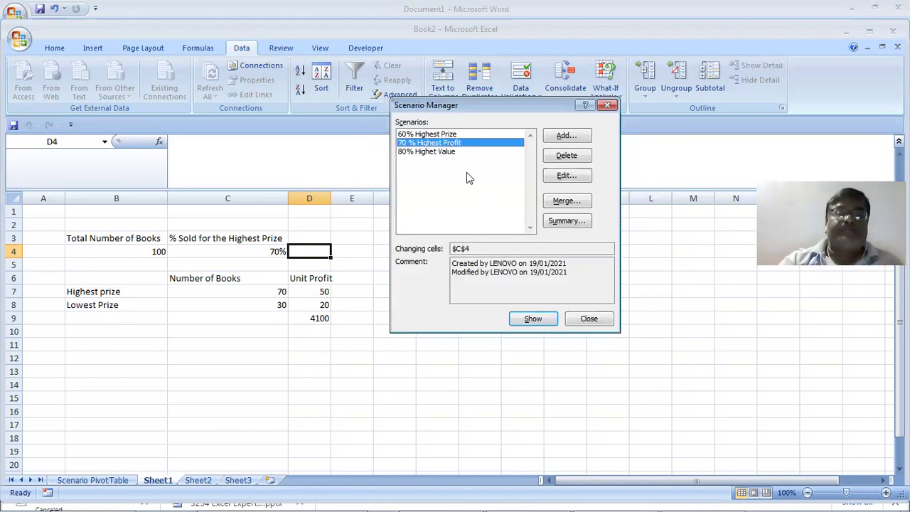
- Edit the 60% Highest Prize scenario, keeping C4 as its changing cell, and set its stored value to 0.6
{"action": "left_click", "coordinate": [427, 134]}
{"action": "left_click", "coordinate": [560, 176]}
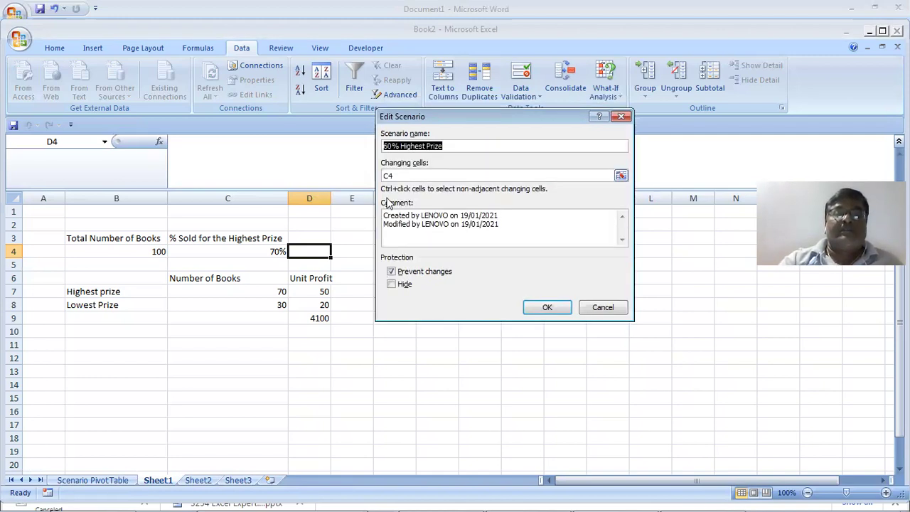
{"action": "left_click", "coordinate": [440, 175]}
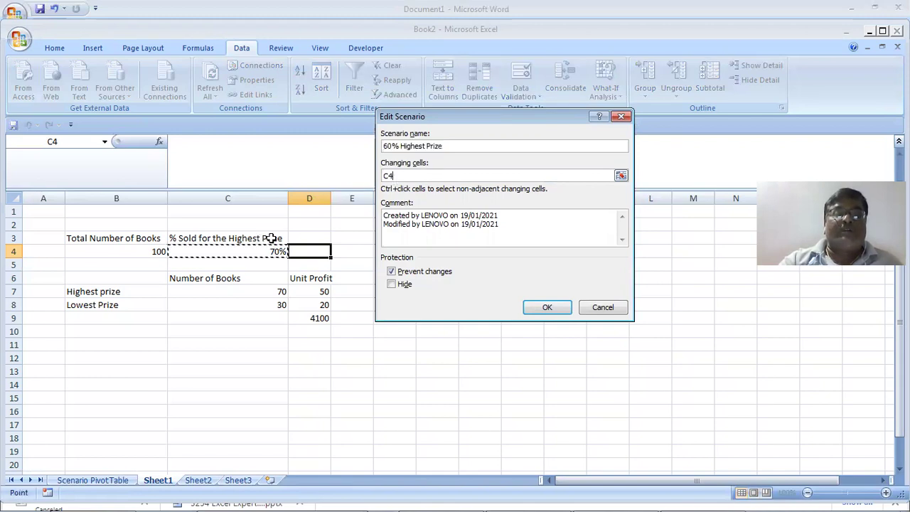
{"action": "left_click", "coordinate": [270, 251]}
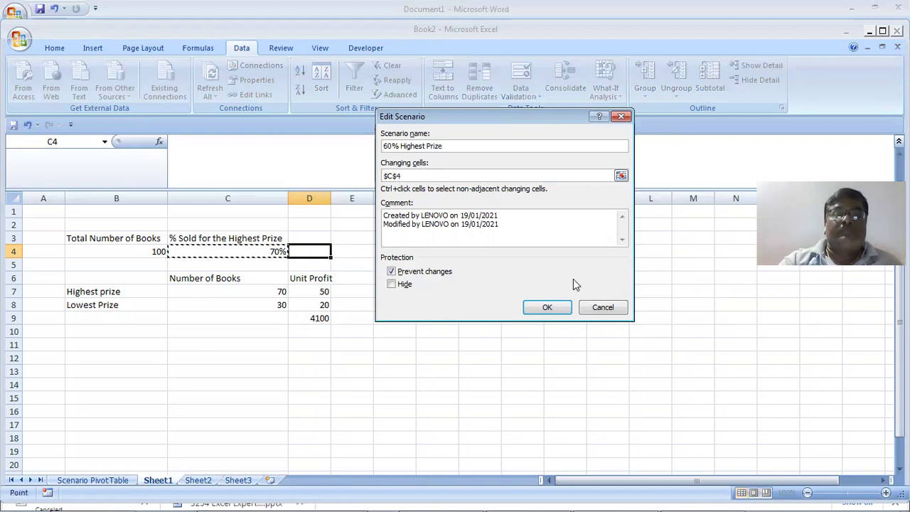
{"action": "left_click", "coordinate": [546, 307]}
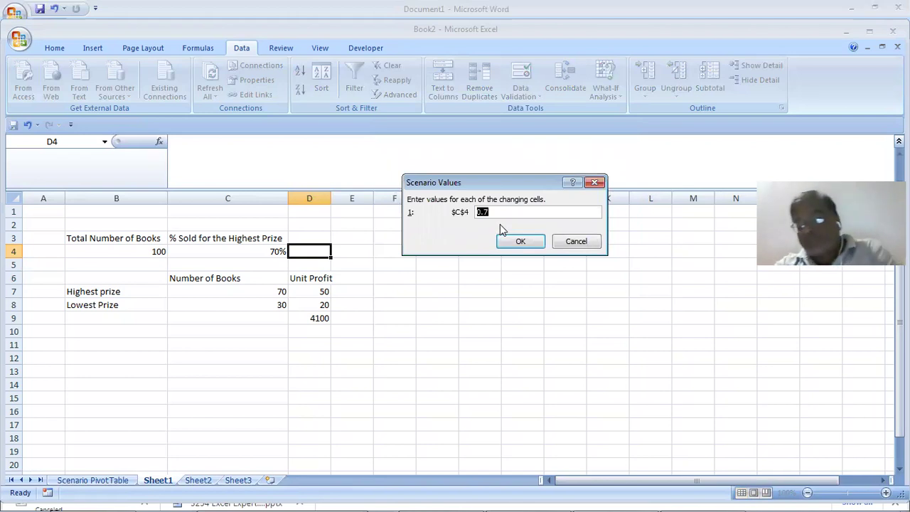
{"action": "type", "text": "0.6"}
{"action": "left_click", "coordinate": [519, 246]}
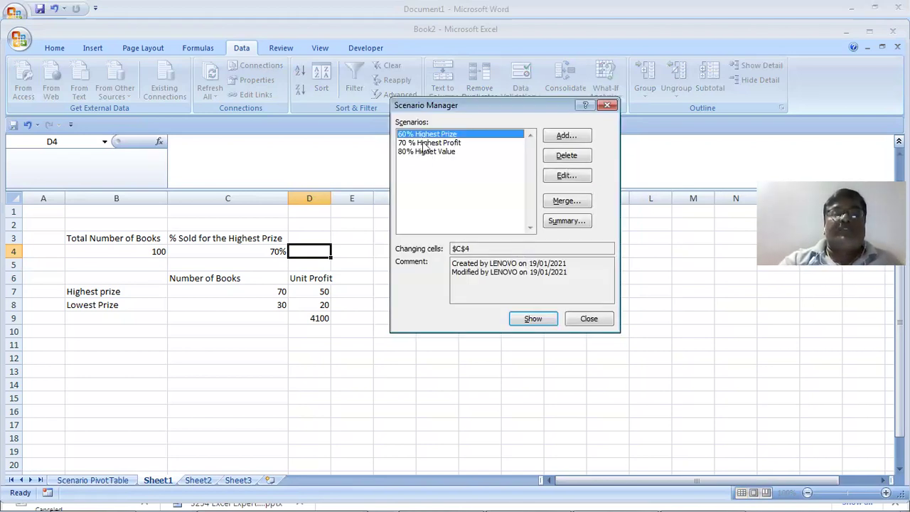
- Open the 80% Highet Value scenario for editing, check its stored C4 value and accept it as is
{"action": "left_click", "coordinate": [455, 162]}
{"action": "left_click", "coordinate": [567, 175]}
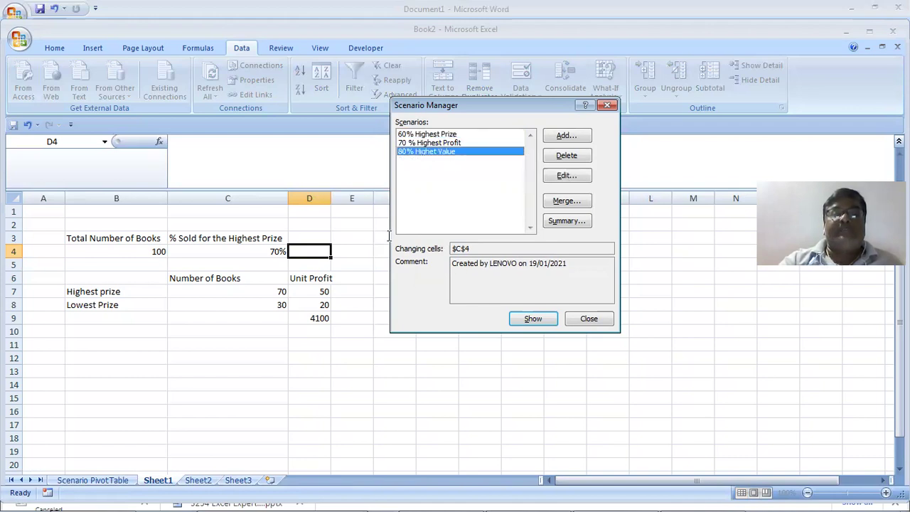
{"action": "left_click", "coordinate": [547, 308]}
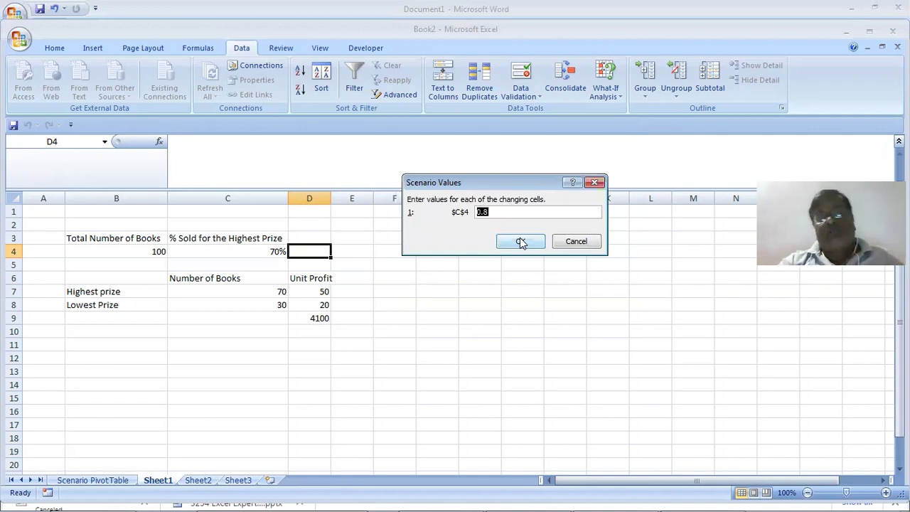
{"action": "left_click", "coordinate": [521, 242]}
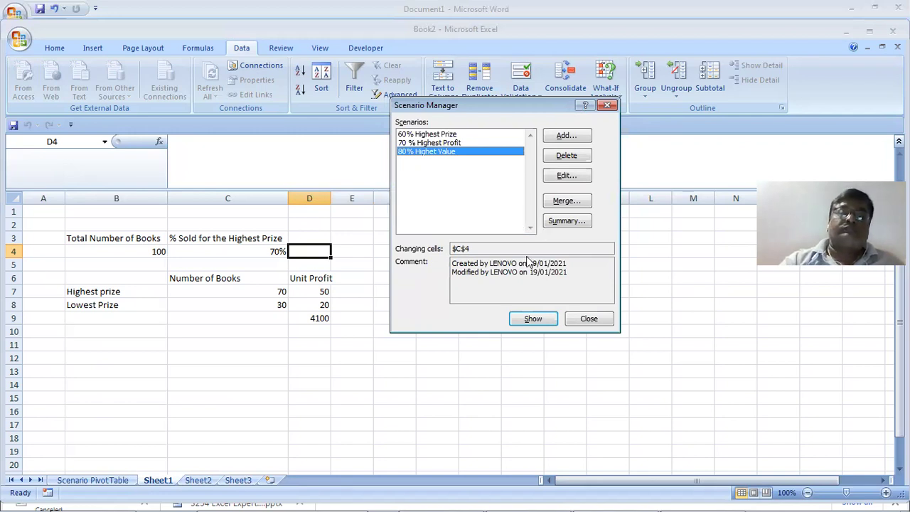
- Show the 60% Highest Prize, 70 % Highest Profit and 80% Highet Value scenarios in turn on Sheet1
{"action": "left_click", "coordinate": [435, 134]}
{"action": "left_click", "coordinate": [534, 320]}
{"action": "left_click", "coordinate": [470, 151]}
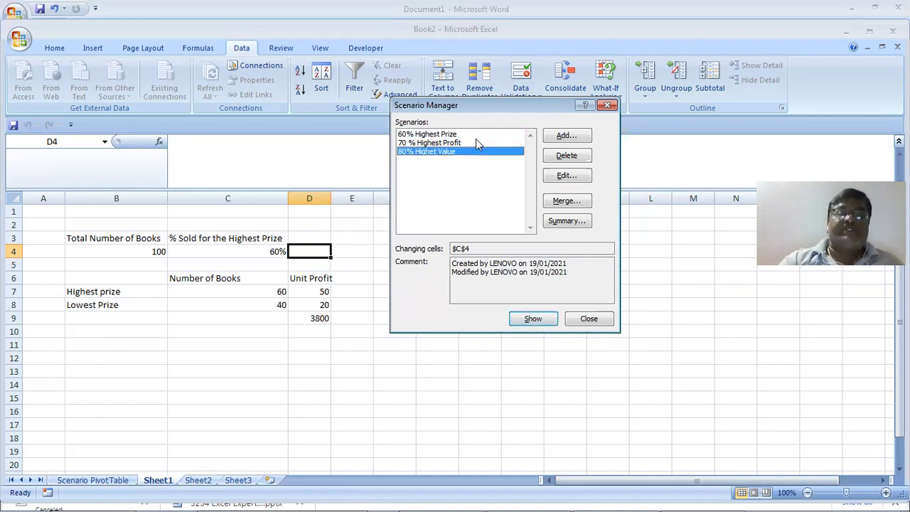
{"action": "left_click", "coordinate": [475, 142]}
{"action": "left_click", "coordinate": [541, 320]}
{"action": "left_click", "coordinate": [463, 151]}
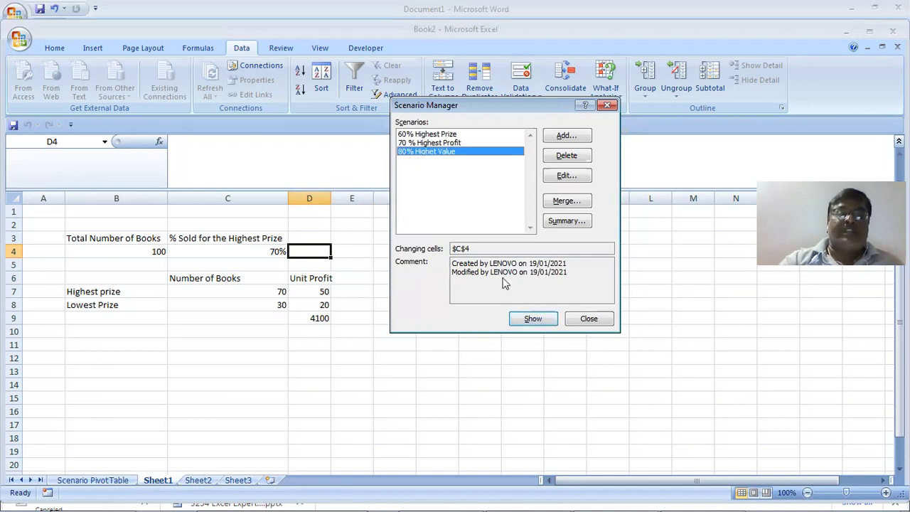
{"action": "left_click", "coordinate": [528, 320]}
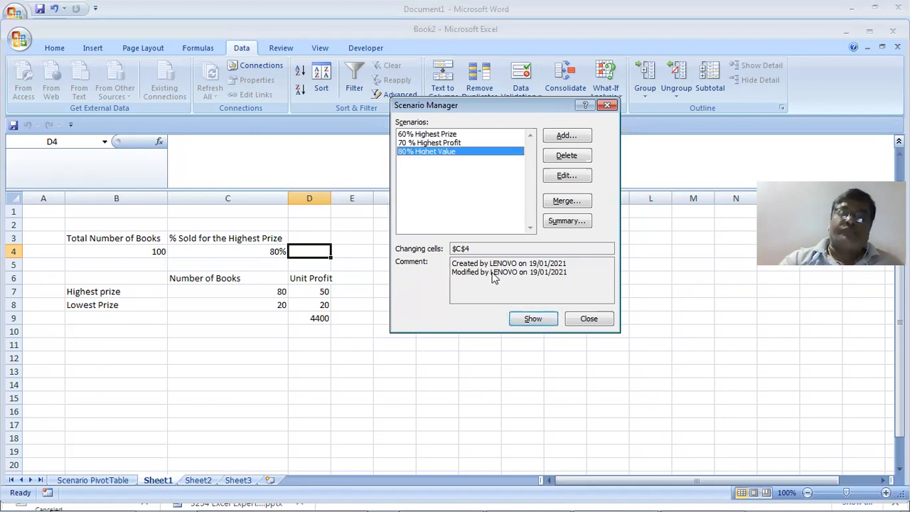
{"action": "left_click", "coordinate": [555, 202]}
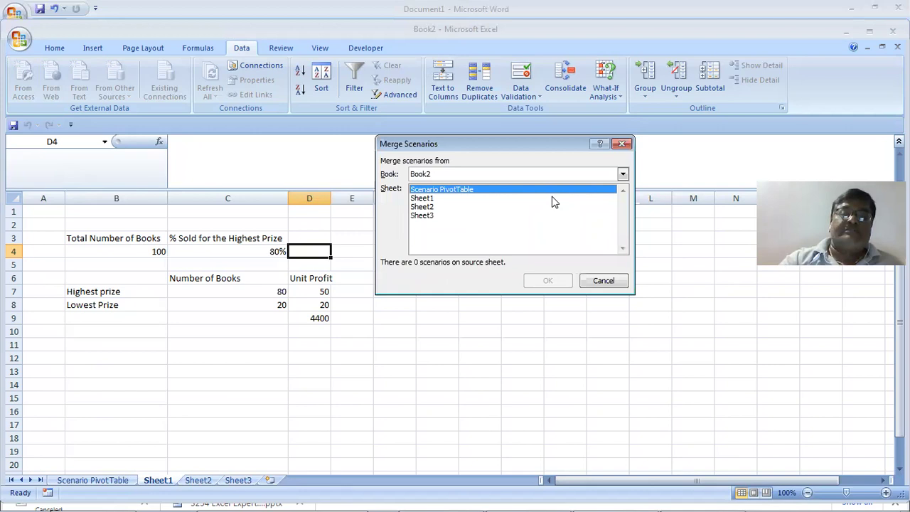
{"action": "left_click", "coordinate": [464, 198]}
{"action": "left_click", "coordinate": [475, 207]}
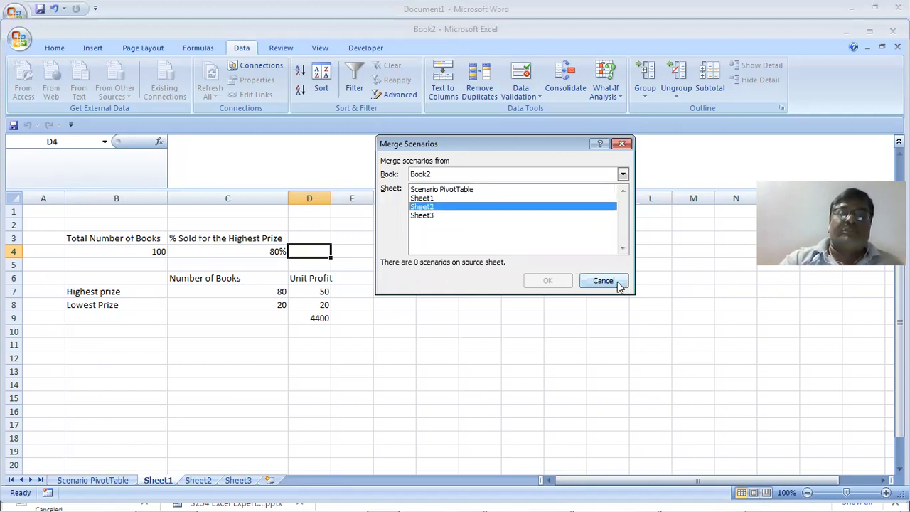
{"action": "double_click", "coordinate": [573, 206]}
- Generate a Scenario summary report of the scenarios with D9 as the result cell
{"action": "left_click", "coordinate": [567, 221]}
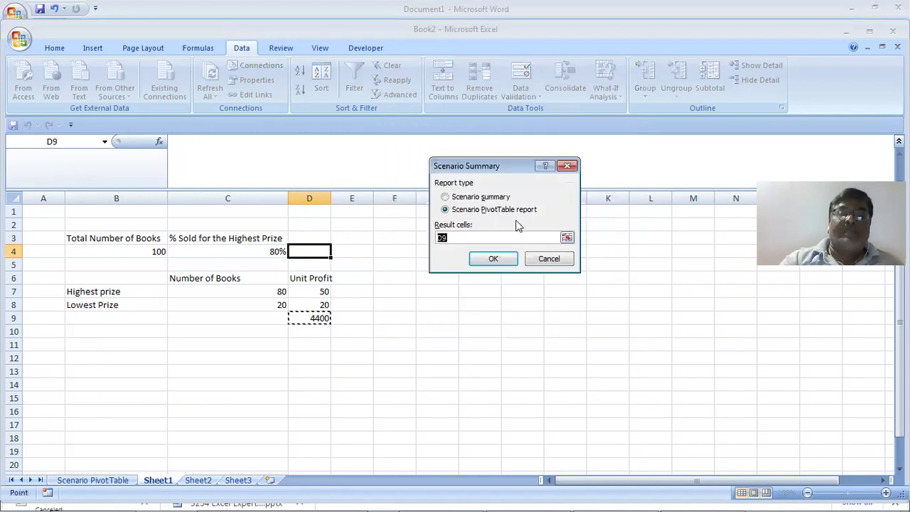
{"action": "left_click", "coordinate": [466, 199]}
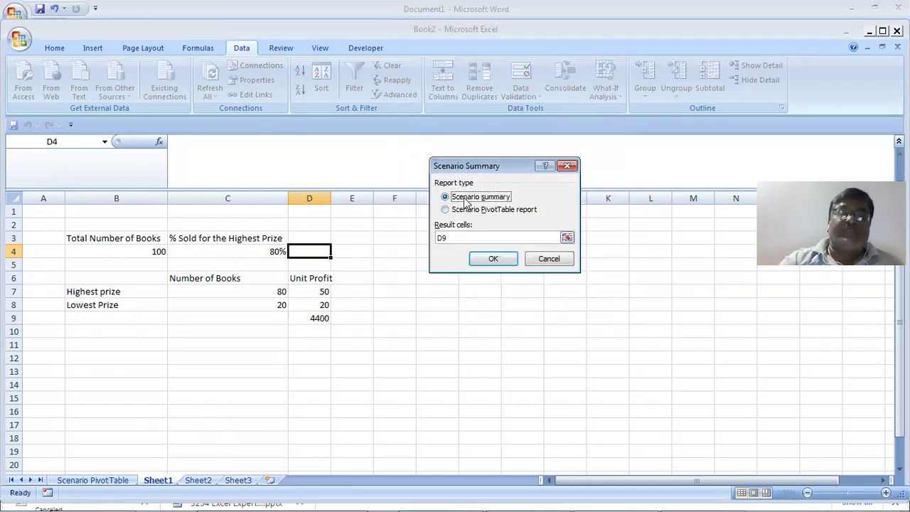
{"action": "left_click", "coordinate": [510, 261]}
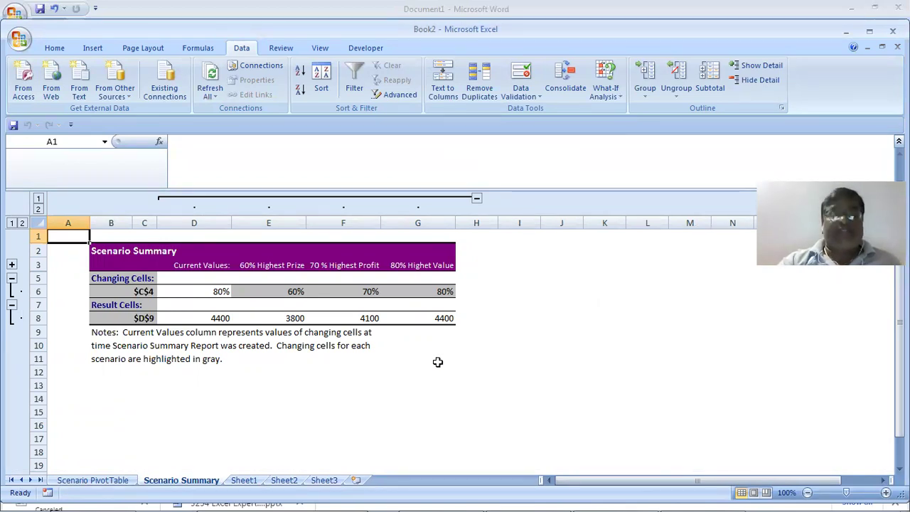
- Delete the outdated Scenario PivotTable sheet from the workbook and confirm the deletion
{"action": "left_click", "coordinate": [72, 482]}
{"action": "right_click", "coordinate": [101, 485]}
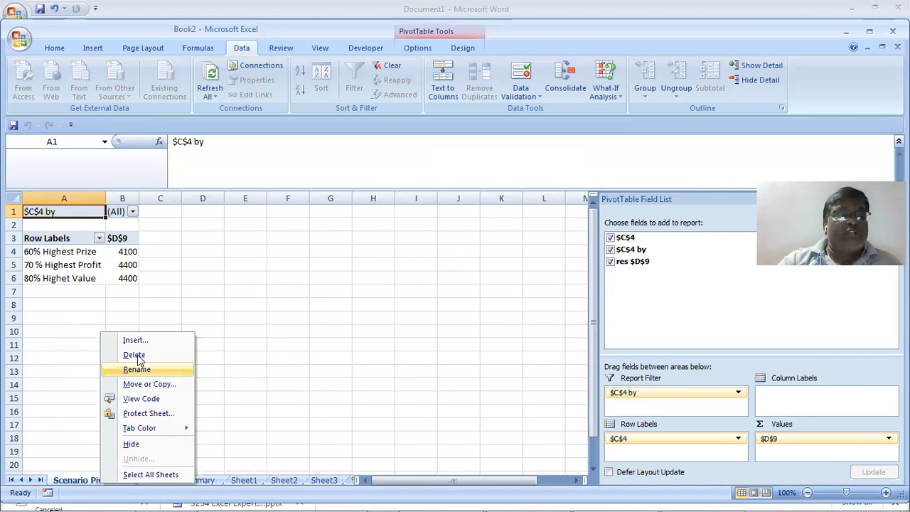
{"action": "left_click", "coordinate": [135, 355]}
{"action": "left_click", "coordinate": [429, 295]}
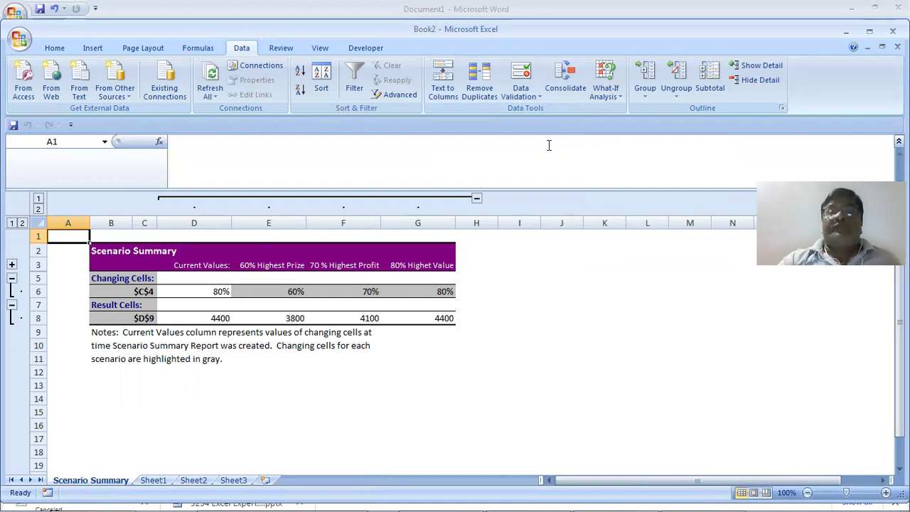
- Bring up the available What-If Analysis tools while on the Scenario Summary sheet
{"action": "left_click", "coordinate": [566, 78]}
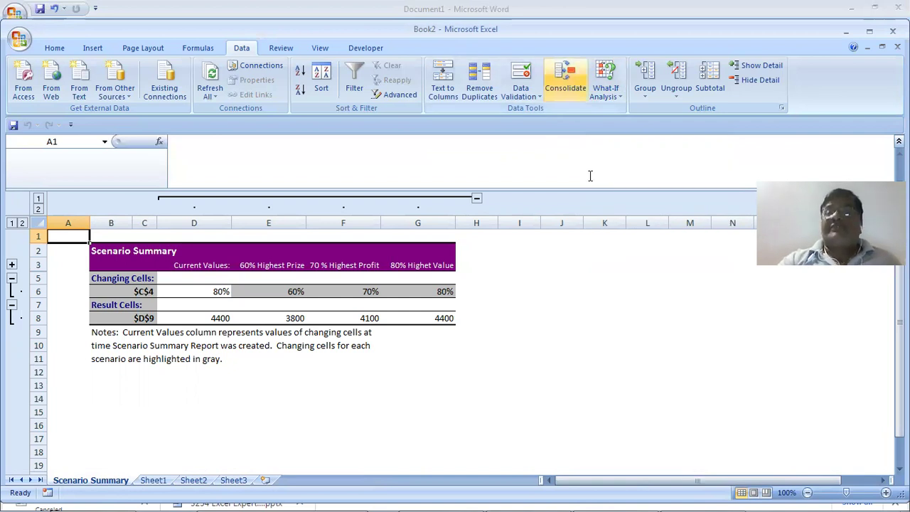
{"action": "left_click", "coordinate": [606, 99]}
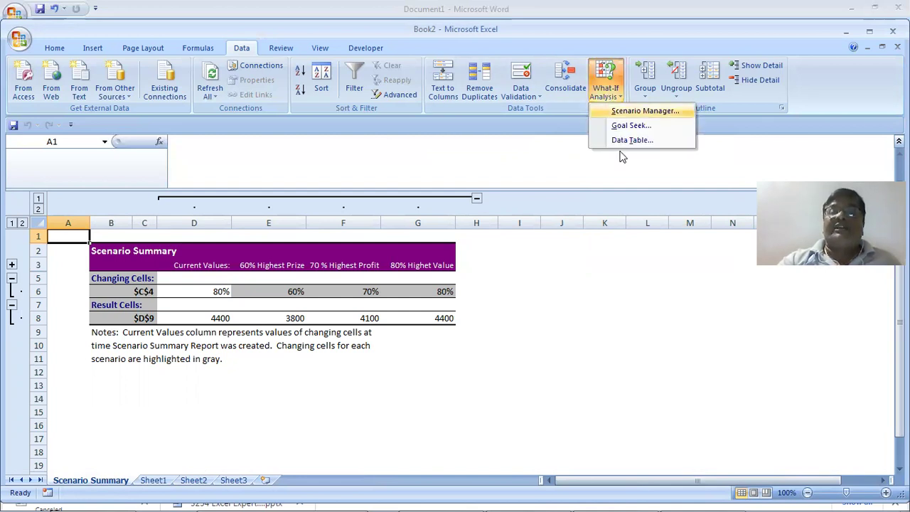